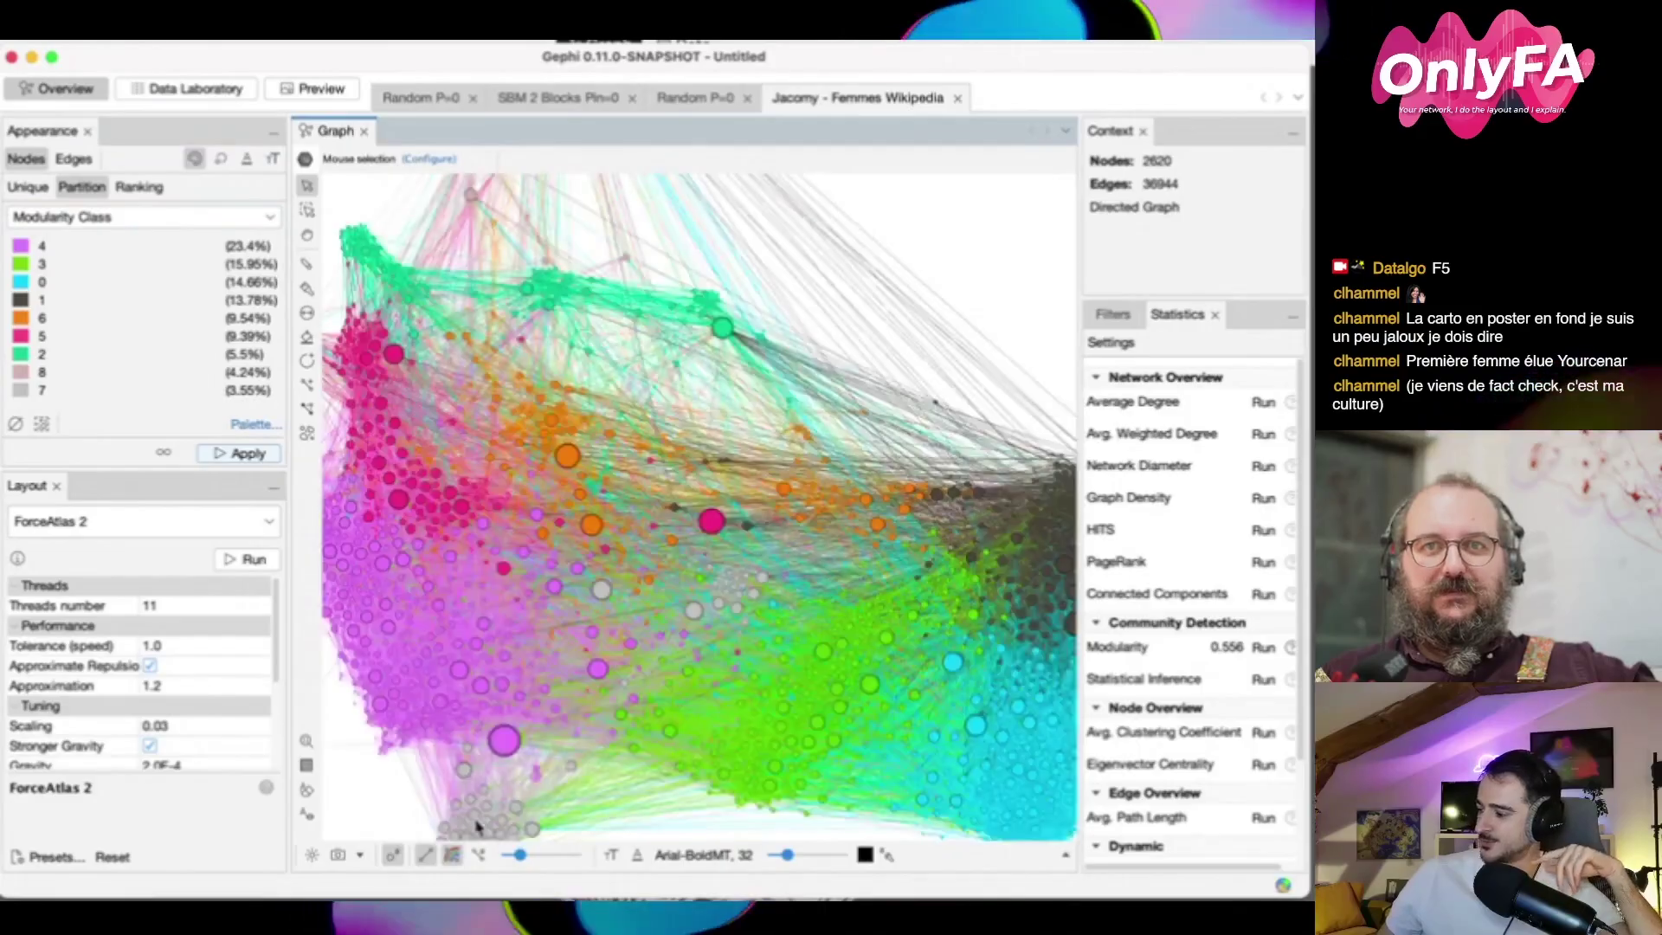
Generate a Pastel palette limited to 9 colors for the Modularity Class partition and apply it to the nodes
{"action": "scroll", "coordinate": [675, 561], "scroll_direction": "down", "scroll_amount": 2}
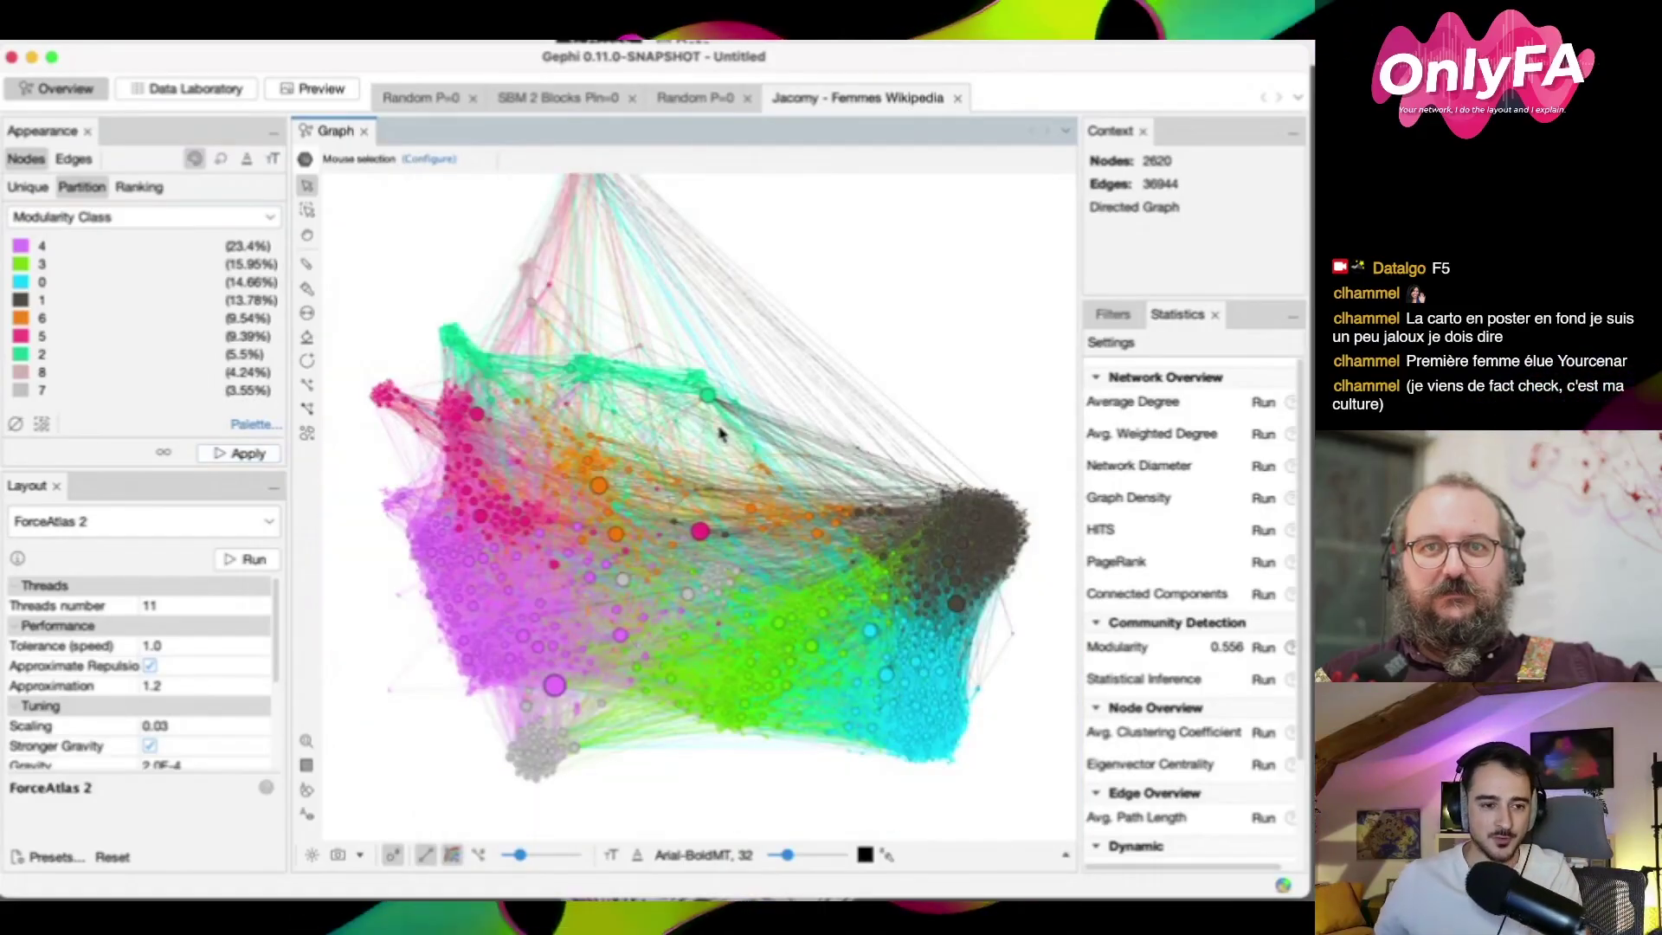
{"action": "left_click", "coordinate": [246, 422]}
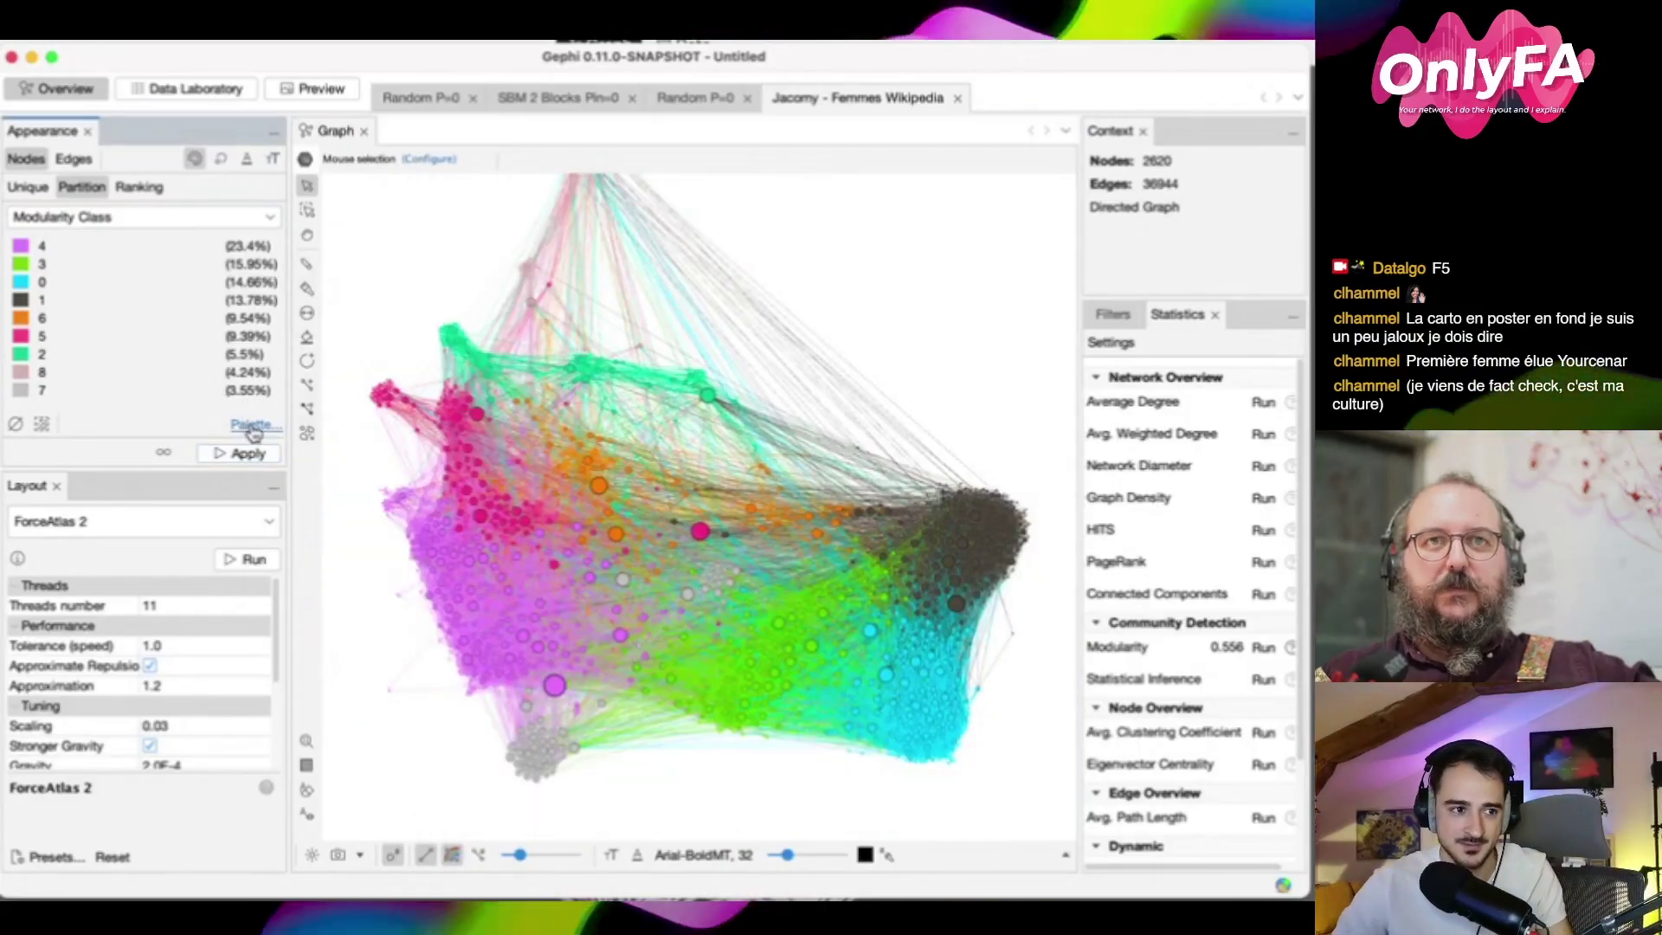
{"action": "mouse_move", "coordinate": [386, 532]}
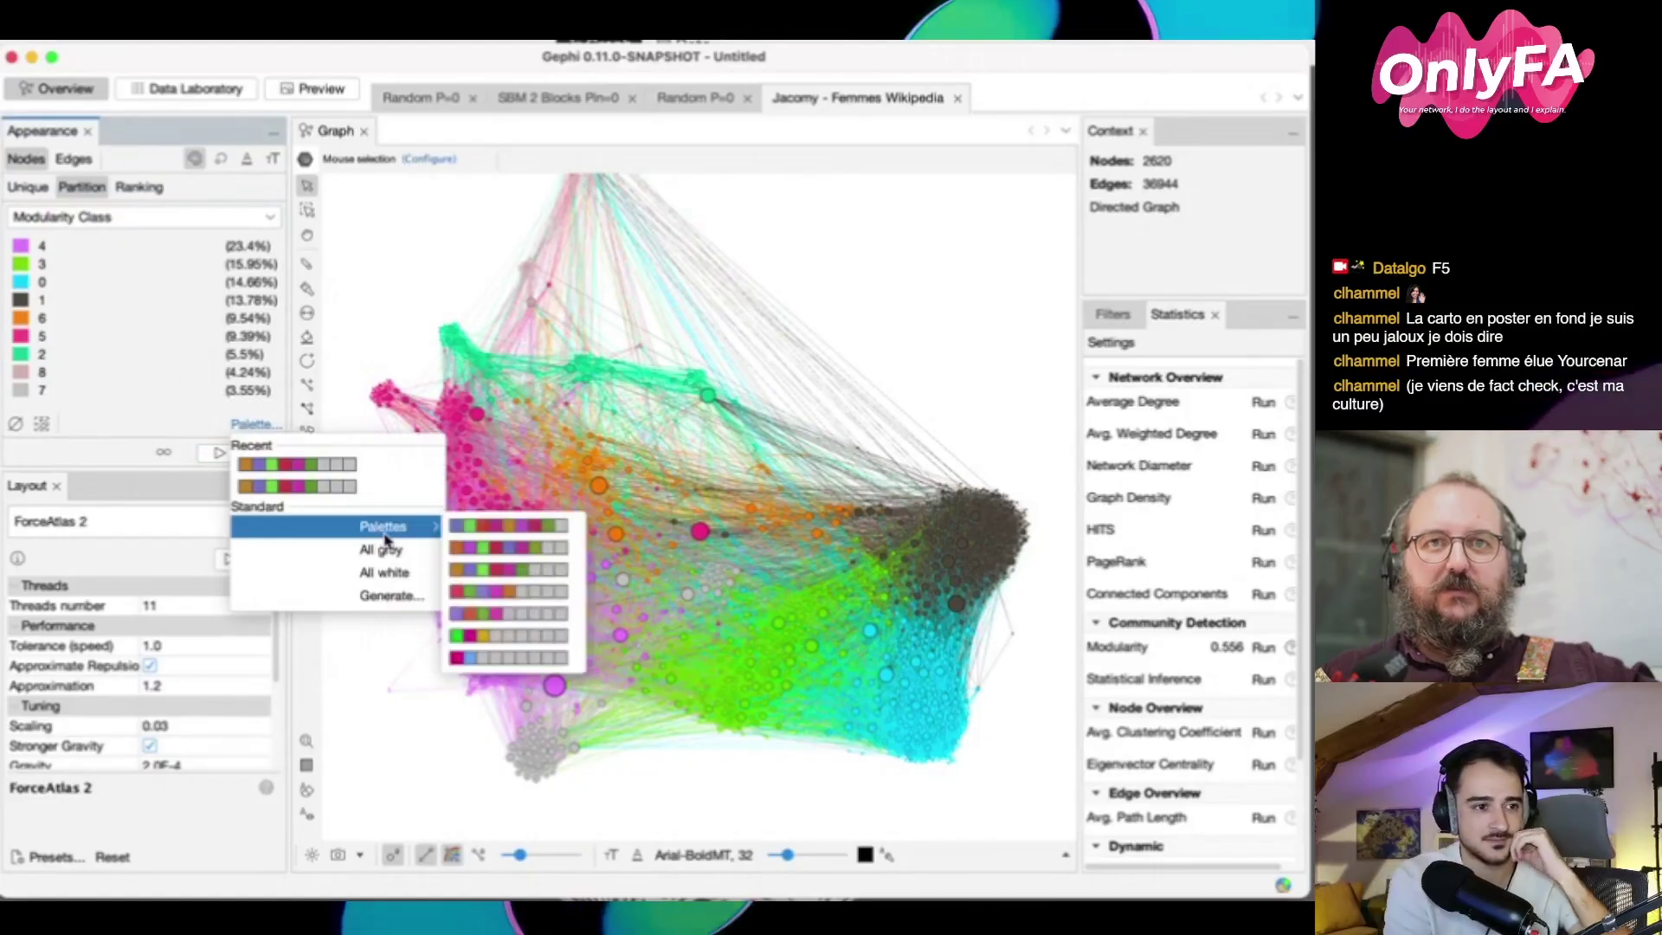
{"action": "left_click", "coordinate": [391, 595]}
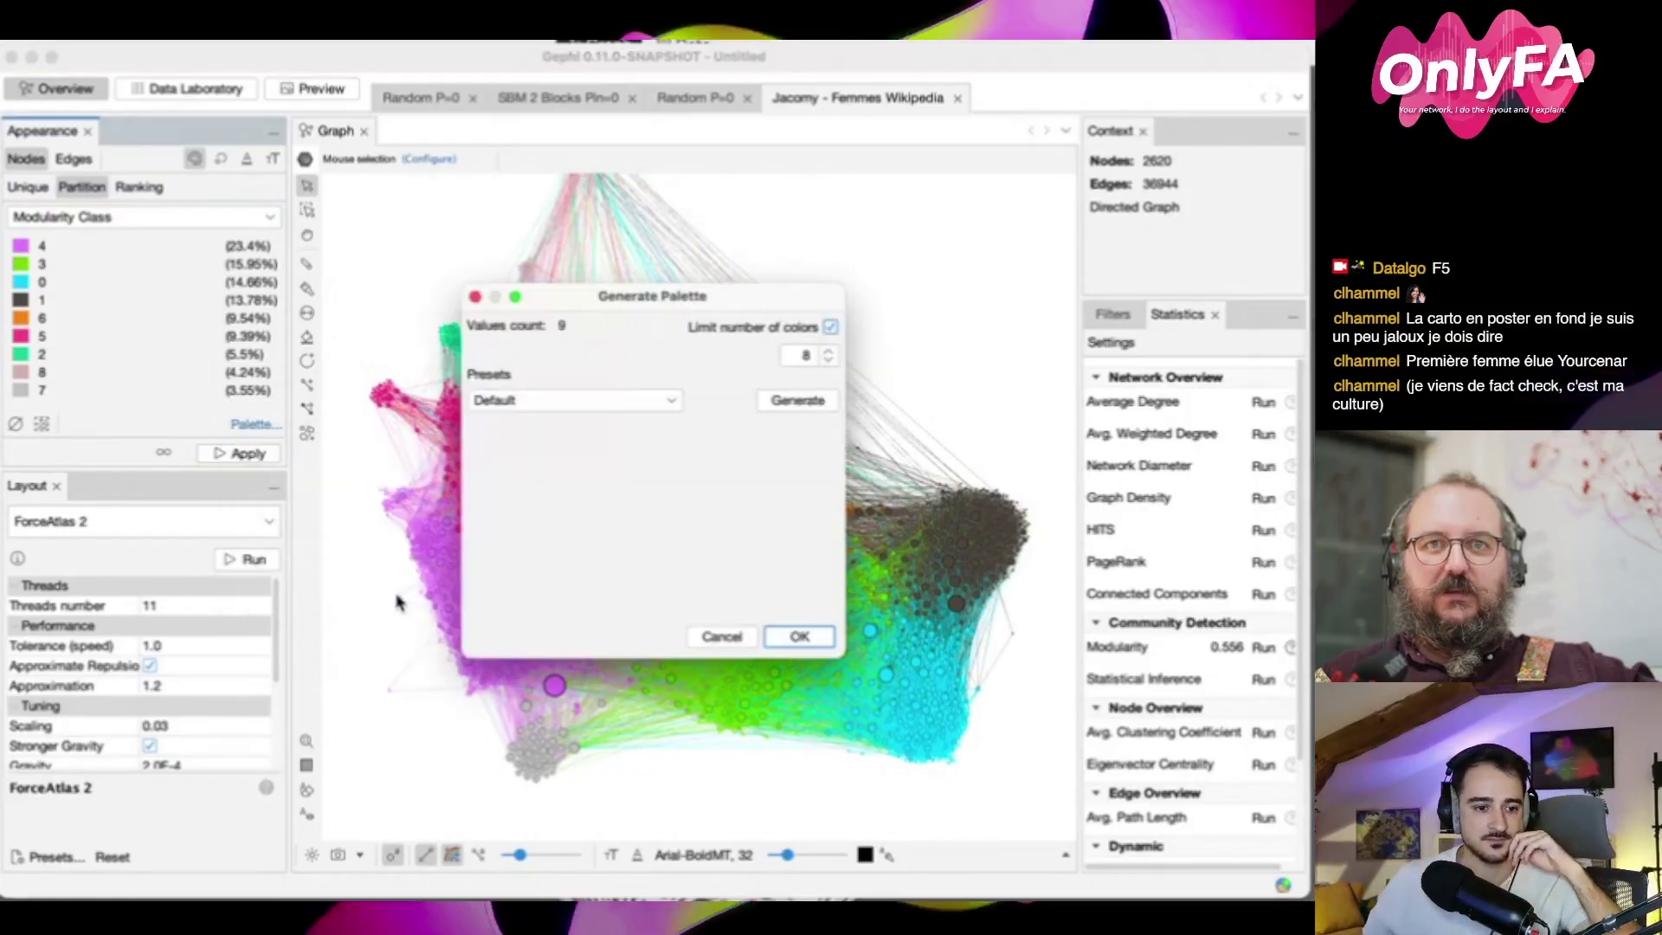
{"action": "left_click", "coordinate": [662, 401]}
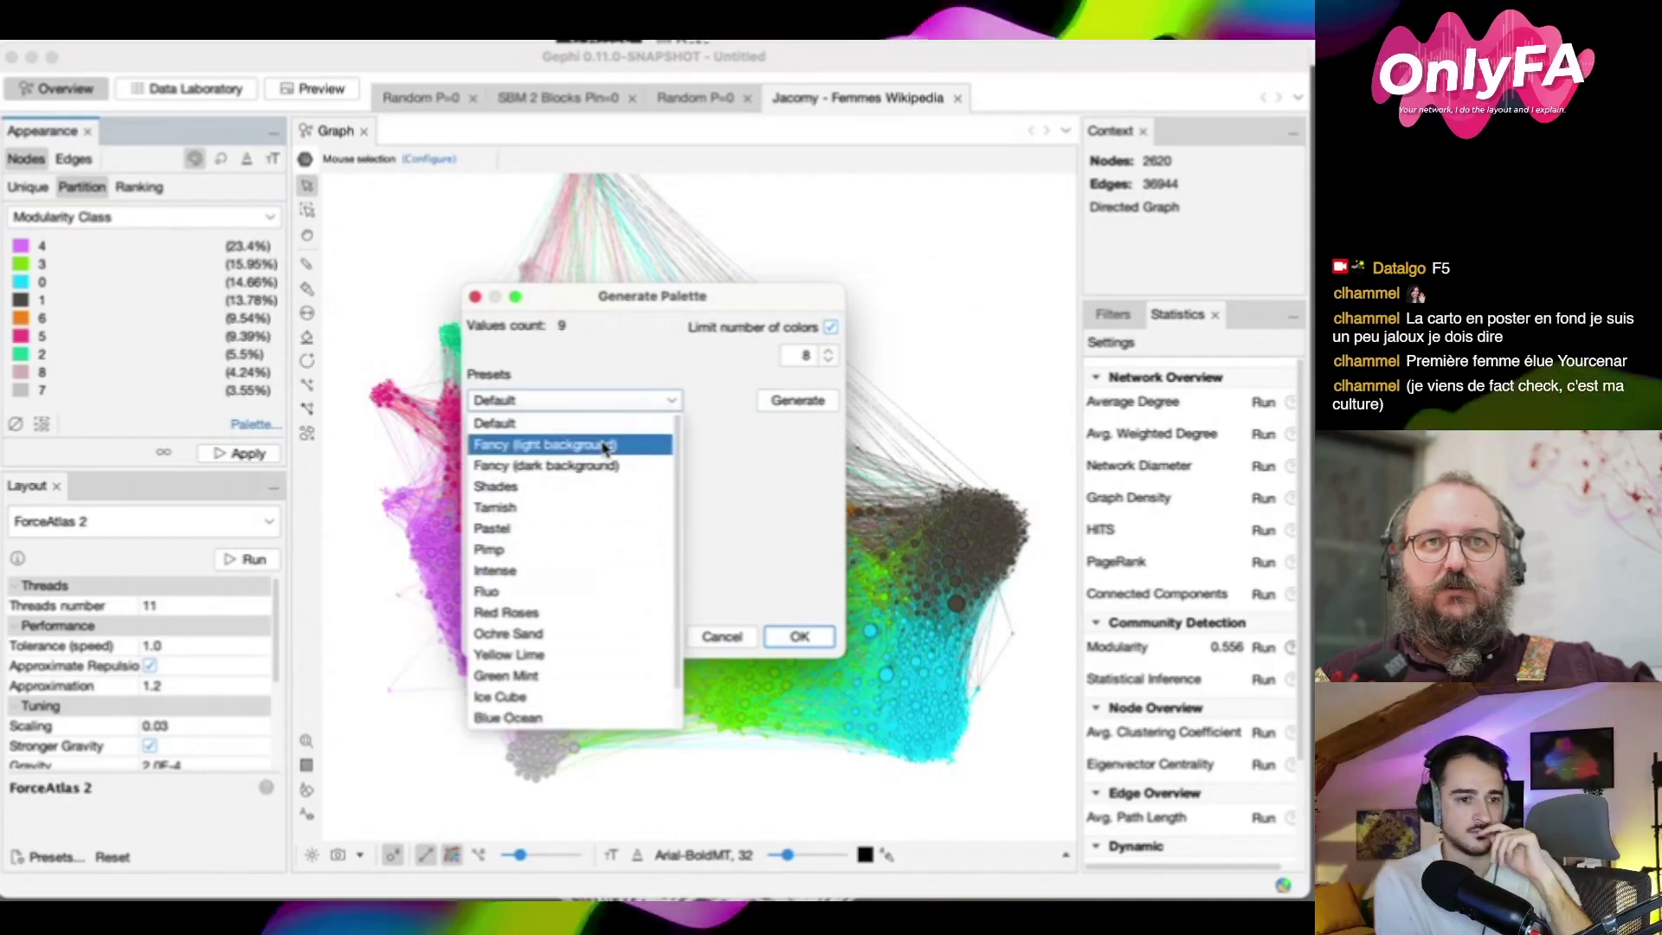
{"action": "left_click", "coordinate": [631, 530]}
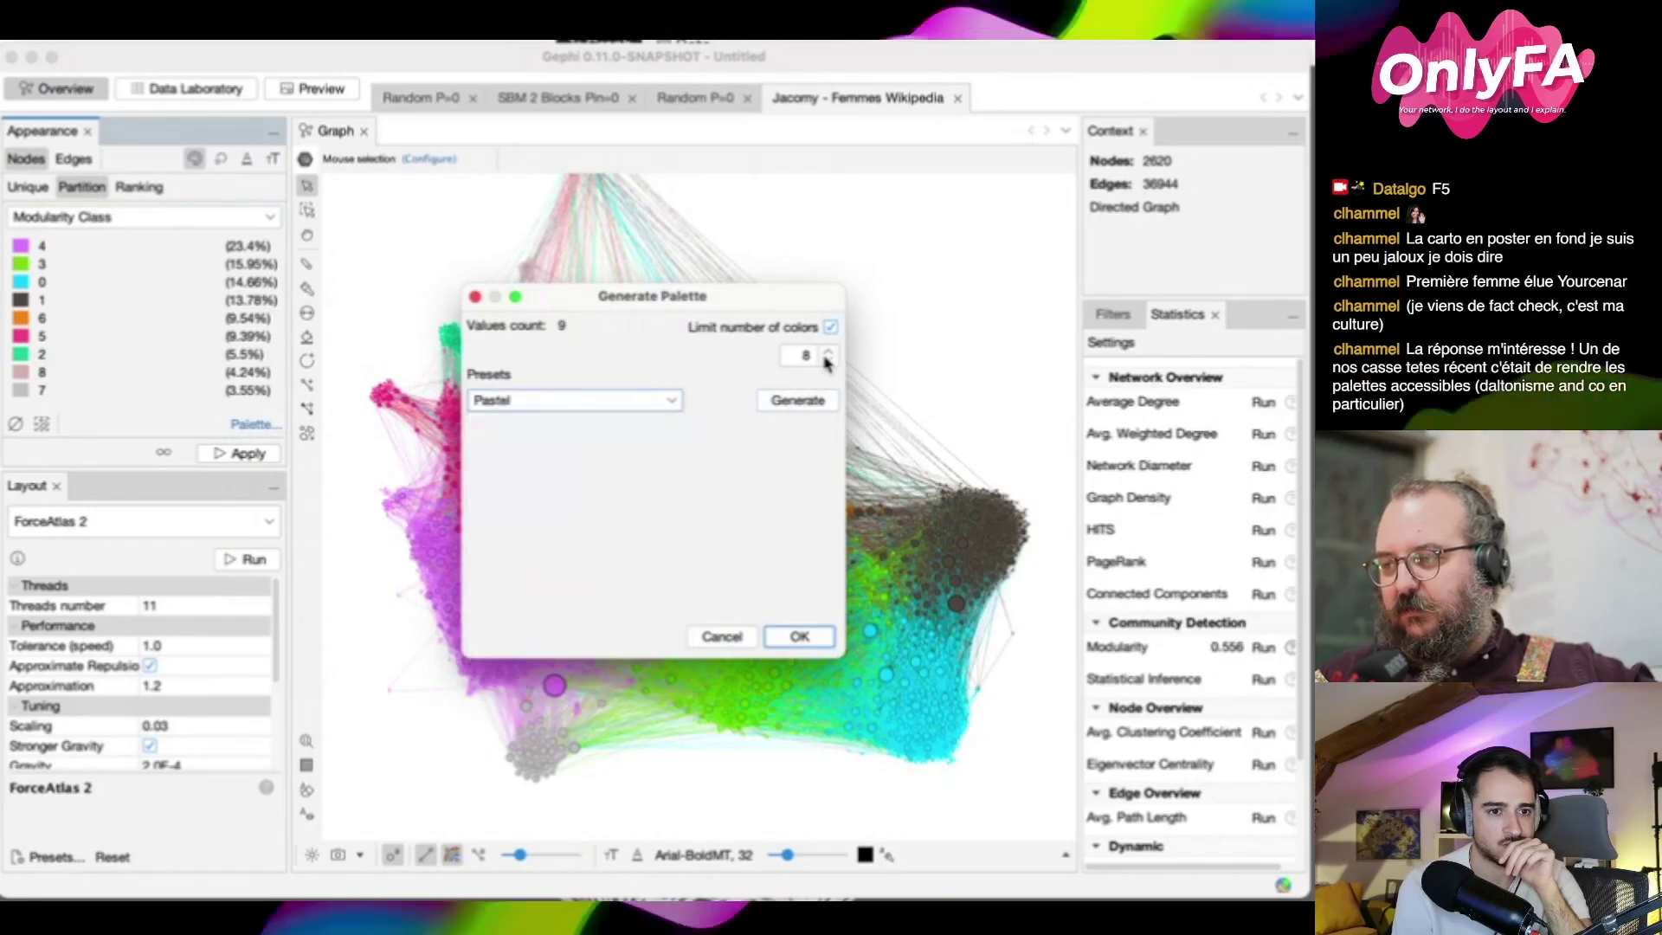
{"action": "left_click", "coordinate": [821, 403]}
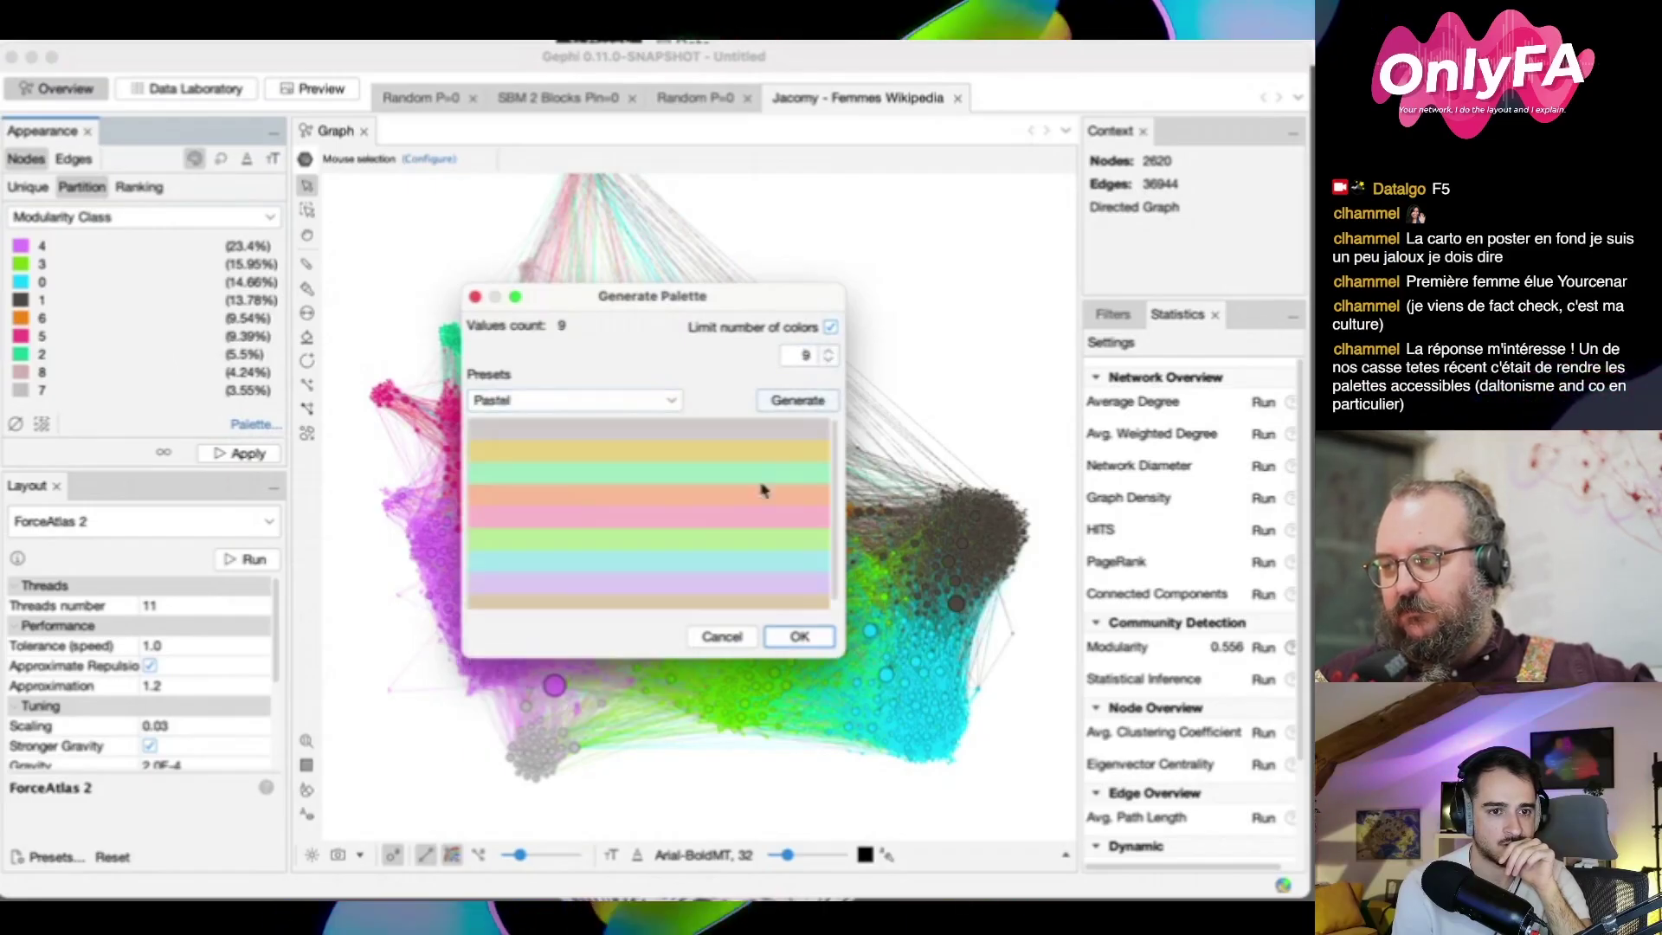
{"action": "left_click", "coordinate": [799, 637]}
{"action": "left_click", "coordinate": [244, 455]}
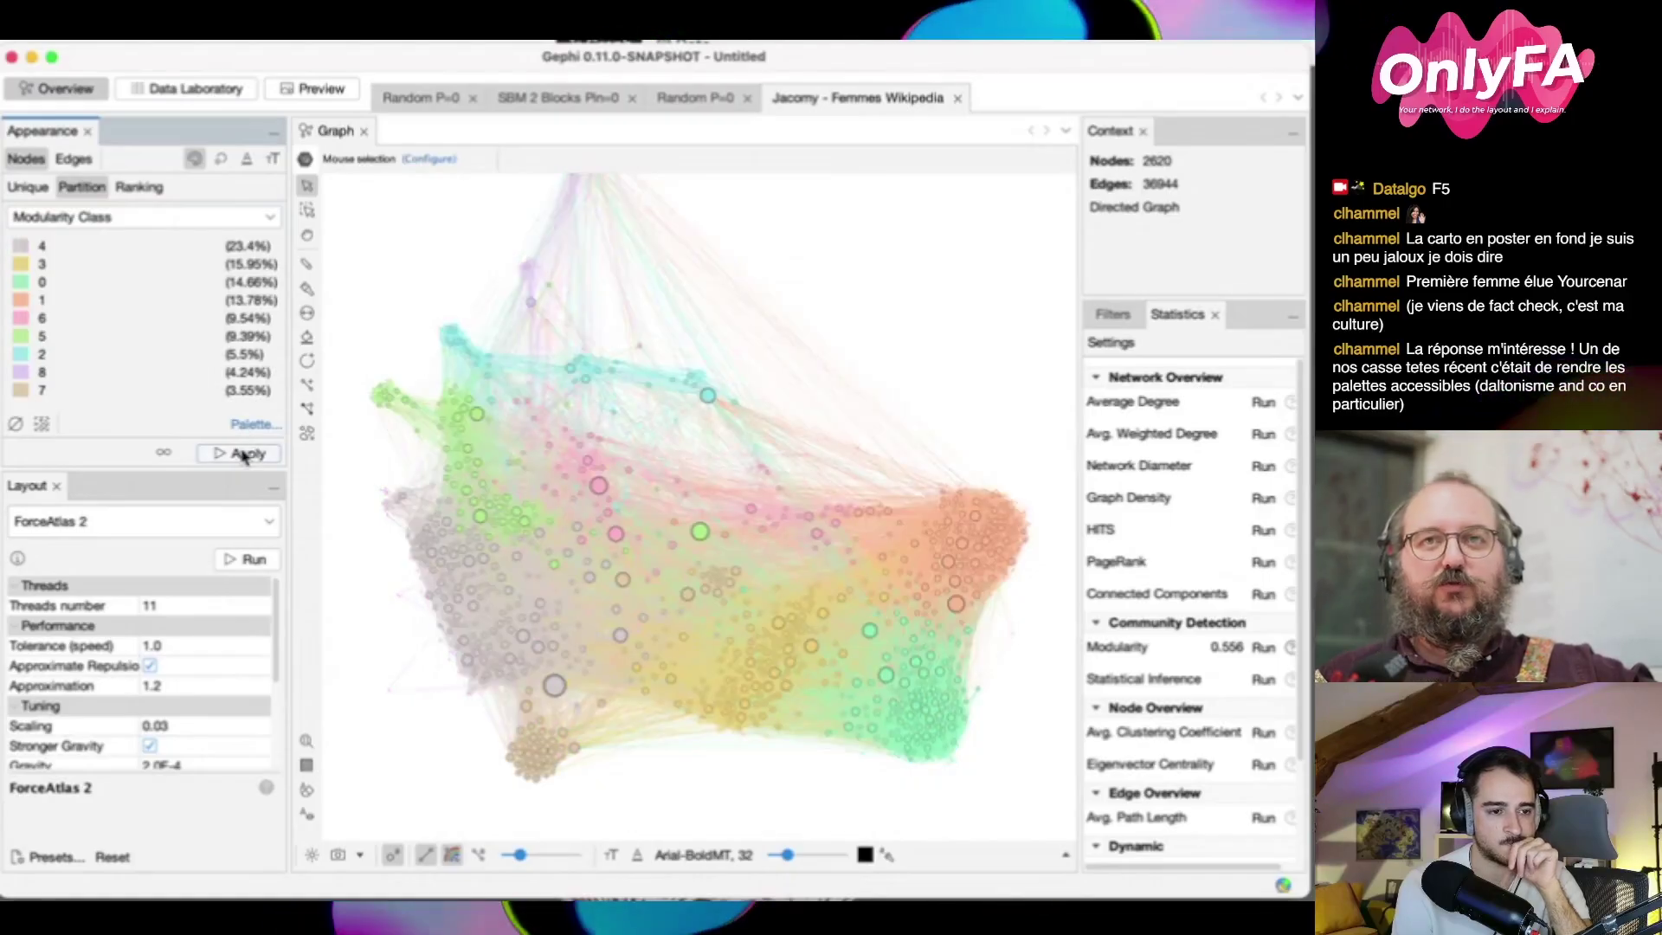
Switch to the browser, open the iWantHue site, and make a five-color palette with the default preset to review its color codes
{"action": "left_click_drag", "start_coordinate": [574, 260], "coordinate": [574, 330]}
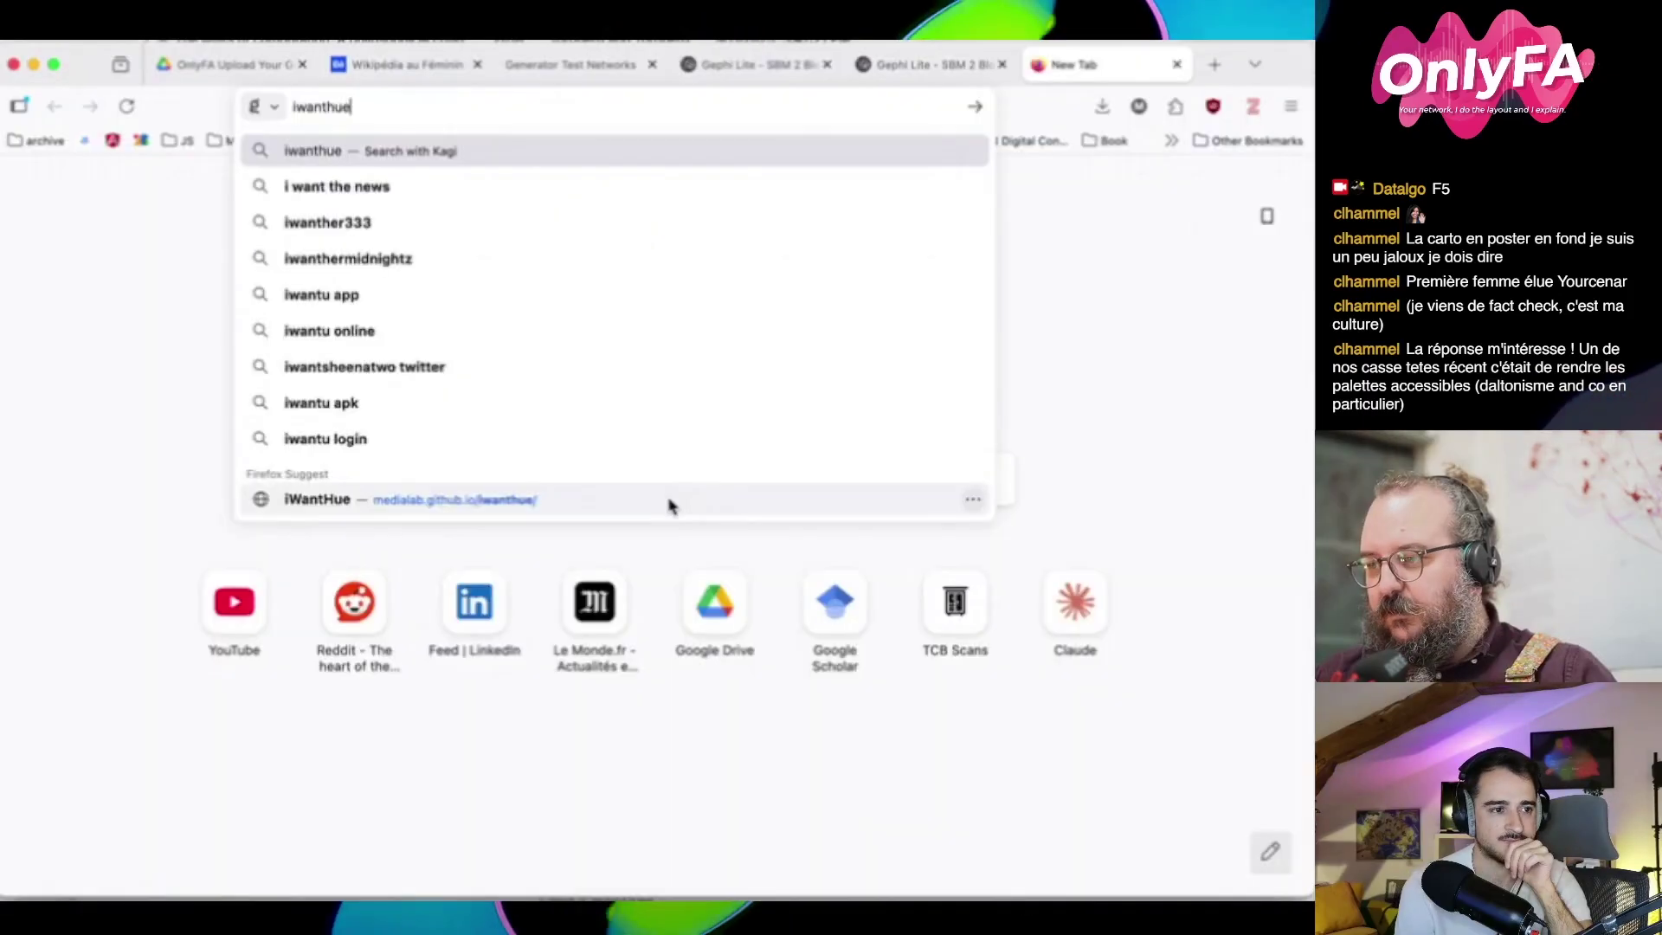
{"action": "left_click", "coordinate": [667, 502]}
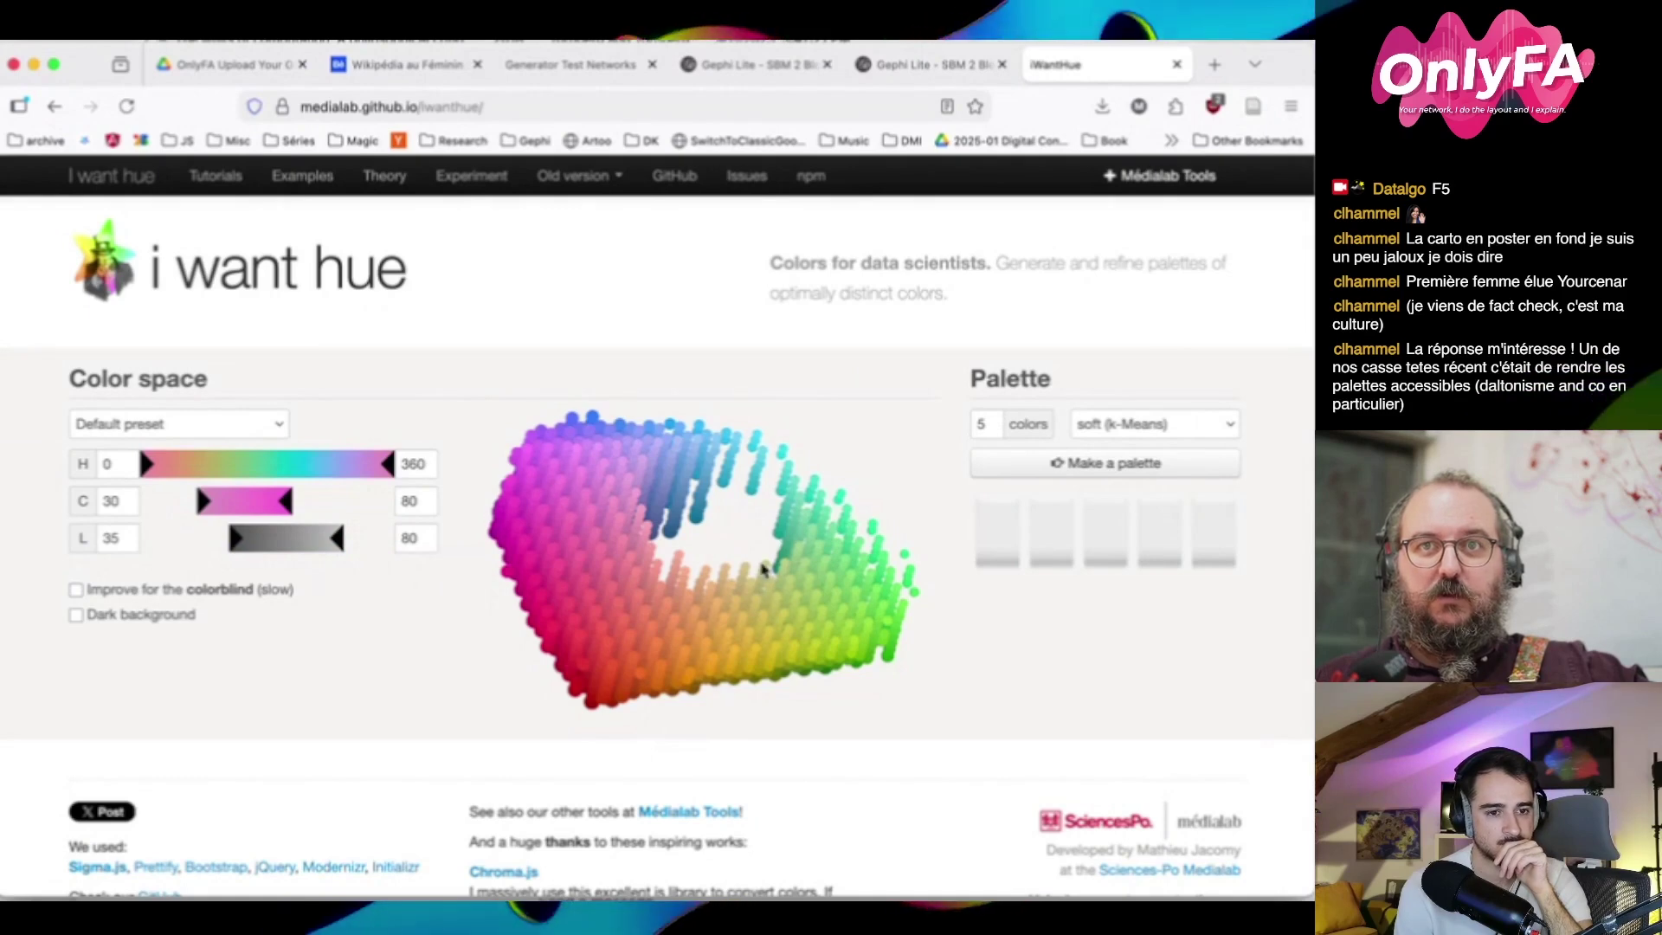
{"action": "left_click", "coordinate": [1008, 465]}
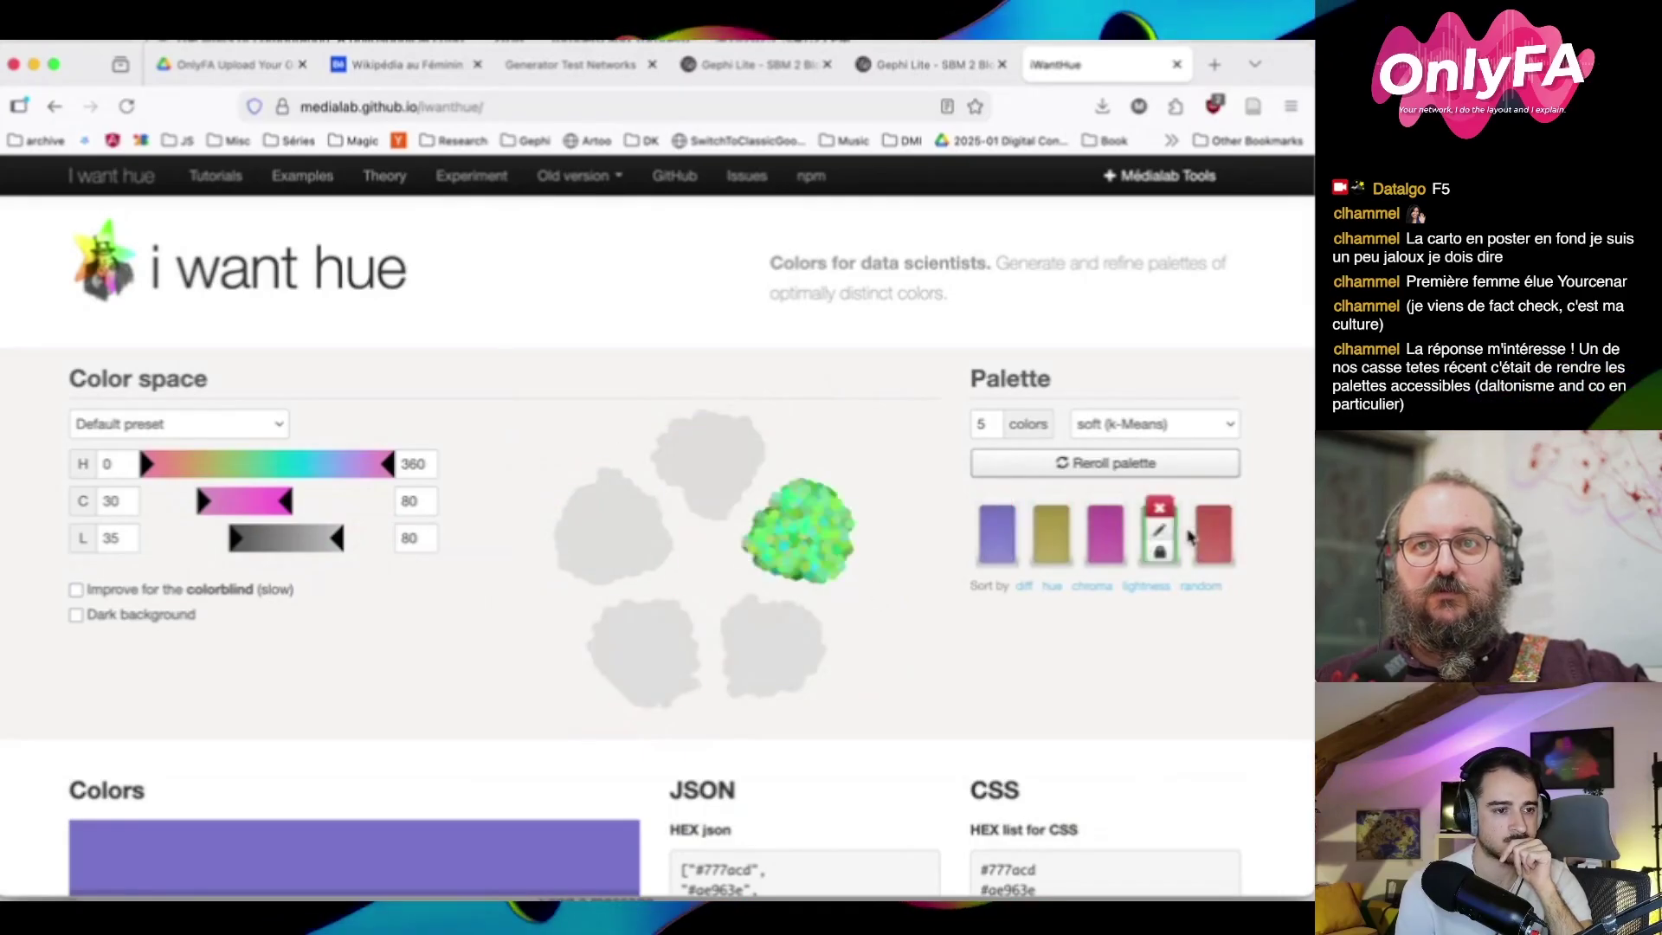
{"action": "scroll", "coordinate": [892, 656], "scroll_direction": "down", "scroll_amount": 10}
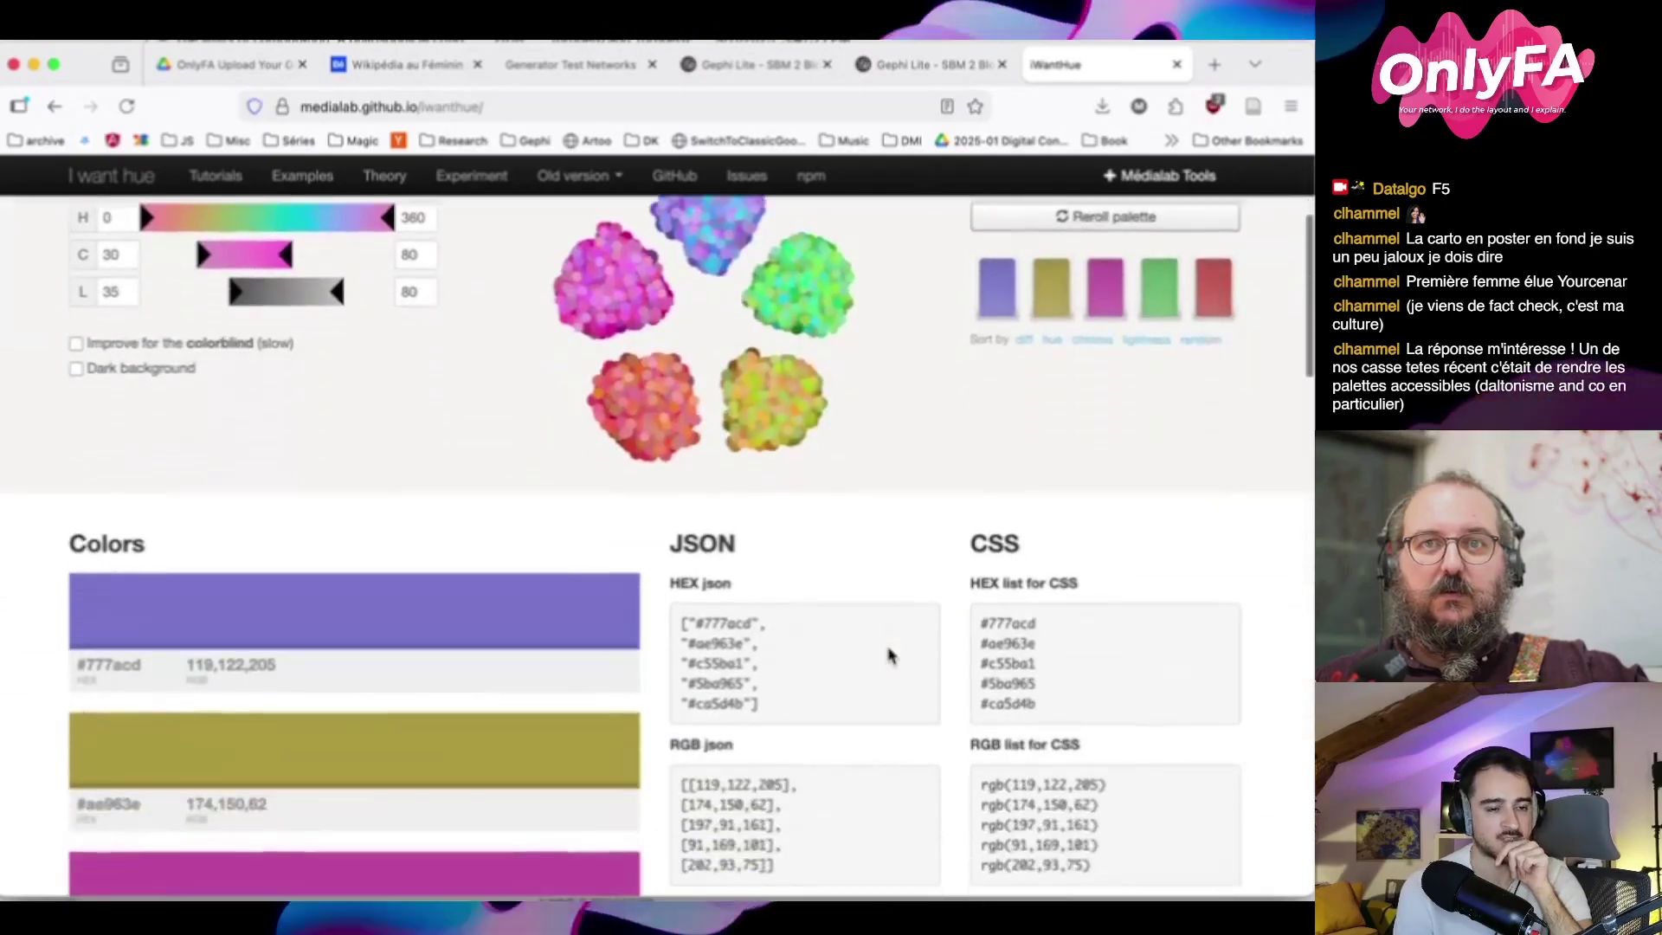
{"action": "scroll", "coordinate": [891, 656], "scroll_direction": "down", "scroll_amount": 10}
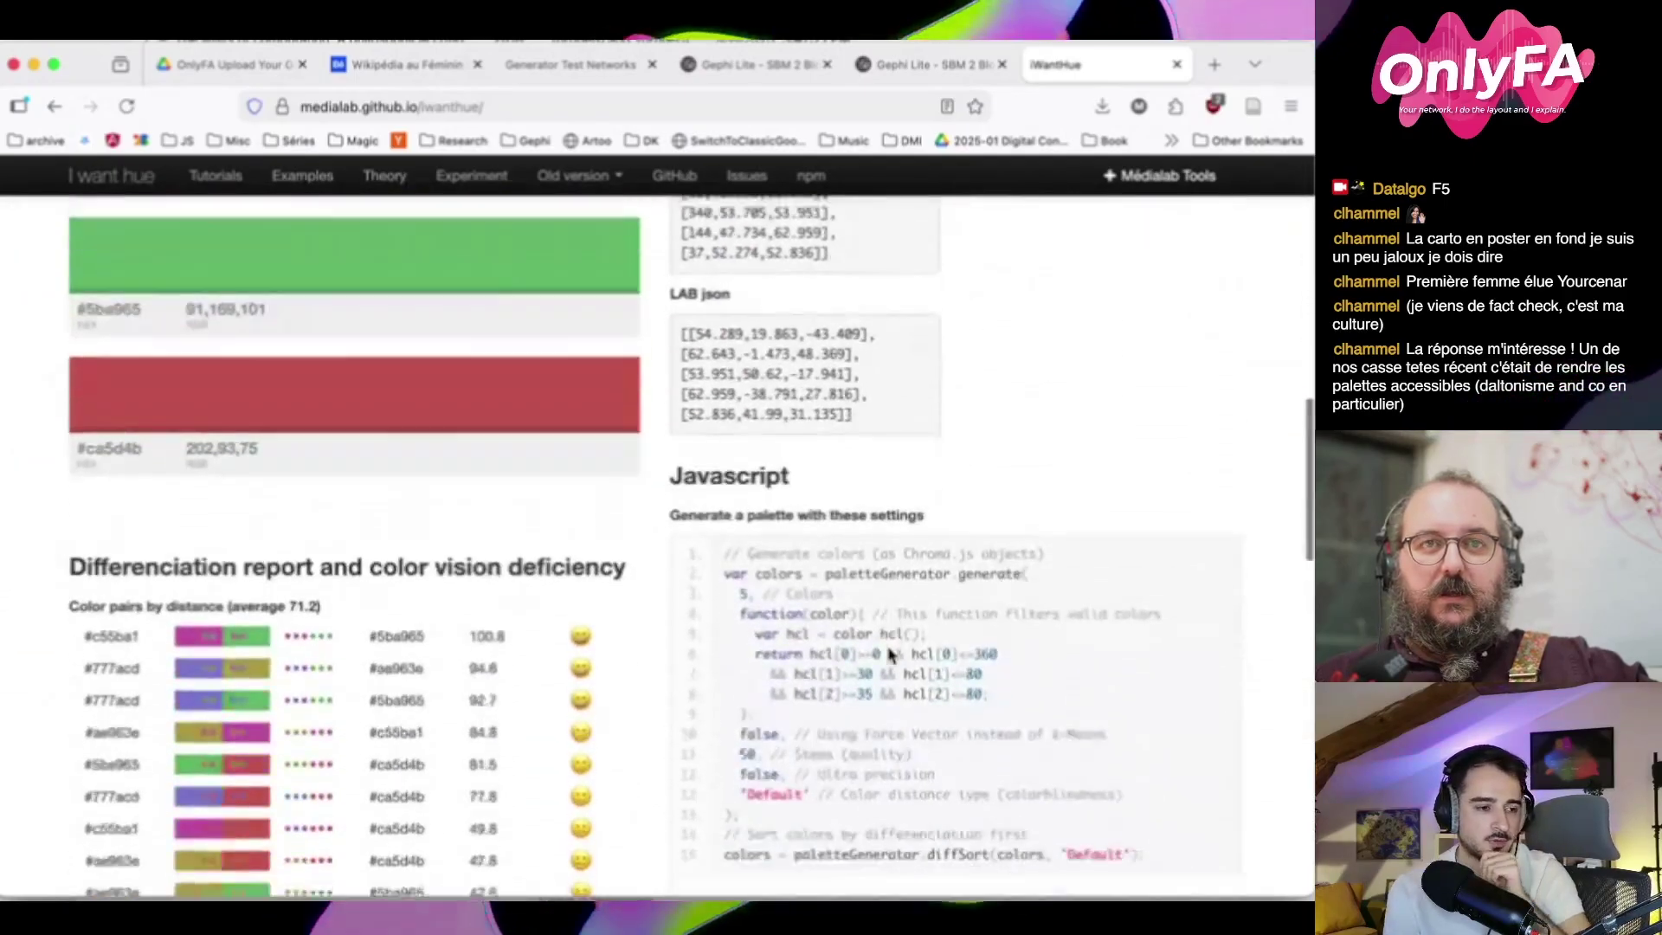
{"action": "scroll", "coordinate": [892, 656], "scroll_direction": "up", "scroll_amount": 15}
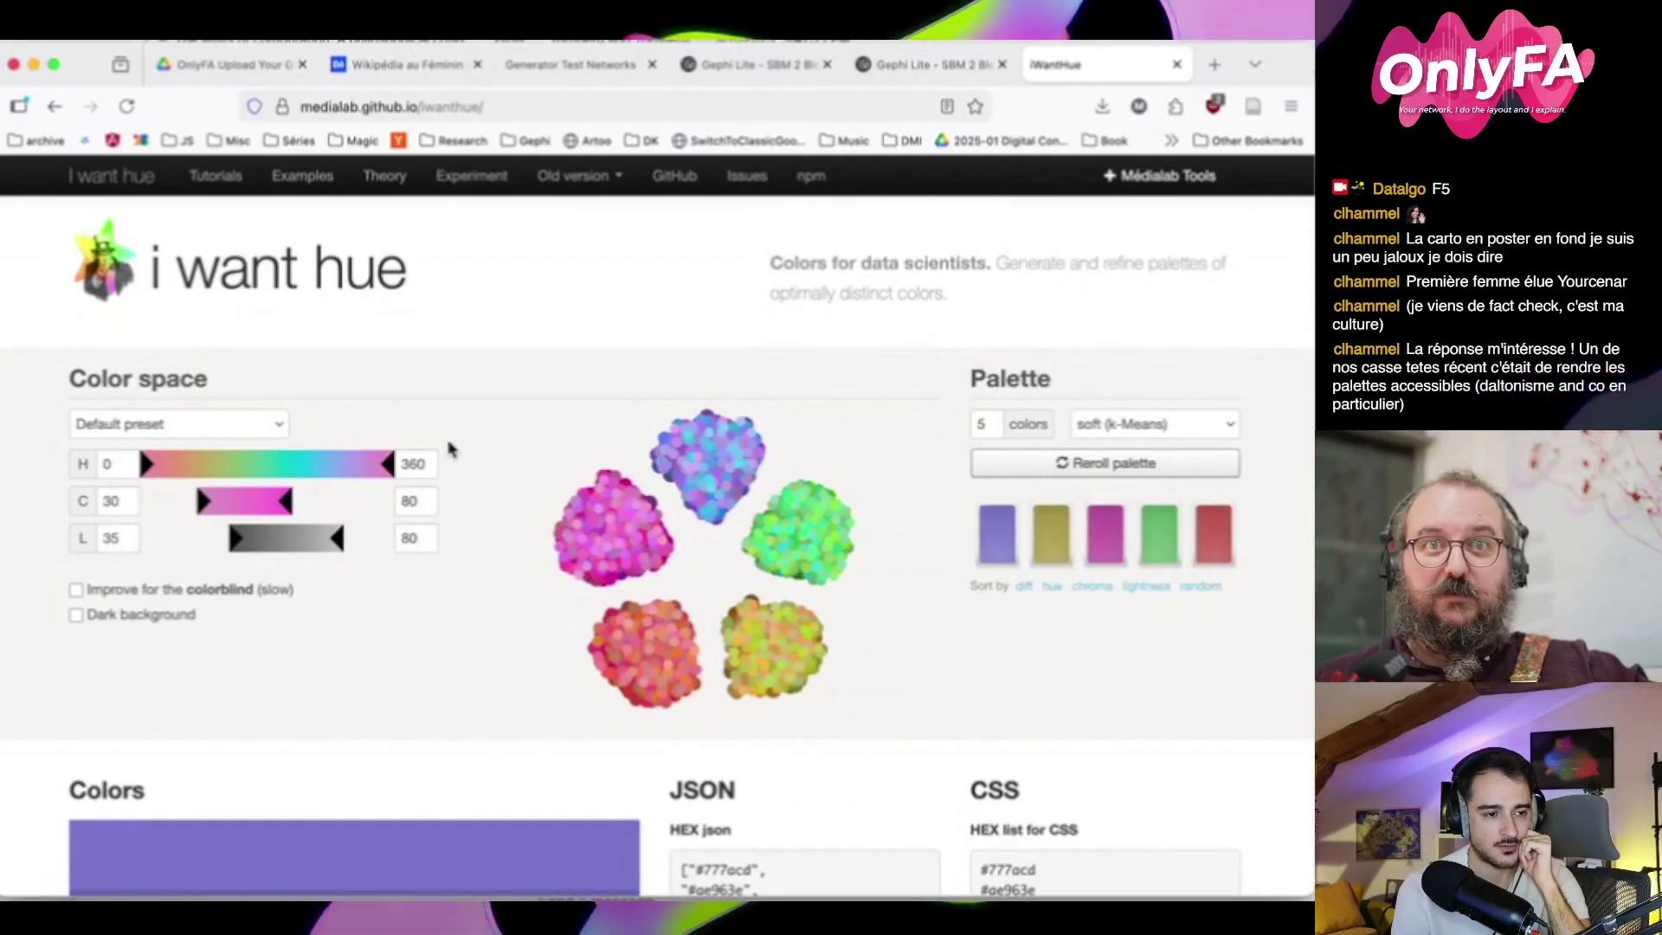
Try adjusting the chroma range of the color space by hand, and load the Pimp preset
{"action": "left_click", "coordinate": [249, 424]}
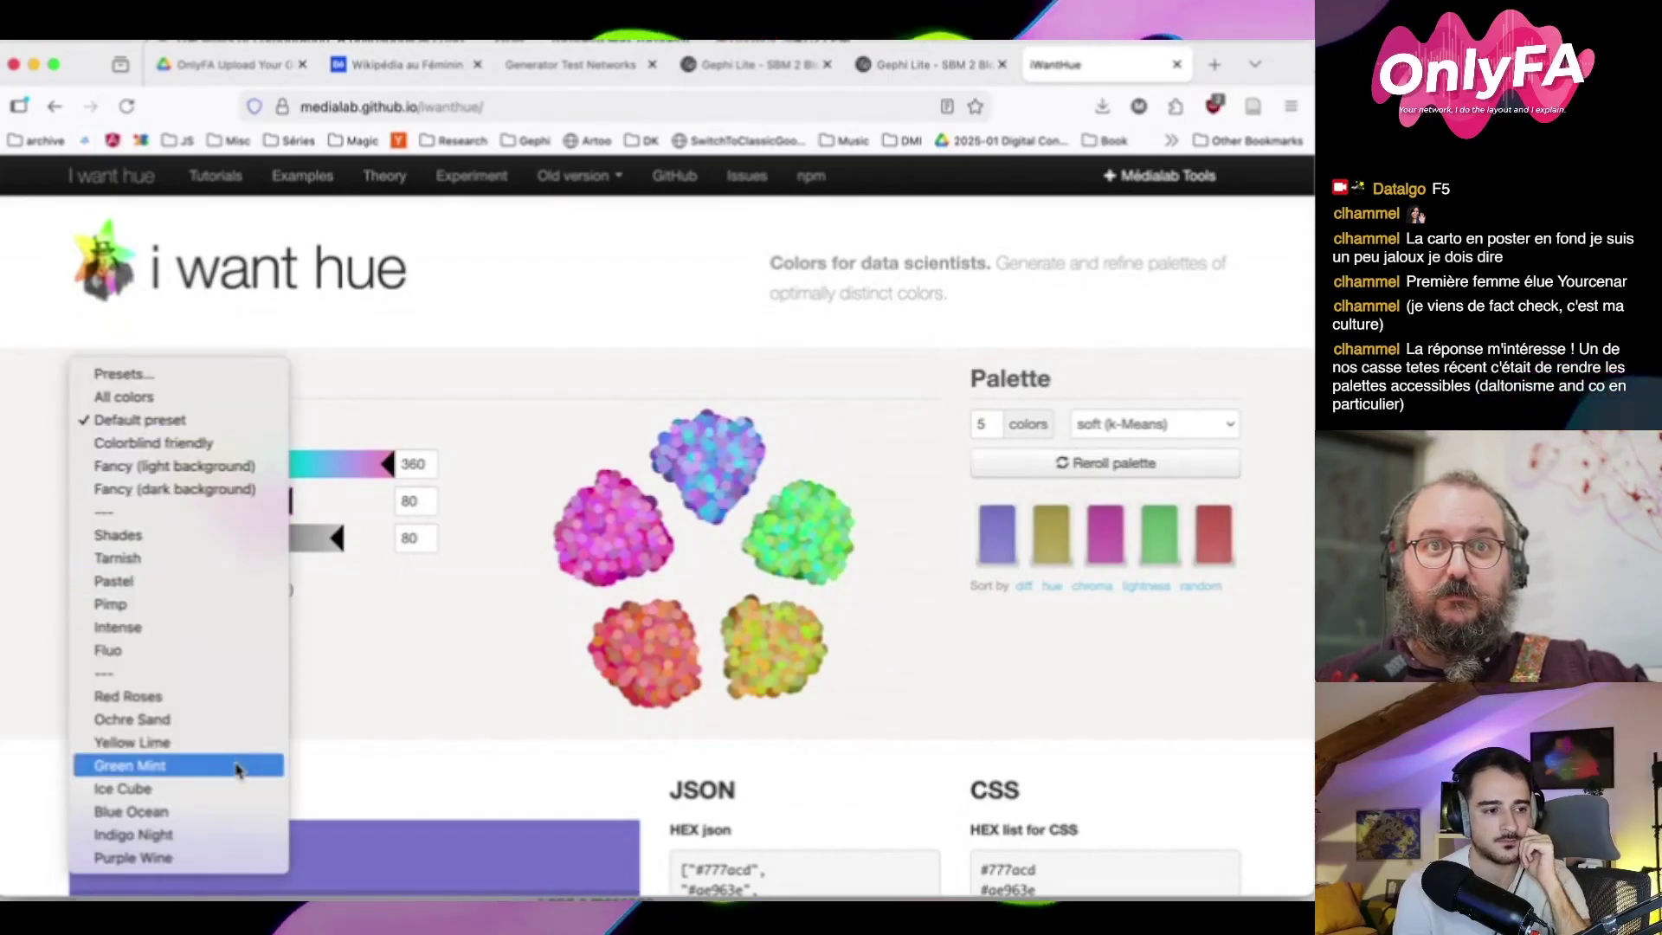
{"action": "left_click", "coordinate": [427, 680]}
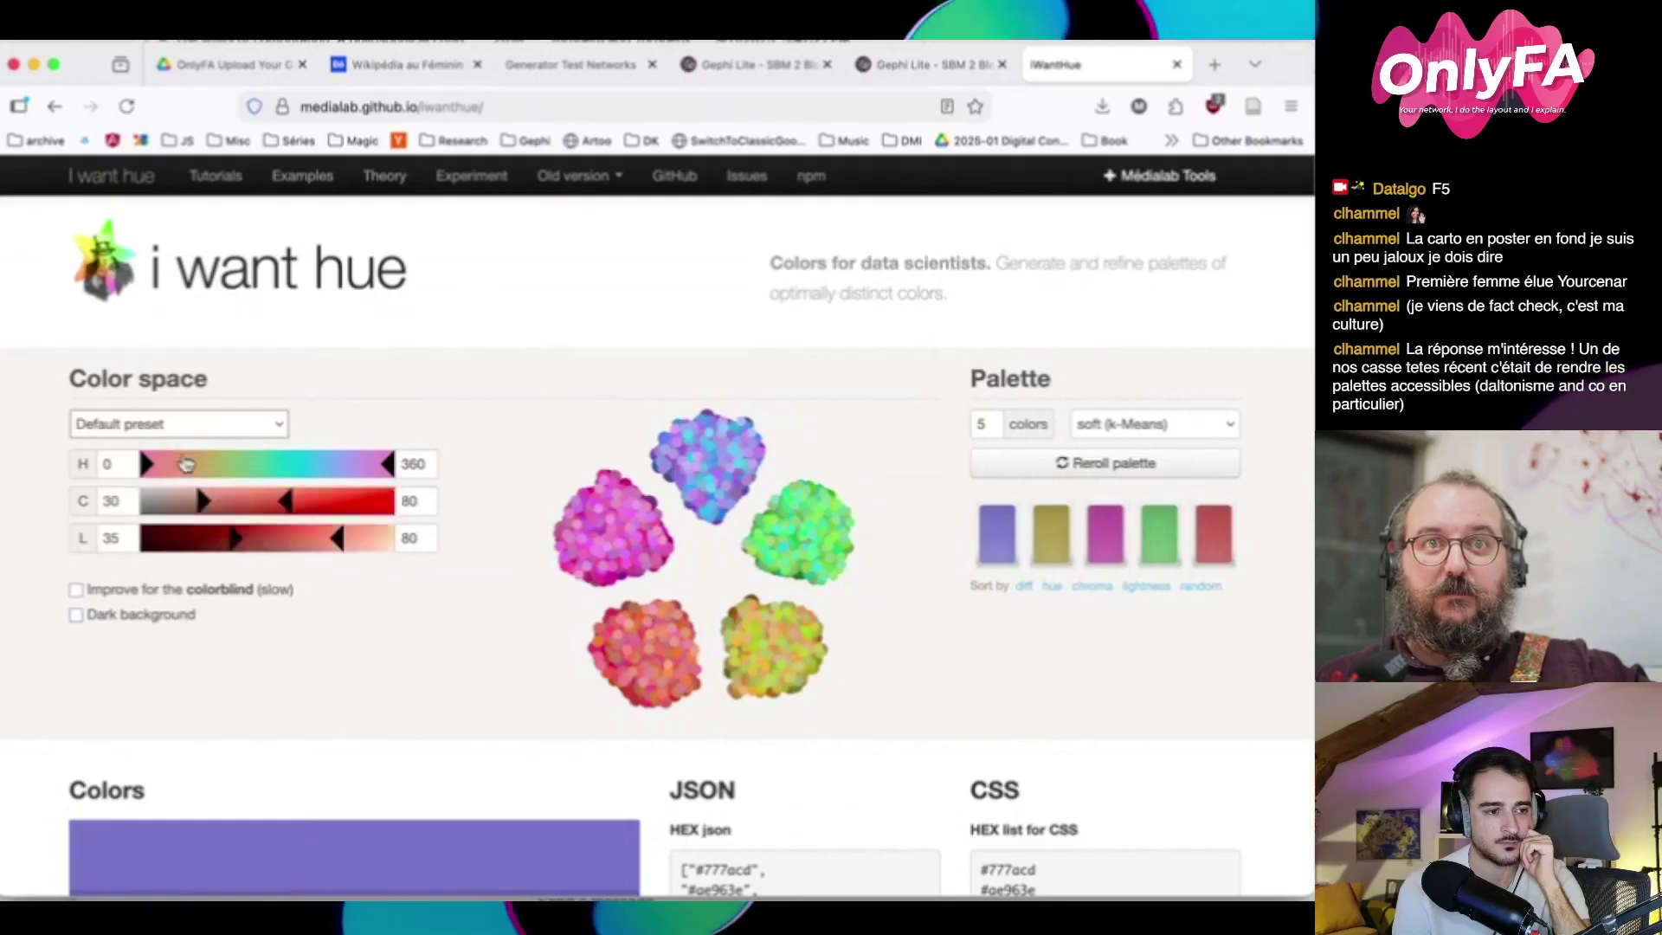
{"action": "left_click_drag", "start_coordinate": [247, 501], "coordinate": [192, 512]}
{"action": "left_click", "coordinate": [173, 424]}
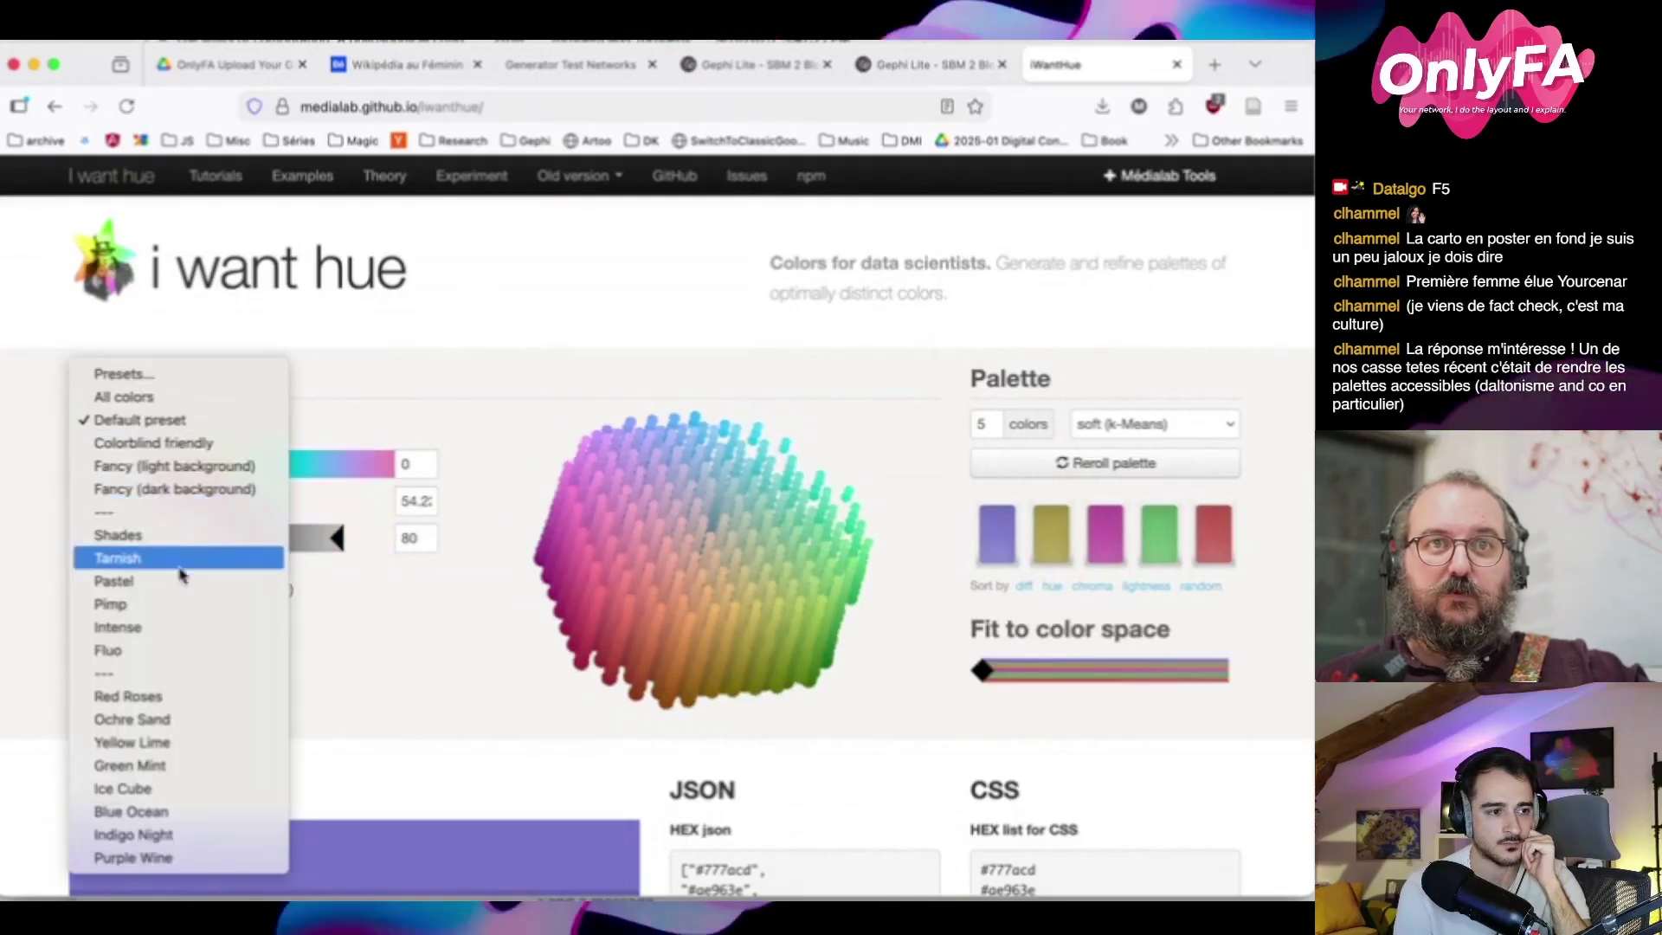
{"action": "left_click", "coordinate": [187, 605]}
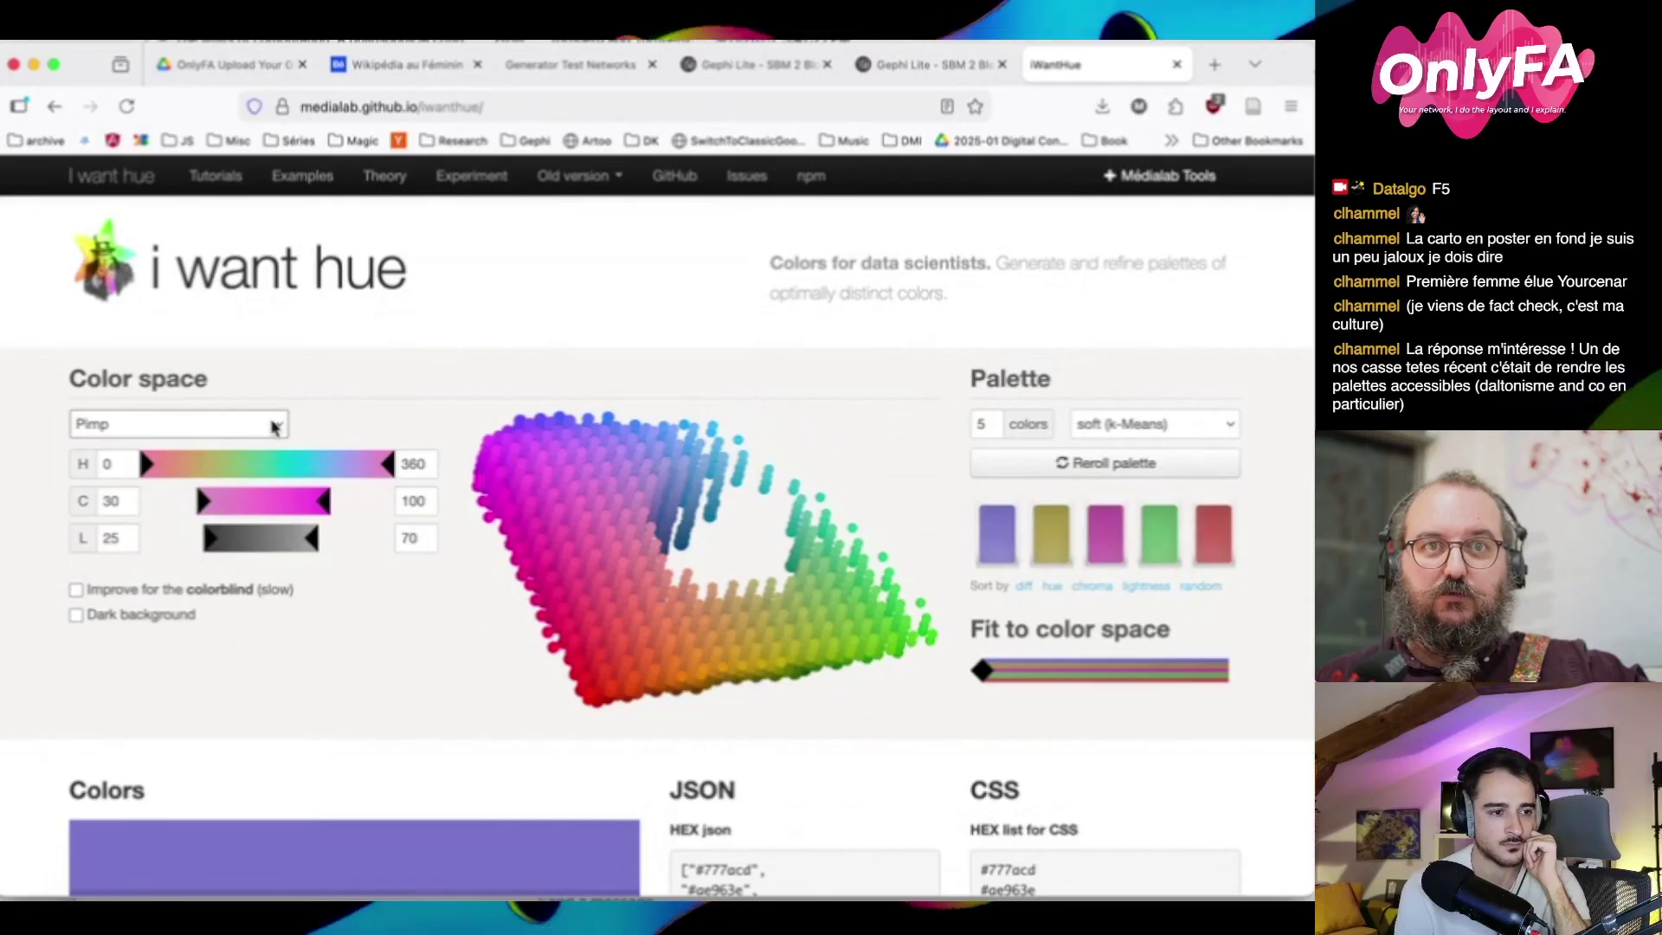
Try the Pastel and Fluo presets for the color space
{"action": "left_click", "coordinate": [260, 424]}
{"action": "left_click", "coordinate": [209, 397]}
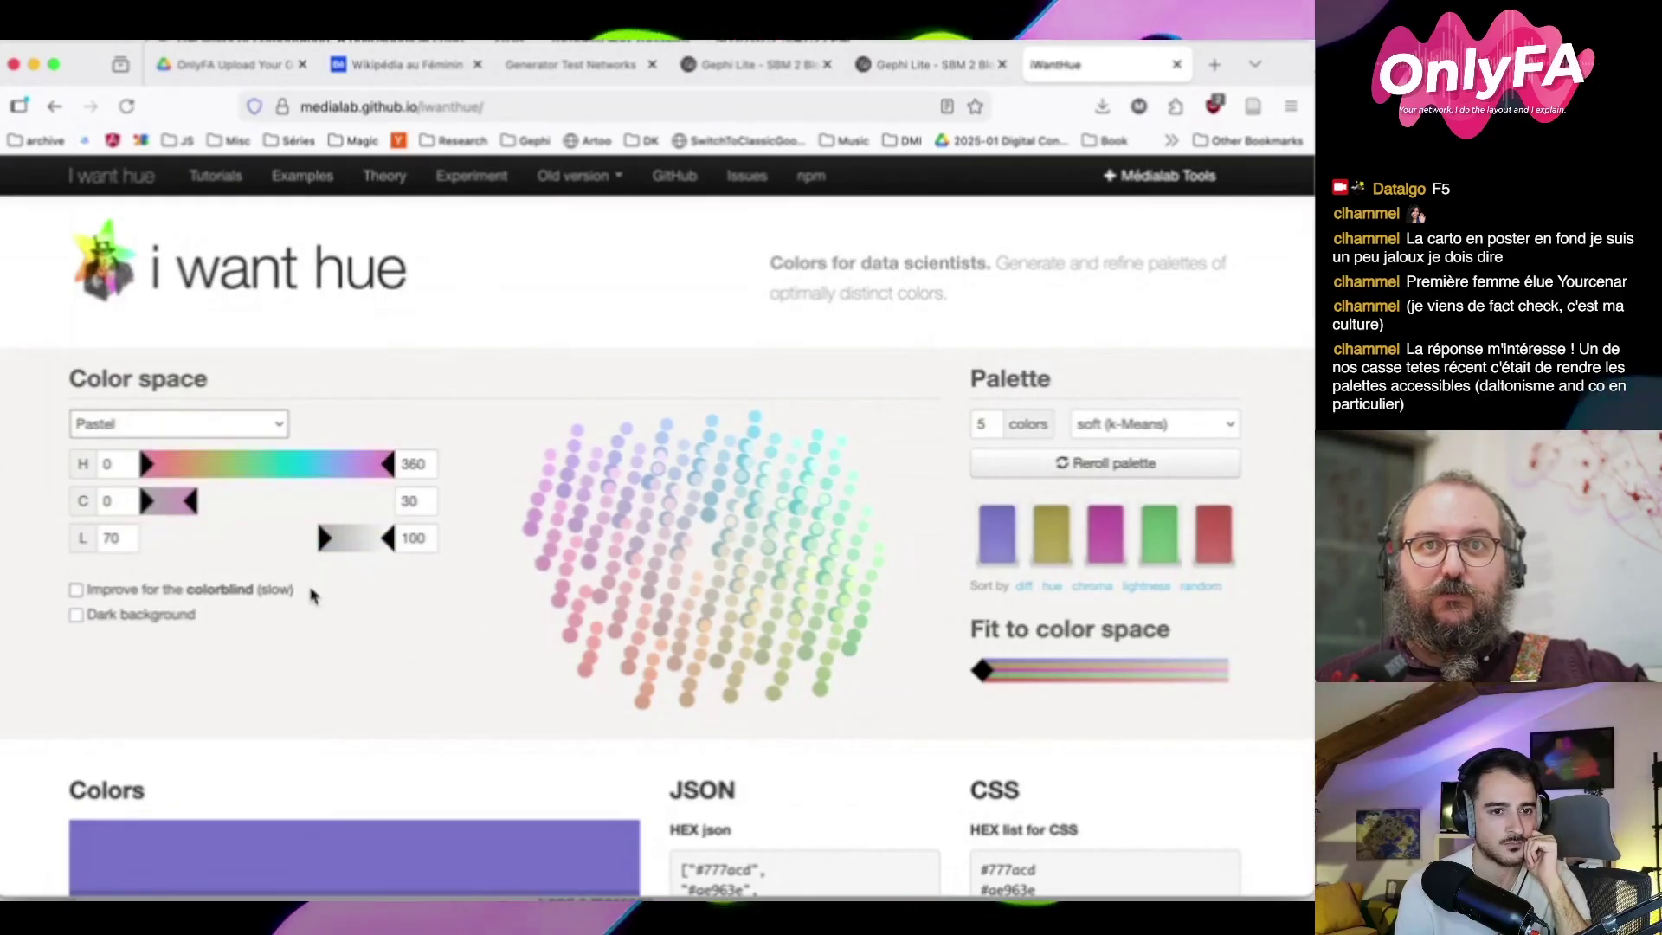
{"action": "left_click", "coordinate": [256, 426]}
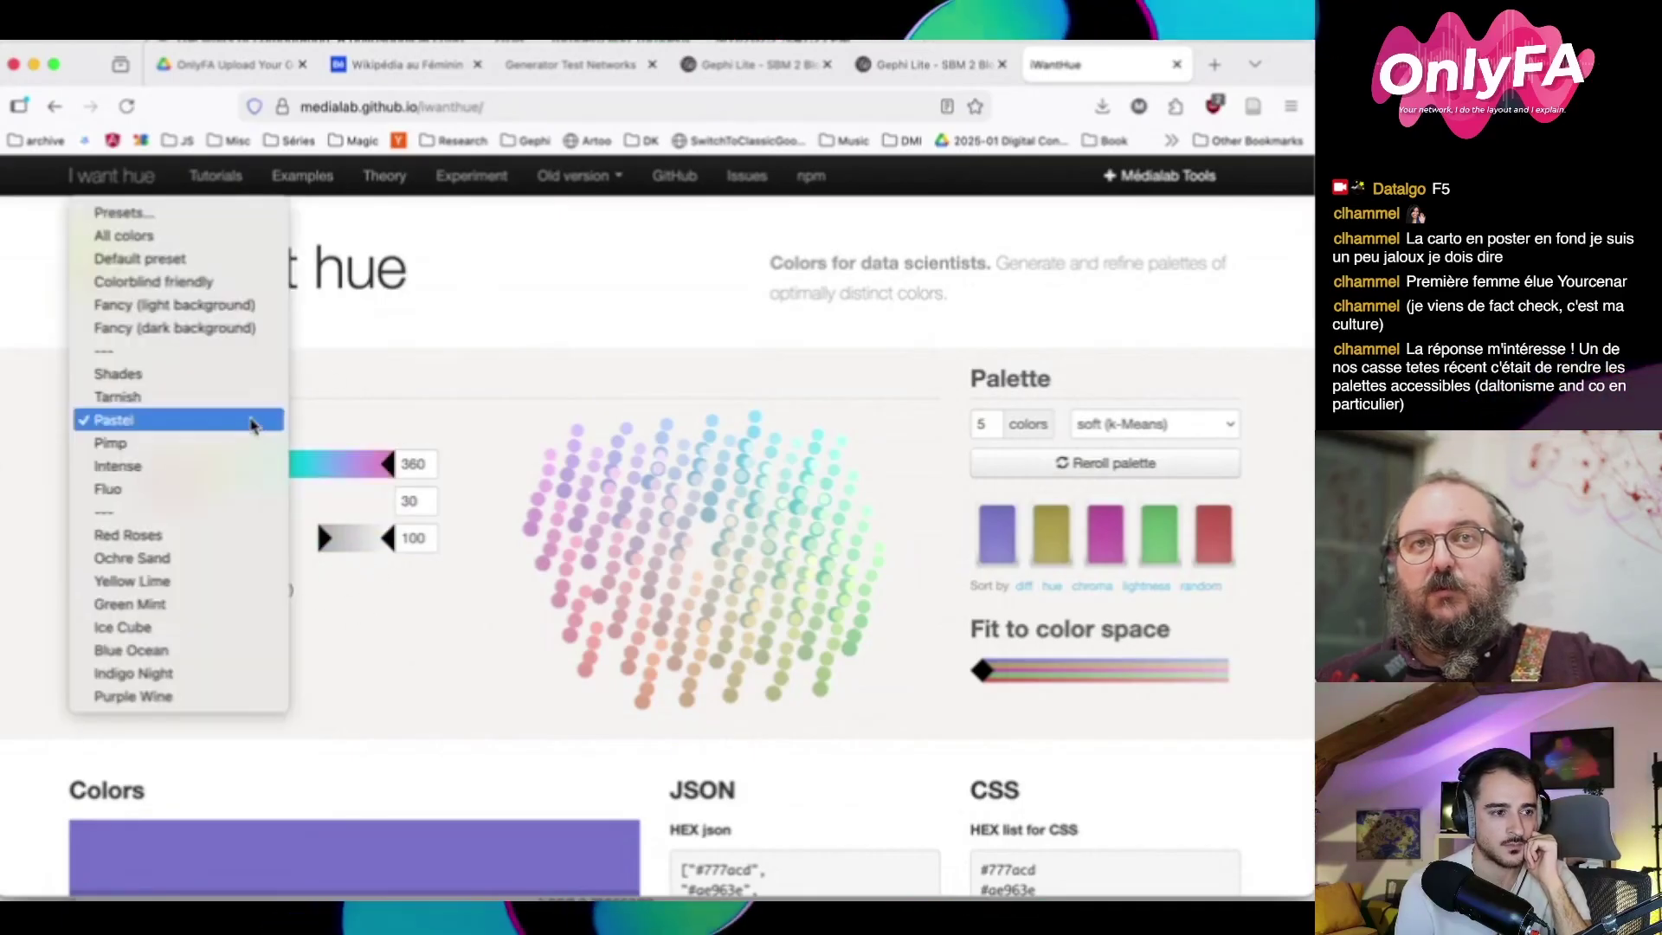
{"action": "left_click", "coordinate": [256, 420]}
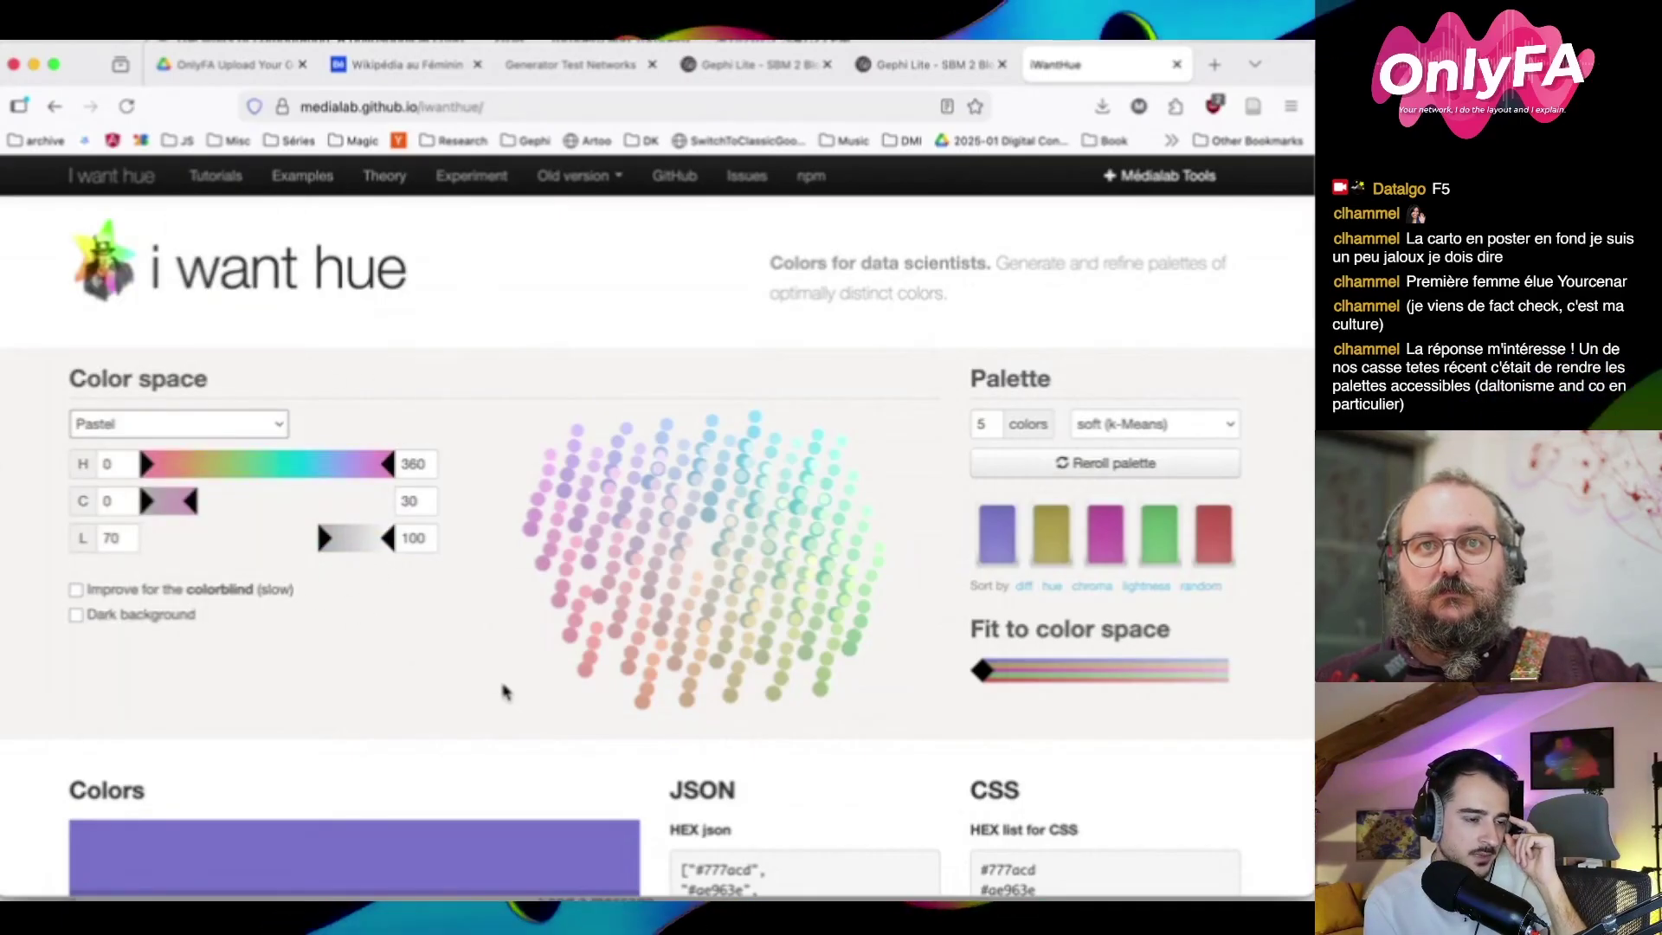
{"action": "left_click", "coordinate": [249, 429]}
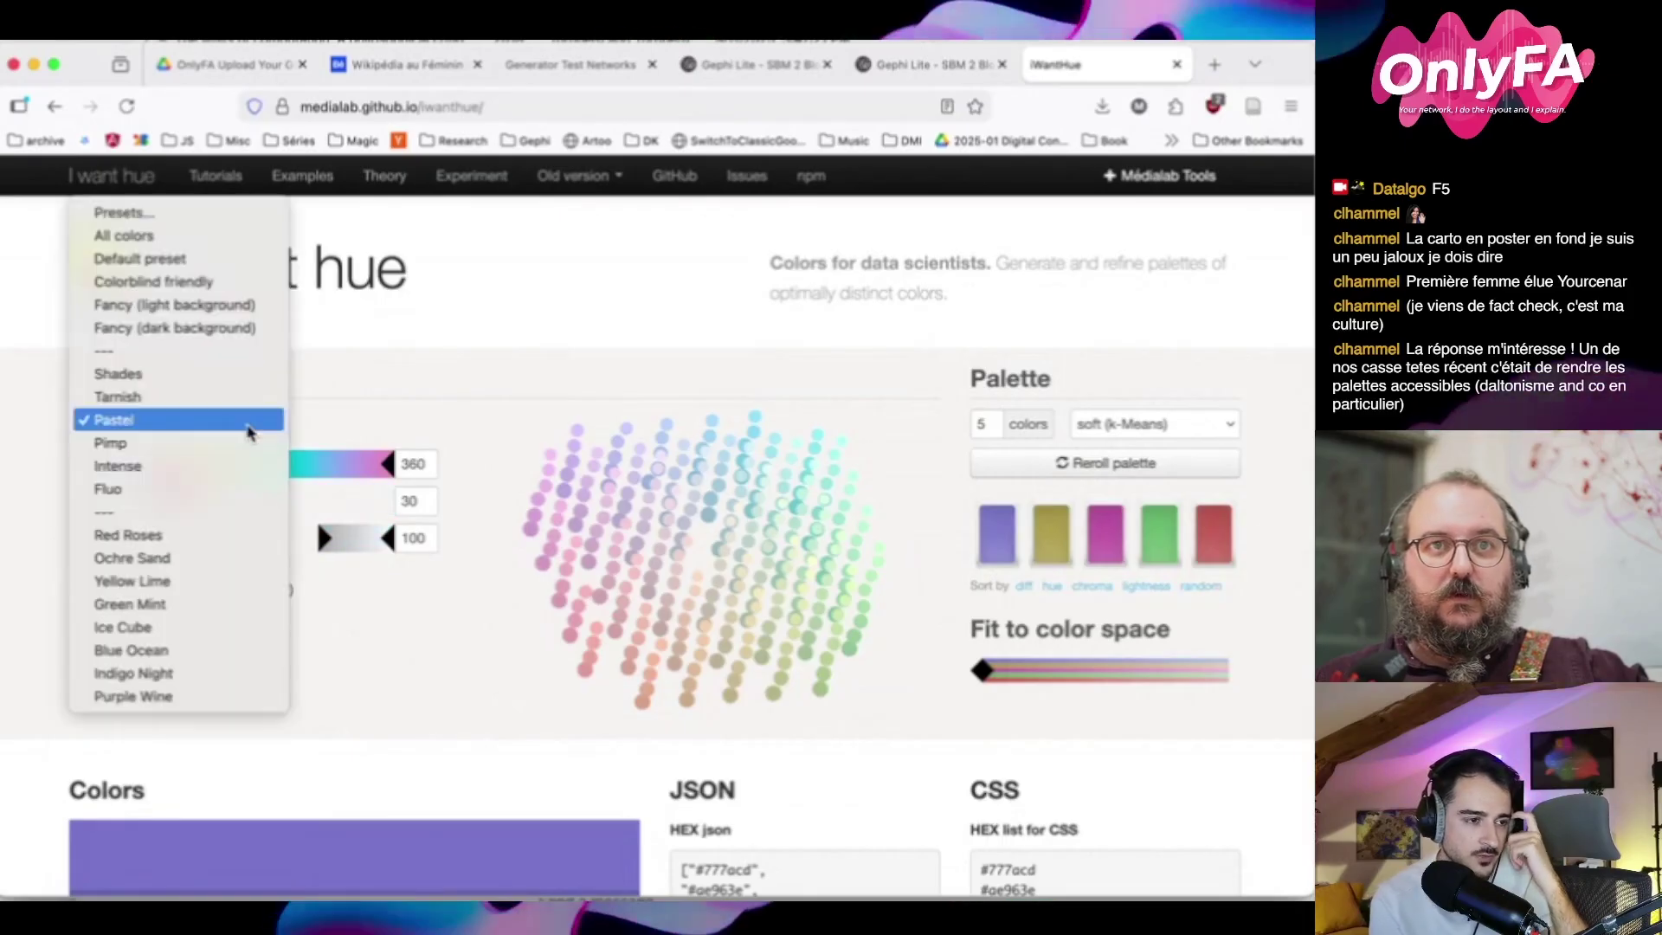
{"action": "left_click", "coordinate": [233, 489]}
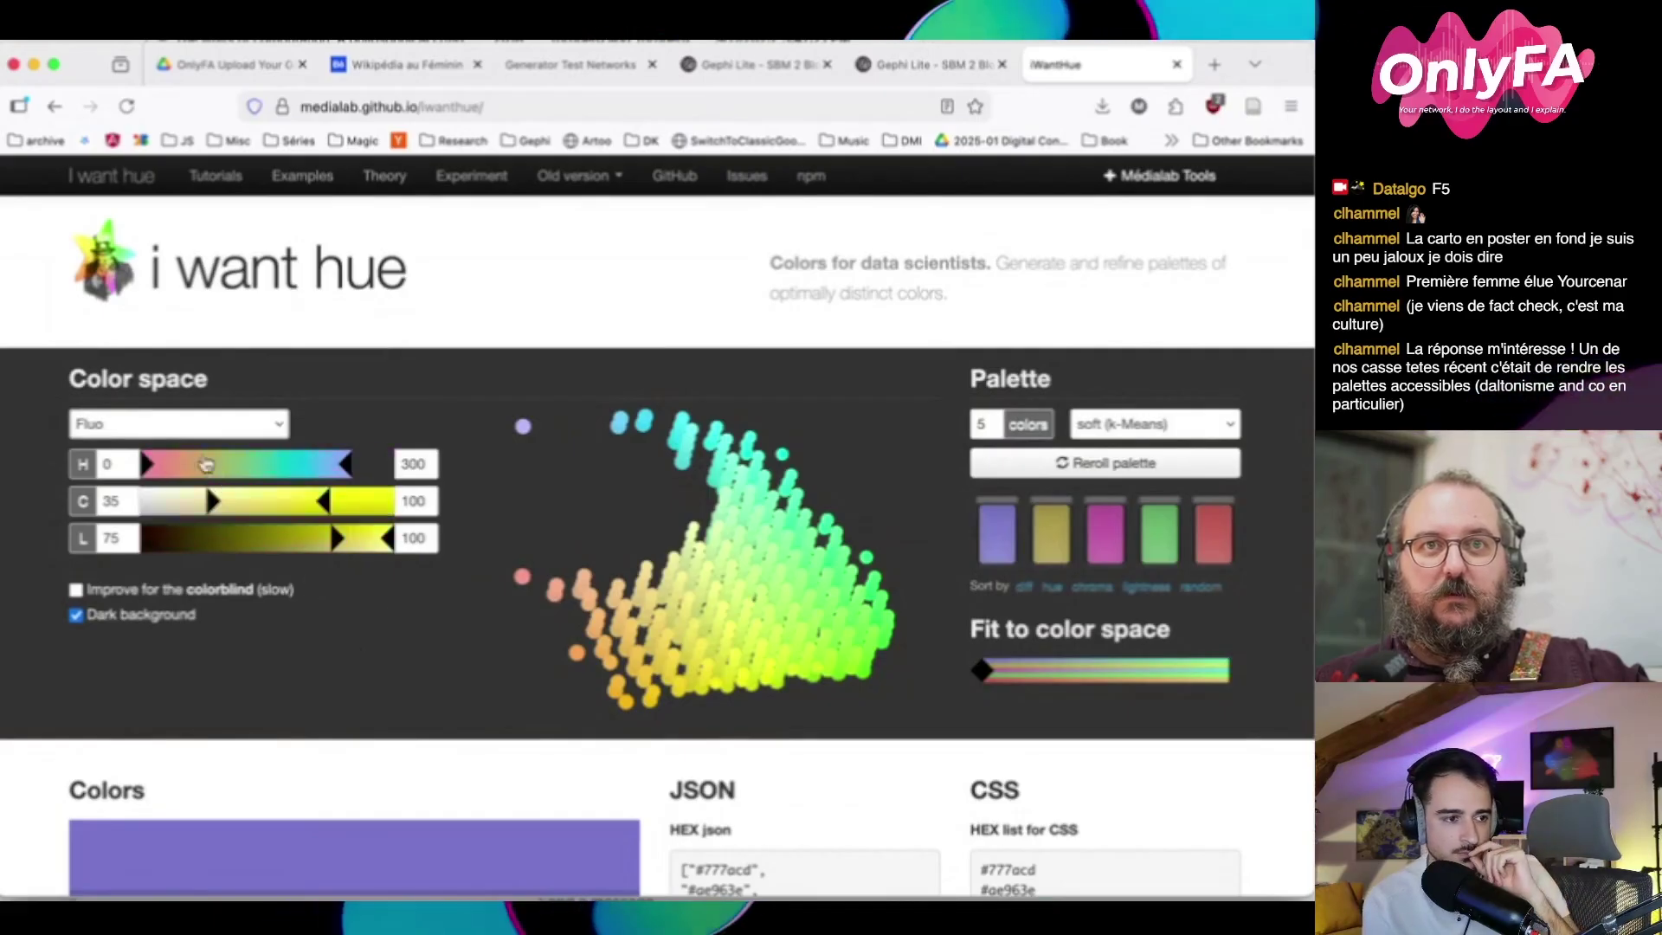
Compare the Intense preset with the Pimp preset in the color space
{"action": "left_click", "coordinate": [200, 423]}
{"action": "left_click", "coordinate": [208, 702]}
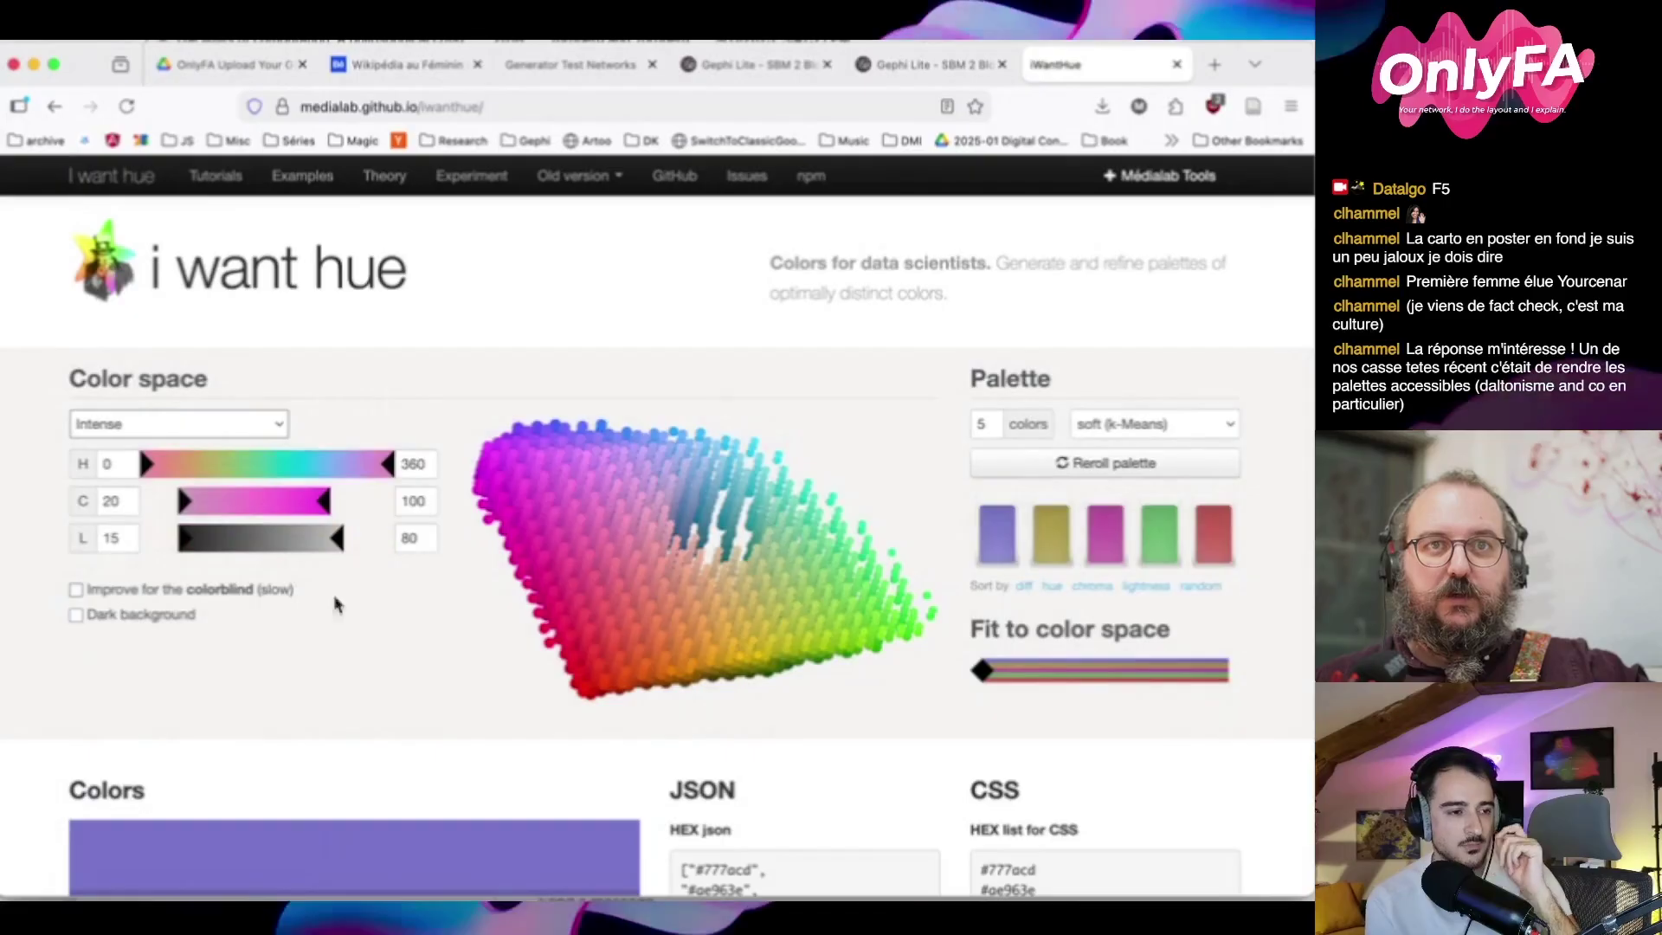
{"action": "left_click", "coordinate": [215, 424]}
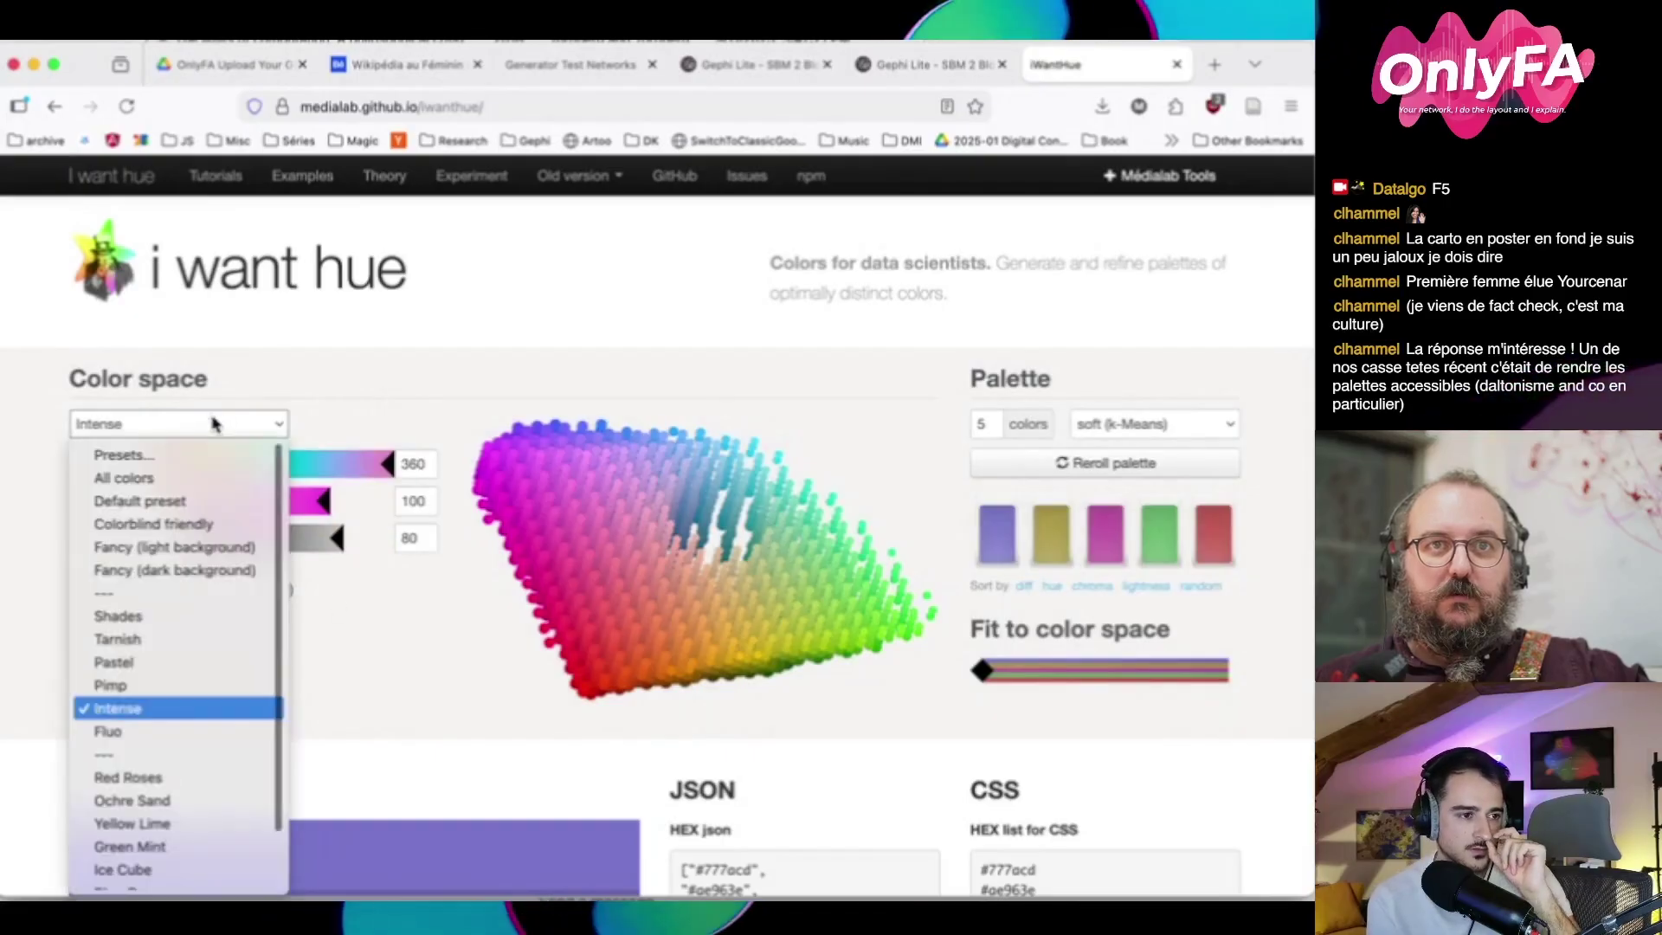
{"action": "left_click", "coordinate": [224, 684]}
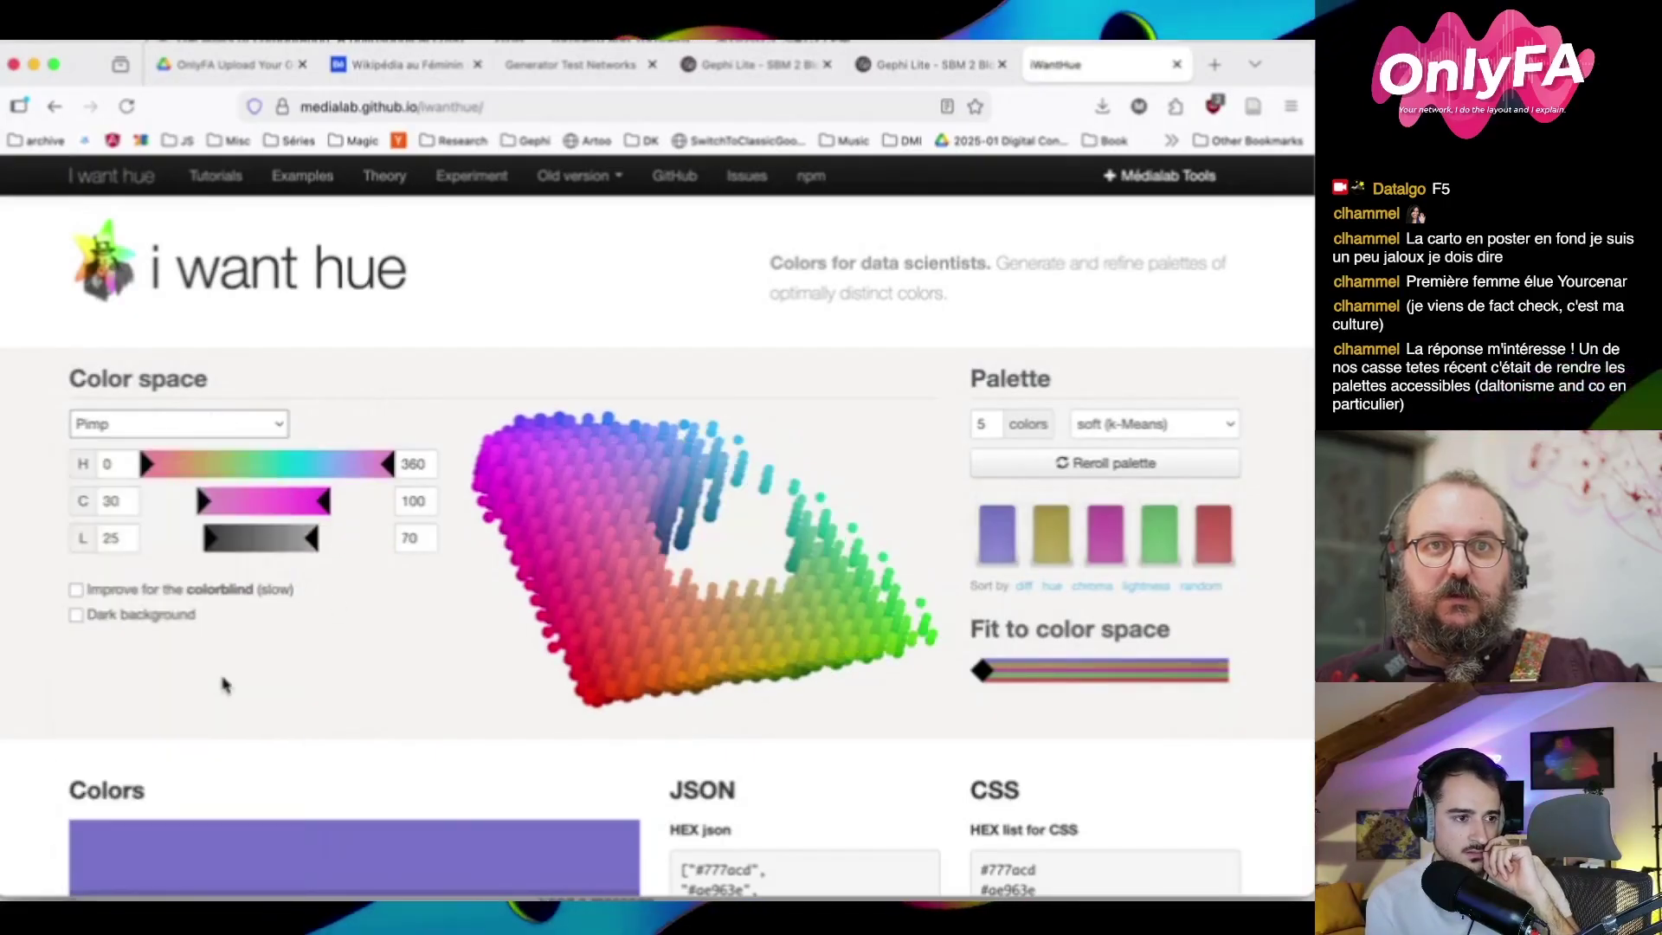
Set the color space preset to Intense and reroll the palette
{"action": "left_click", "coordinate": [134, 429]}
{"action": "left_click", "coordinate": [167, 459]}
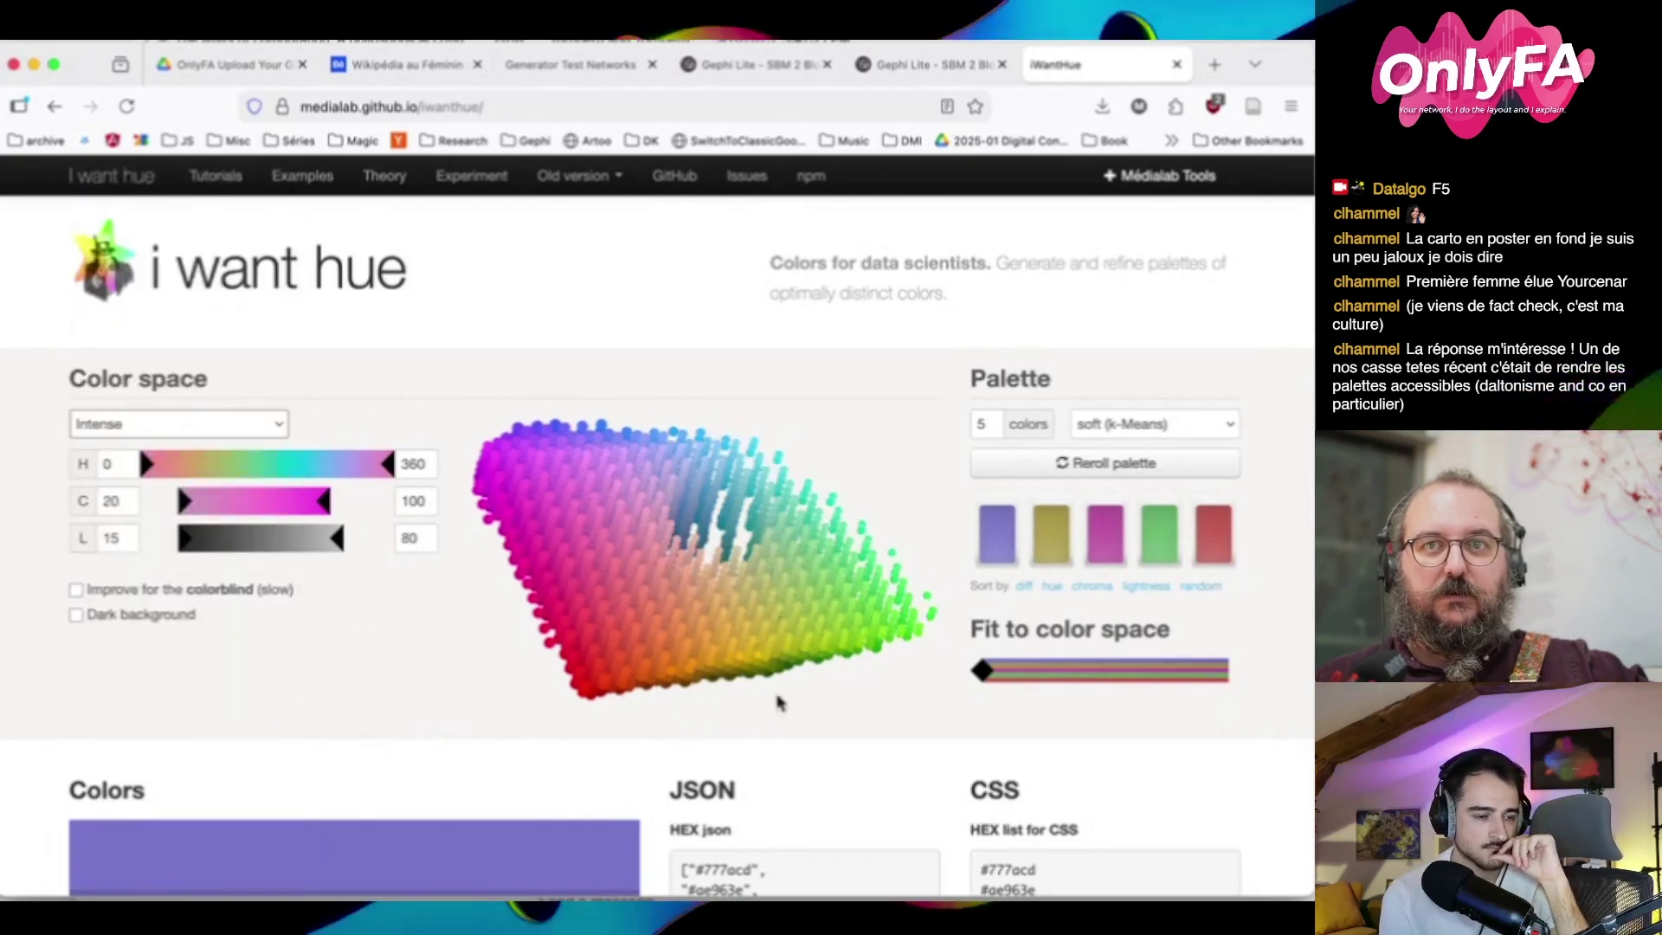
{"action": "left_click", "coordinate": [1022, 465]}
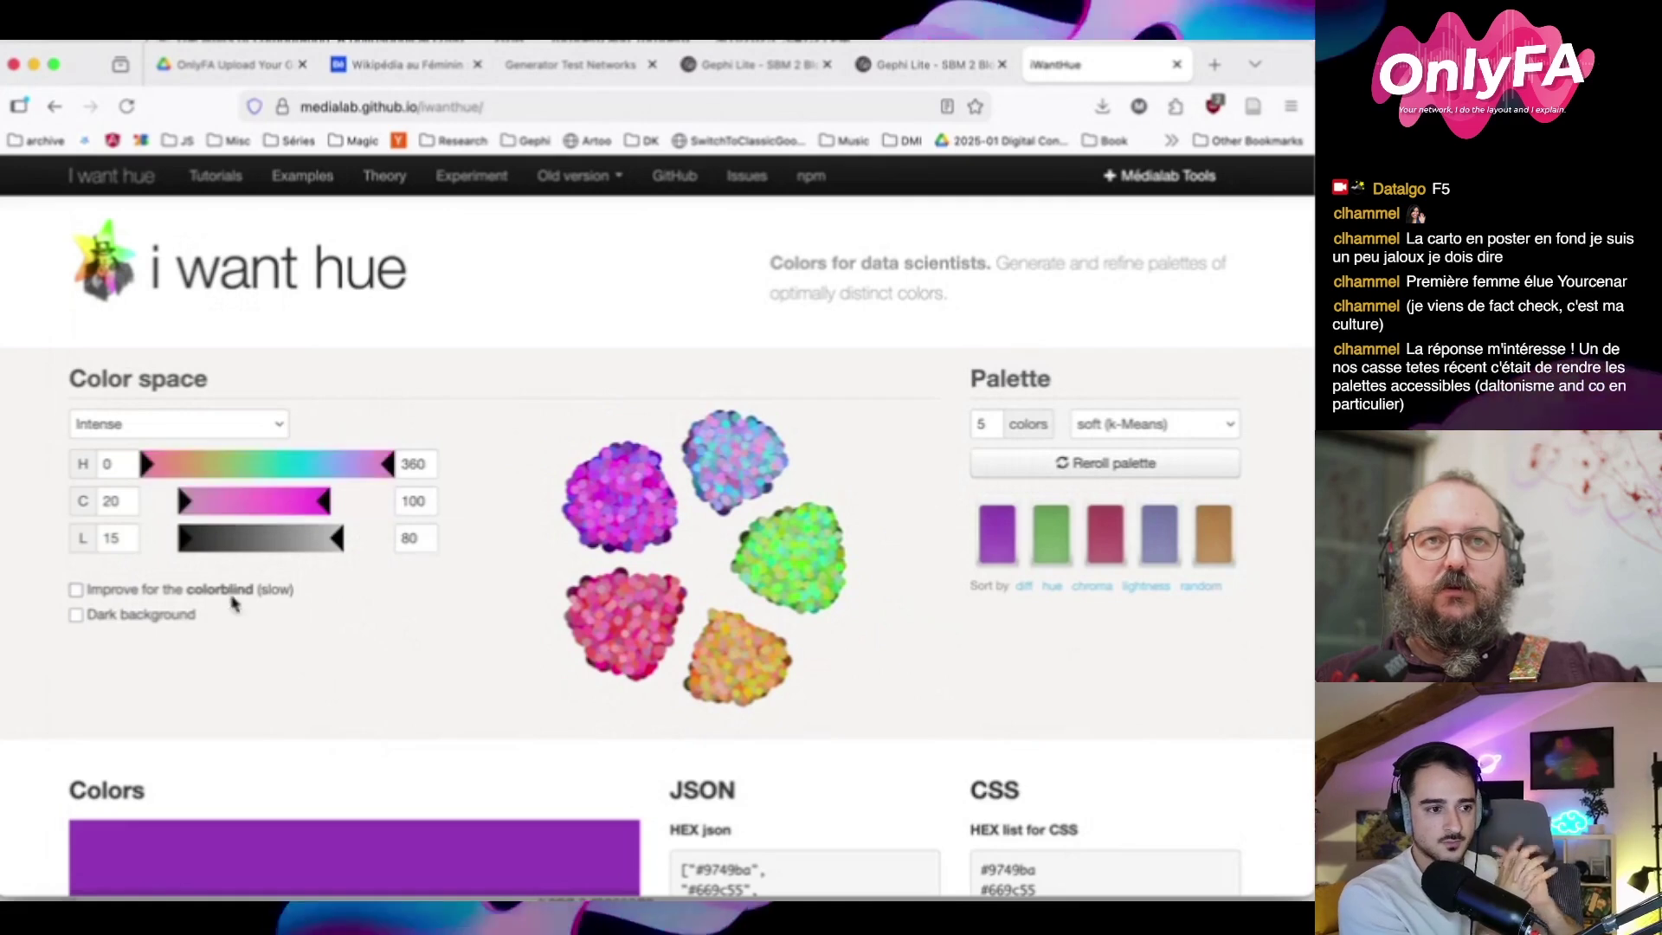
Set the number of palette colors to 10 and reroll the palette
{"action": "double_click", "coordinate": [979, 424]}
{"action": "type", "text": "10"}
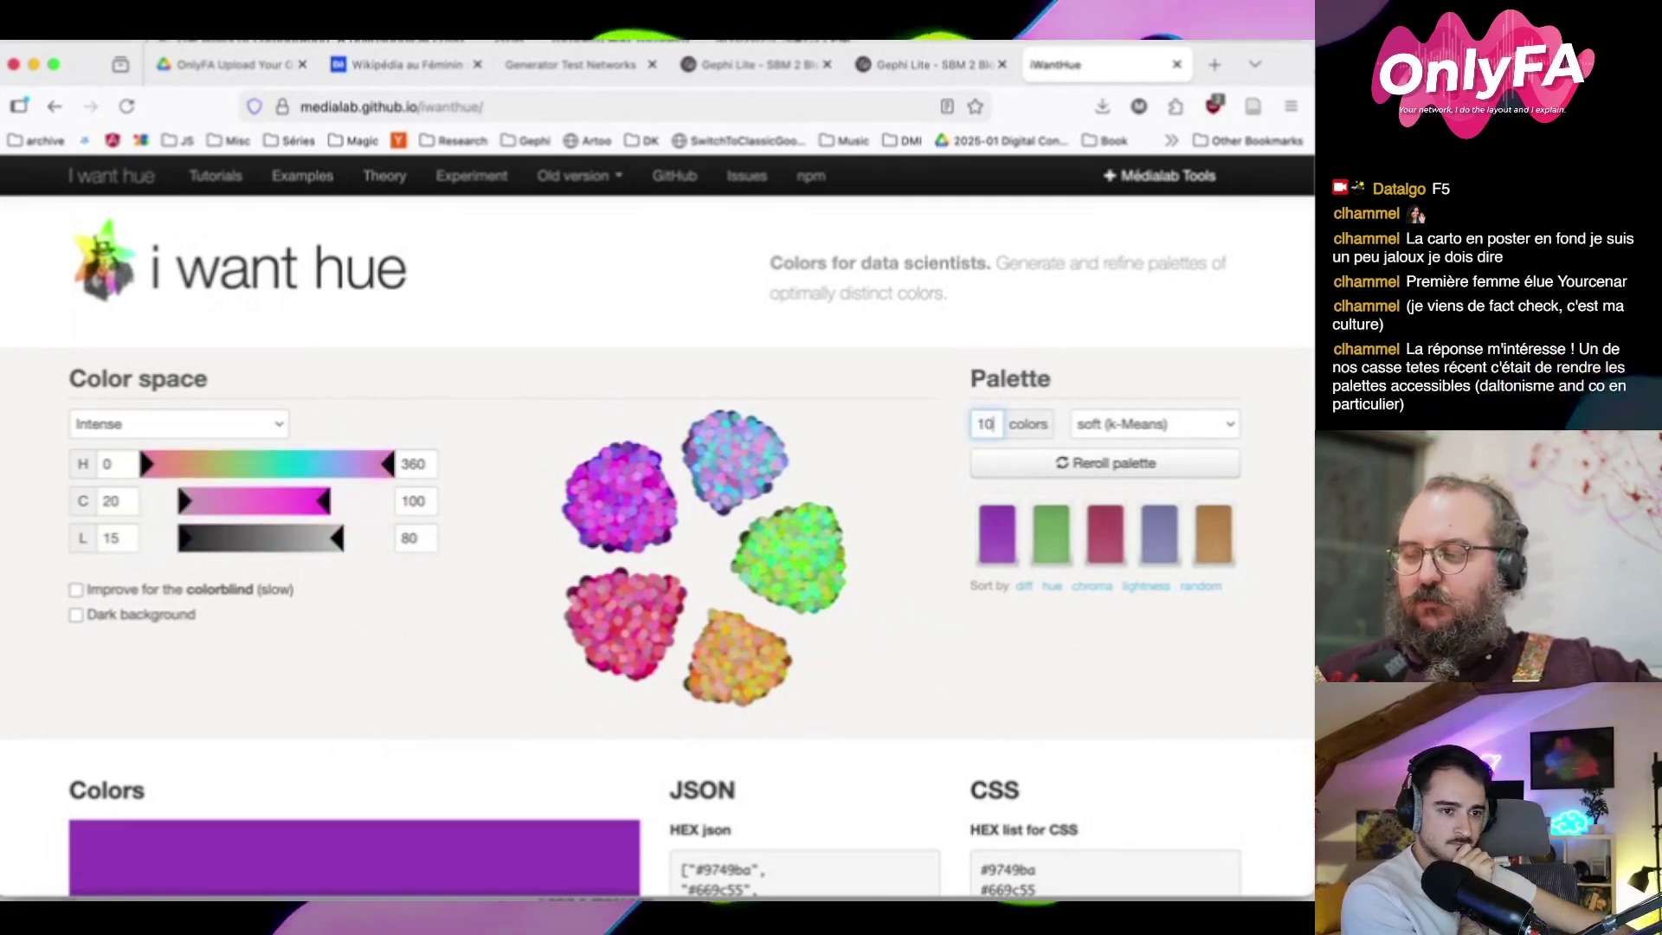
{"action": "key", "text": "Return"}
{"action": "left_click", "coordinate": [1058, 468]}
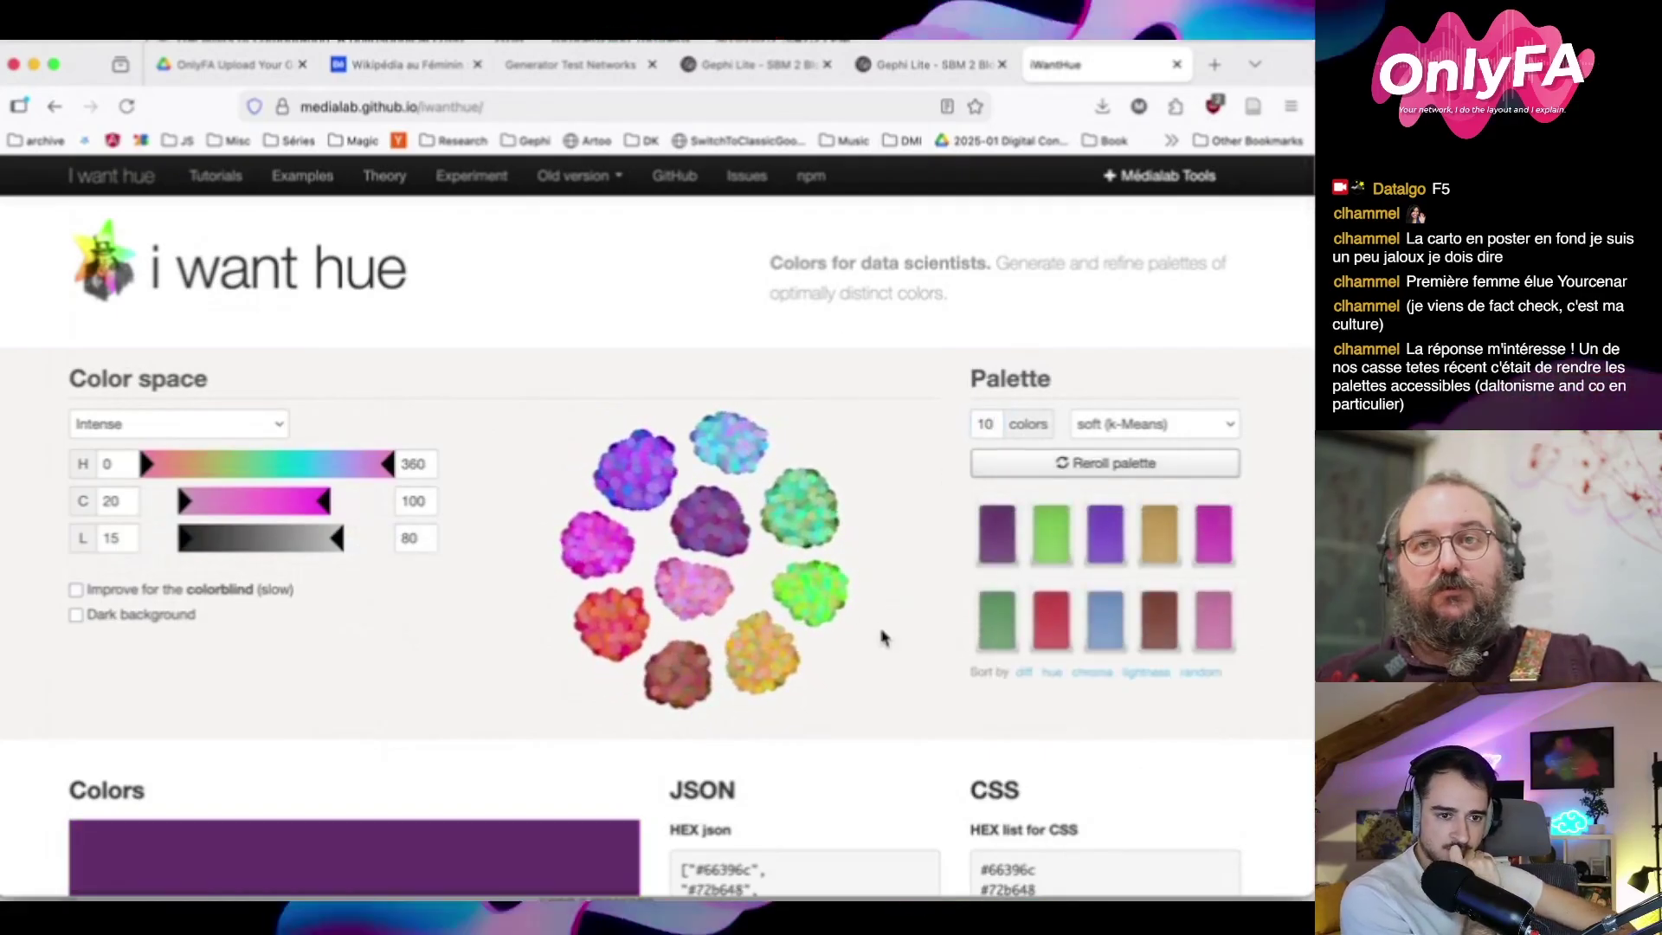
Try sorting the palette by hue, chroma, lightness and random, and return to the diff order
{"action": "mouse_move", "coordinate": [997, 547]}
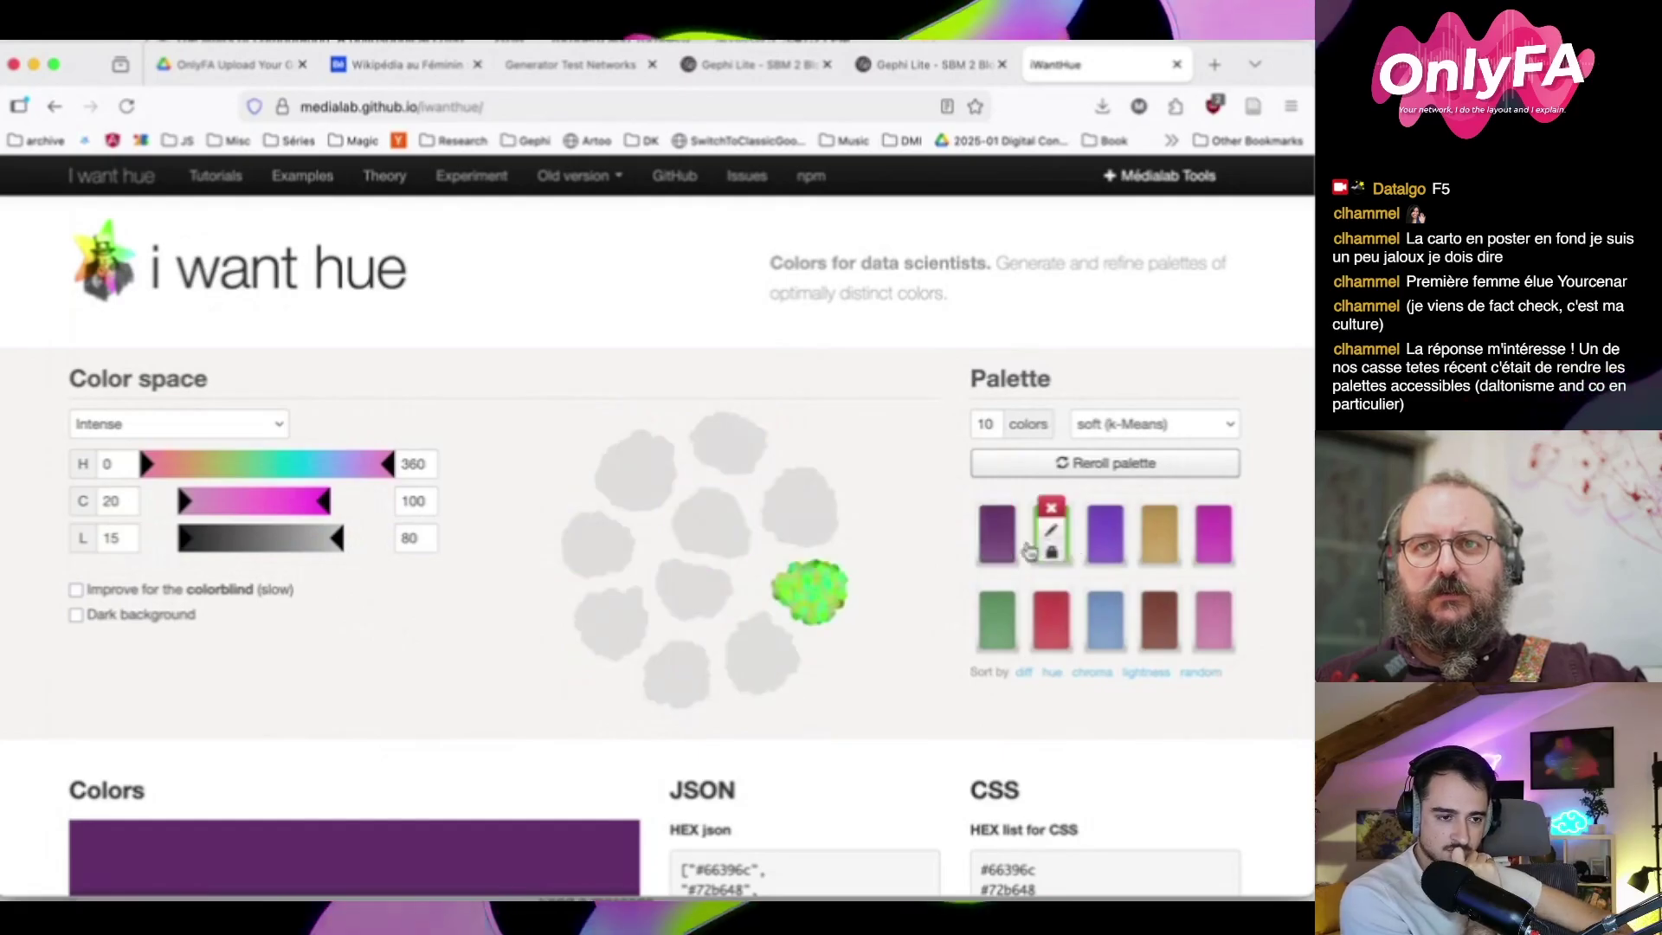
{"action": "mouse_move", "coordinate": [1014, 614]}
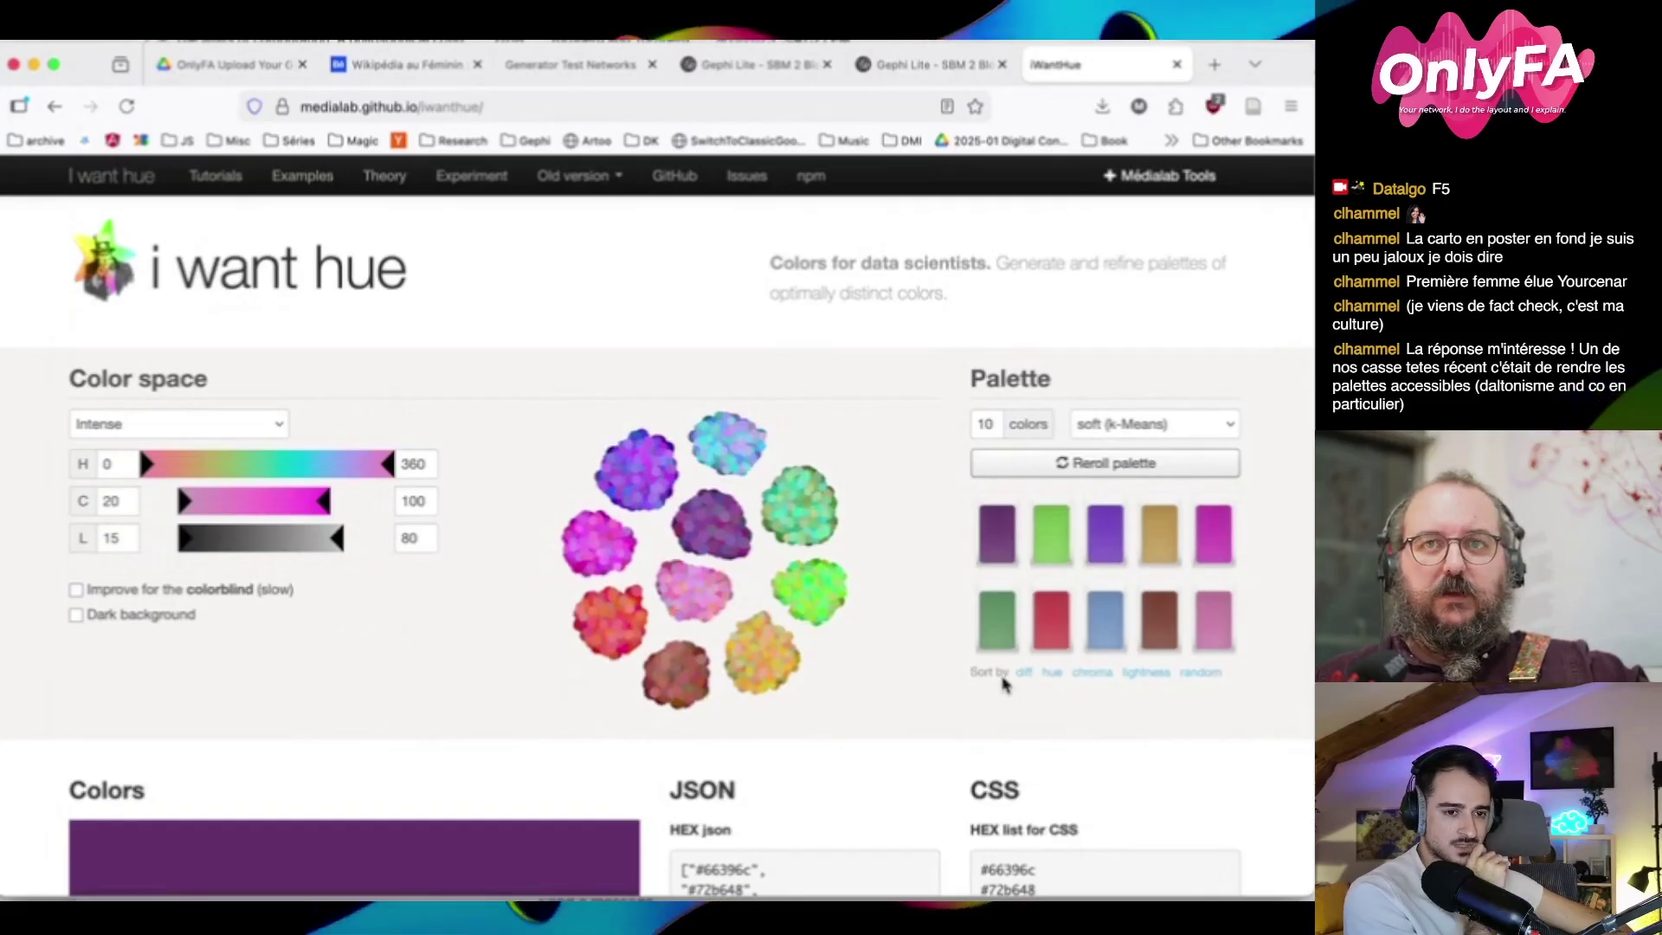
{"action": "left_click", "coordinate": [1049, 673]}
{"action": "left_click", "coordinate": [1086, 673]}
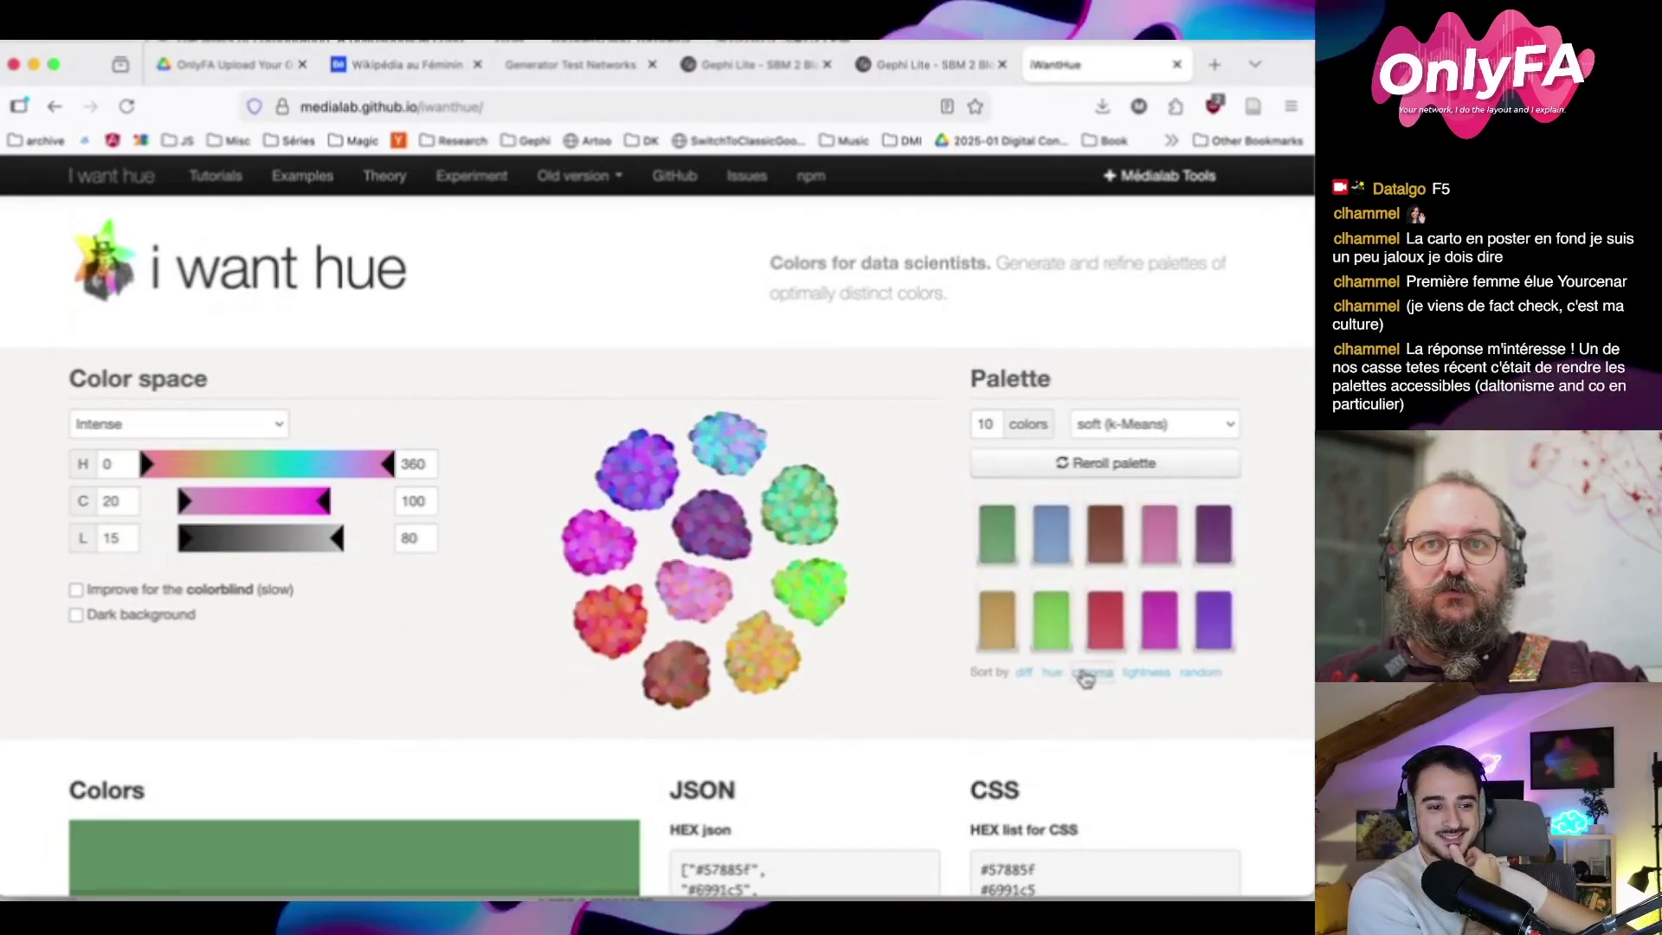
{"action": "left_click", "coordinate": [1126, 674]}
{"action": "left_click", "coordinate": [1199, 673]}
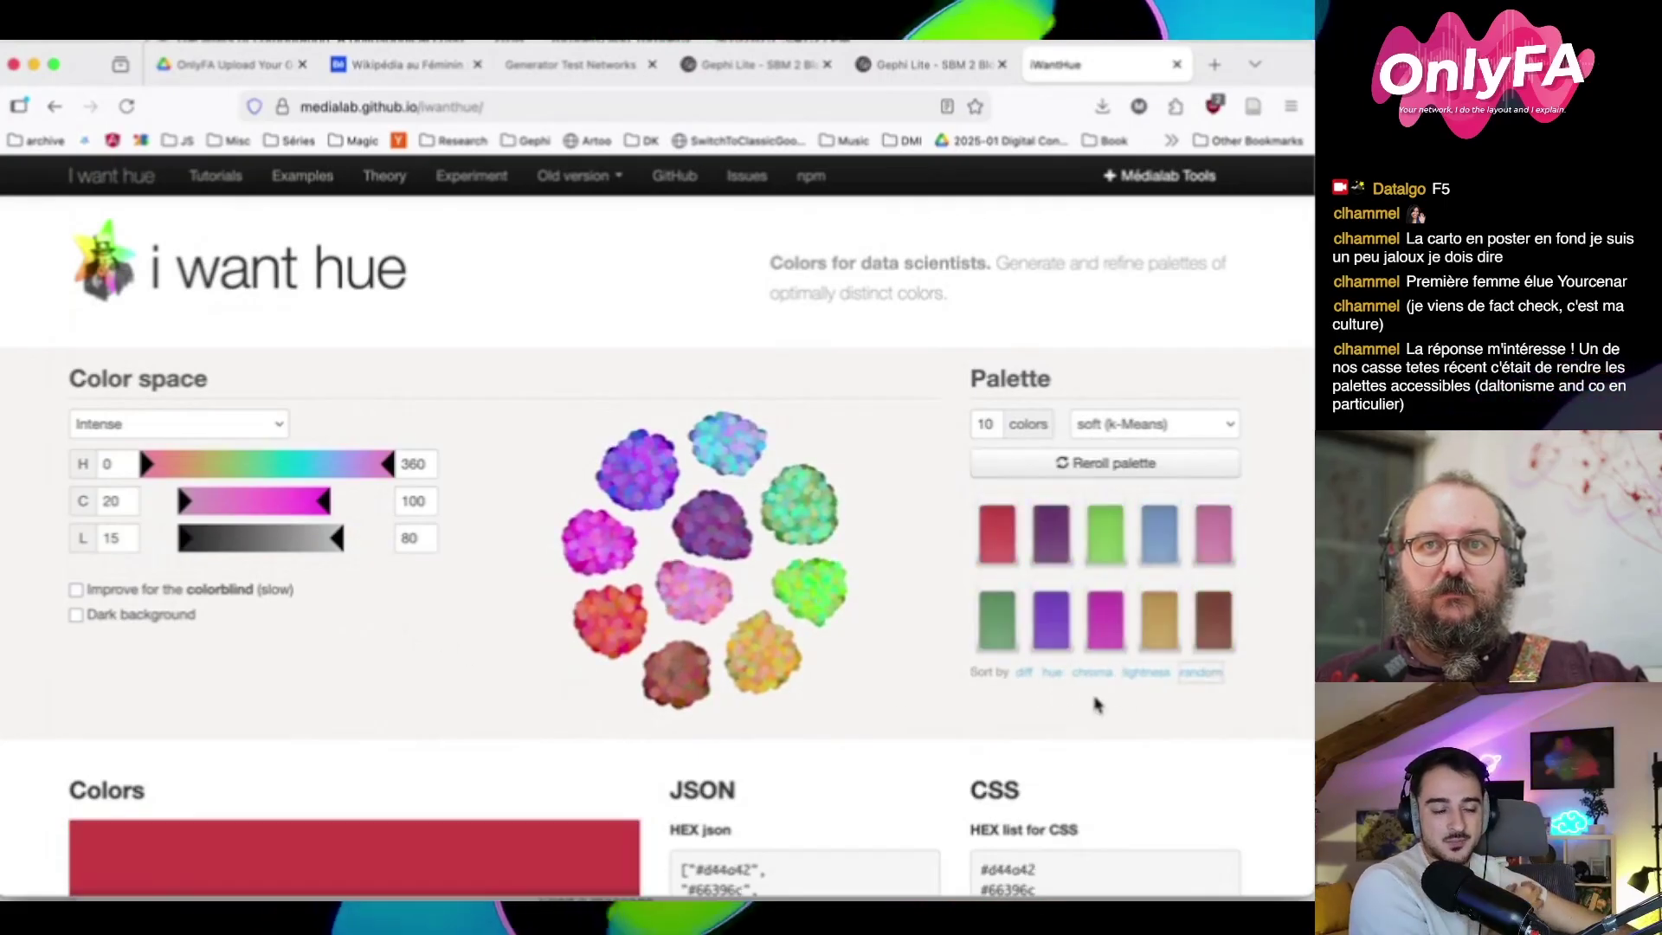
{"action": "left_click", "coordinate": [1024, 673]}
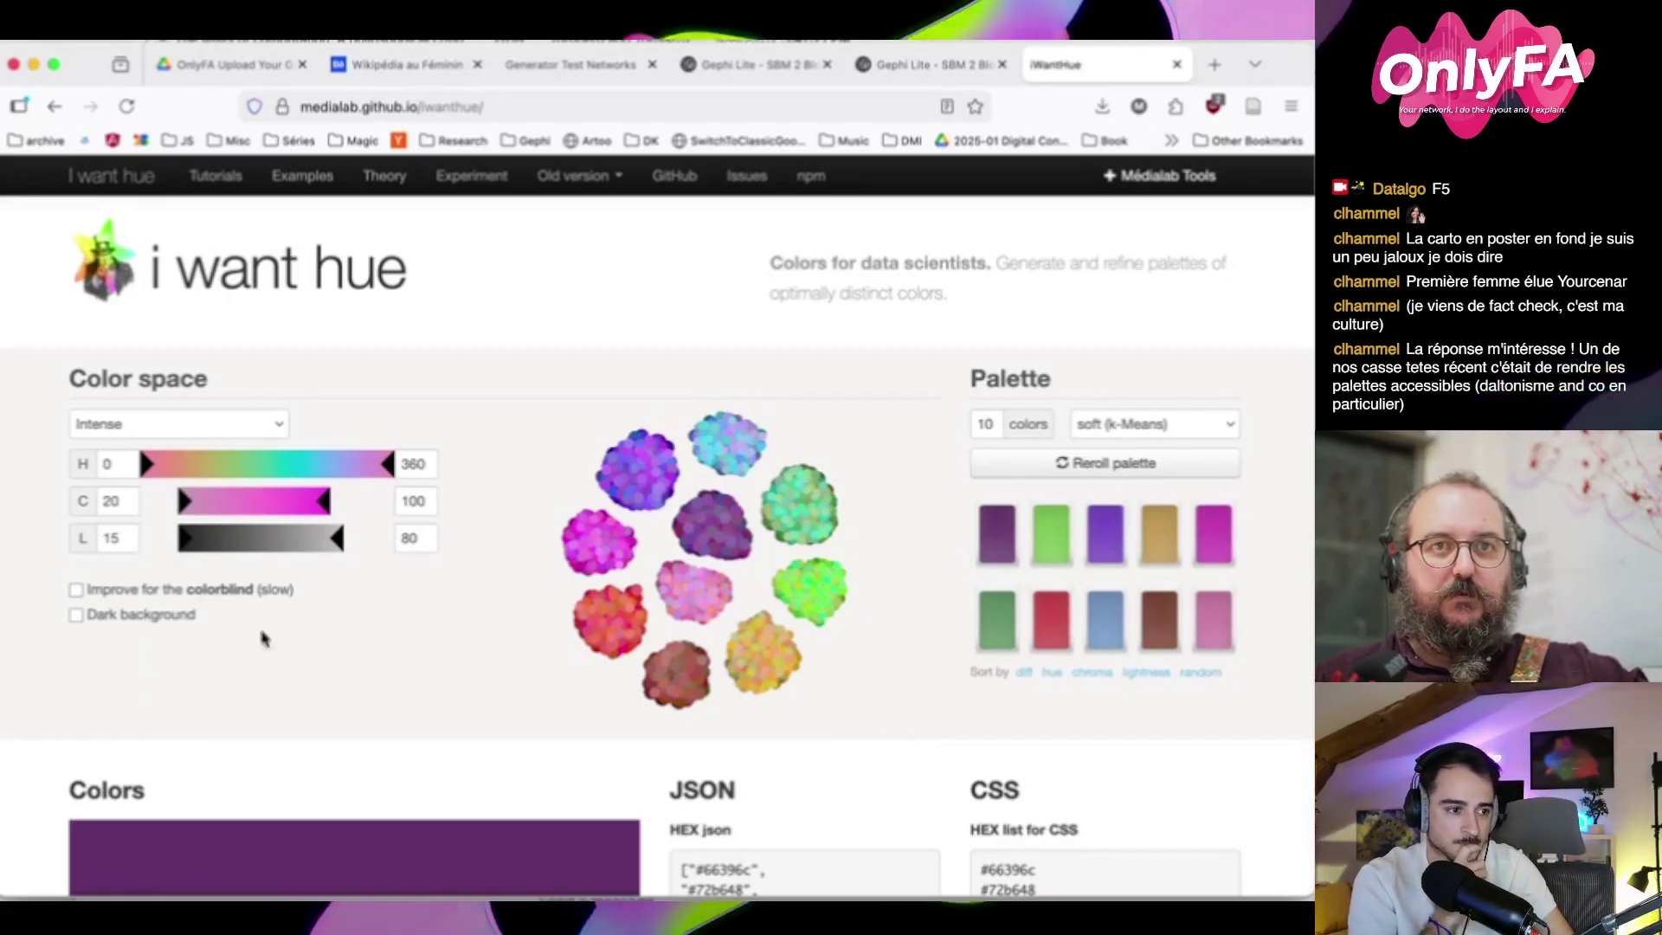
Restrict the color space to hue 272 to 133, chroma about 28 to 77 and lightness about 54 to 93, and reroll a 5-color palette
{"action": "left_click_drag", "start_coordinate": [185, 539], "coordinate": [309, 553]}
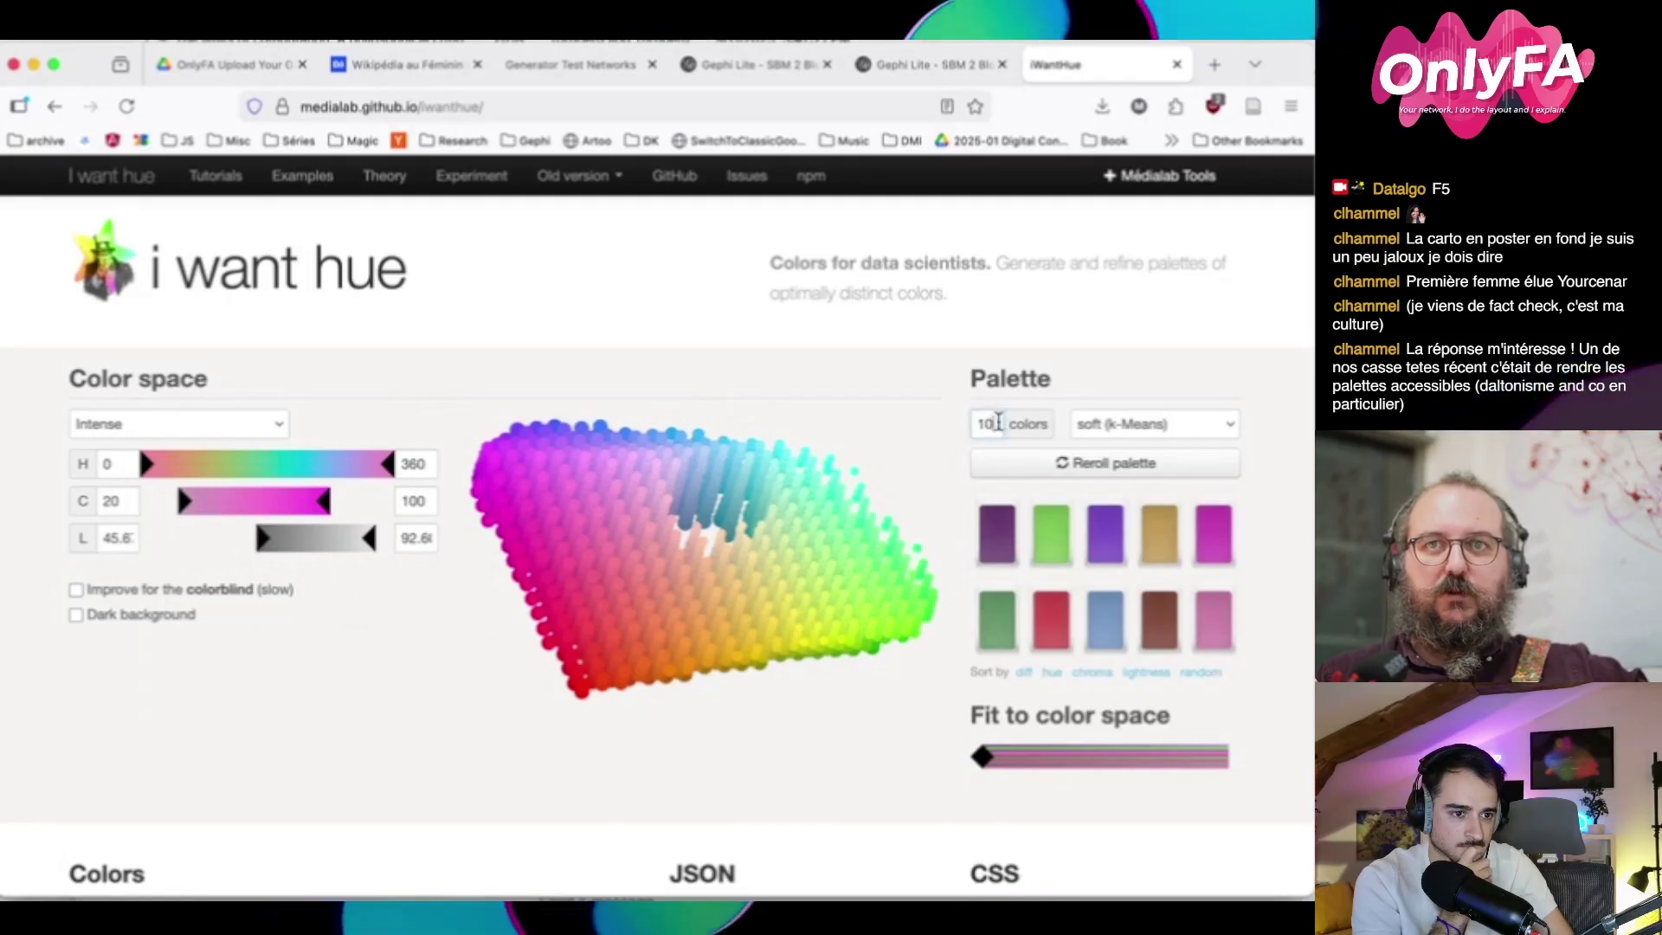
{"action": "type", "text": "5"}
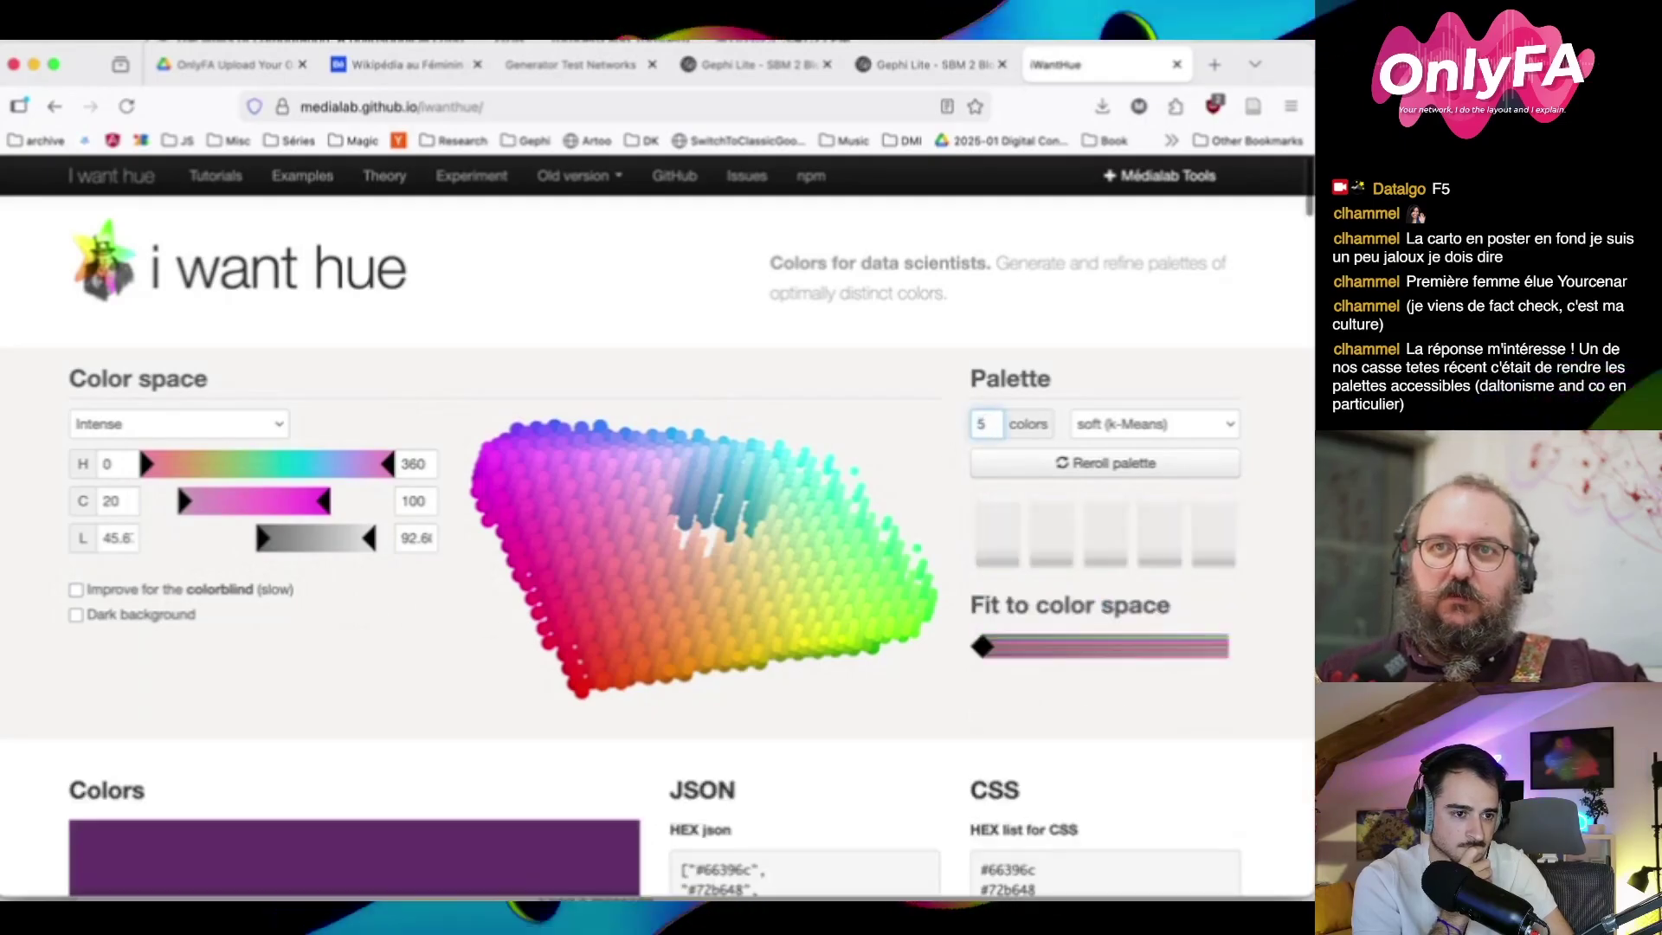
{"action": "left_click_drag", "start_coordinate": [262, 538], "coordinate": [285, 538]}
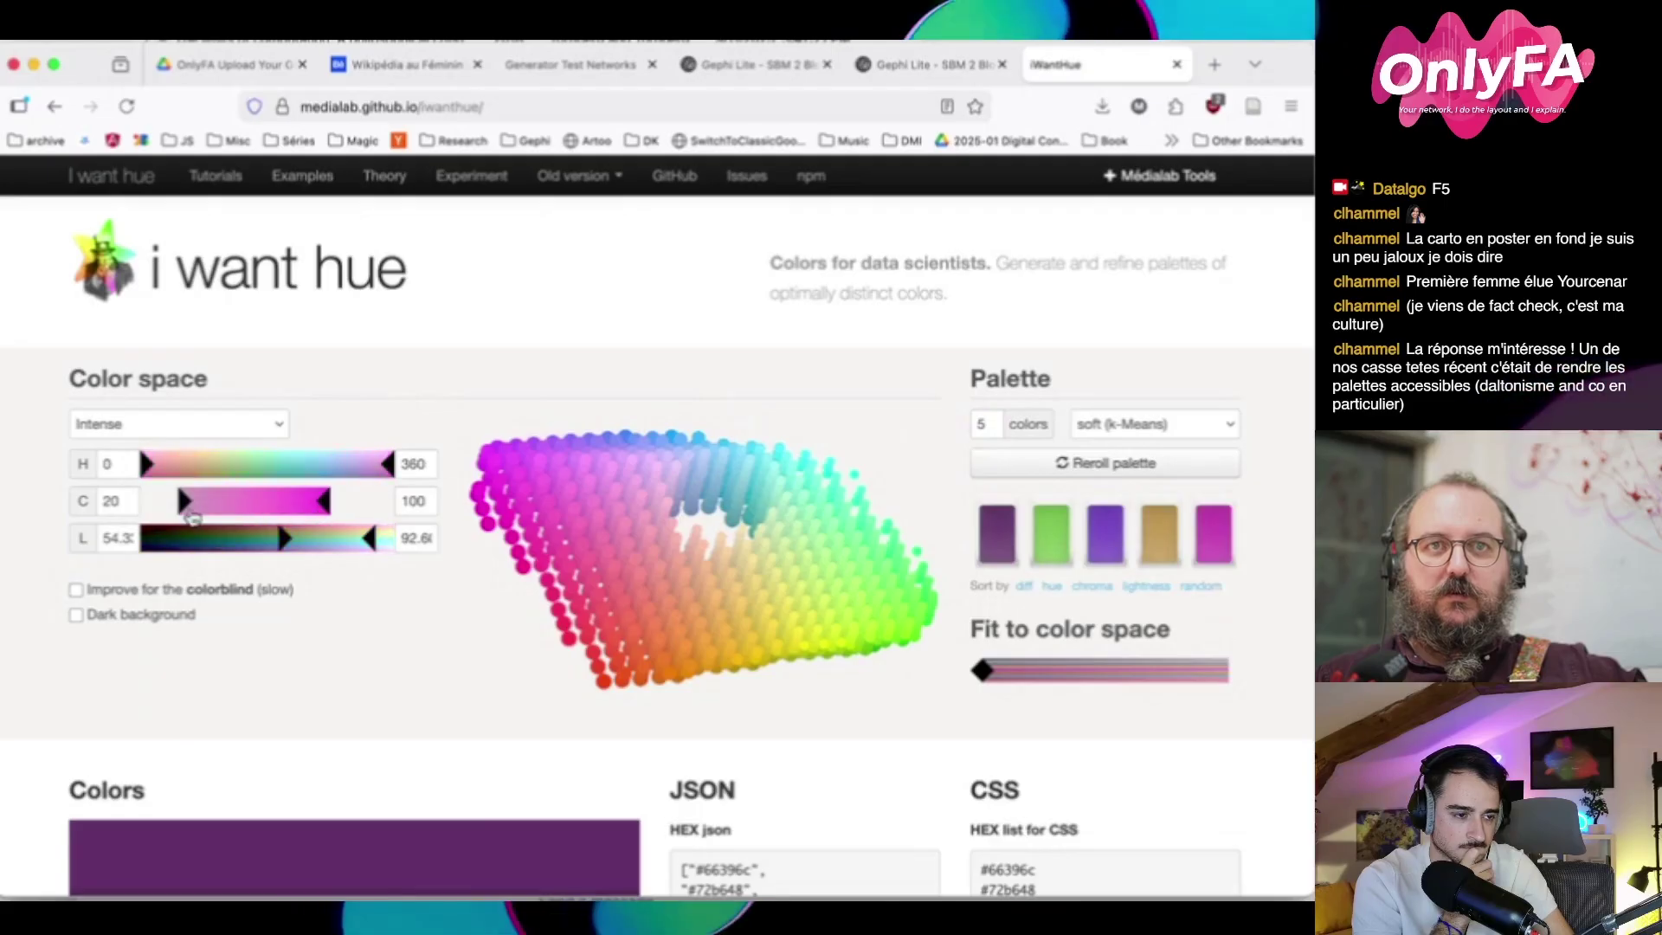
{"action": "mouse_move", "coordinate": [183, 501]}
{"action": "left_mouse_down"}
{"action": "mouse_move", "coordinate": [105, 507]}
{"action": "mouse_move", "coordinate": [201, 511]}
{"action": "left_mouse_up"}
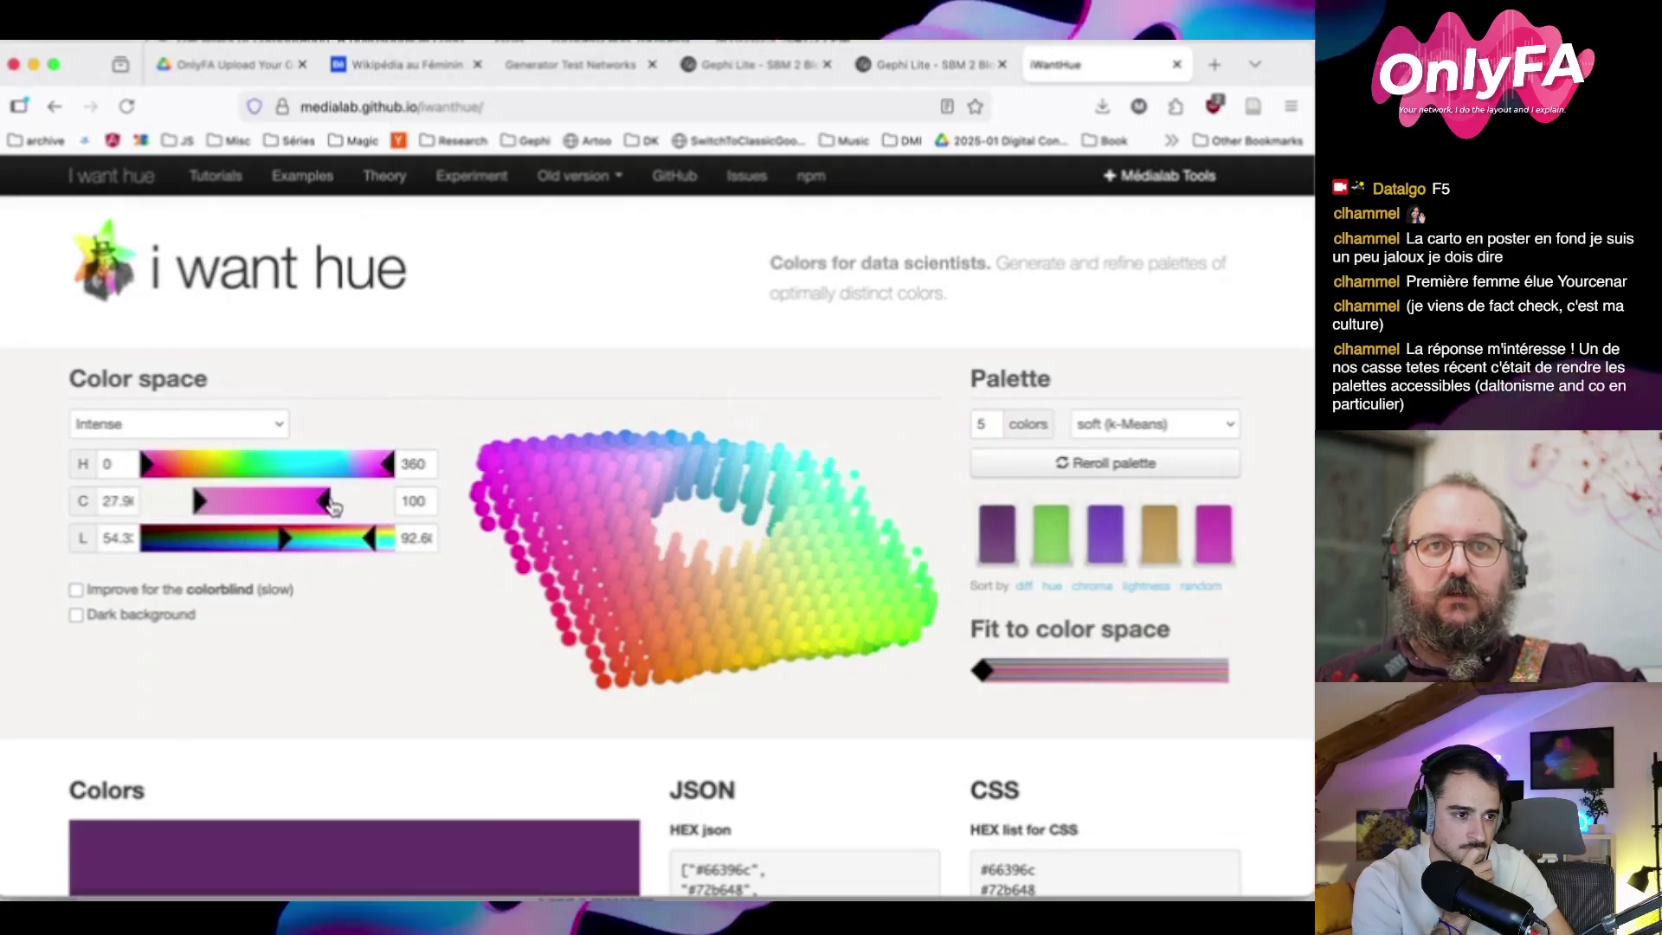
{"action": "left_click_drag", "start_coordinate": [326, 504], "coordinate": [286, 506]}
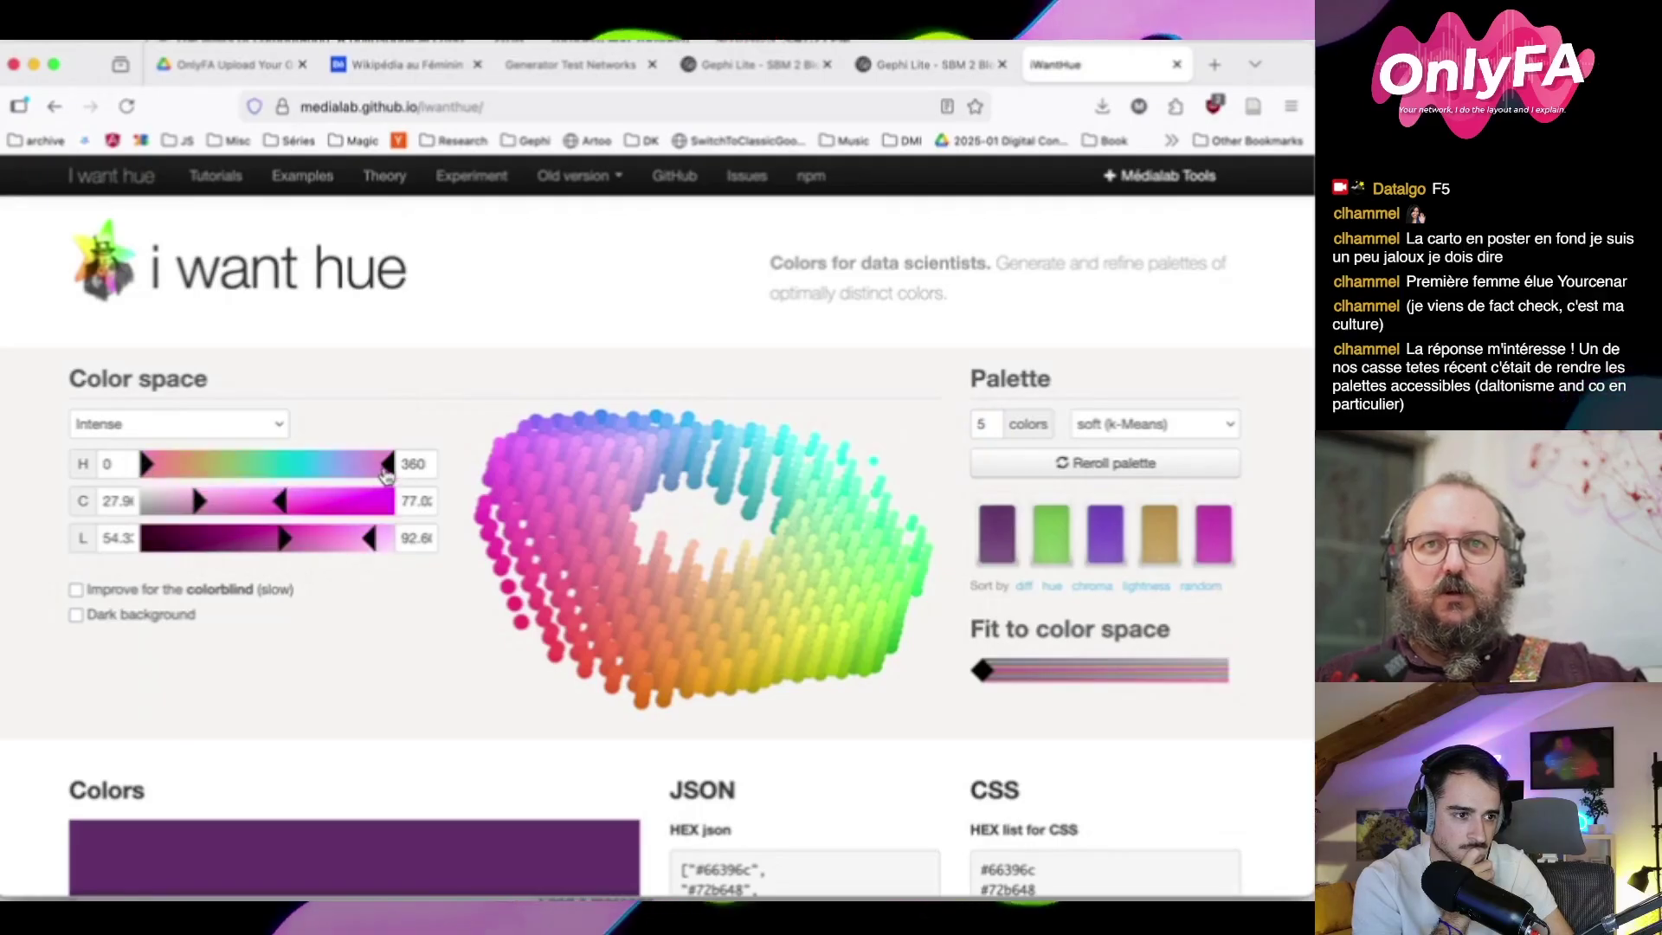
{"action": "left_click_drag", "start_coordinate": [387, 474], "coordinate": [329, 444]}
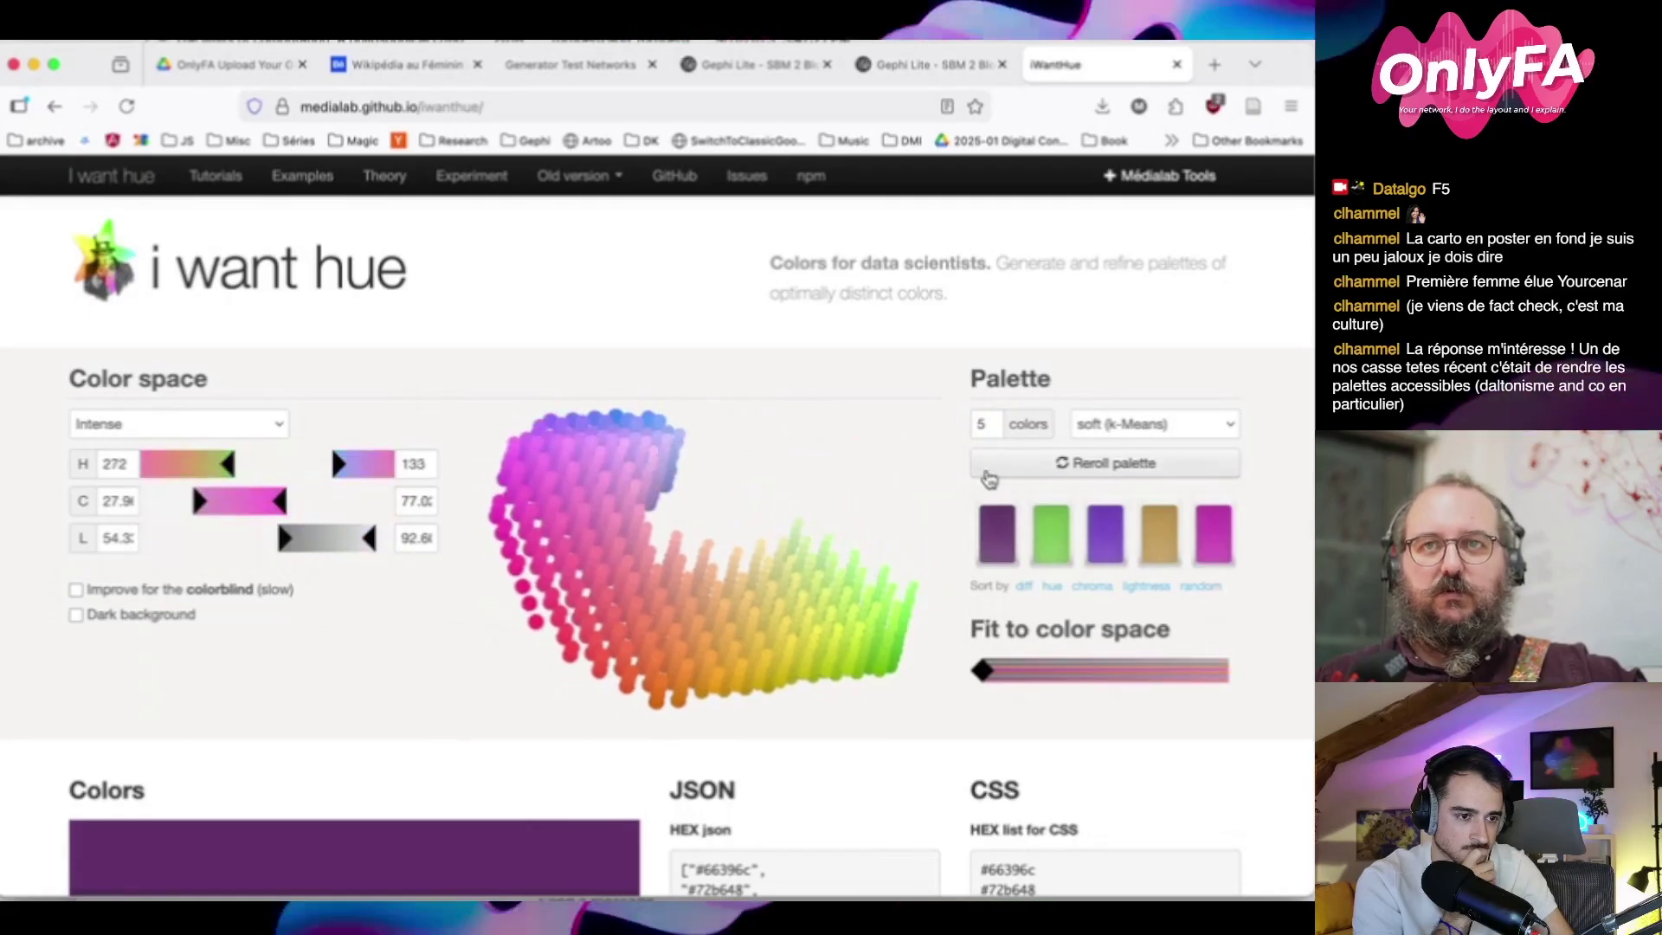
{"action": "left_click", "coordinate": [987, 467]}
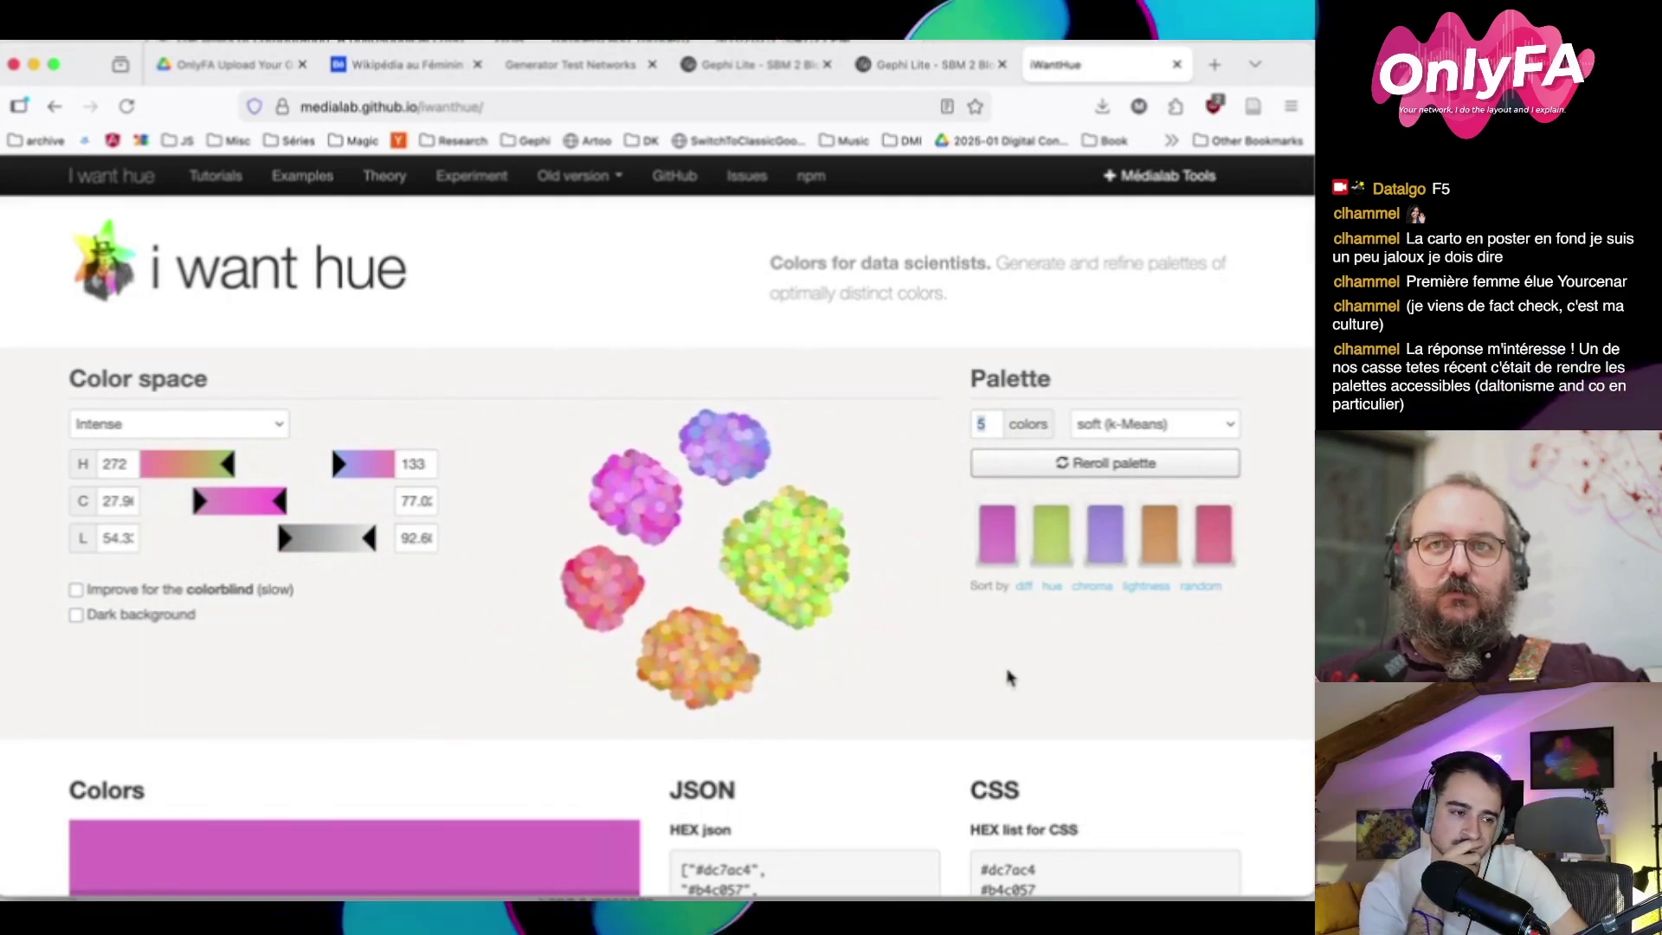
Change the first palette color, the magenta one, to pure red #ff0000
{"action": "mouse_move", "coordinate": [998, 539]}
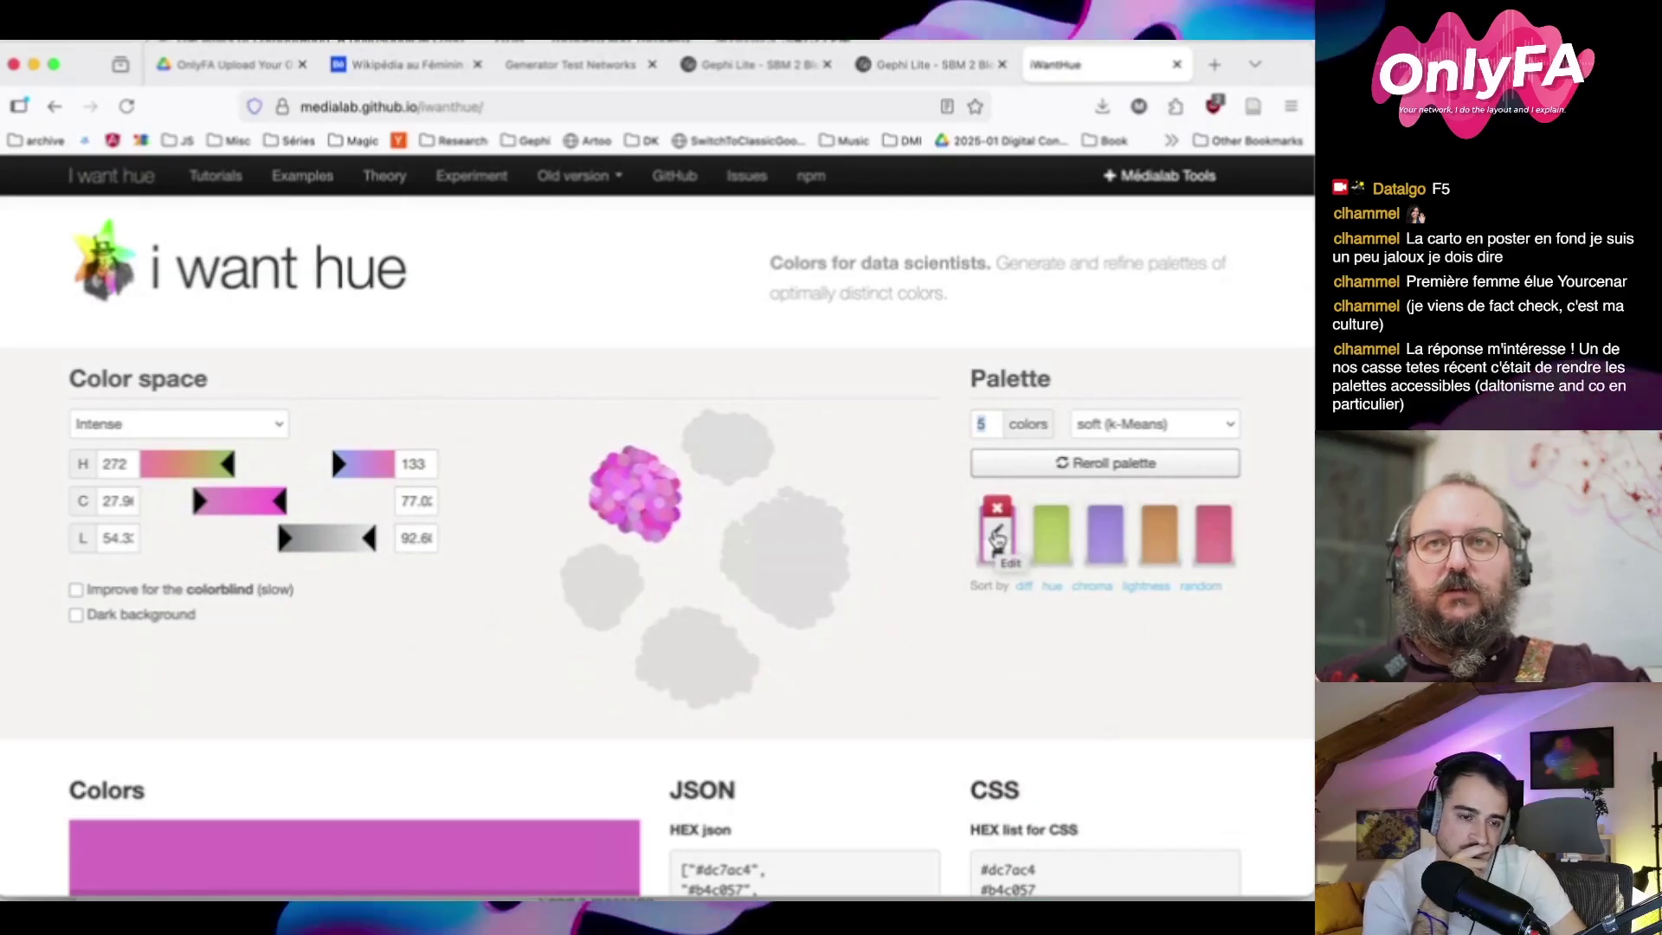
{"action": "left_click", "coordinate": [998, 536]}
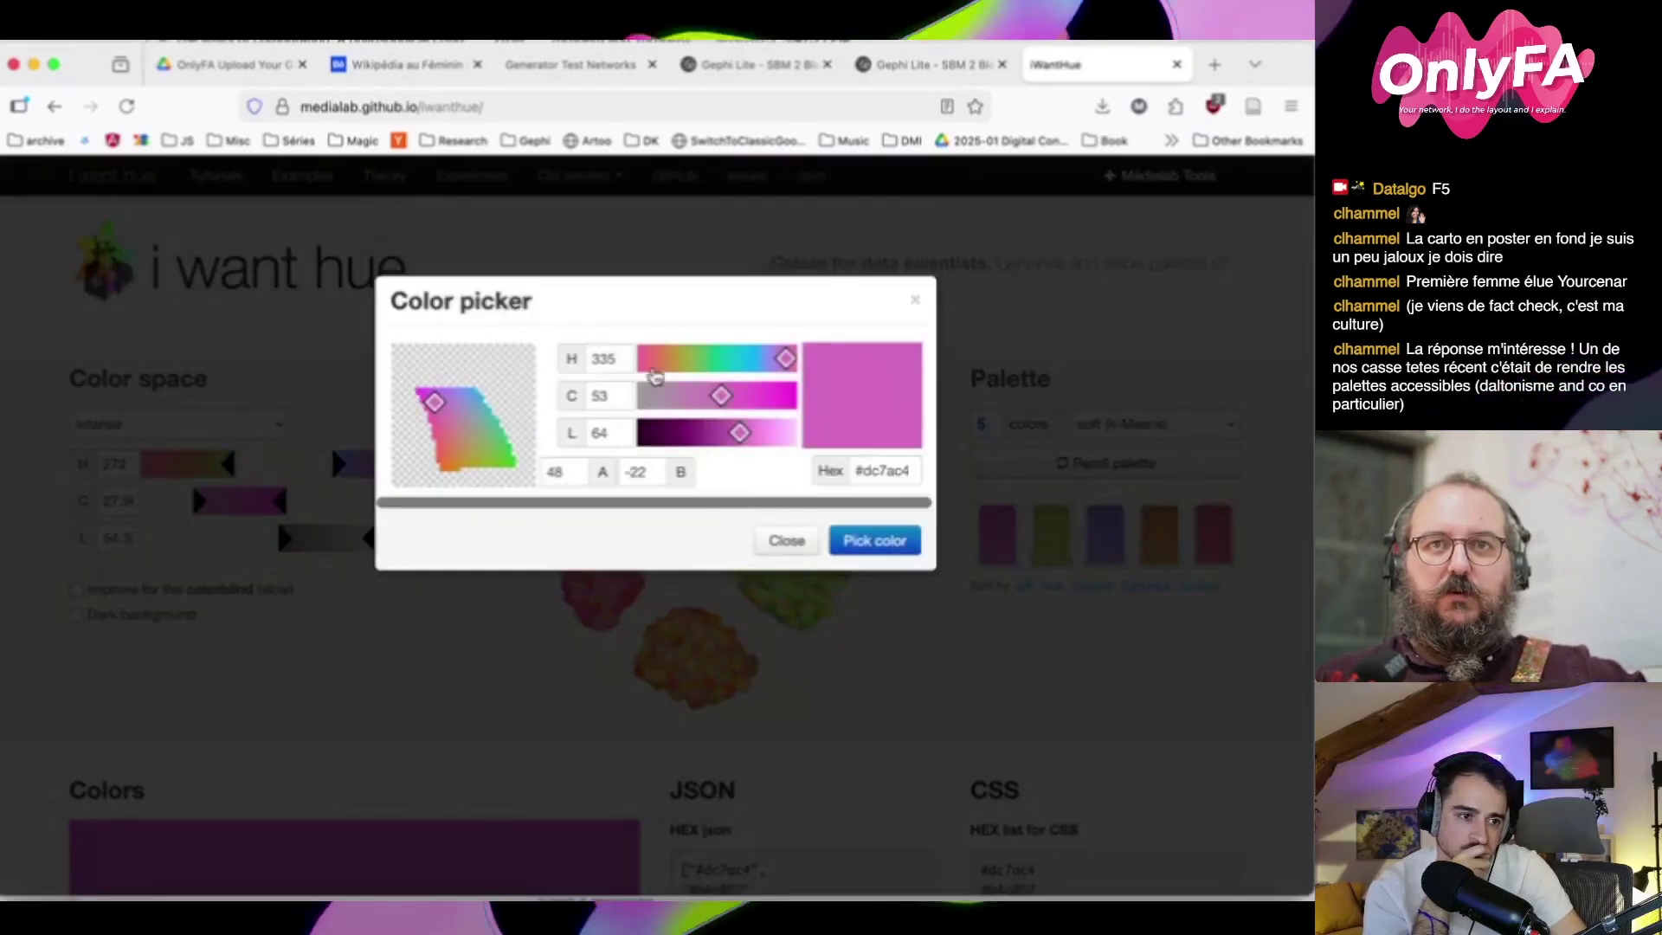
{"action": "left_click", "coordinate": [880, 471]}
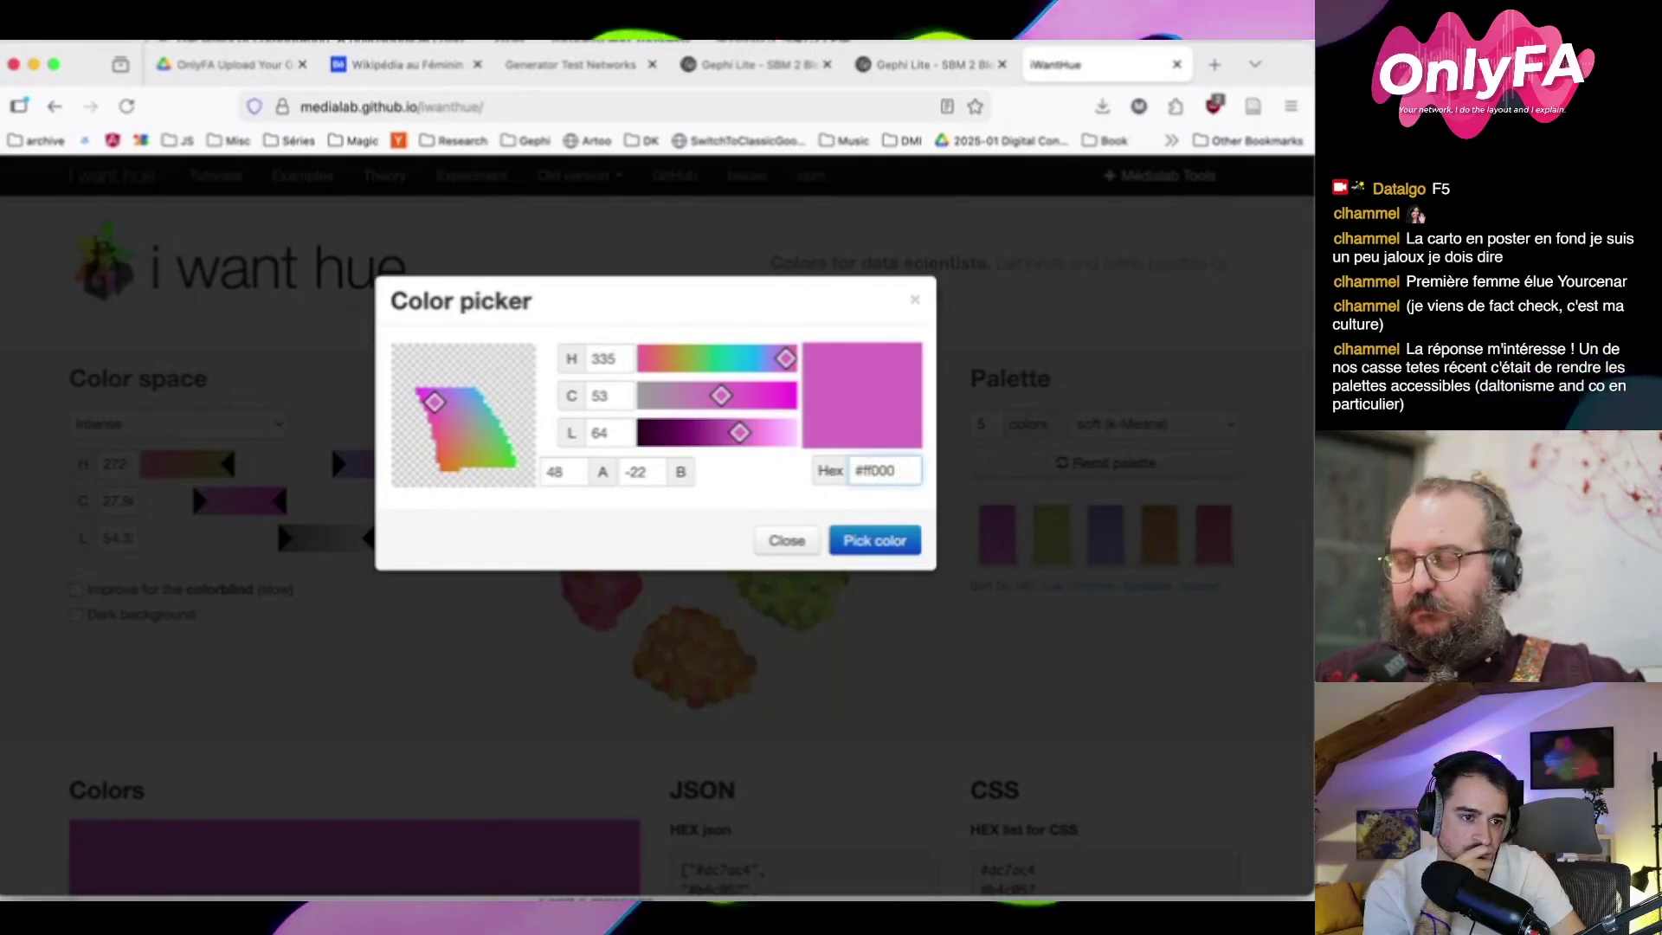
{"action": "key", "text": "Tab"}
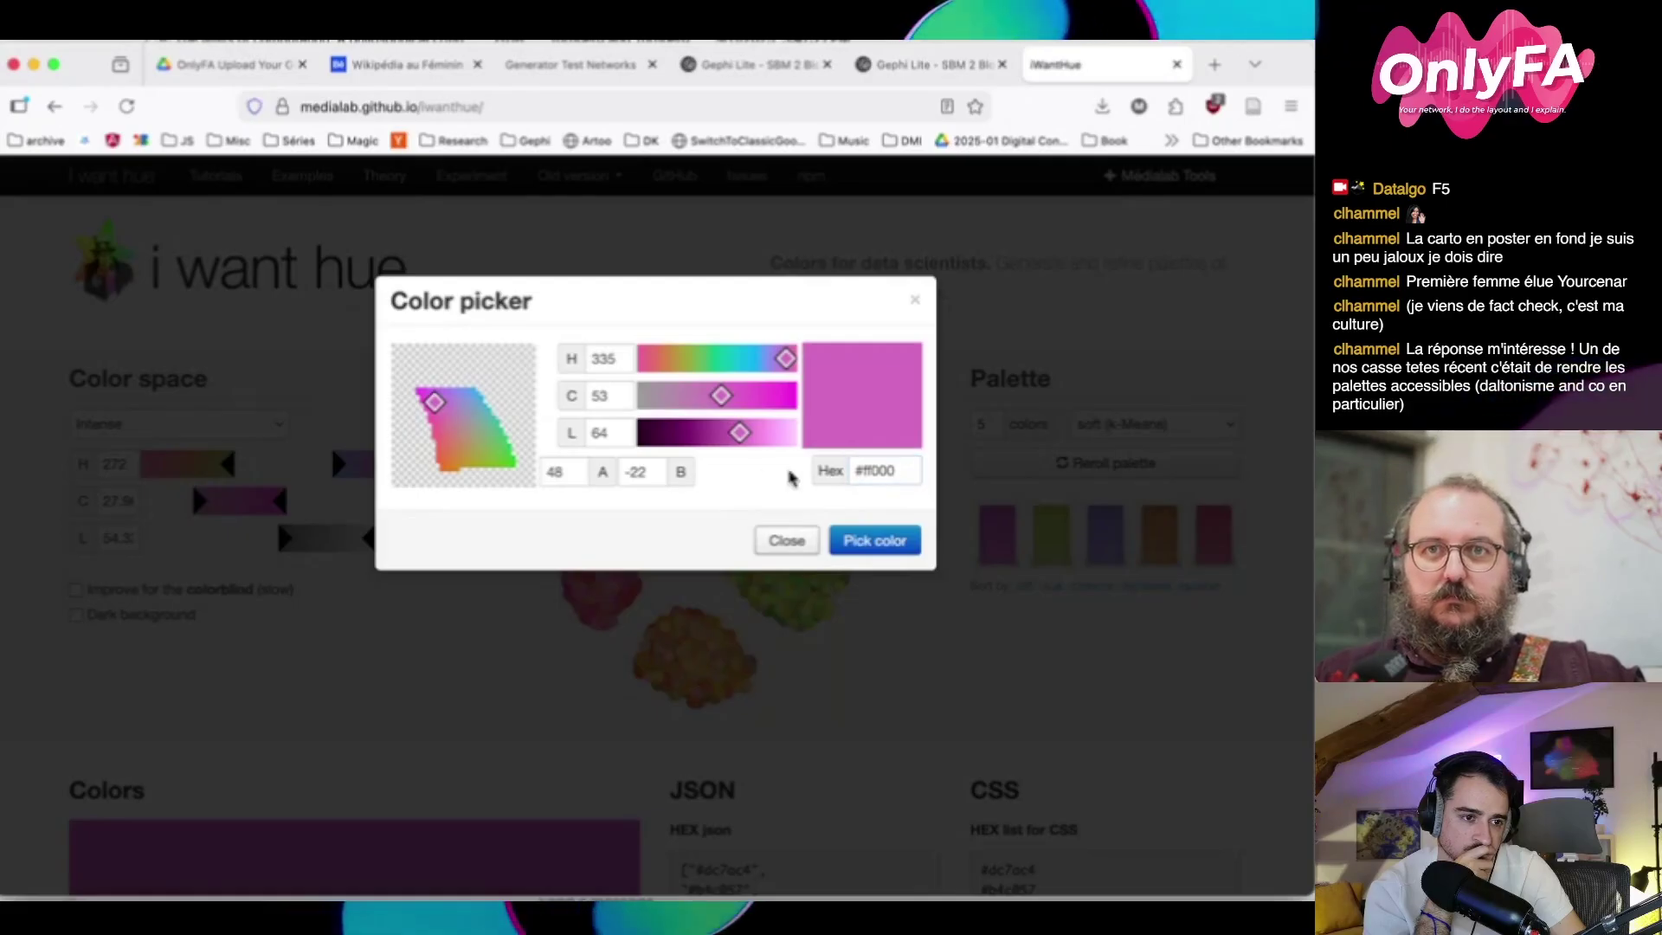
{"action": "left_click", "coordinate": [628, 435]}
{"action": "left_click", "coordinate": [892, 476]}
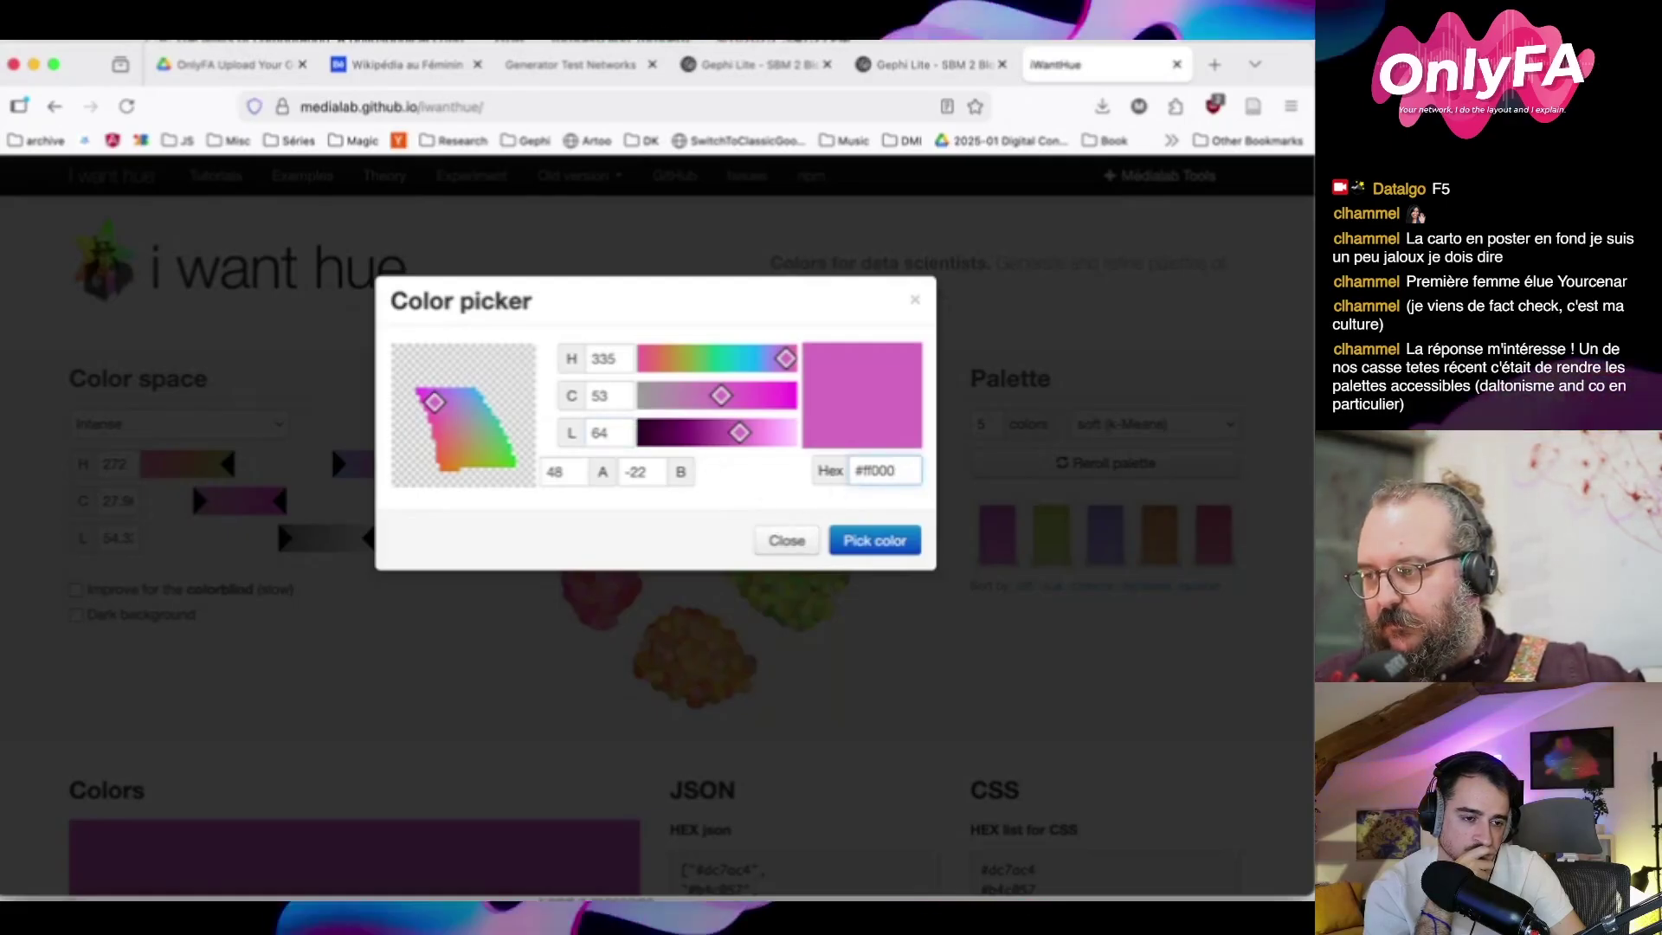
{"action": "type", "text": "0"}
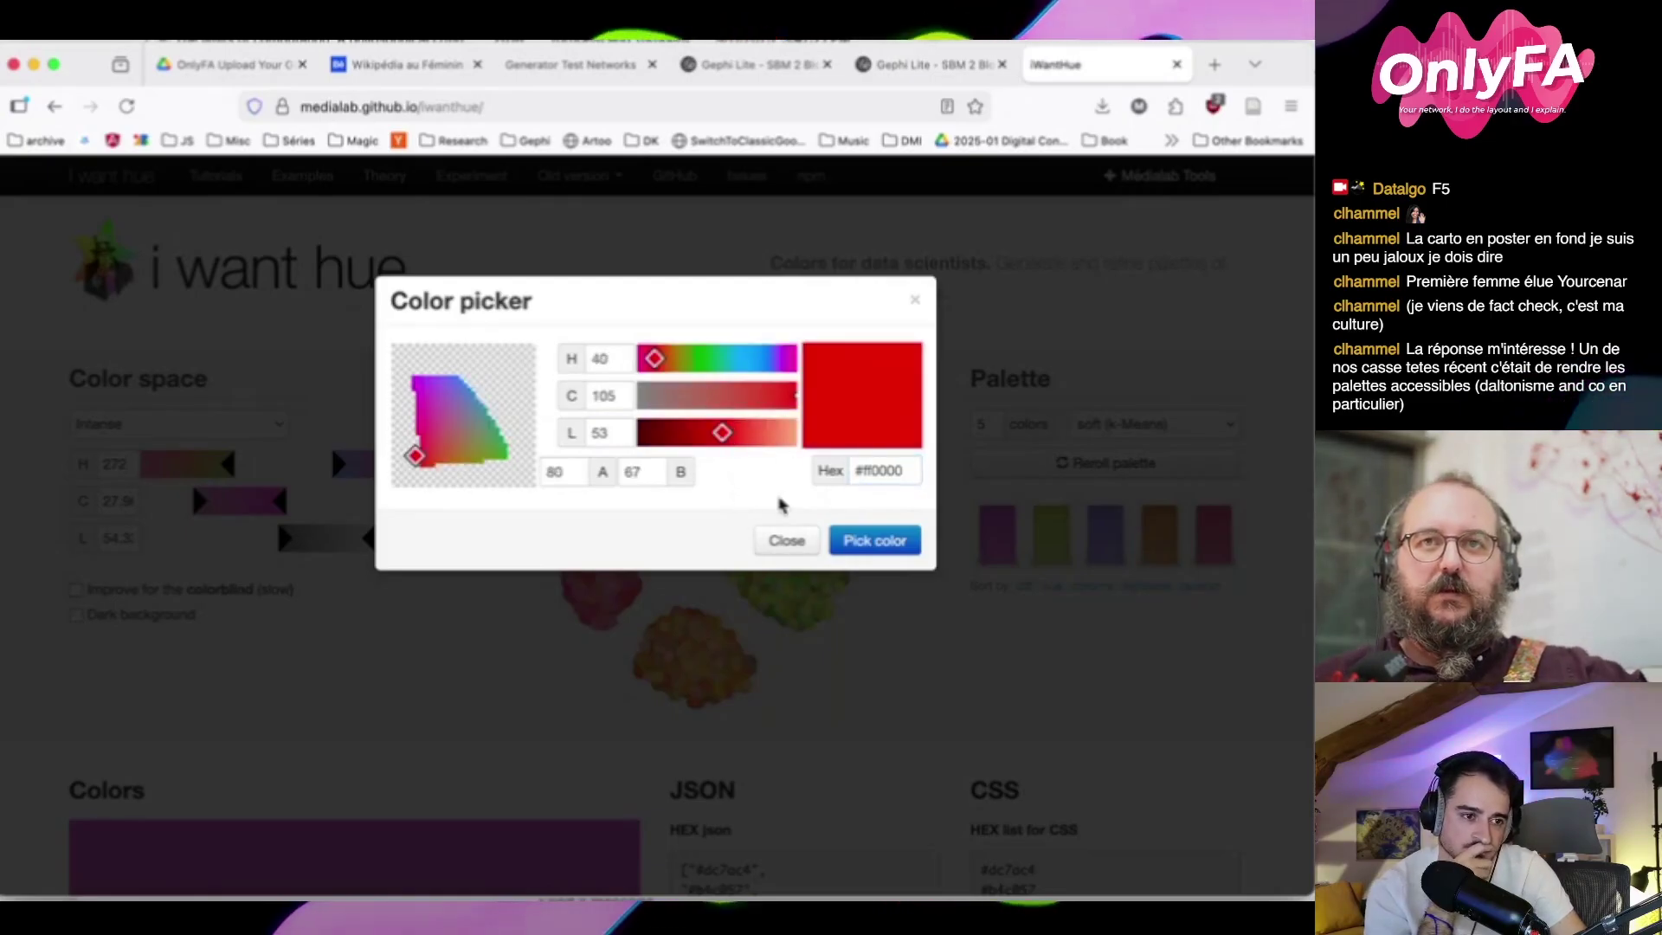
{"action": "left_click", "coordinate": [875, 540]}
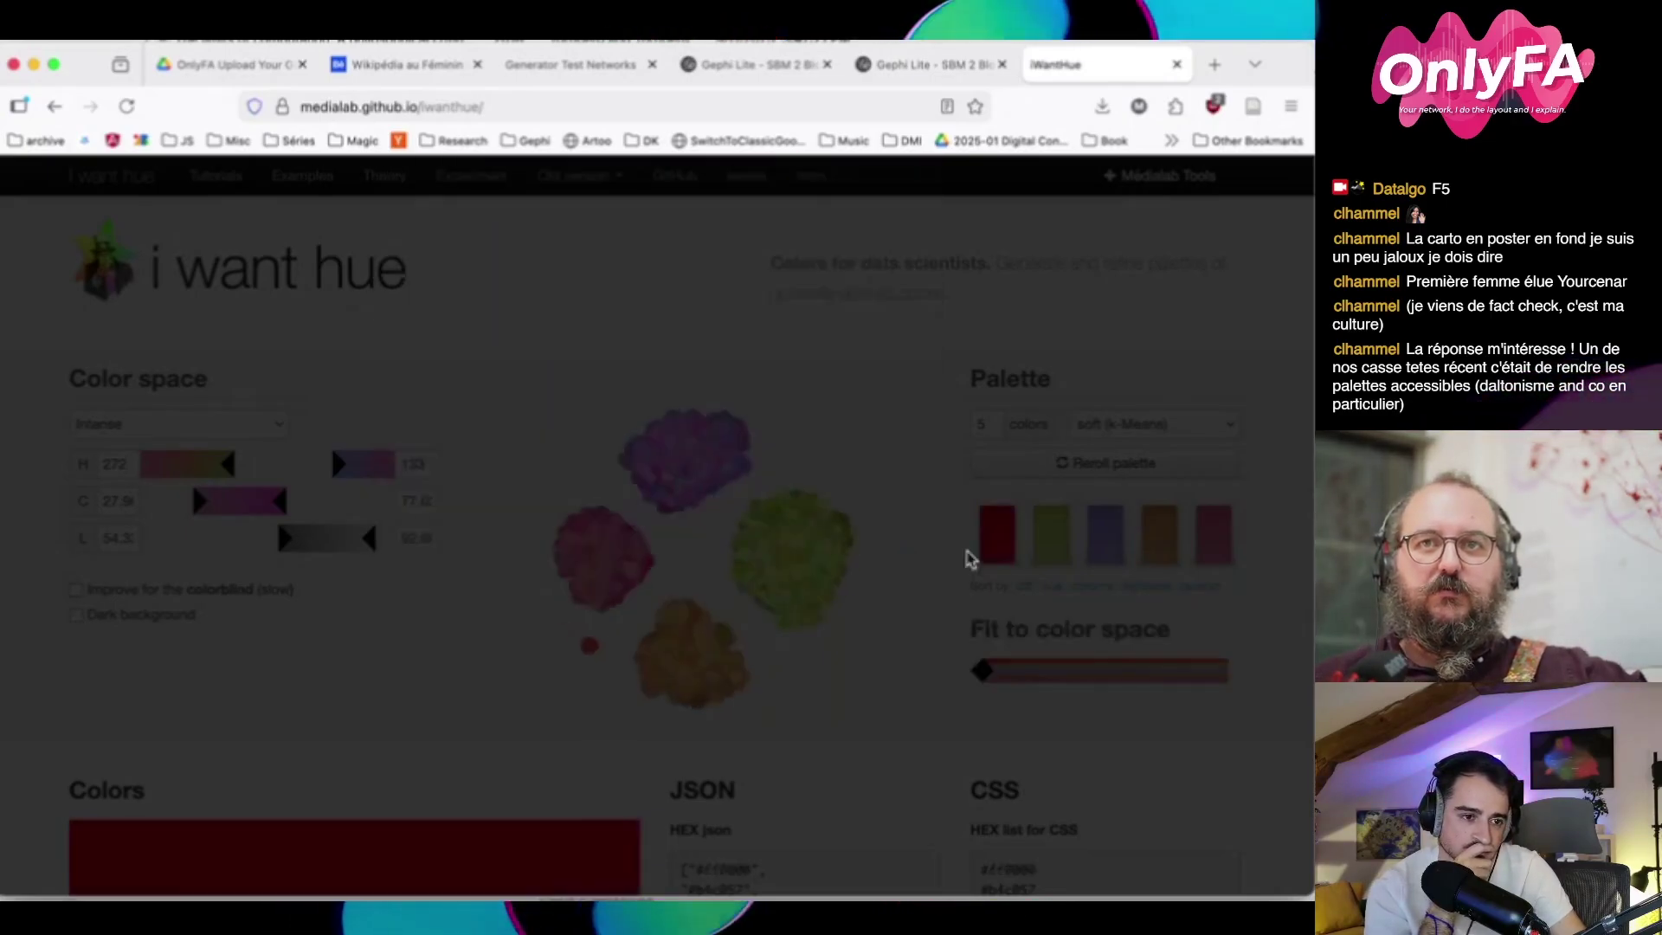
Adjust the hue and lightness of the second palette color to get the green #68c256
{"action": "left_click", "coordinate": [1051, 530]}
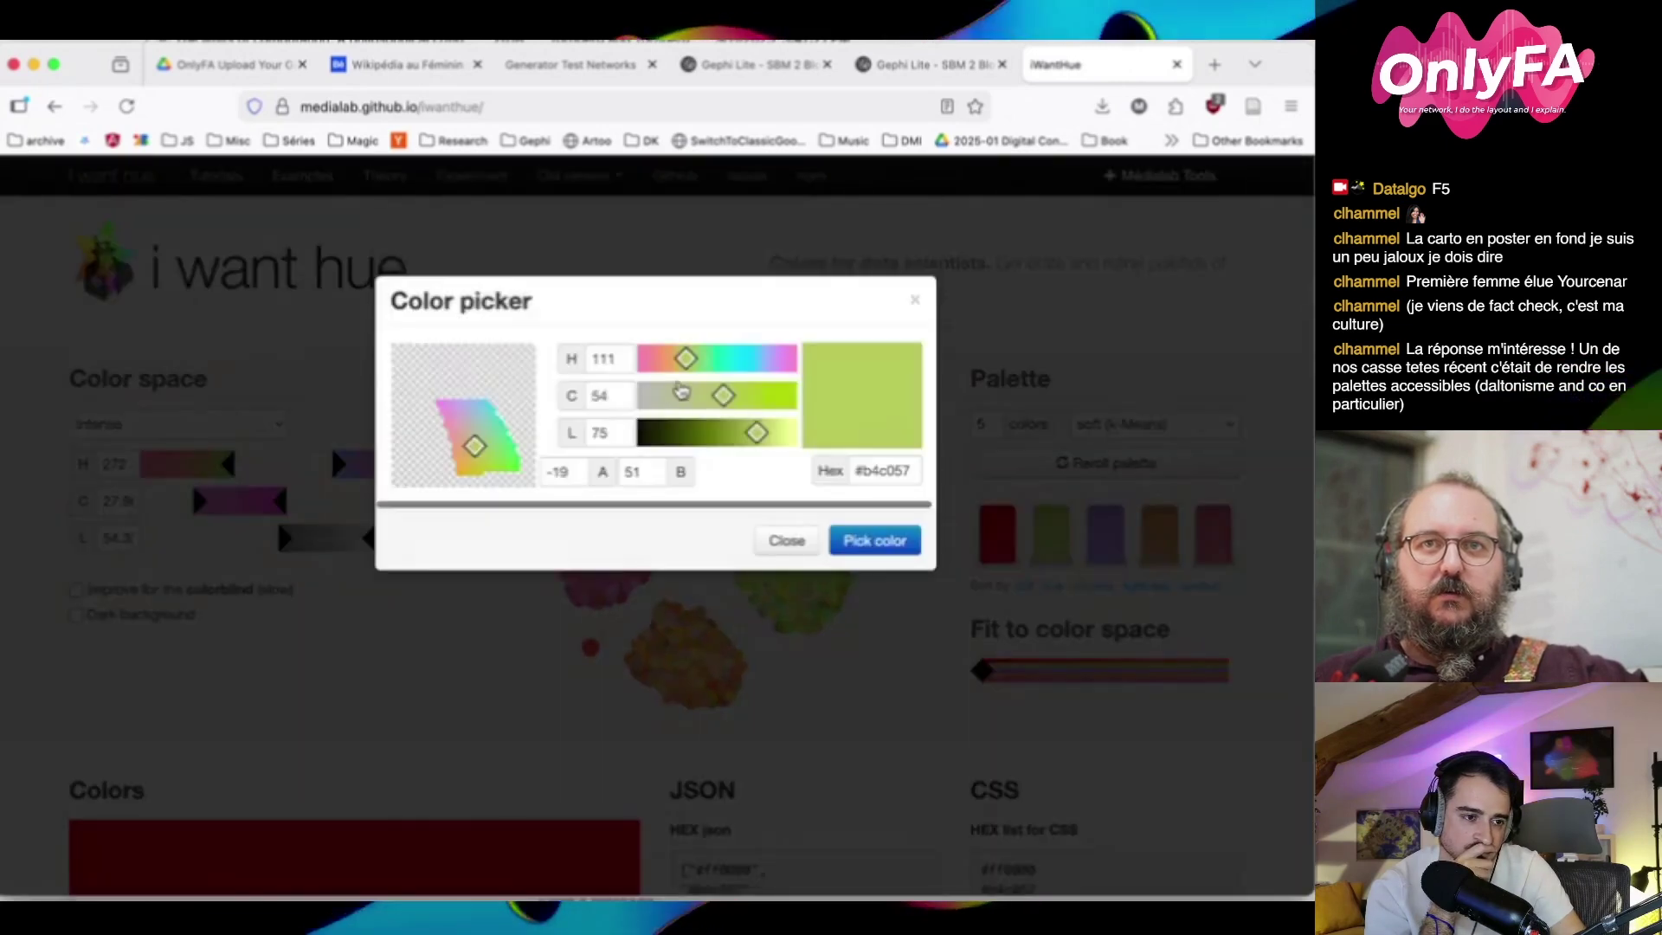
{"action": "mouse_move", "coordinate": [685, 359]}
{"action": "left_mouse_down"}
{"action": "mouse_move", "coordinate": [792, 396]}
{"action": "mouse_move", "coordinate": [698, 358]}
{"action": "left_mouse_up"}
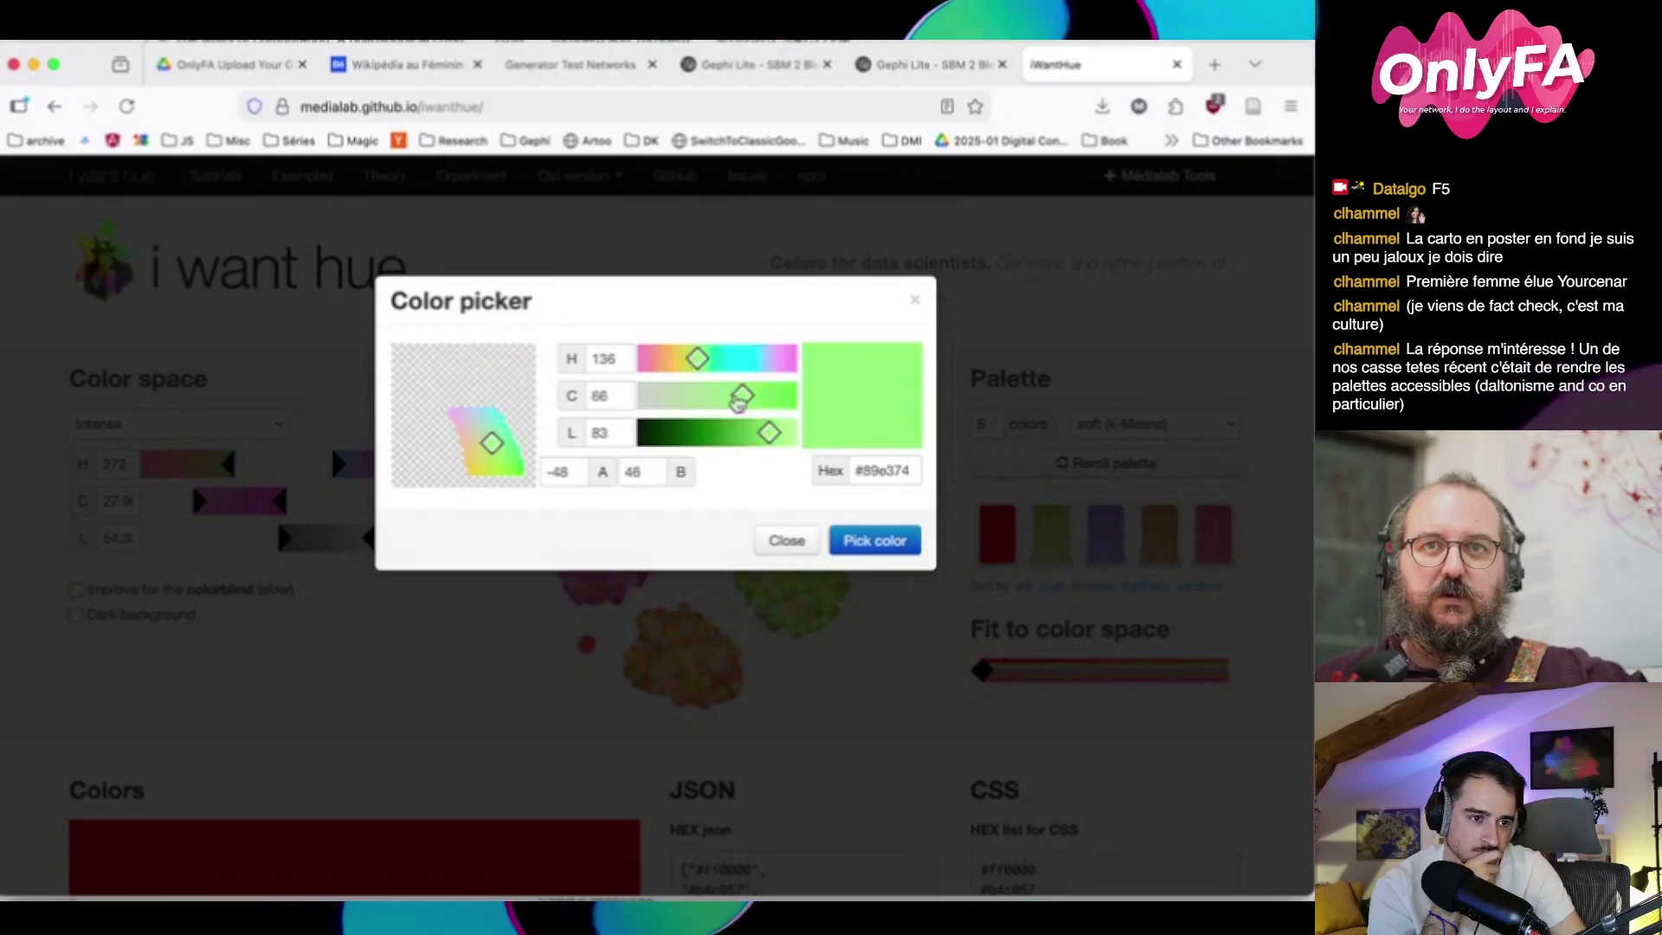
{"action": "left_click_drag", "start_coordinate": [769, 433], "coordinate": [753, 440]}
{"action": "left_click", "coordinate": [876, 540]}
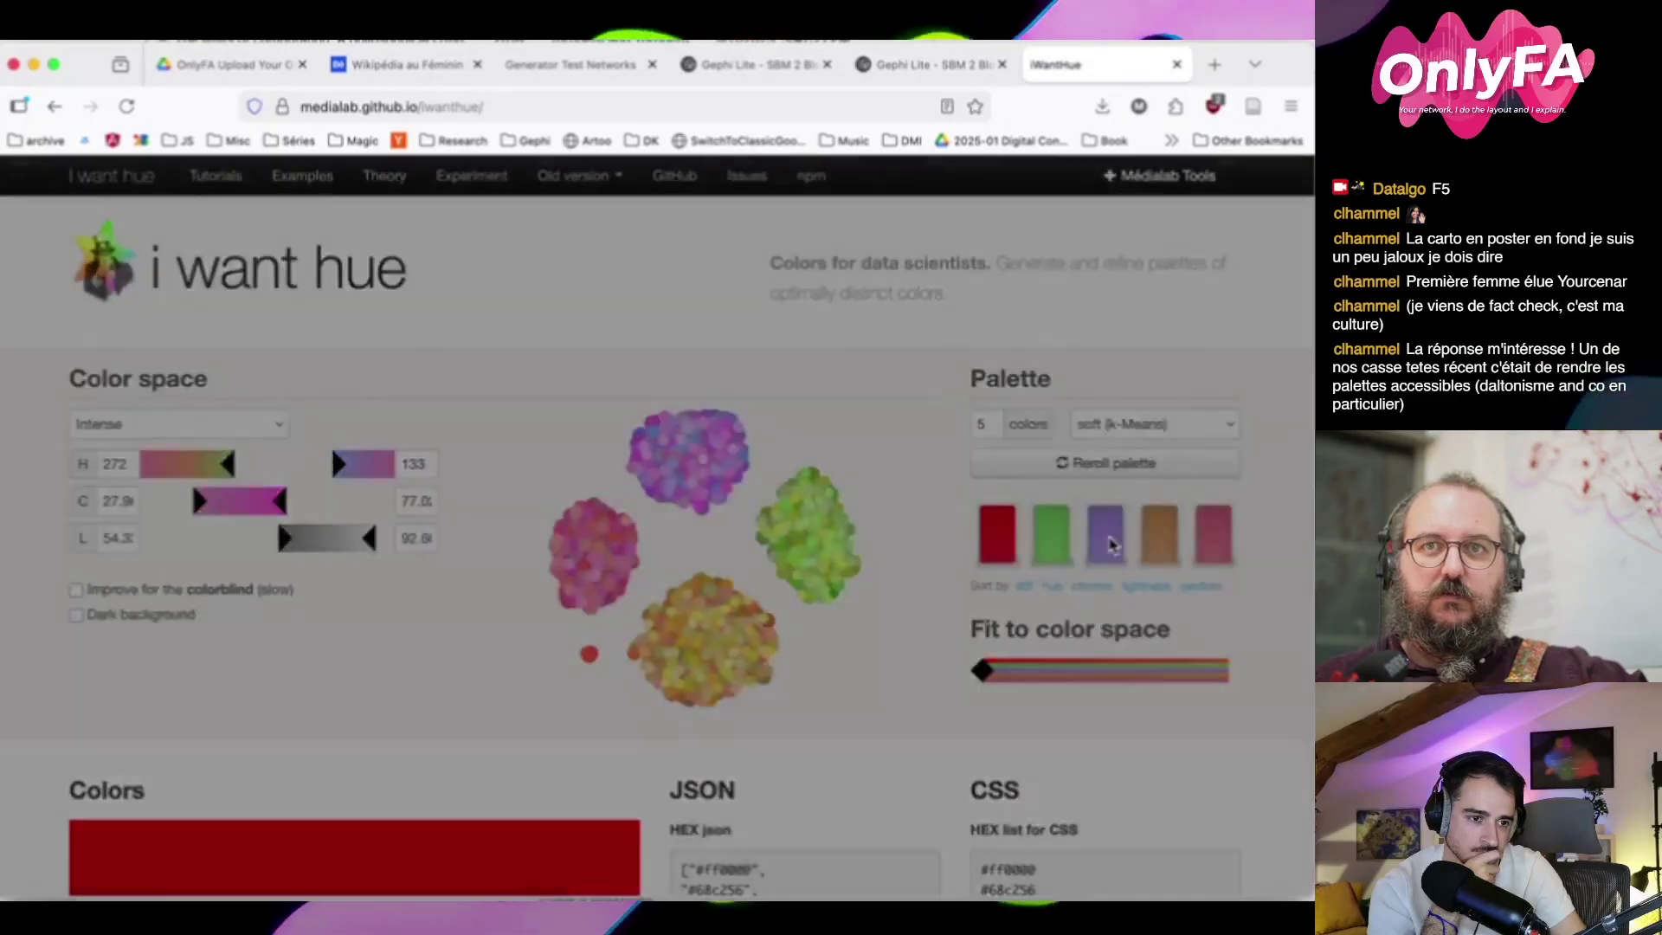
Change the third palette color from violet to a light yellow by adjusting its hue and lightness
{"action": "left_click", "coordinate": [1112, 543]}
{"action": "left_click_drag", "start_coordinate": [770, 359], "coordinate": [675, 360]}
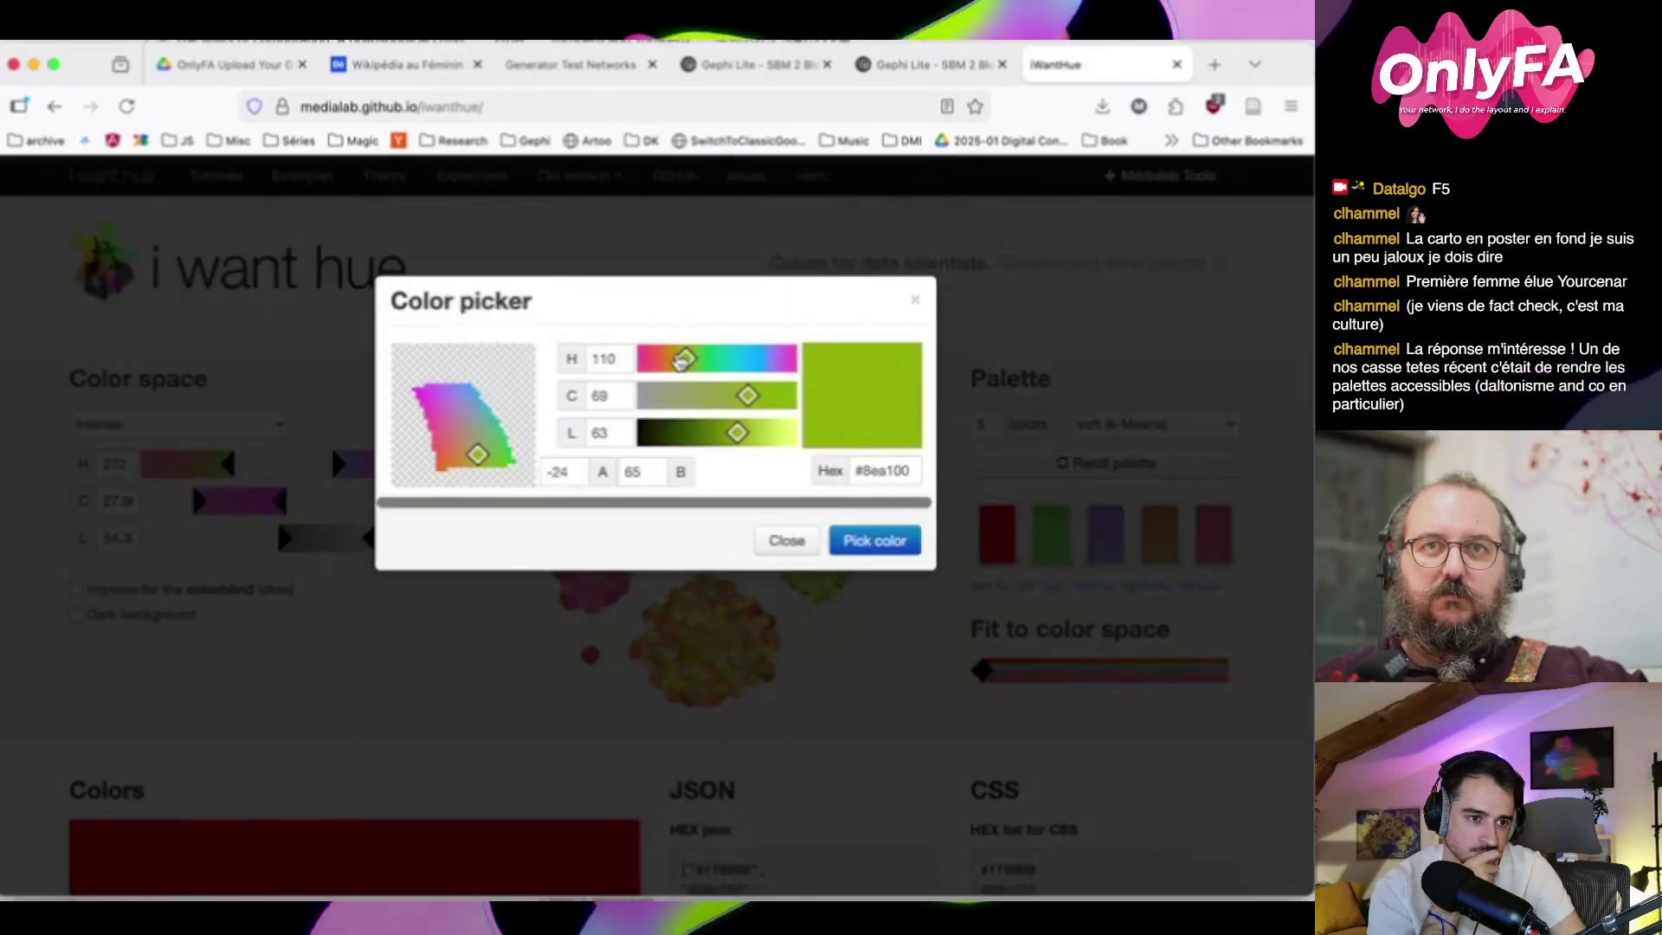
{"action": "left_click_drag", "start_coordinate": [738, 433], "coordinate": [762, 434]}
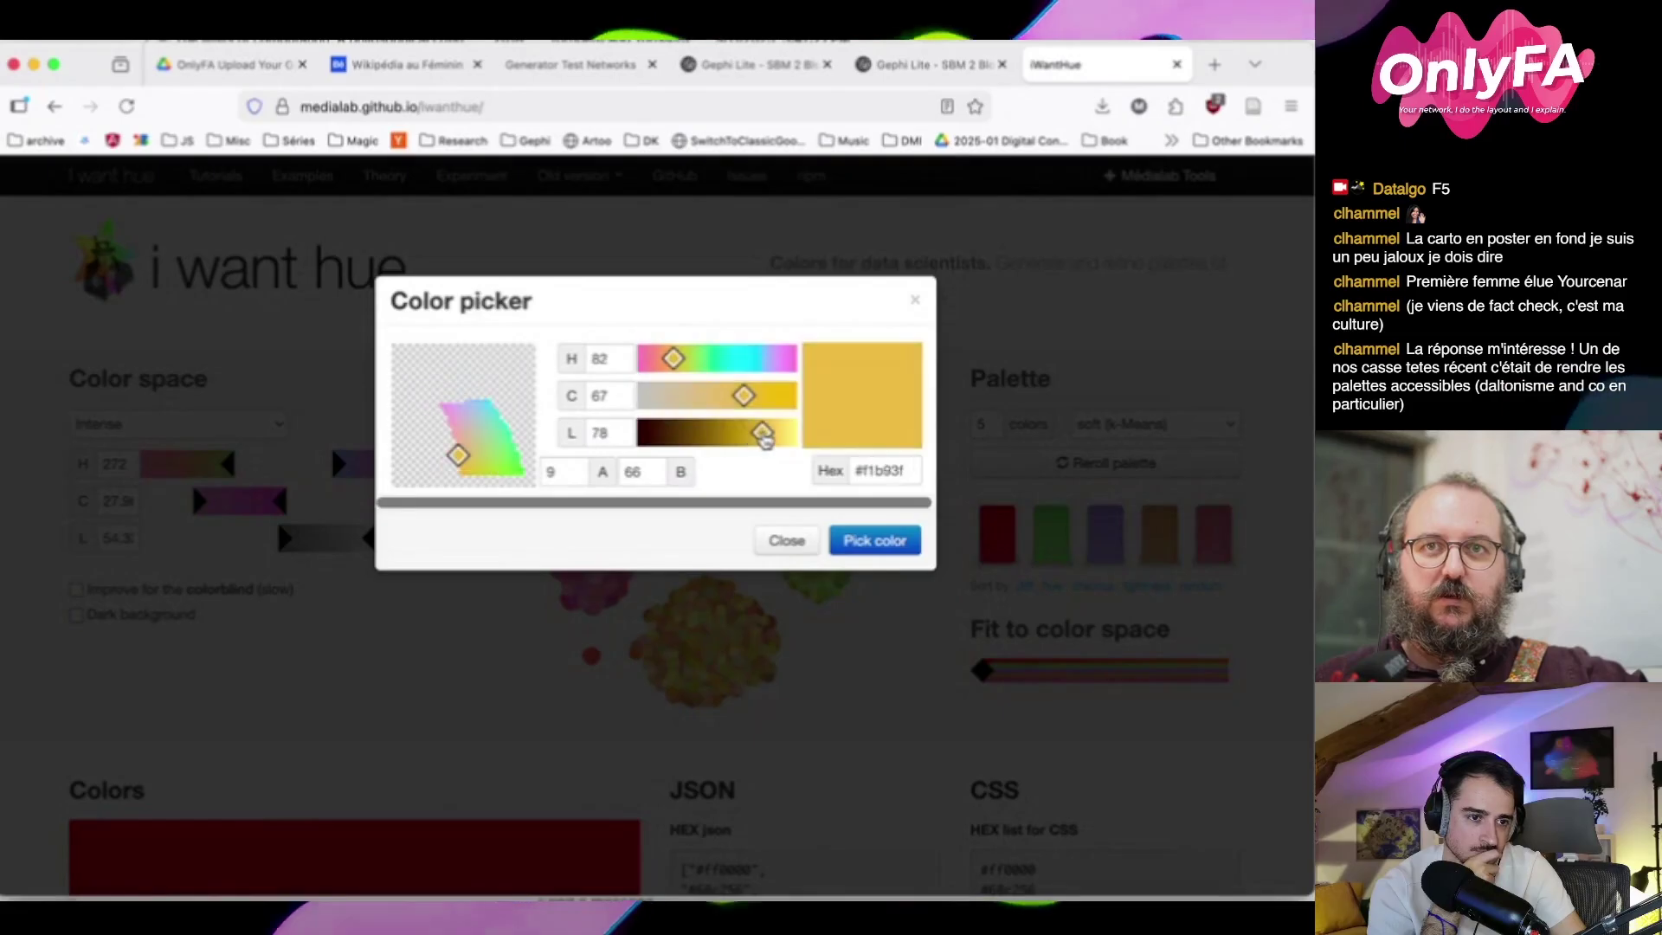
{"action": "left_click_drag", "start_coordinate": [675, 359], "coordinate": [680, 363]}
{"action": "left_click", "coordinate": [881, 545]}
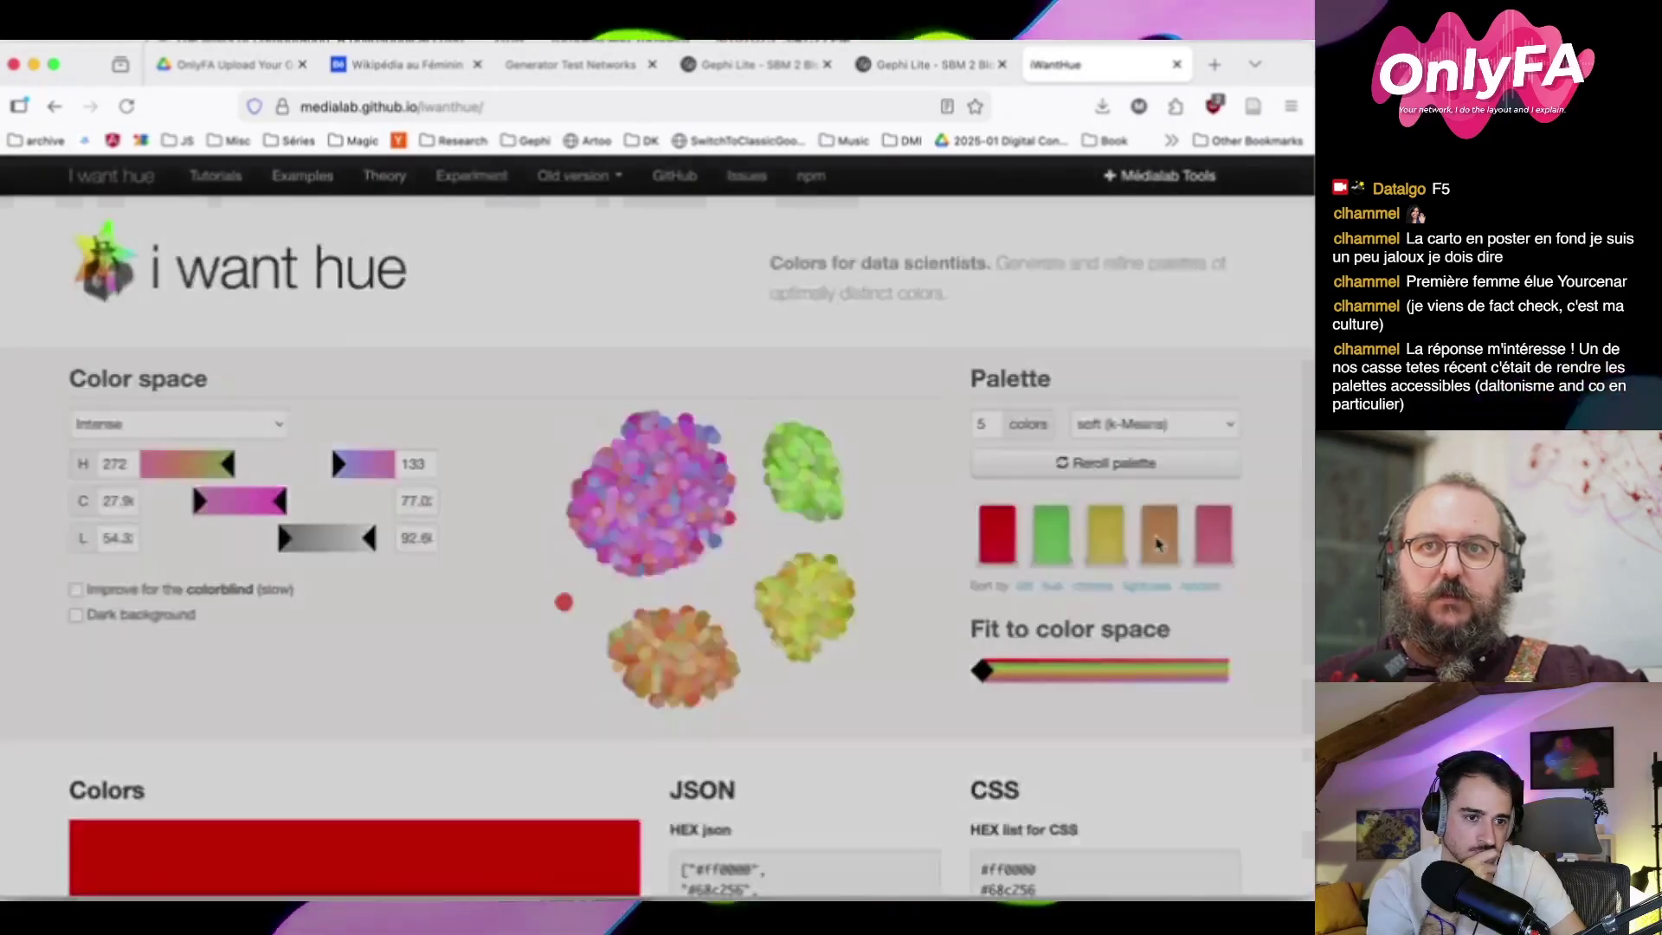
Change the fourth palette color, the orange one, to the light blue #6baef1
{"action": "left_click", "coordinate": [1157, 544]}
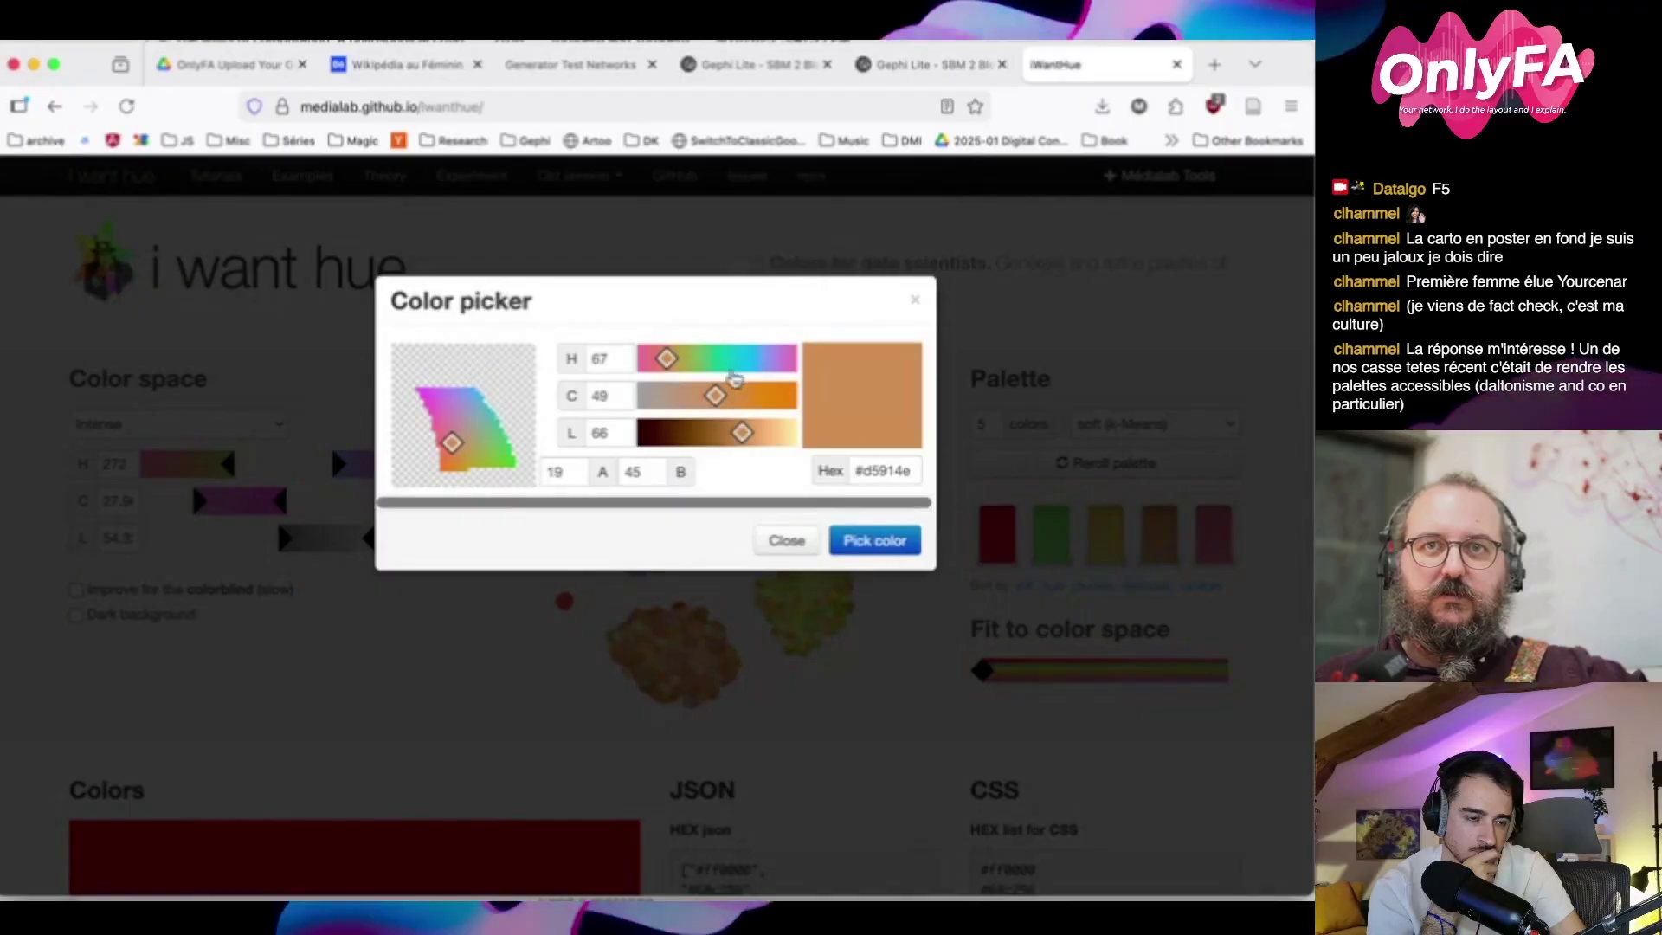
{"action": "left_click", "coordinate": [731, 358]}
{"action": "left_click_drag", "start_coordinate": [719, 416], "coordinate": [750, 433]}
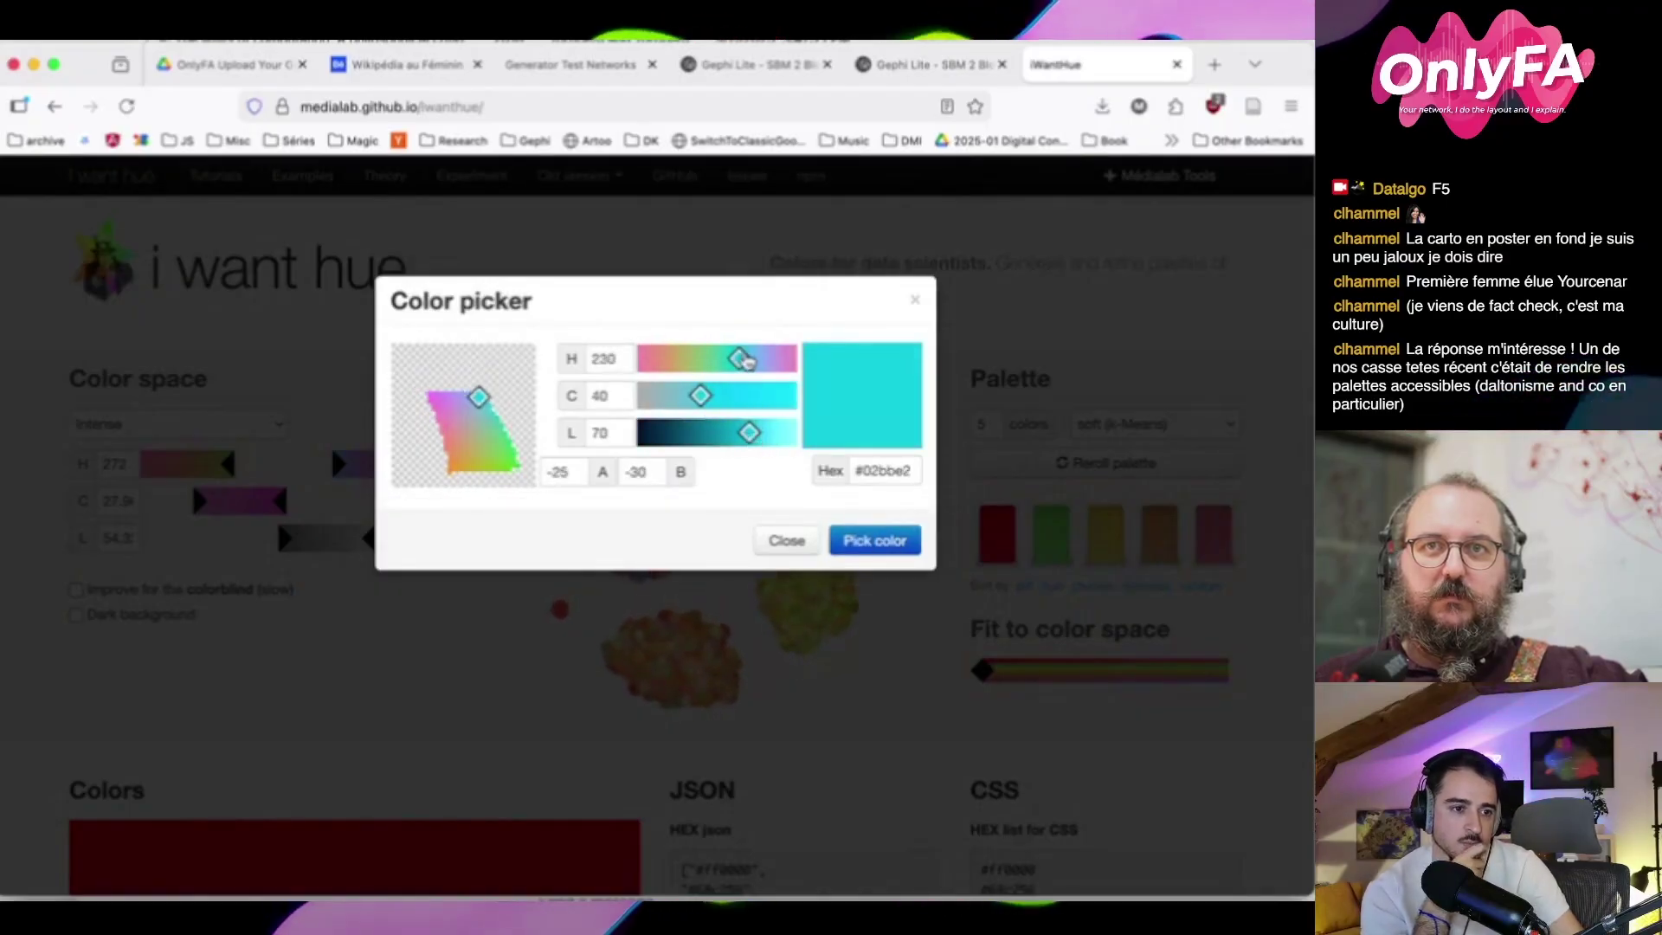
{"action": "left_click_drag", "start_coordinate": [747, 360], "coordinate": [756, 361]}
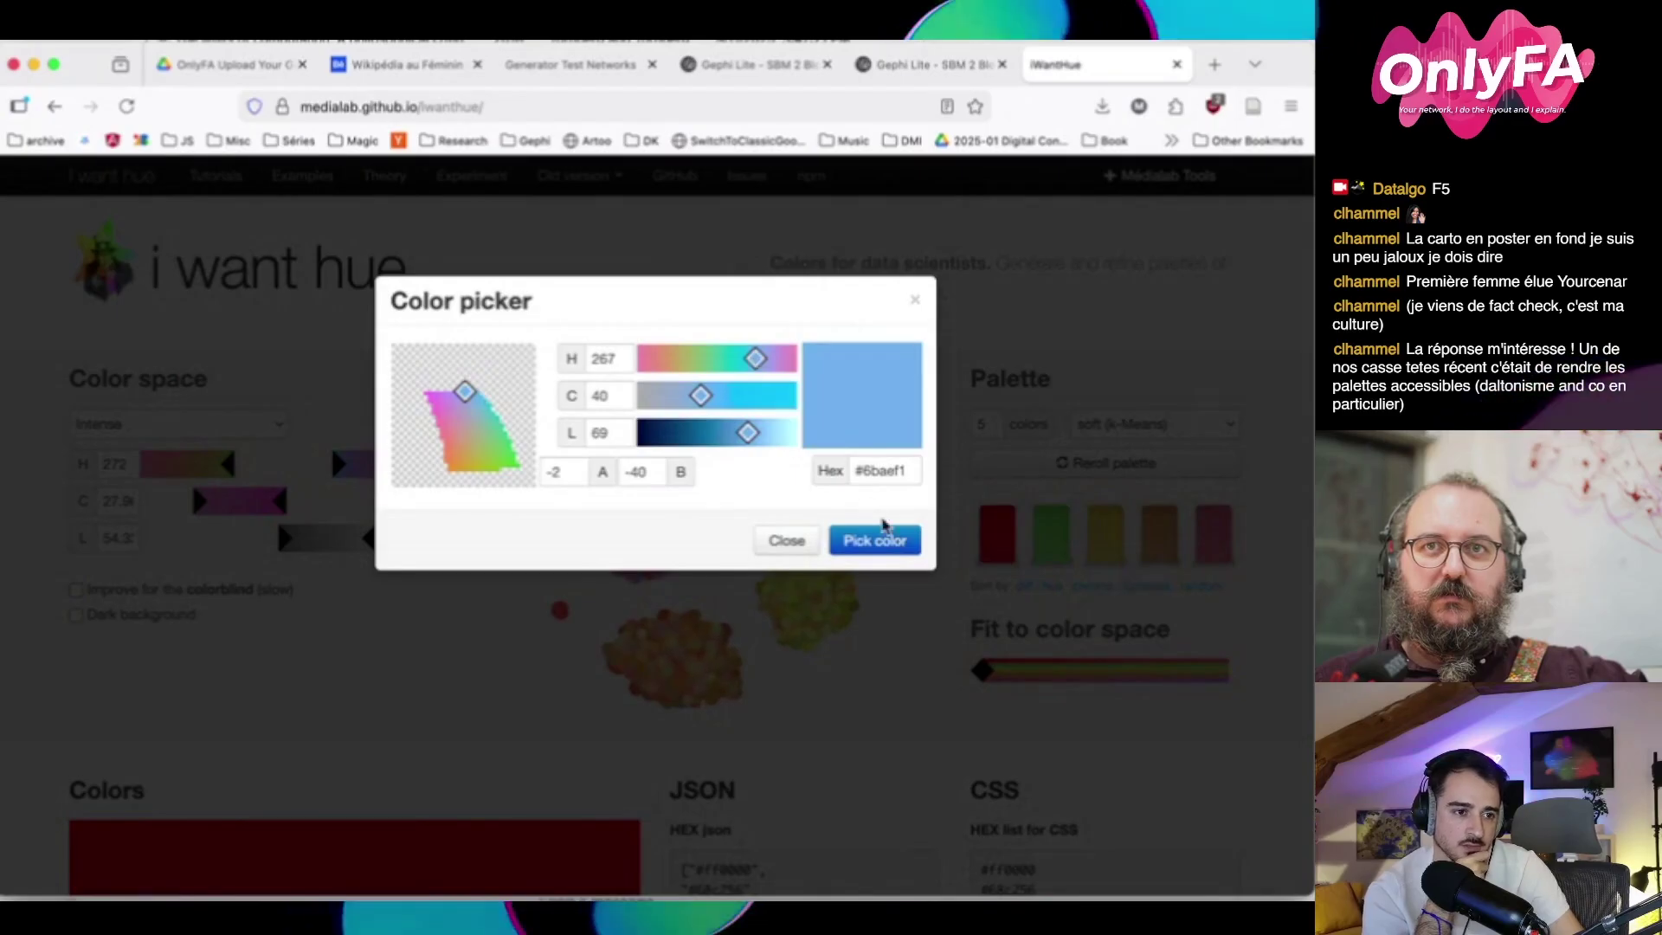
{"action": "left_click", "coordinate": [885, 530]}
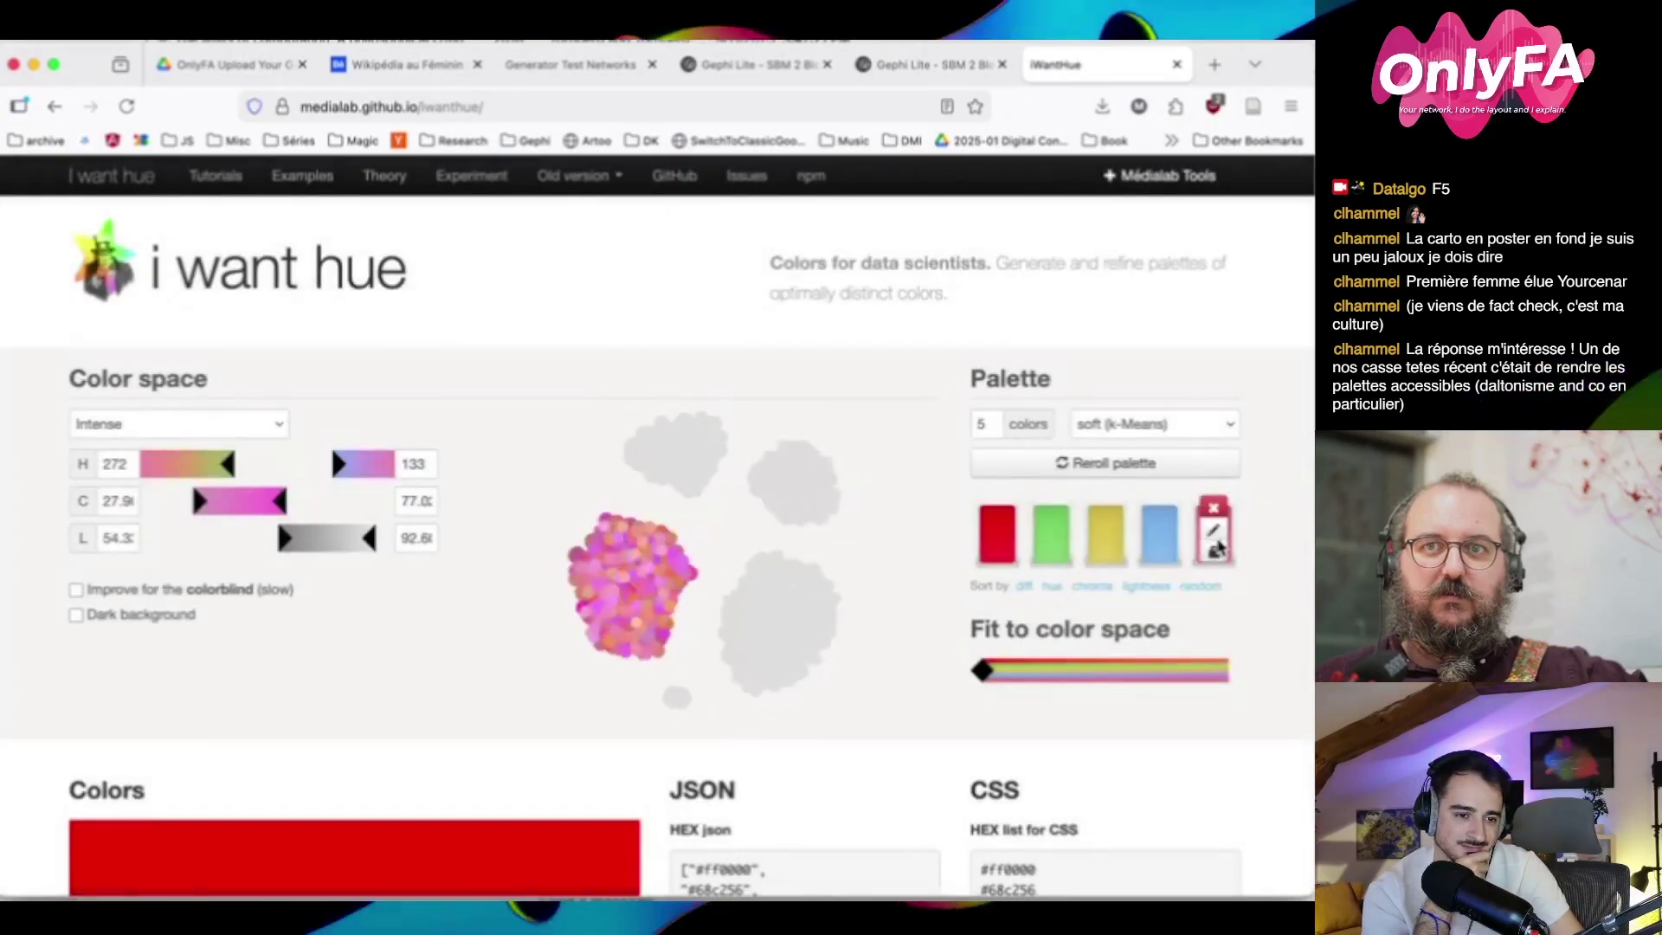
Change the fifth palette color, the pink one, to a dark brown by adjusting its lightness and hue
{"action": "left_click", "coordinate": [1212, 535]}
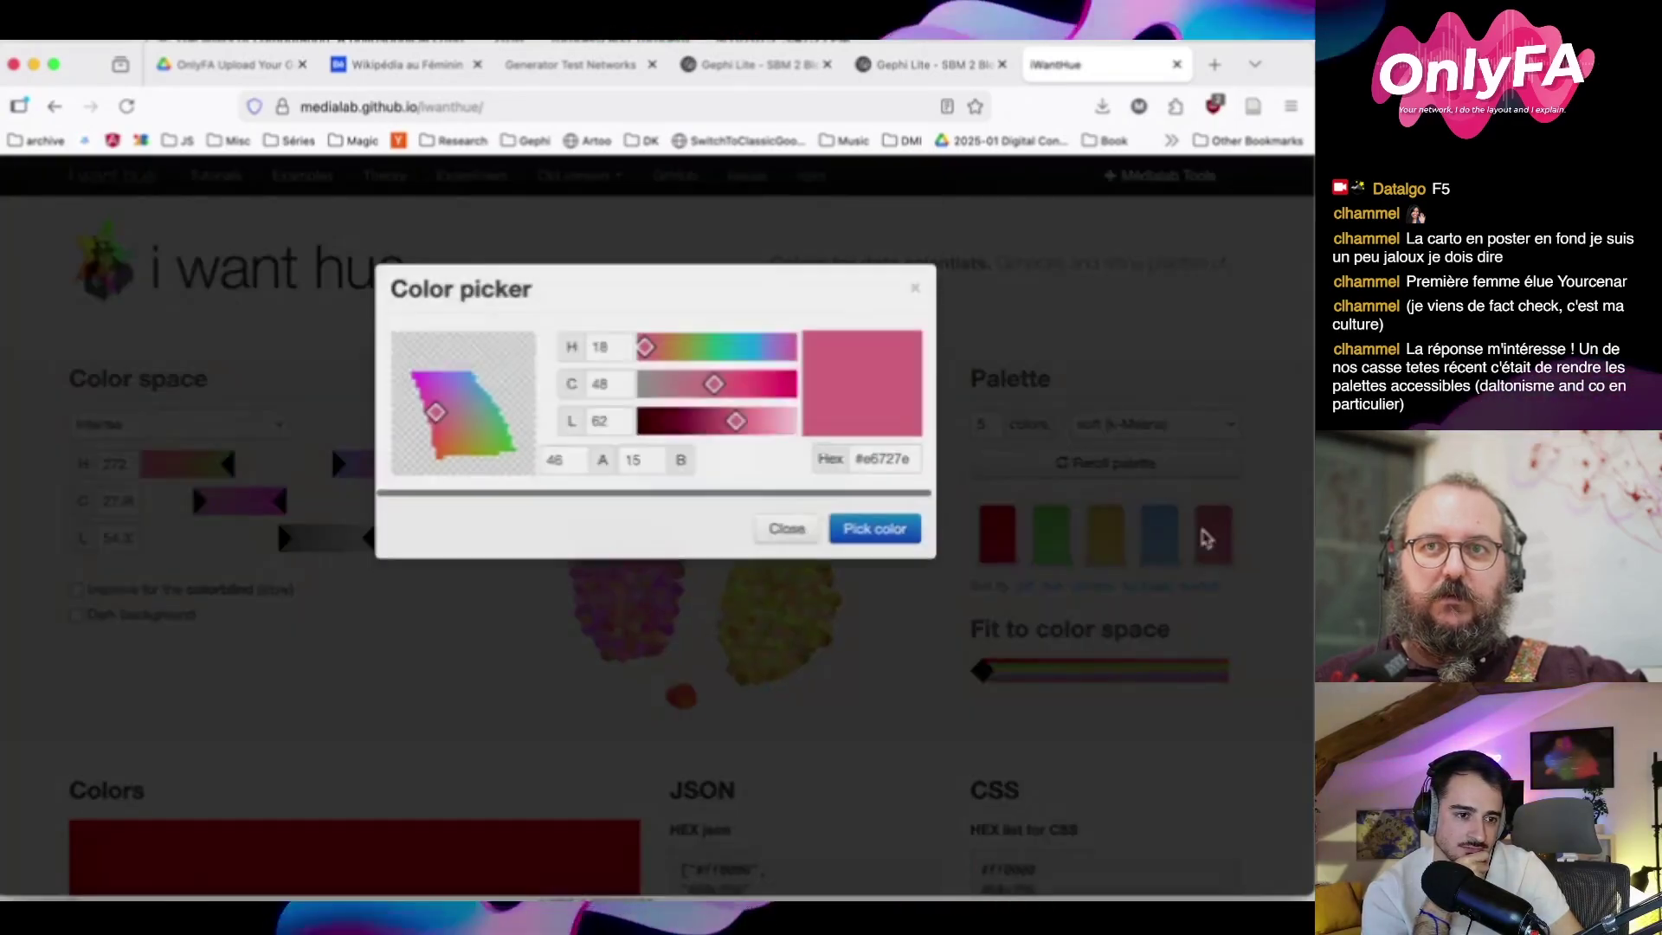
{"action": "left_click_drag", "start_coordinate": [736, 433], "coordinate": [730, 396]}
{"action": "left_click_drag", "start_coordinate": [650, 359], "coordinate": [661, 360]}
{"action": "left_click", "coordinate": [913, 538]}
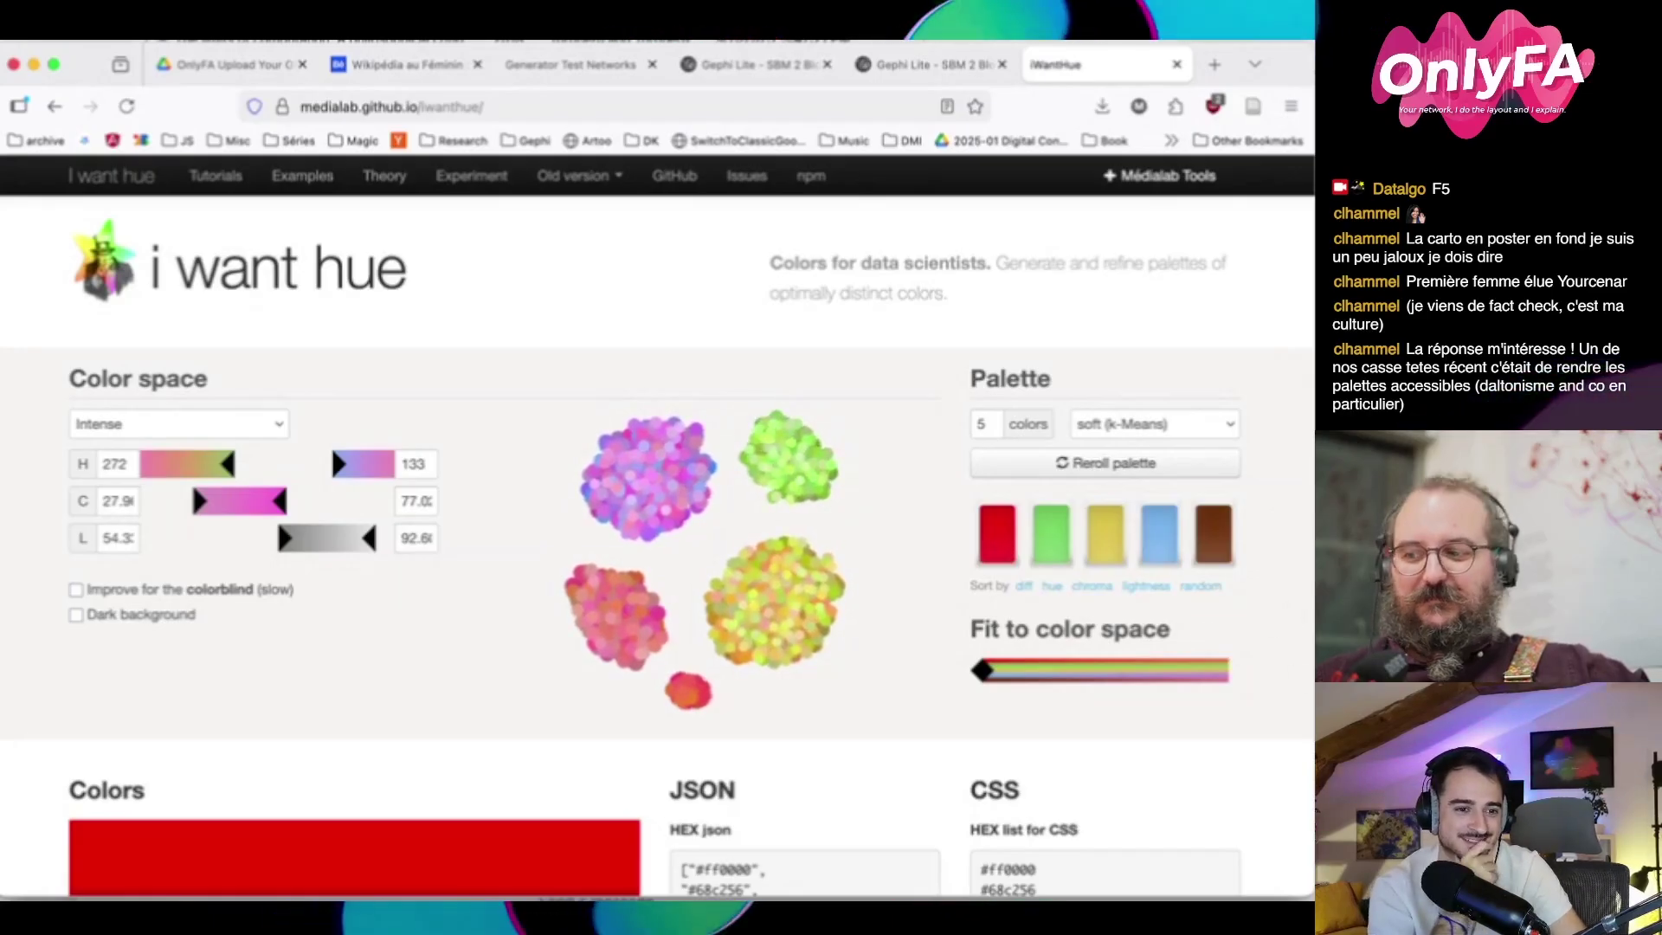
Try fitting the custom palette to the color space by about a third and about two thirds, and return the fit to none
{"action": "scroll", "coordinate": [1109, 622], "scroll_direction": "up", "scroll_amount": 5, "text": "ctrl"}
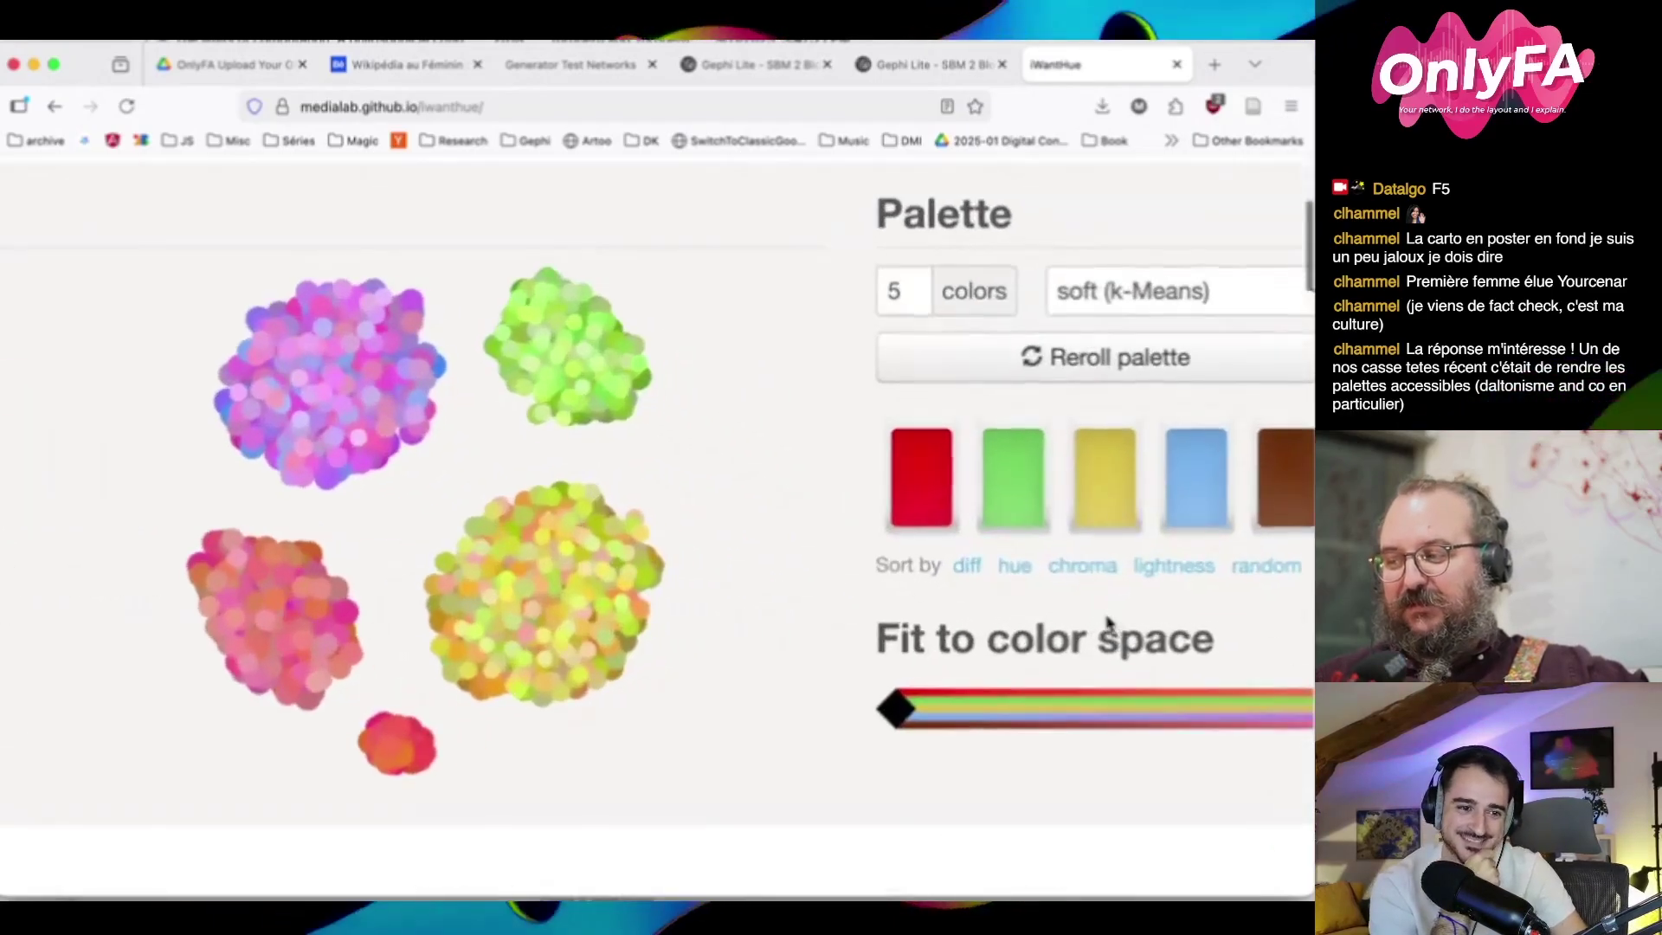
{"action": "scroll", "coordinate": [922, 606], "scroll_direction": "up", "scroll_amount": 5, "text": "ctrl"}
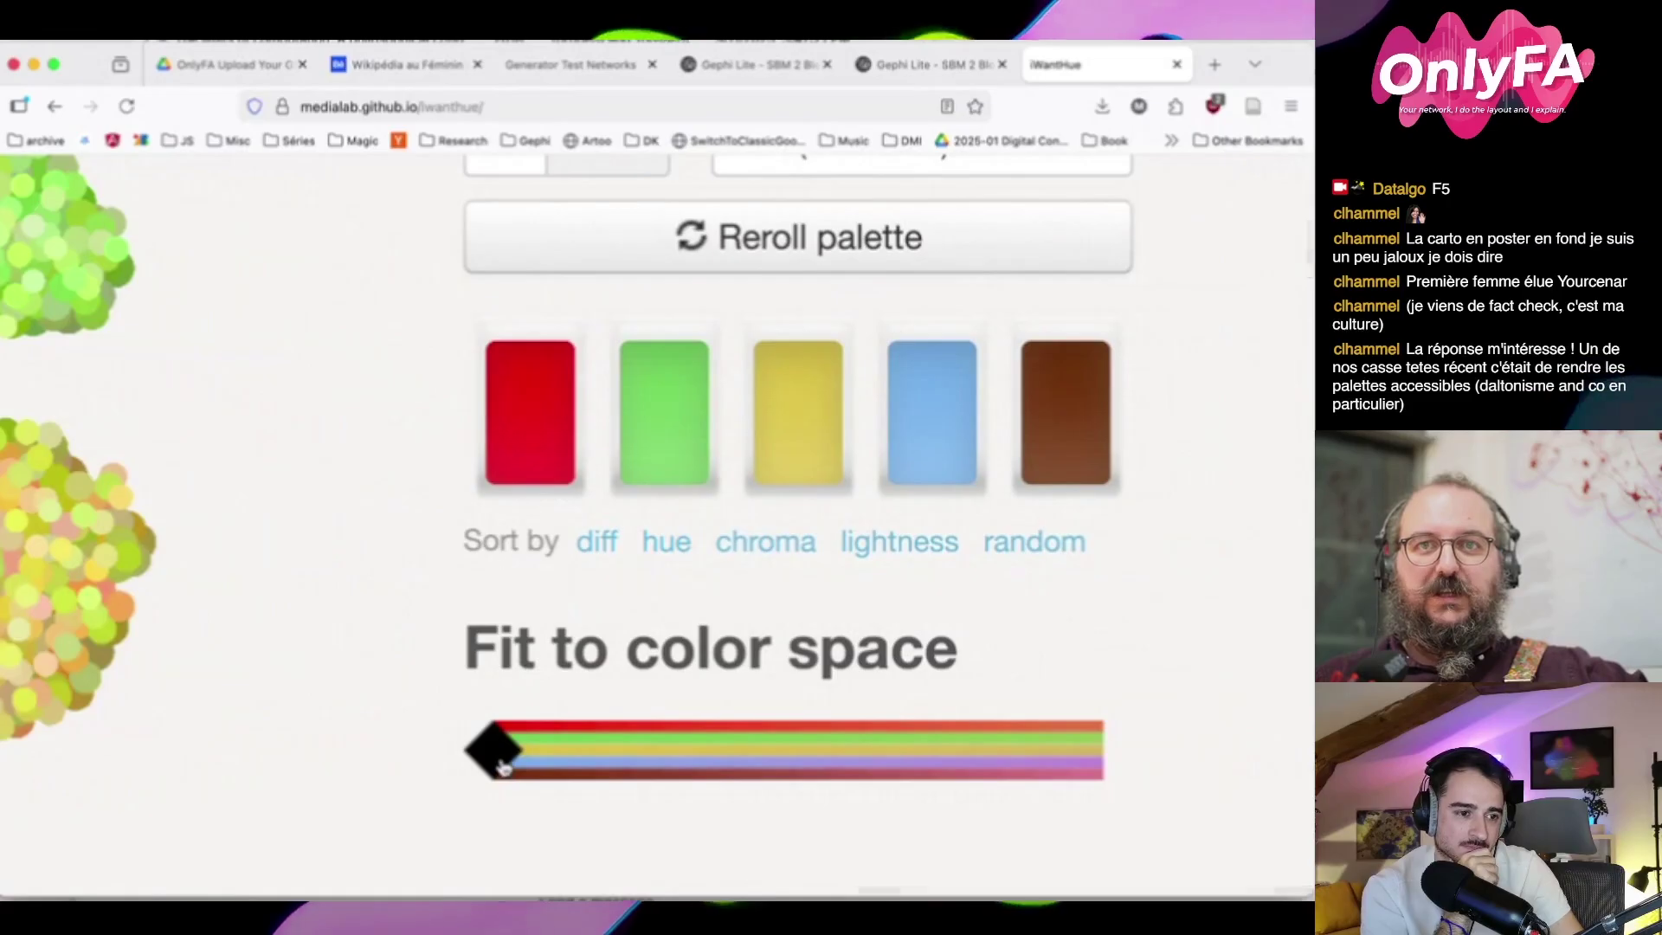
{"action": "left_click_drag", "start_coordinate": [503, 766], "coordinate": [683, 807]}
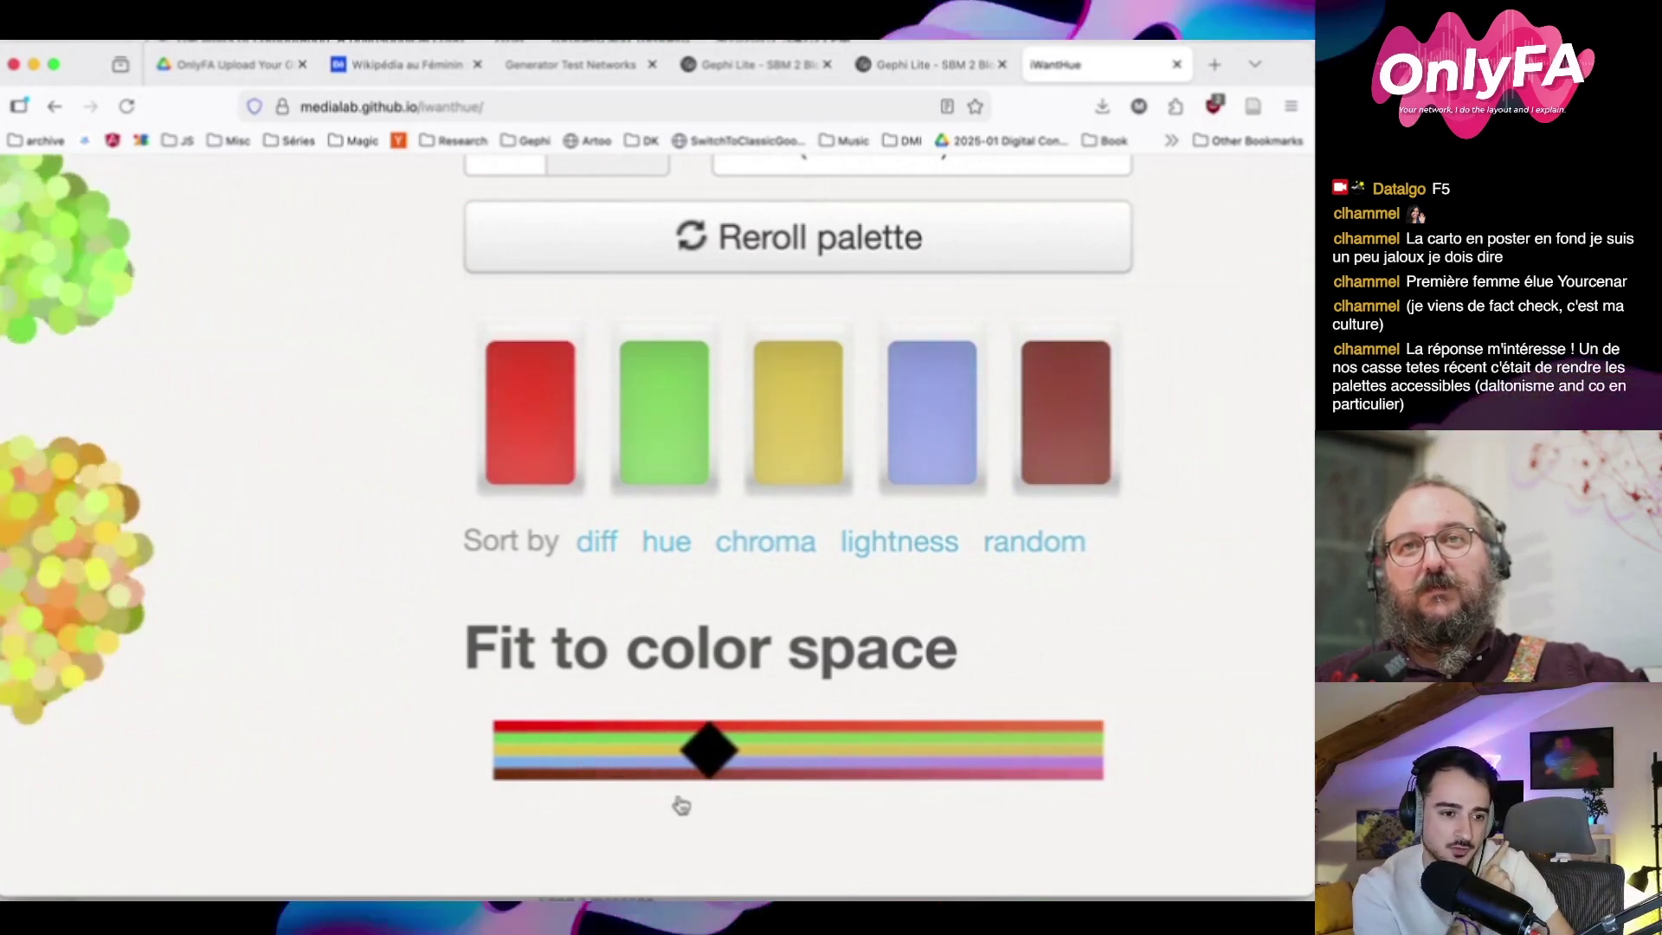
{"action": "scroll", "coordinate": [360, 665], "scroll_direction": "down", "scroll_amount": 10}
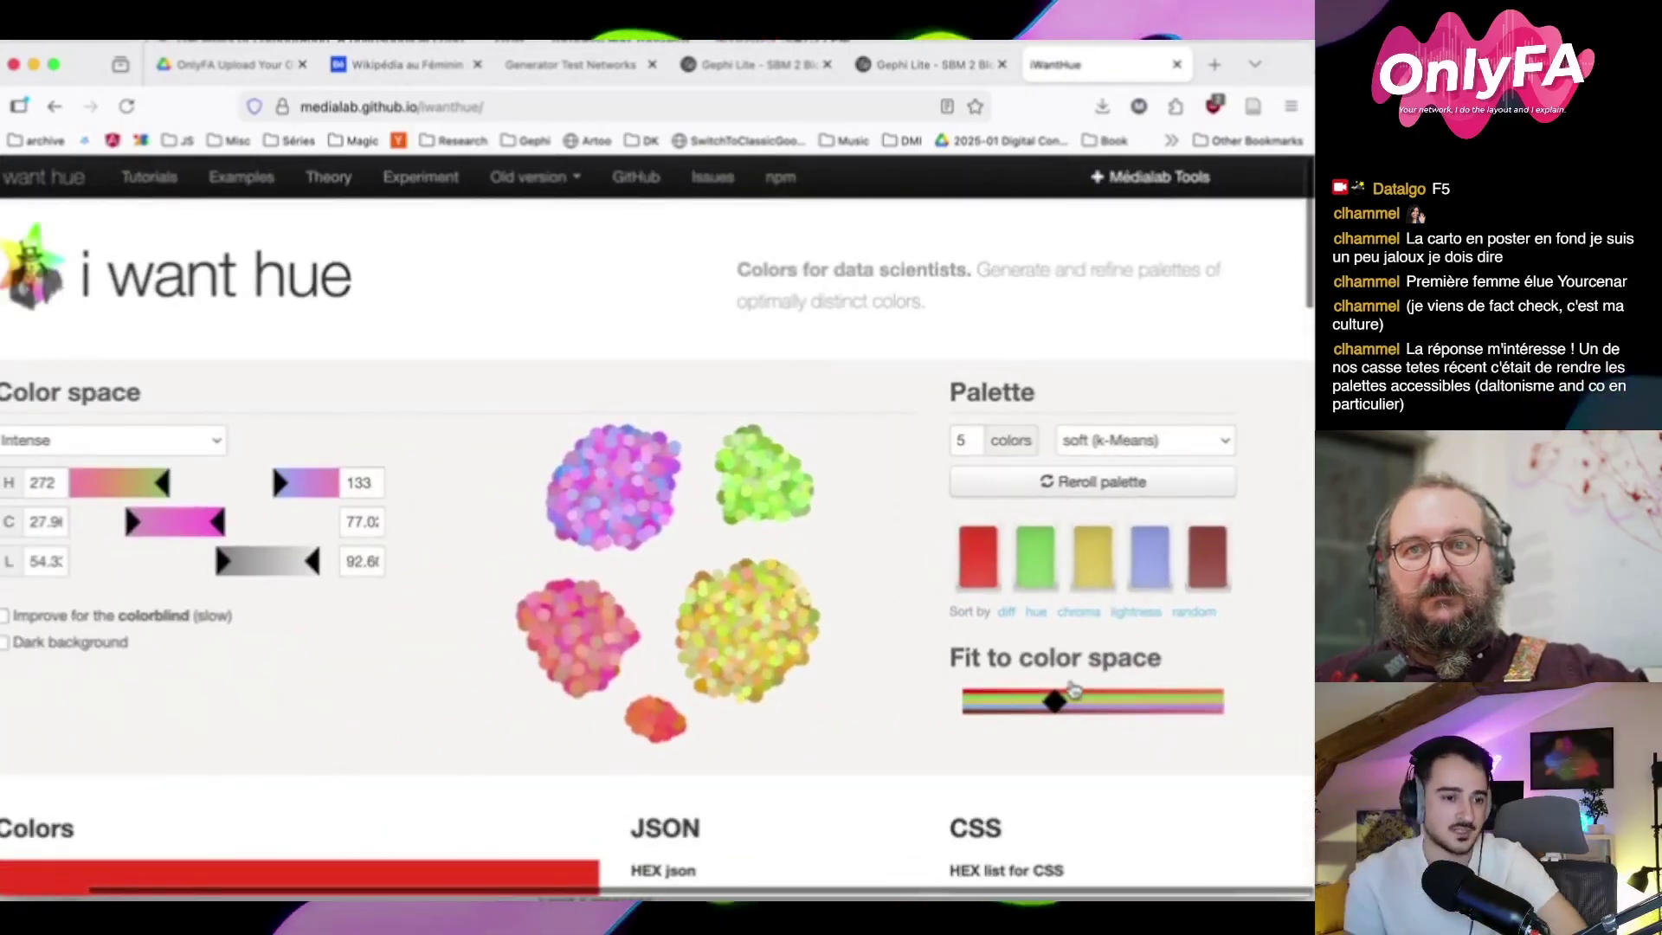
{"action": "left_click_drag", "start_coordinate": [1063, 710], "coordinate": [1124, 712]}
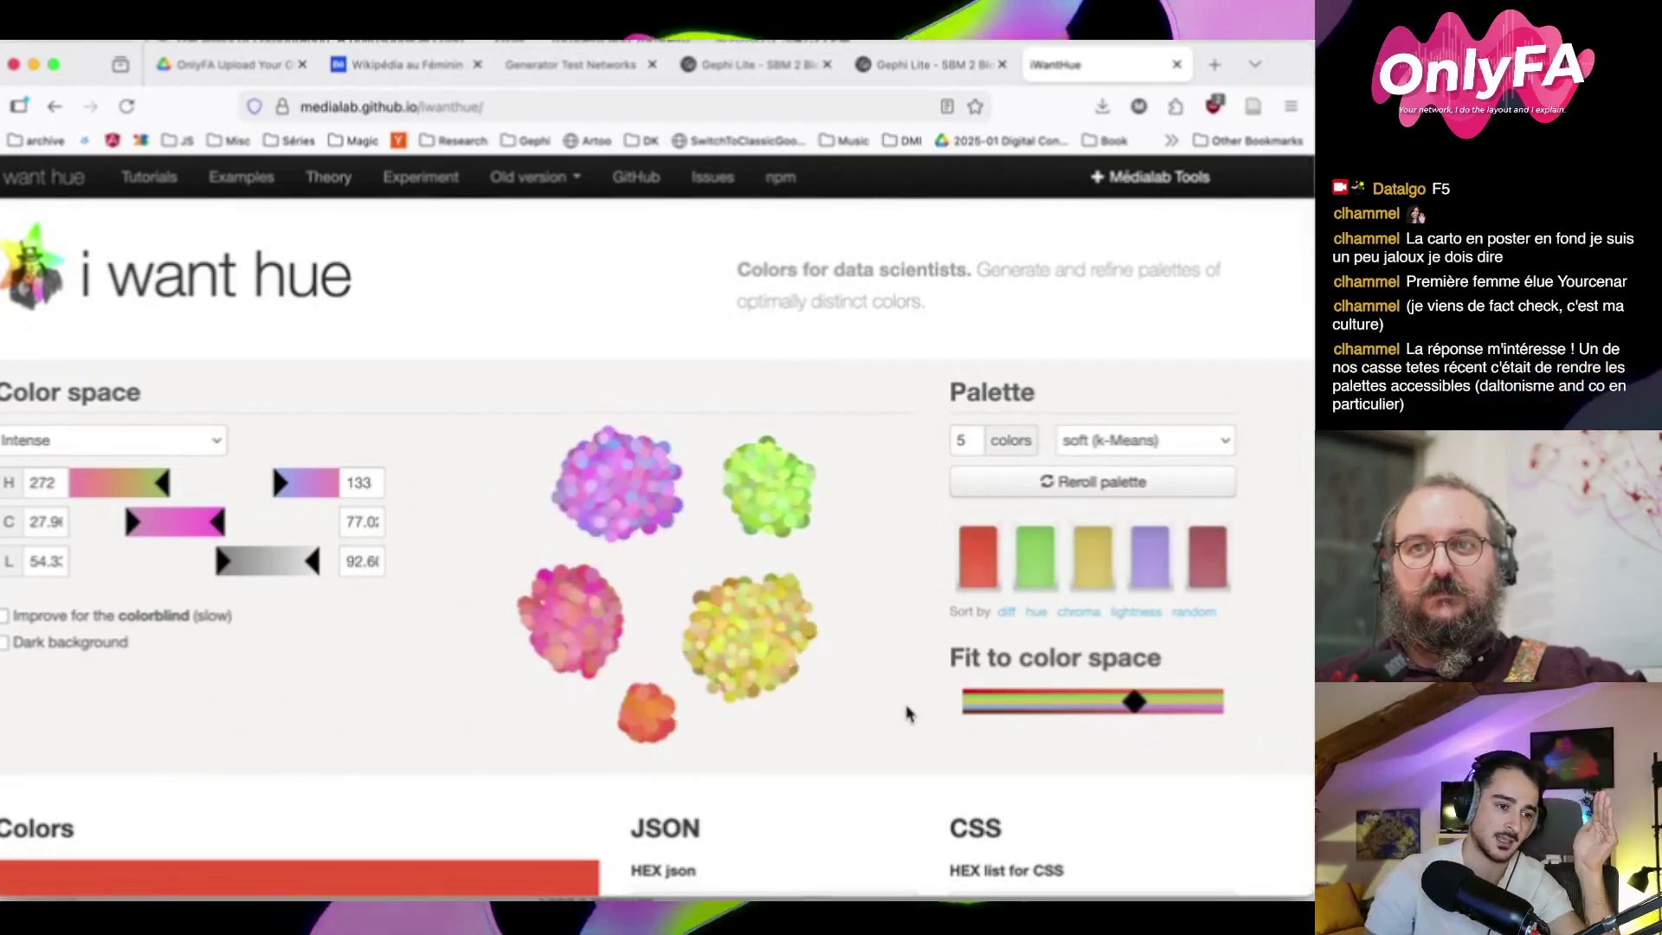
{"action": "left_click_drag", "start_coordinate": [1136, 703], "coordinate": [953, 700]}
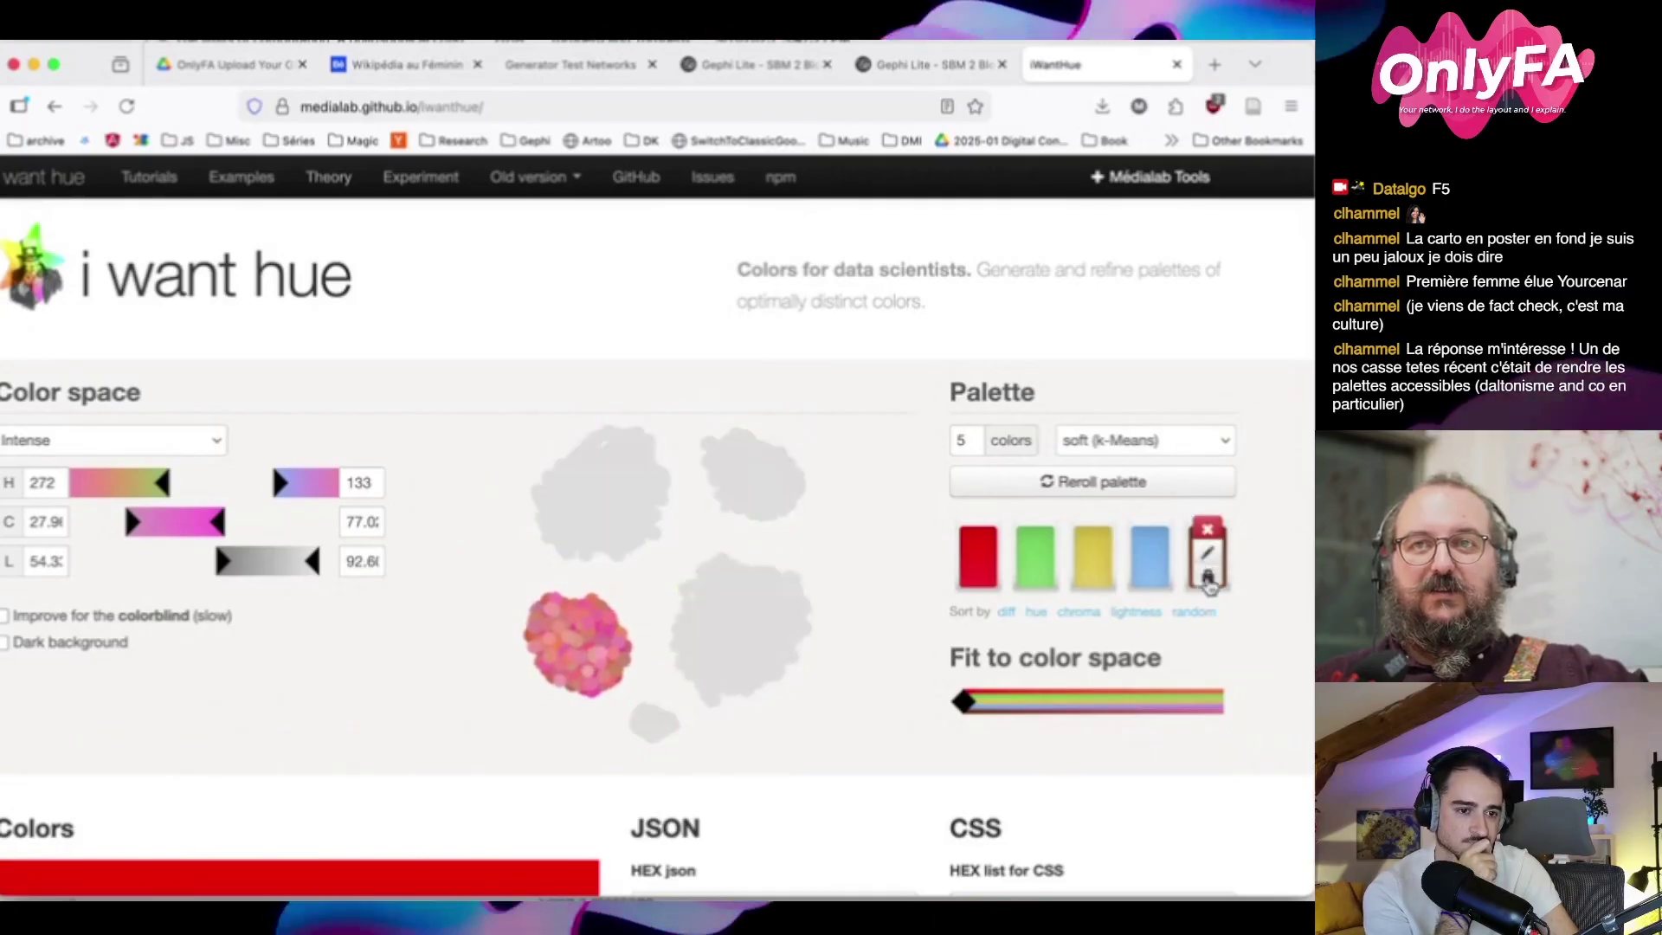
Lock the brown palette color and fit the remaining colors to the color space by about three quarters
{"action": "left_click", "coordinate": [1209, 580]}
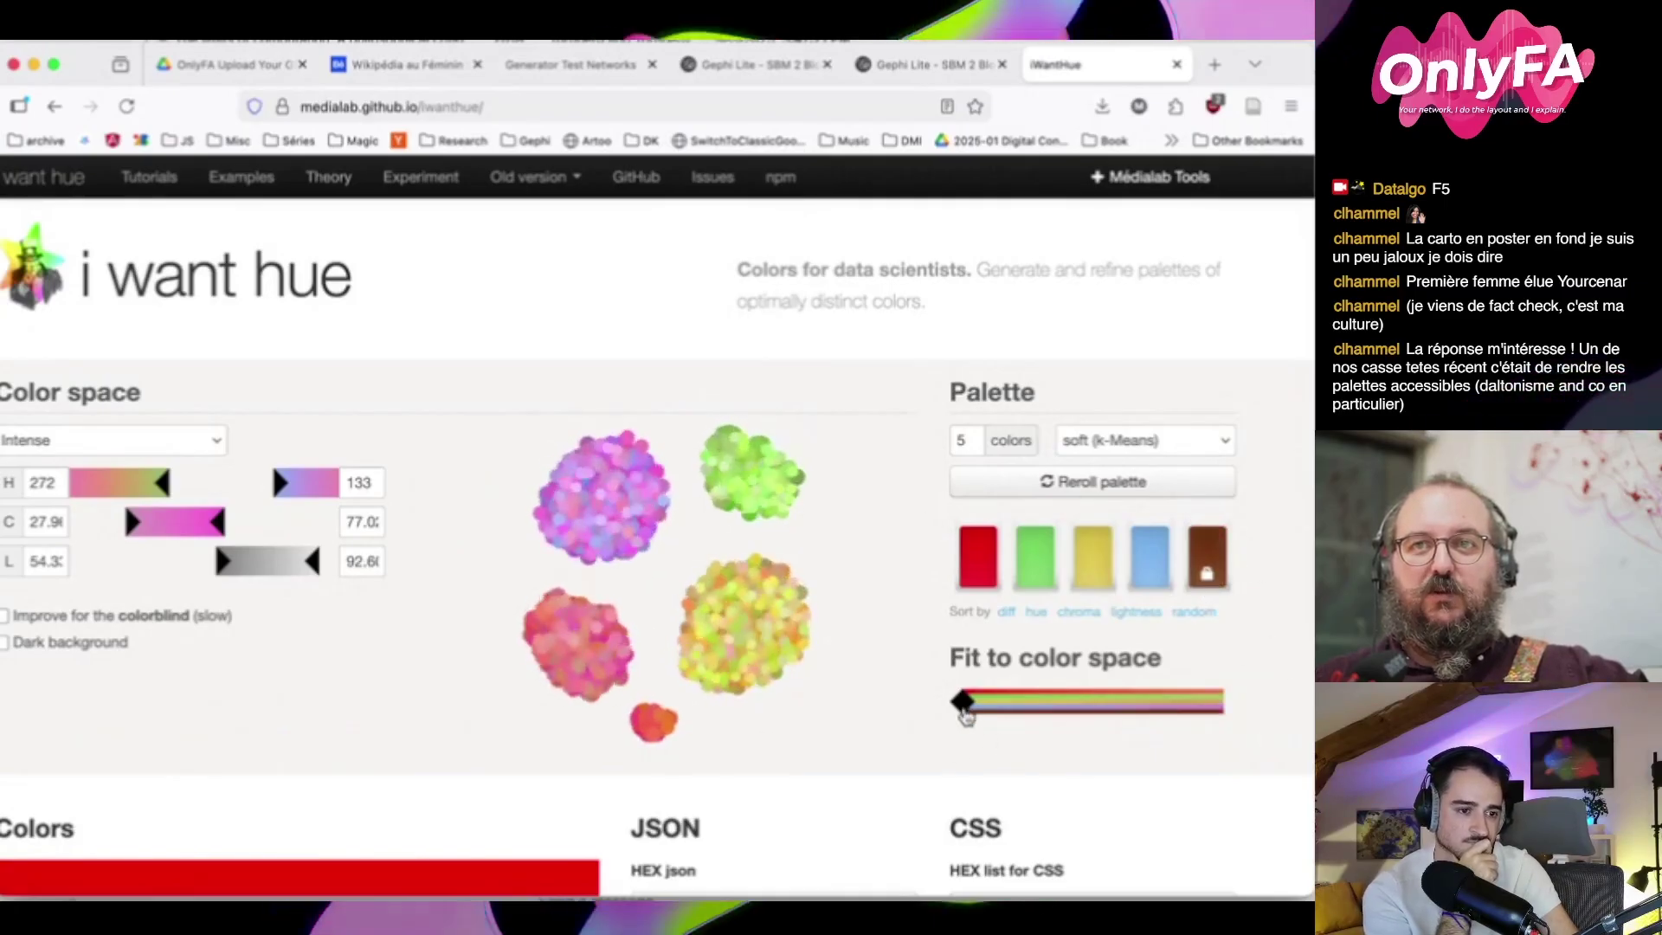
{"action": "left_click_drag", "start_coordinate": [967, 717], "coordinate": [1064, 708]}
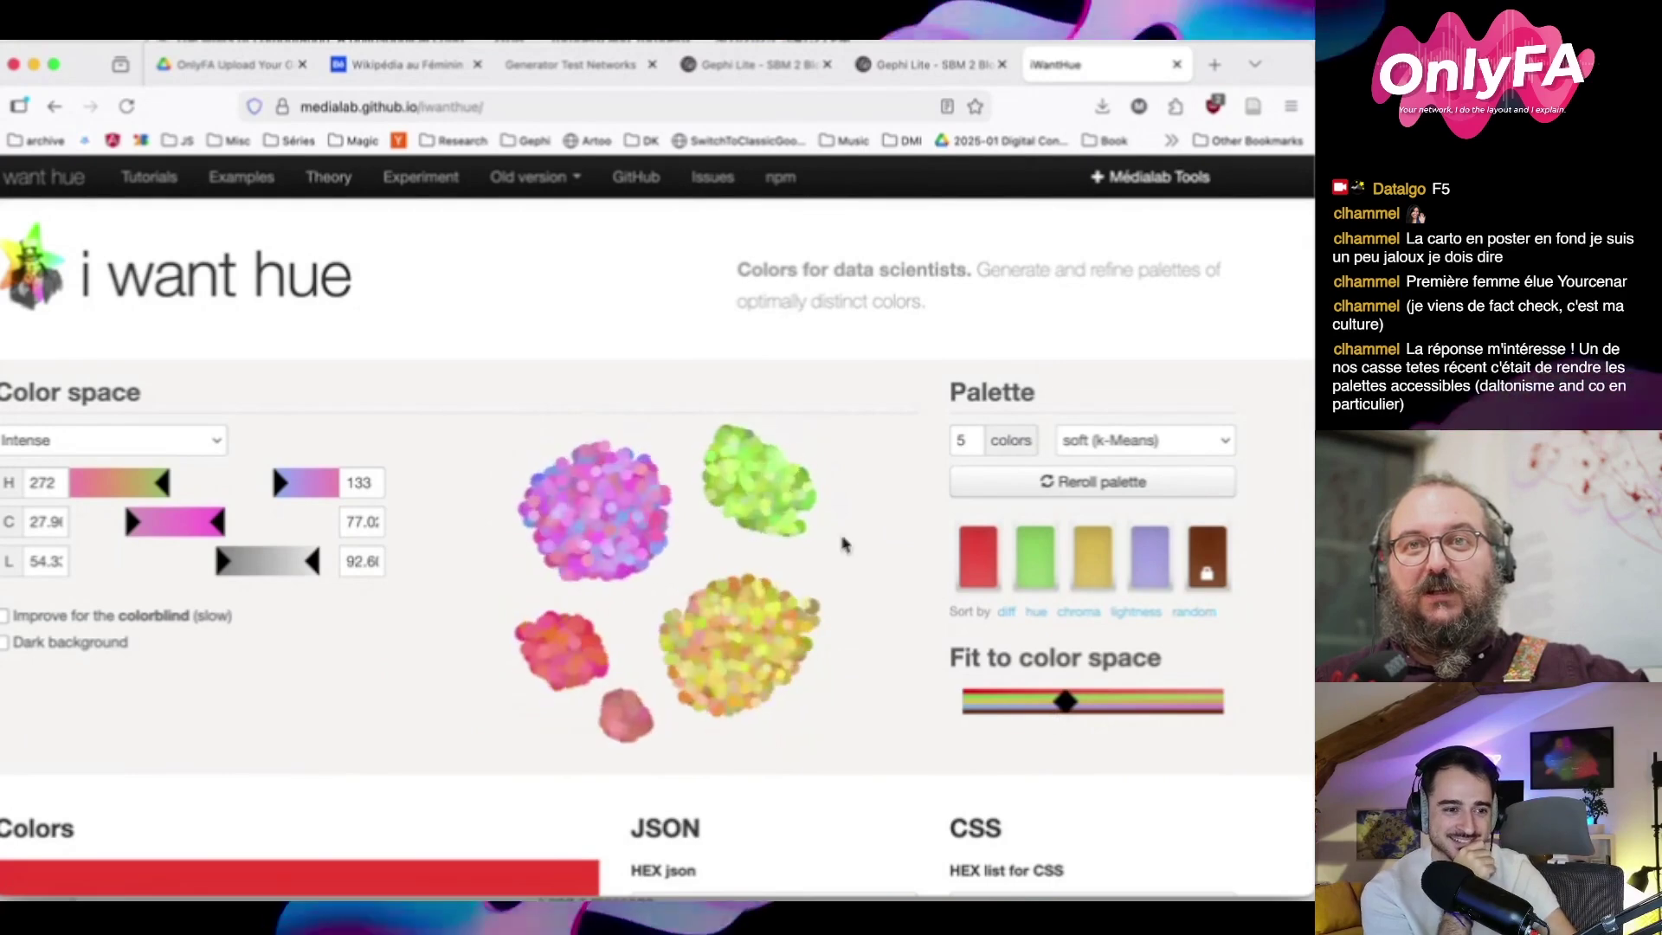
{"action": "left_click_drag", "start_coordinate": [1076, 703], "coordinate": [1162, 702]}
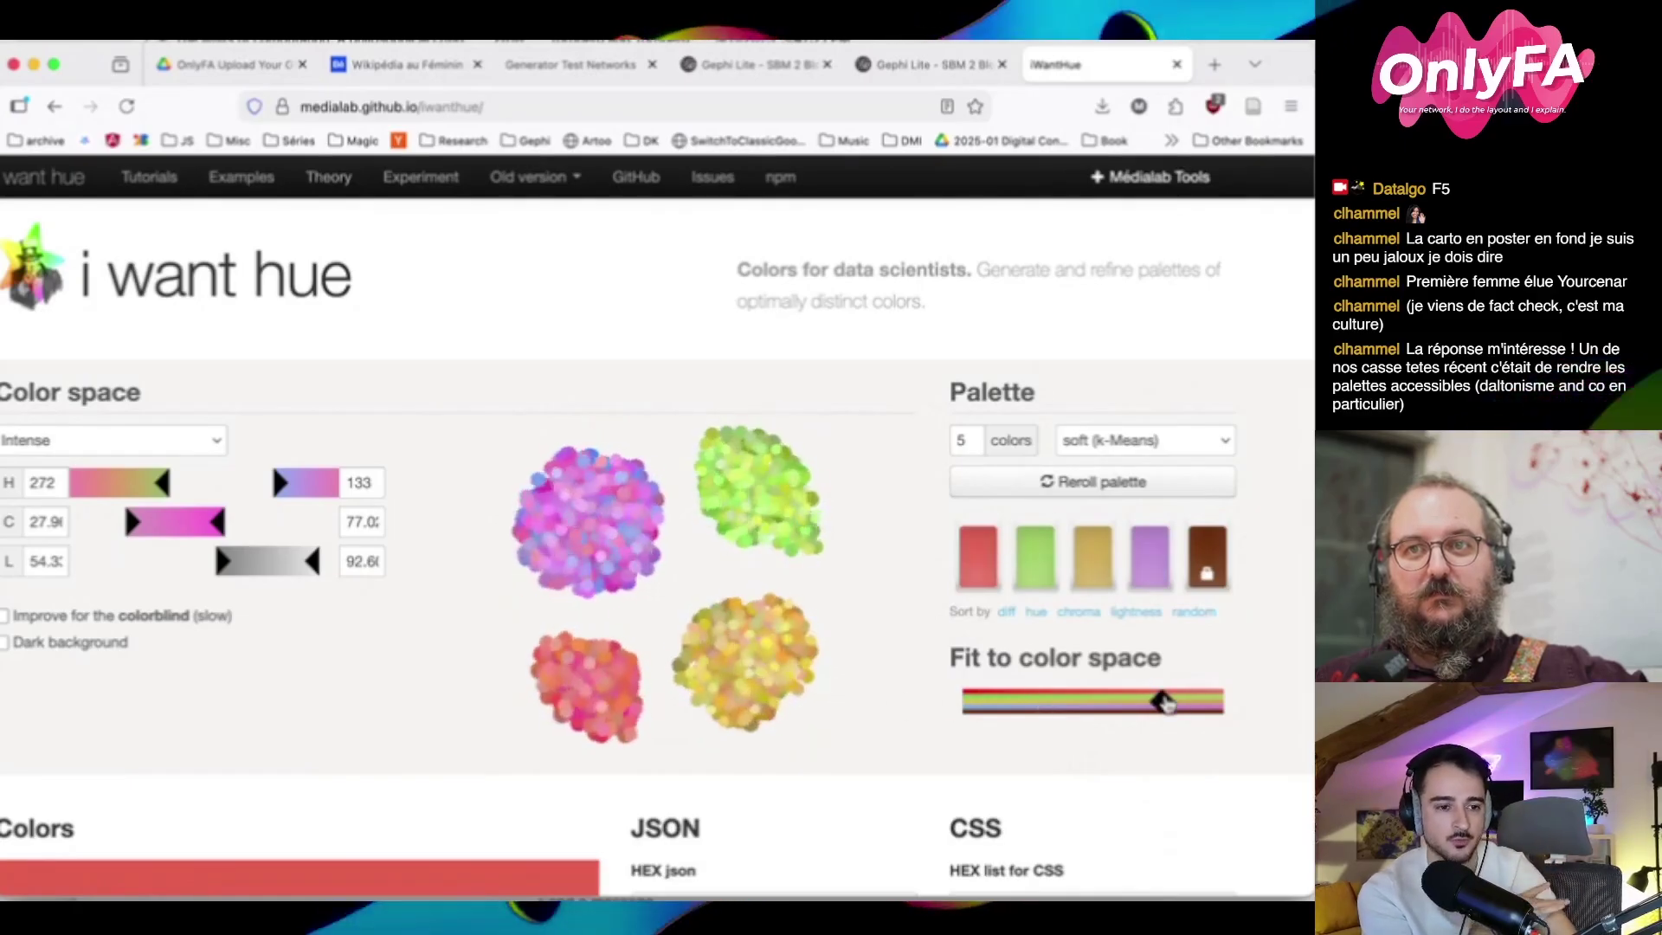
Return the color space fit to none and unlock the brown palette color
{"action": "left_click_drag", "start_coordinate": [1019, 699], "coordinate": [974, 715]}
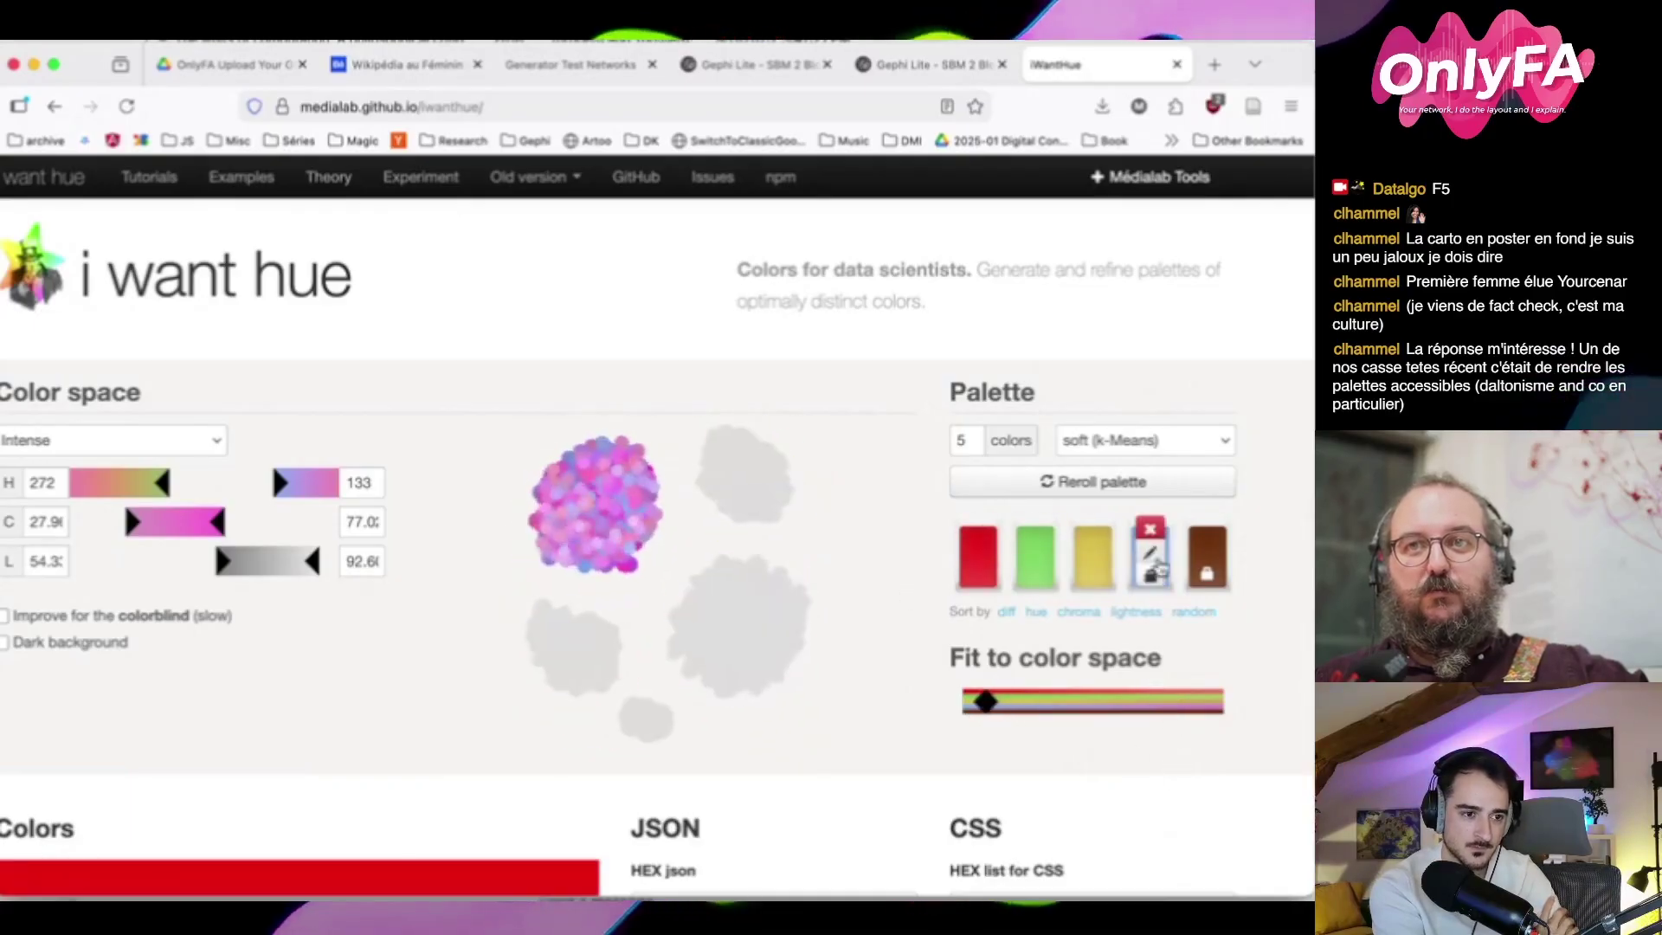
{"action": "mouse_move", "coordinate": [1212, 584]}
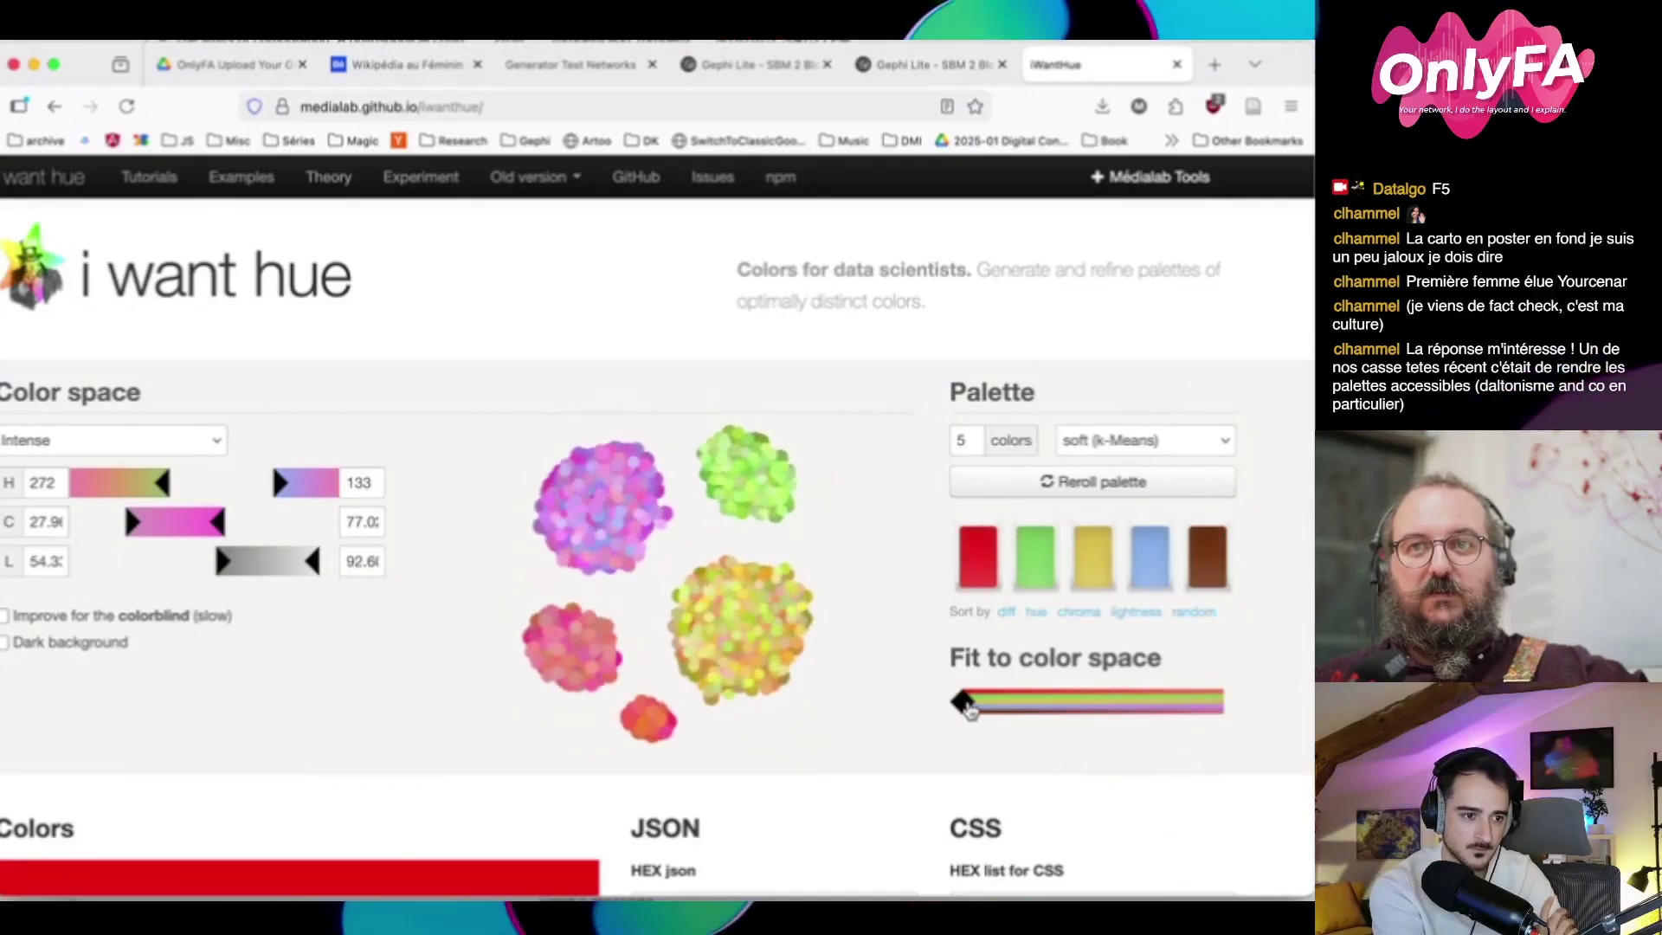
{"action": "left_click_drag", "start_coordinate": [970, 708], "coordinate": [900, 752]}
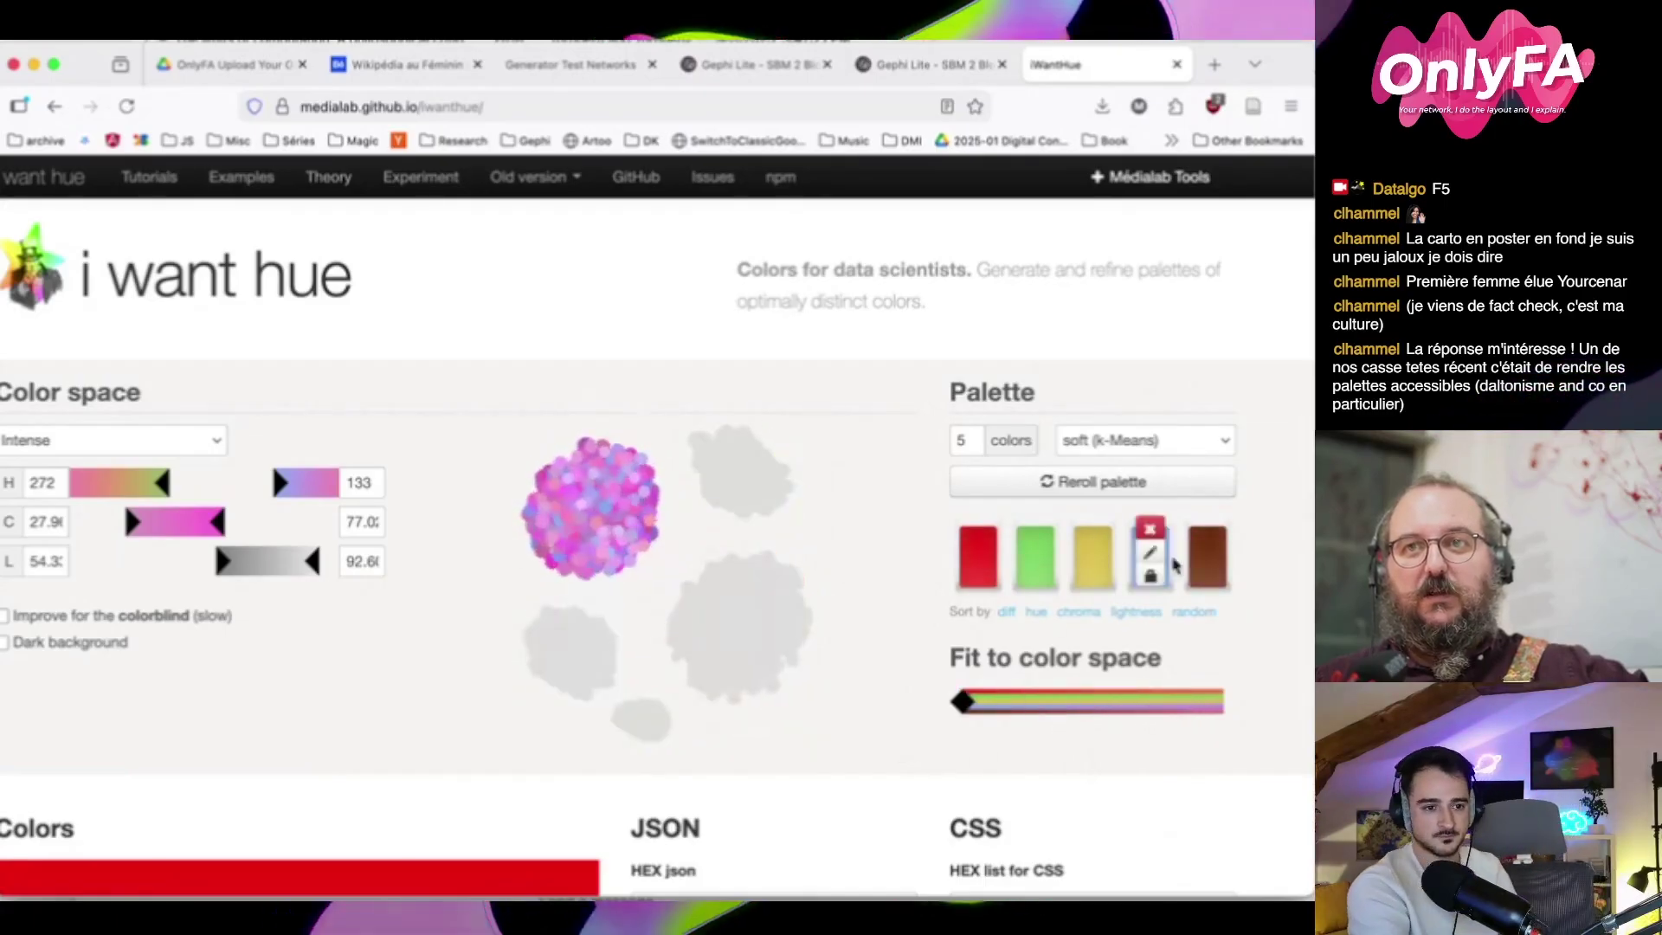
Lock the brown palette color again, try a color space fit of about two thirds, and reset the fit to none
{"action": "left_click", "coordinate": [1207, 557]}
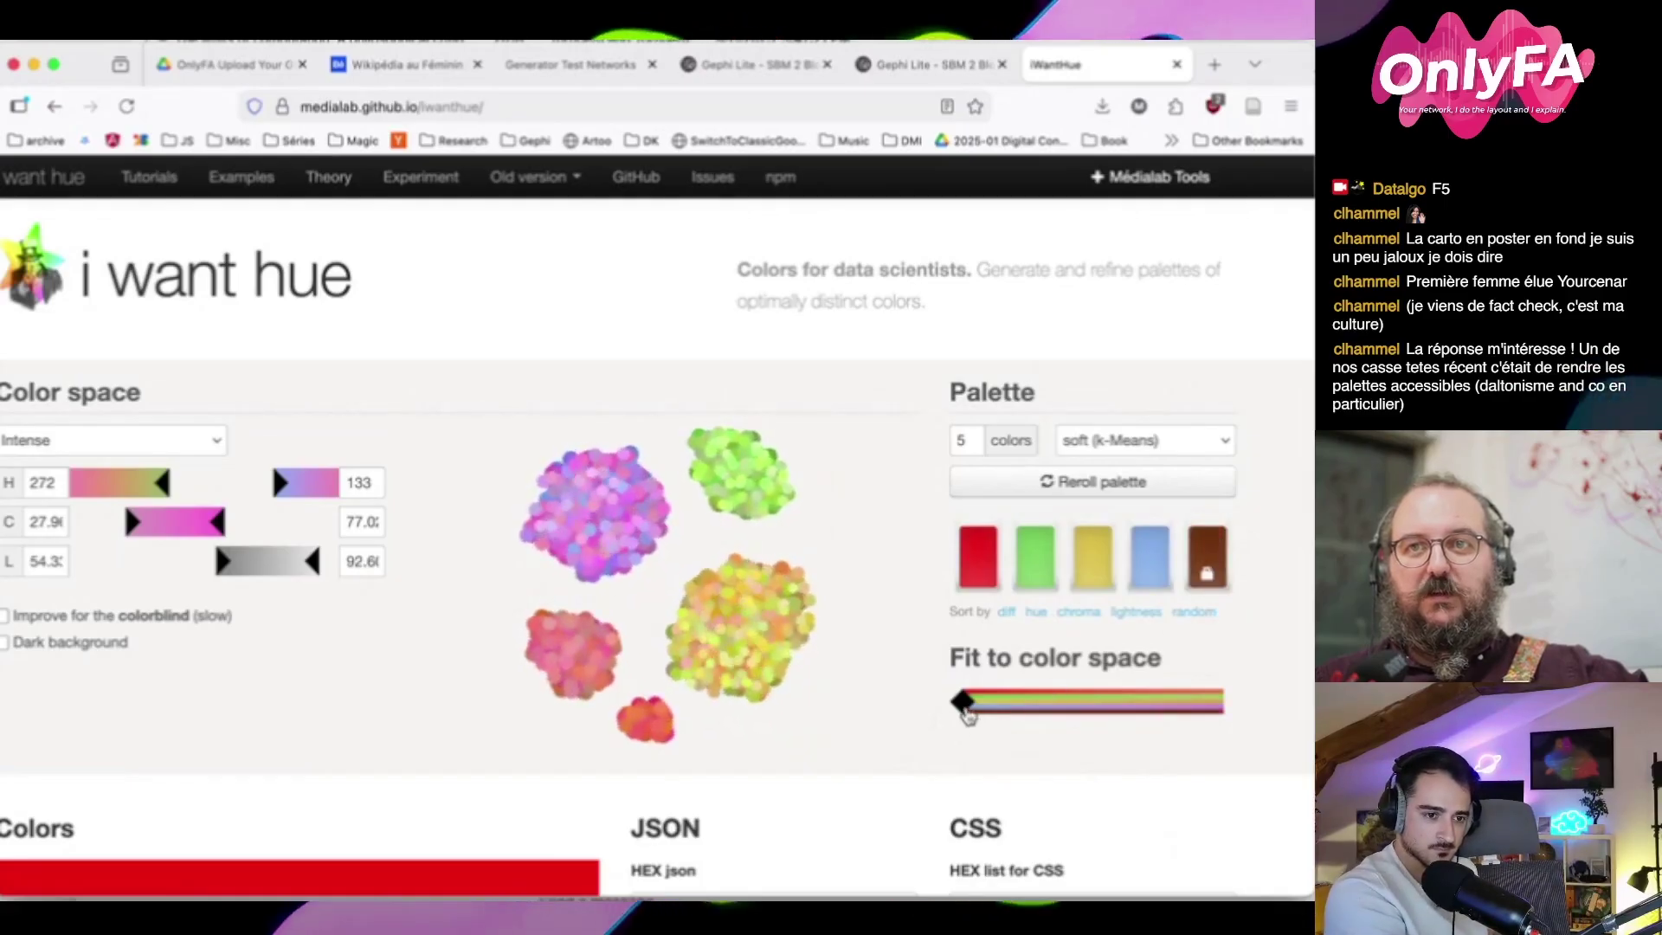
{"action": "left_click_drag", "start_coordinate": [967, 716], "coordinate": [1124, 720]}
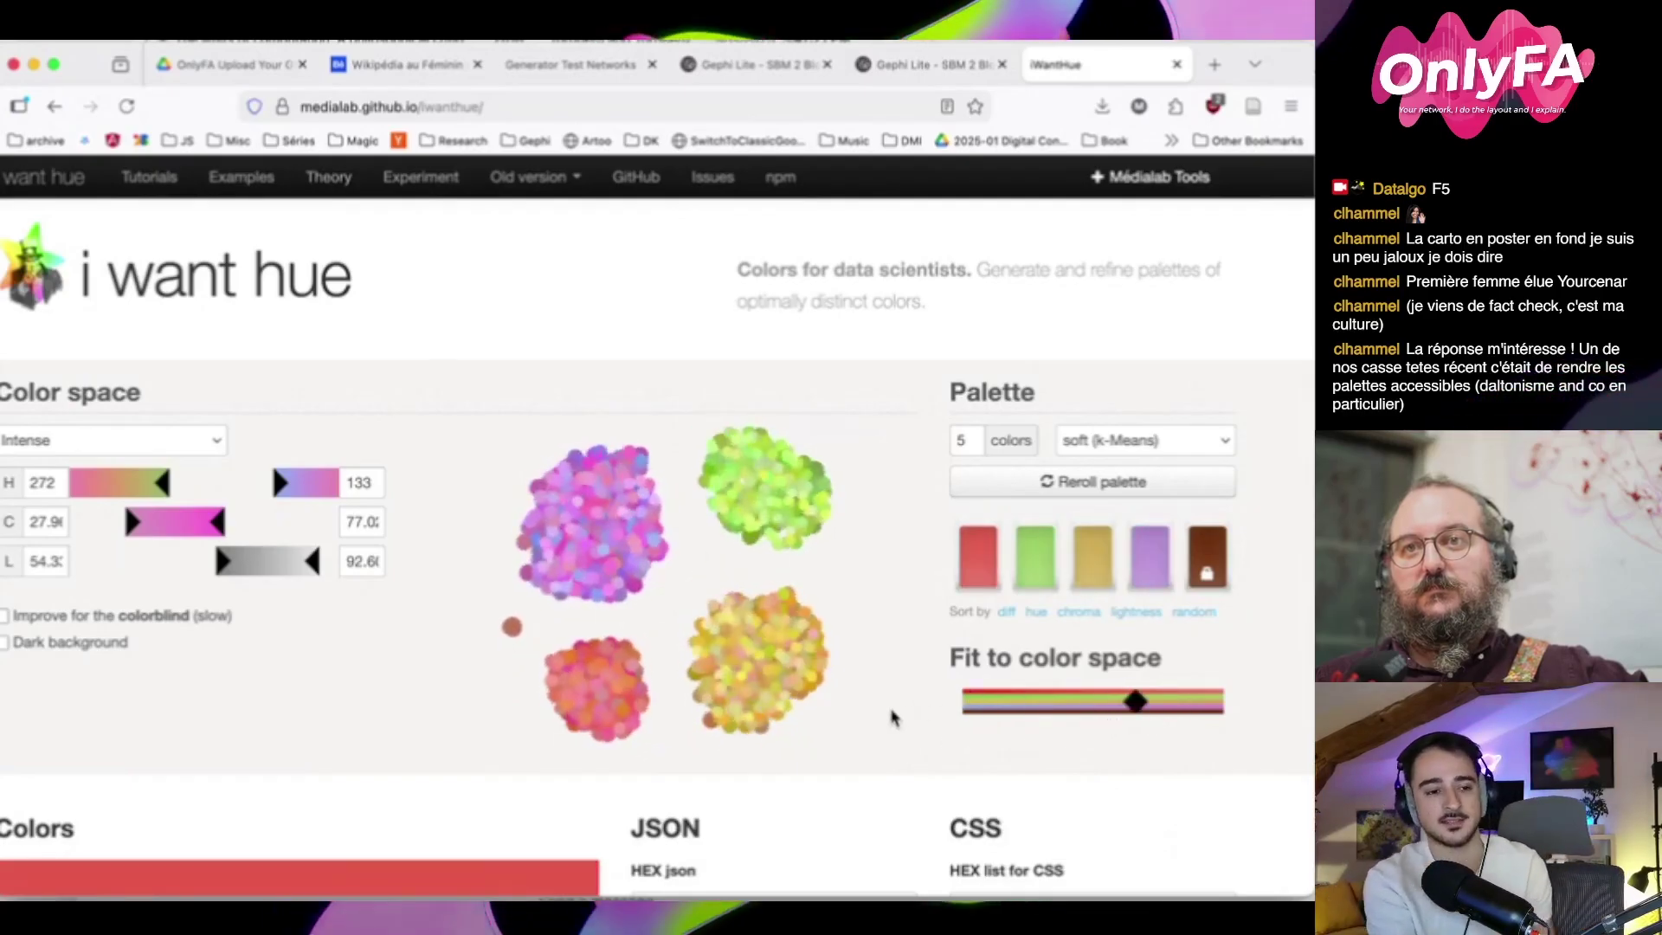
{"action": "left_click_drag", "start_coordinate": [1136, 701], "coordinate": [958, 704]}
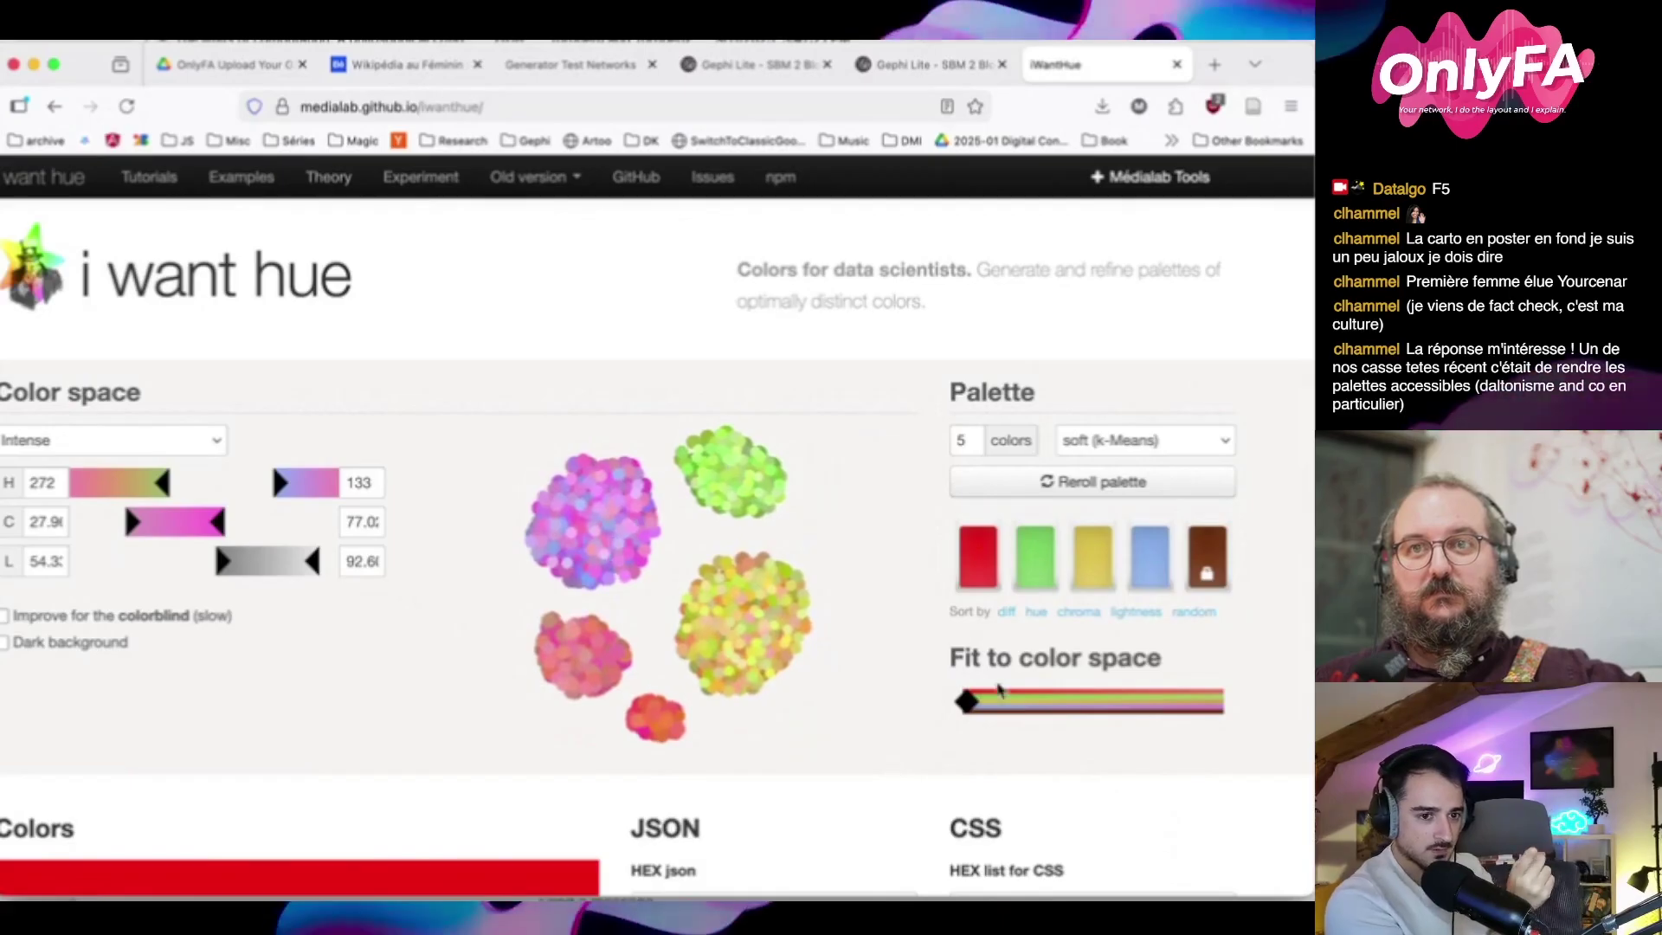
Lock the light blue palette color instead of the brown one, keeping the color space fit at none
{"action": "scroll", "coordinate": [952, 718], "scroll_direction": "down", "scroll_amount": 2}
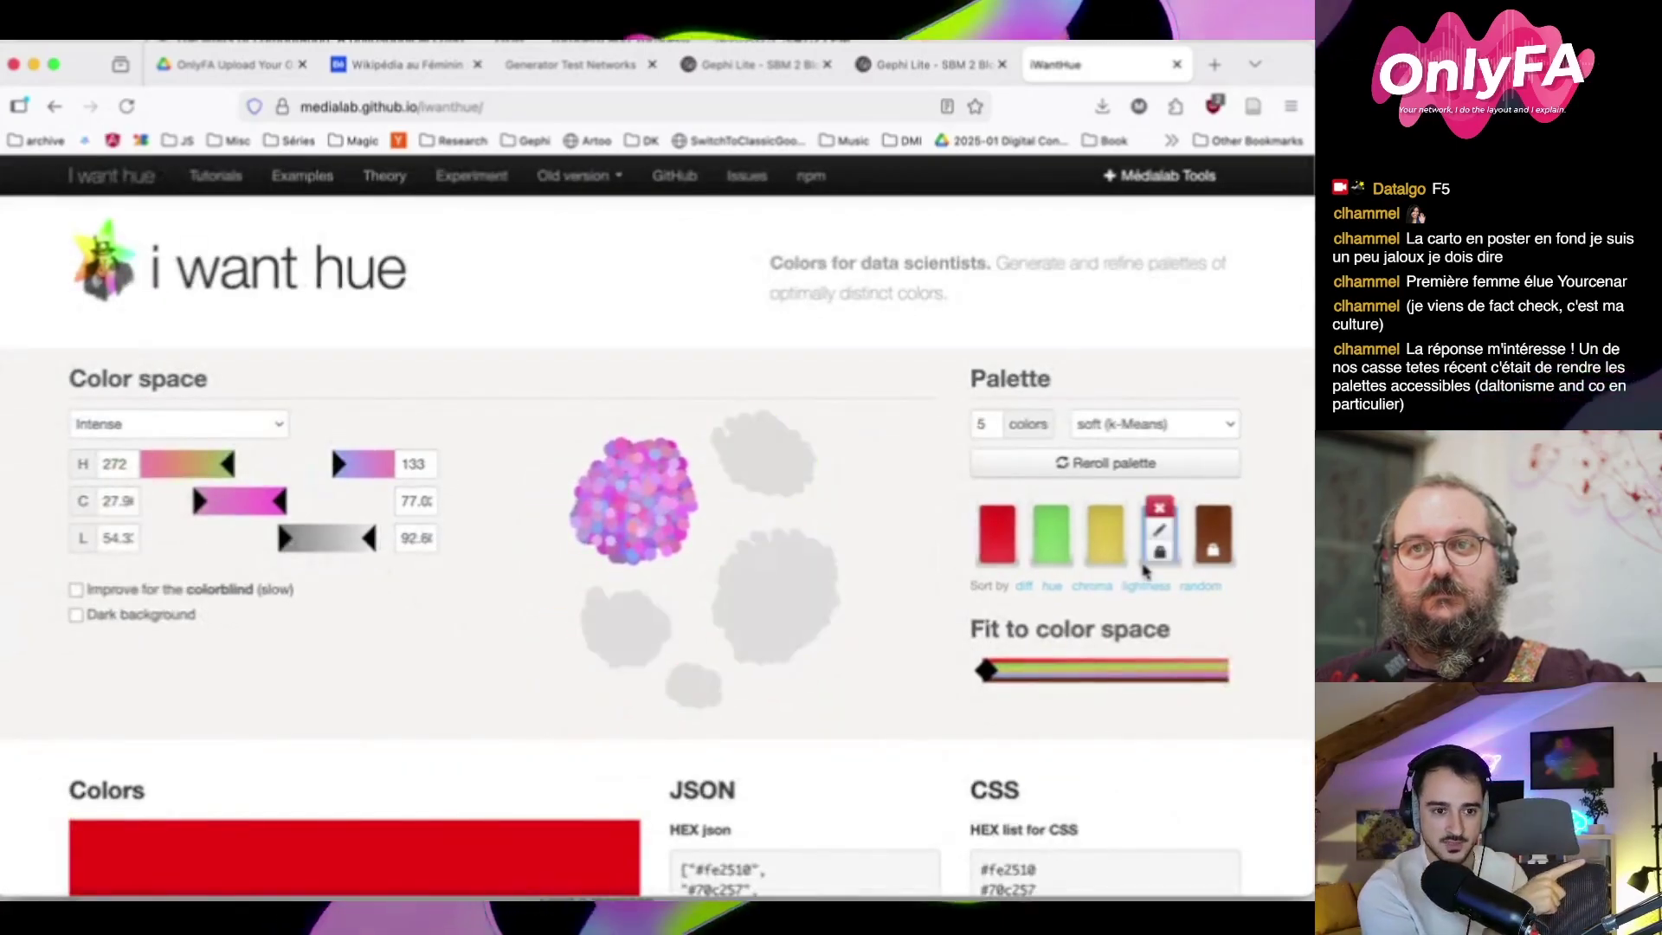
{"action": "mouse_move", "coordinate": [1217, 553]}
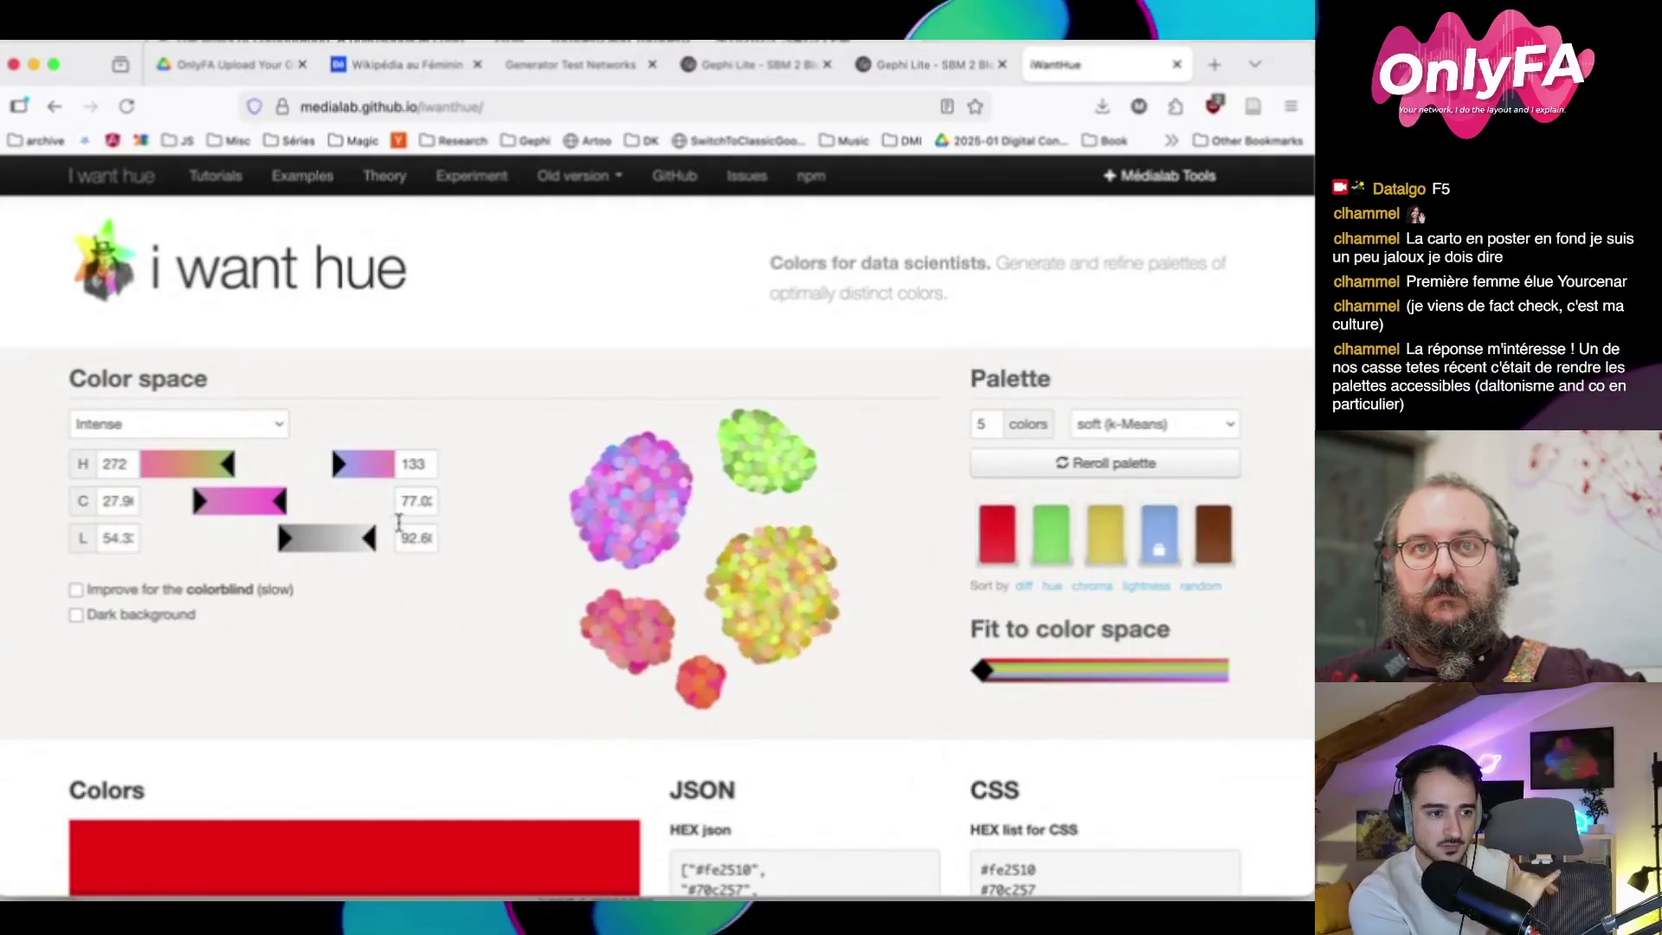
{"action": "mouse_move", "coordinate": [980, 674]}
{"action": "left_mouse_down"}
{"action": "mouse_move", "coordinate": [1182, 666]}
{"action": "mouse_move", "coordinate": [978, 674]}
{"action": "left_mouse_up"}
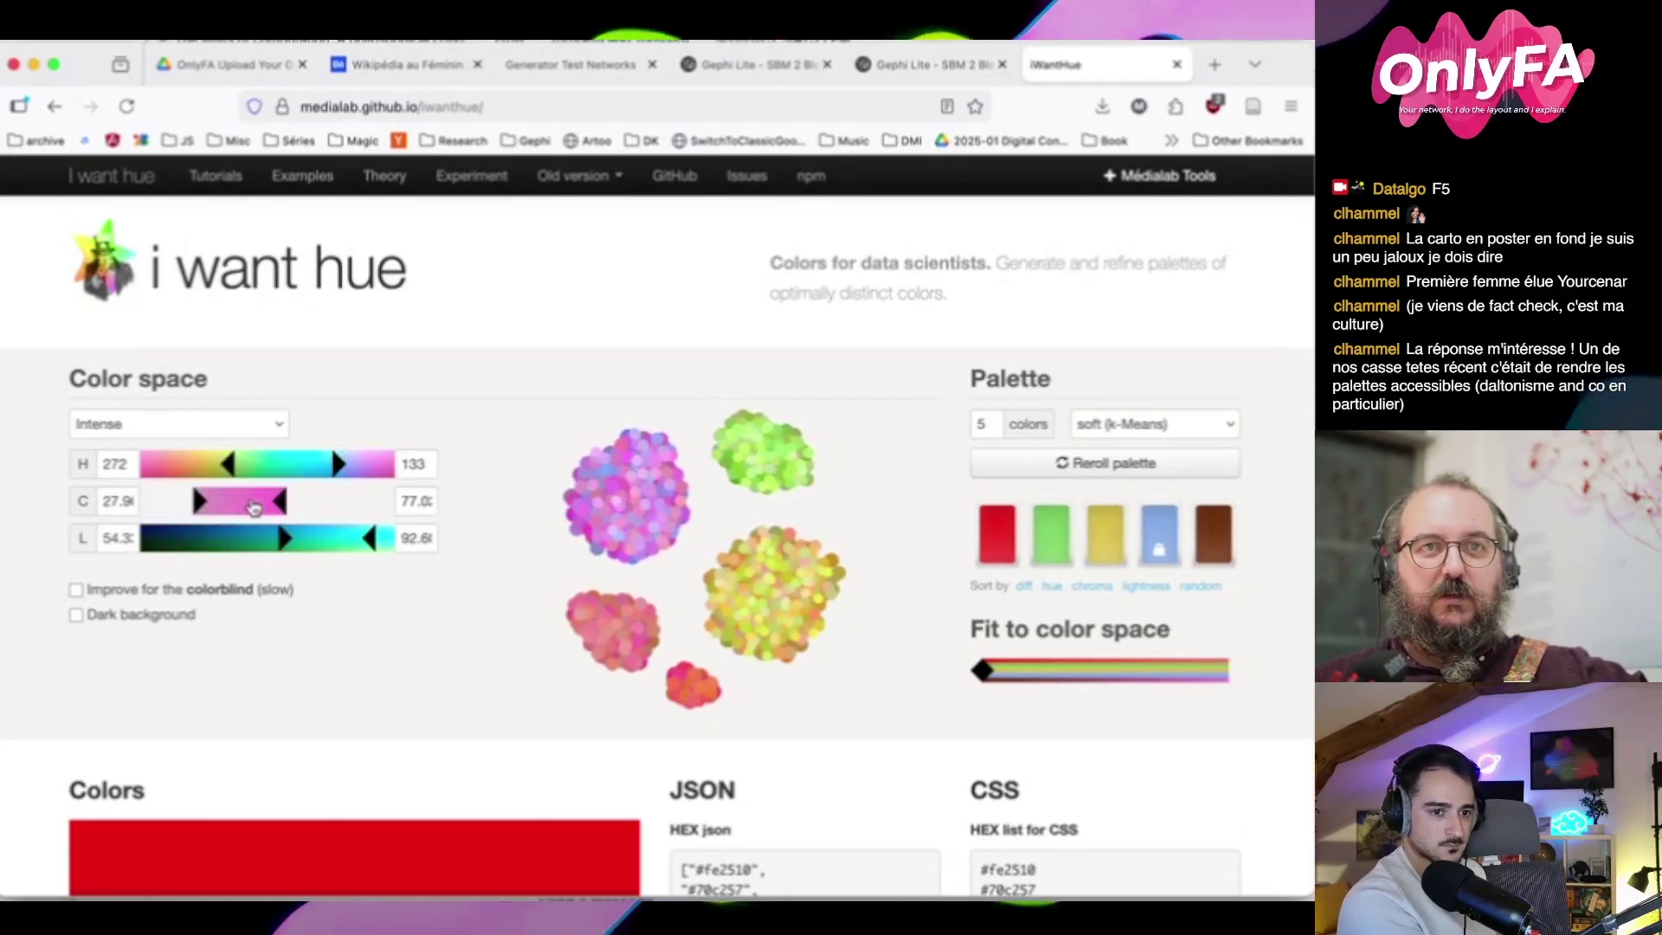
Adjust the color space to hues from 135 around to 133, maximum chroma about 127, and lightness about 70.8 to 82.6
{"action": "left_click_drag", "start_coordinate": [279, 502], "coordinate": [321, 552]}
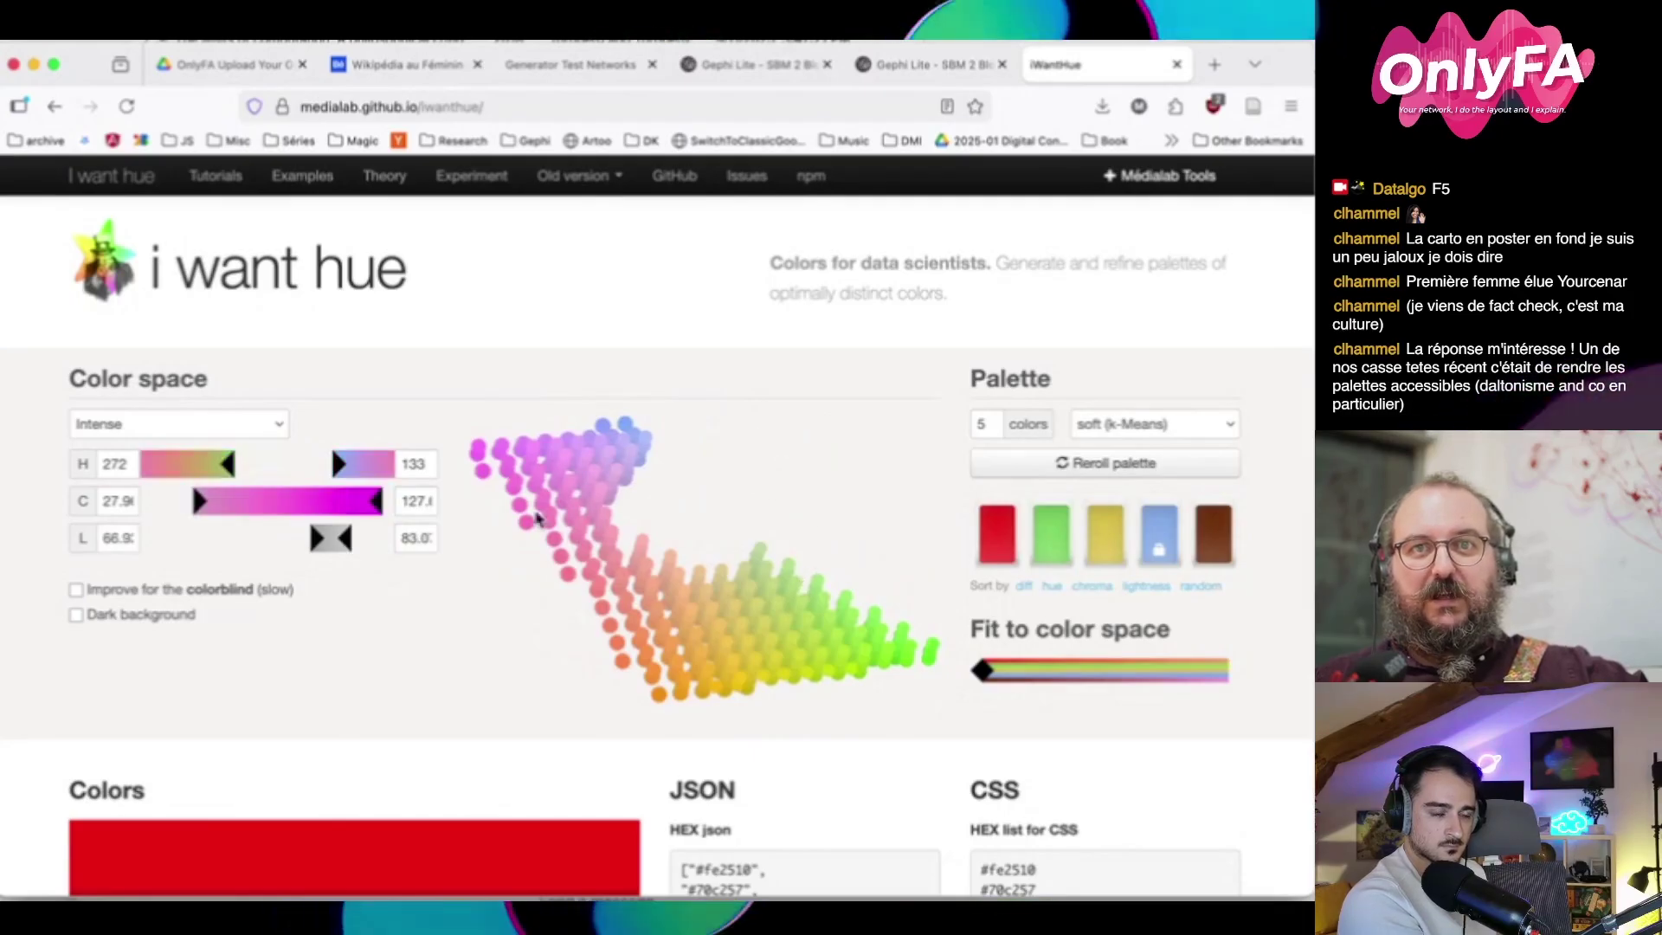
{"action": "mouse_move", "coordinate": [322, 540]}
{"action": "left_mouse_down"}
{"action": "mouse_move", "coordinate": [224, 552]}
{"action": "mouse_move", "coordinate": [391, 542]}
{"action": "mouse_move", "coordinate": [344, 542]}
{"action": "left_mouse_up"}
{"action": "left_click_drag", "start_coordinate": [338, 464], "coordinate": [266, 464]}
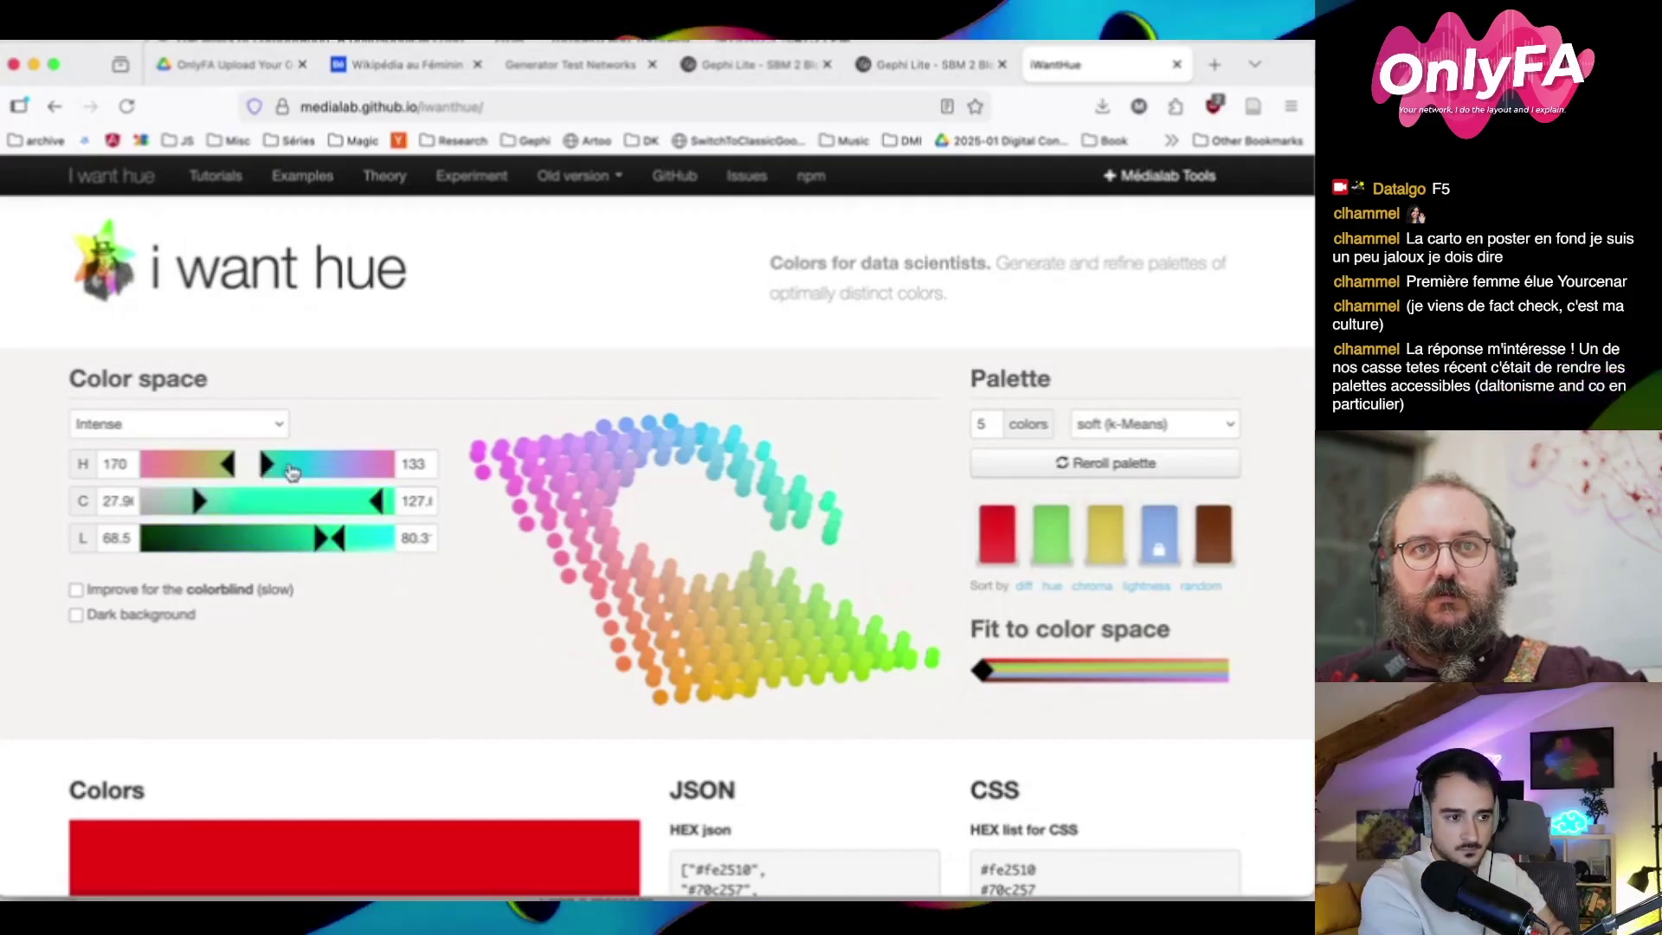
{"action": "left_click_drag", "start_coordinate": [291, 468], "coordinate": [322, 466]}
{"action": "left_click", "coordinate": [984, 672]}
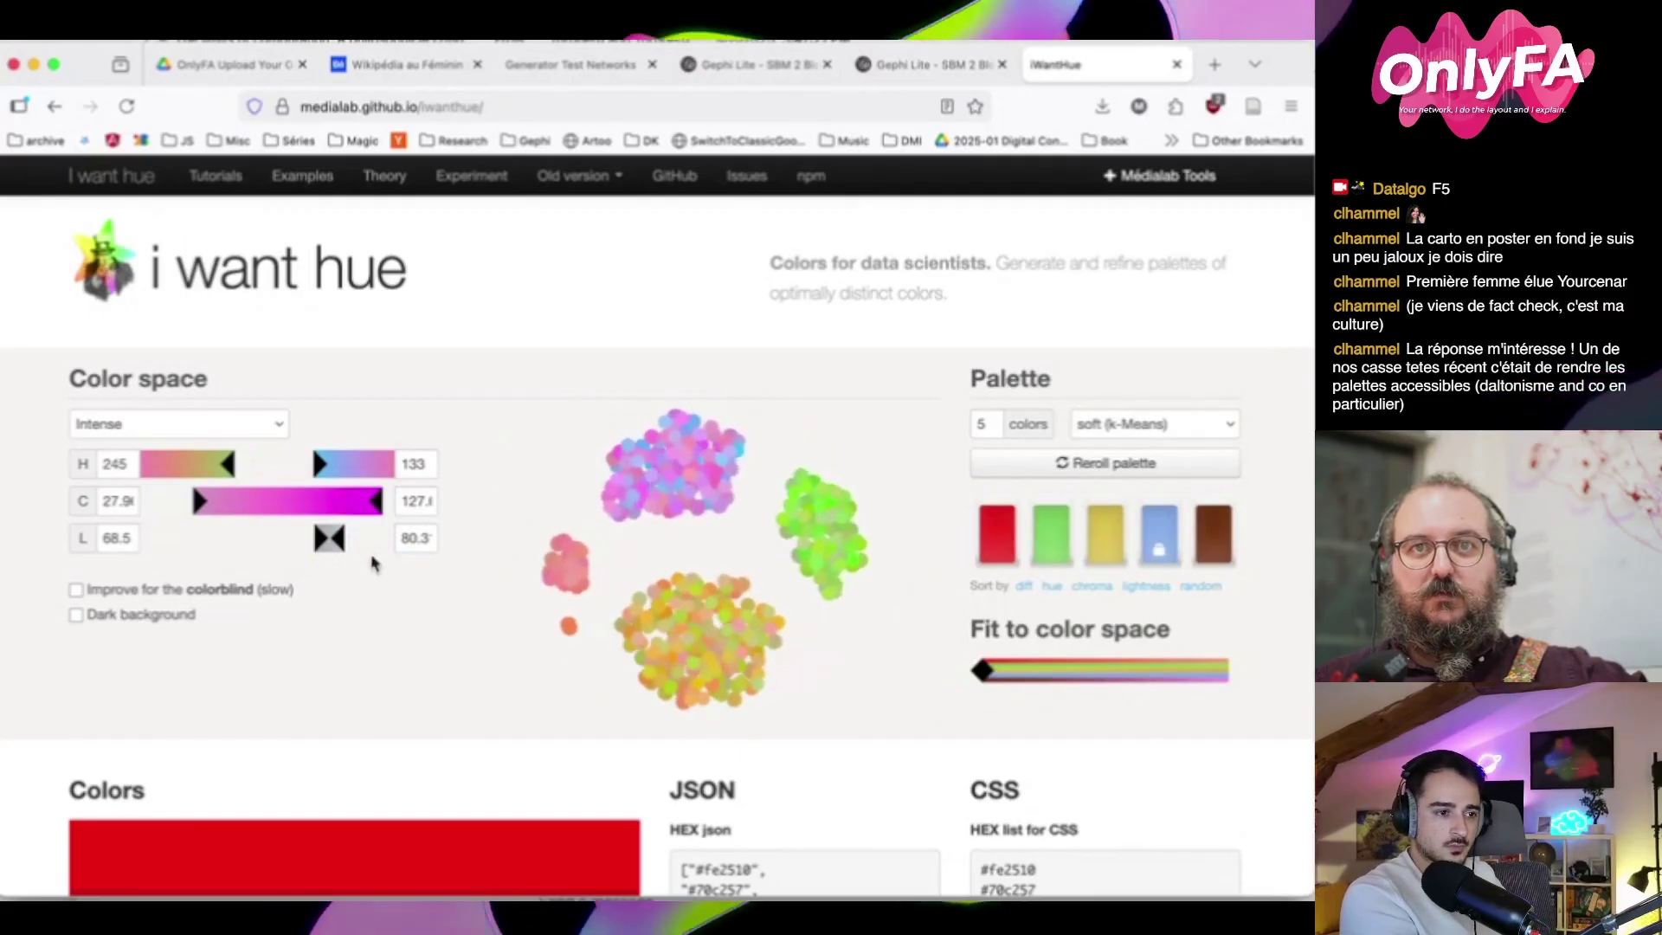
{"action": "left_click_drag", "start_coordinate": [312, 459], "coordinate": [240, 485]}
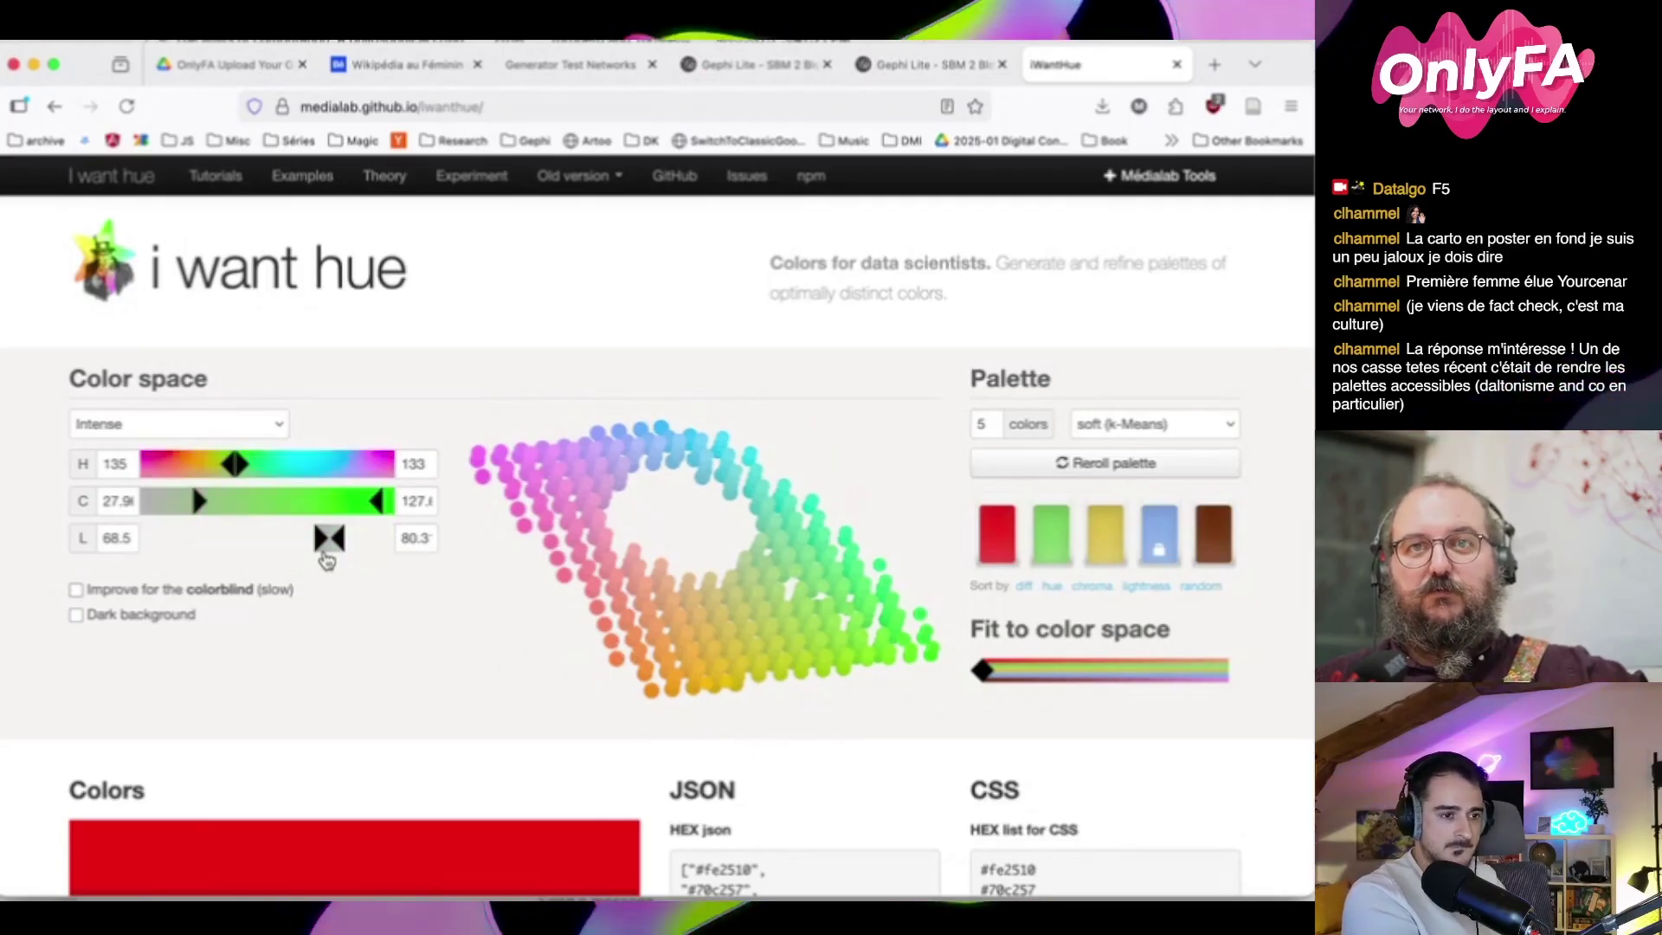
{"action": "mouse_move", "coordinate": [329, 561]}
{"action": "left_mouse_down"}
{"action": "mouse_move", "coordinate": [221, 561]}
{"action": "mouse_move", "coordinate": [337, 538]}
{"action": "left_mouse_up"}
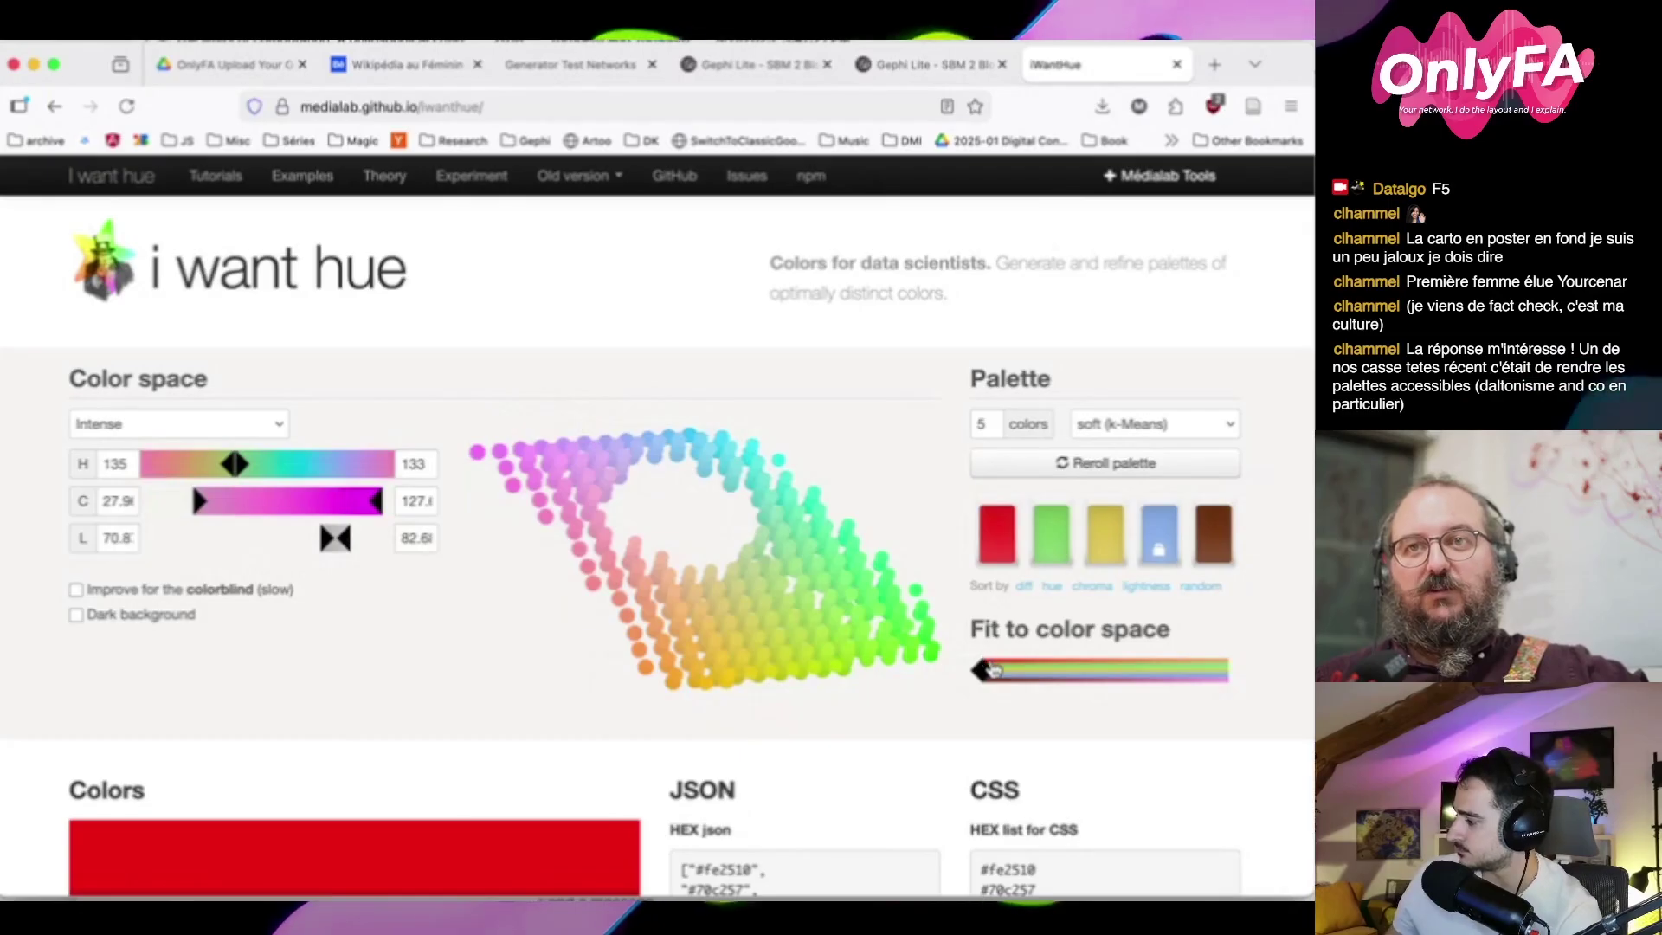
Fit the unlocked palette colors to the color space by about 60 percent, and reduce the fit to about 40 percent
{"action": "left_click_drag", "start_coordinate": [994, 669], "coordinate": [1122, 665]}
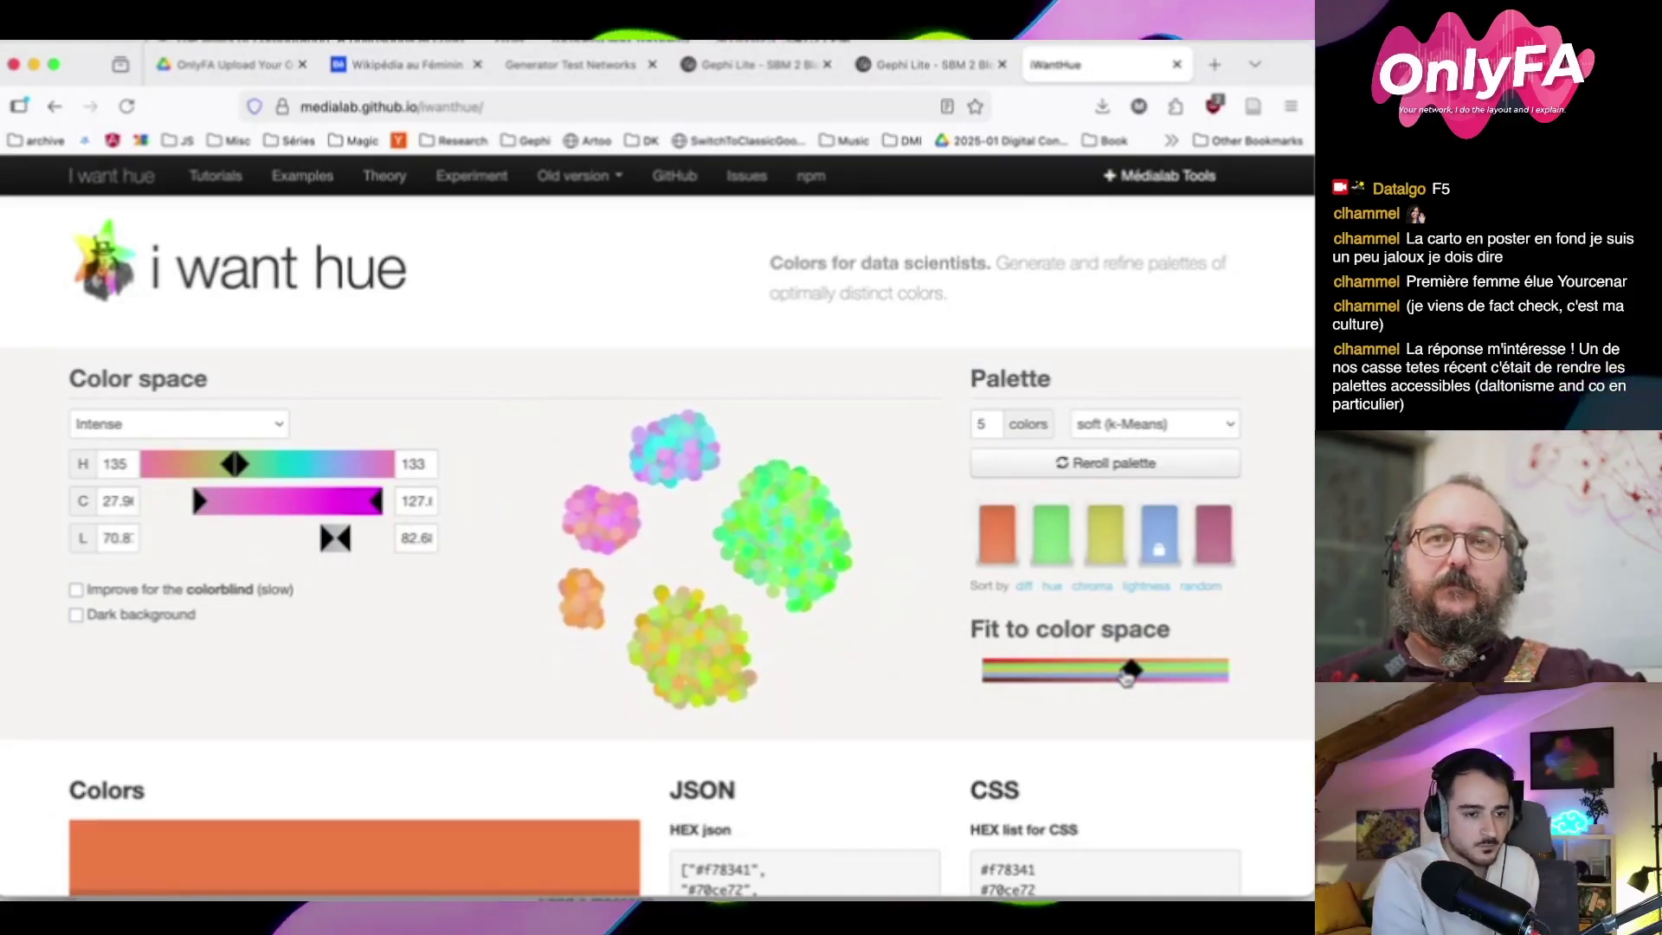
{"action": "left_click_drag", "start_coordinate": [1134, 676], "coordinate": [1072, 686]}
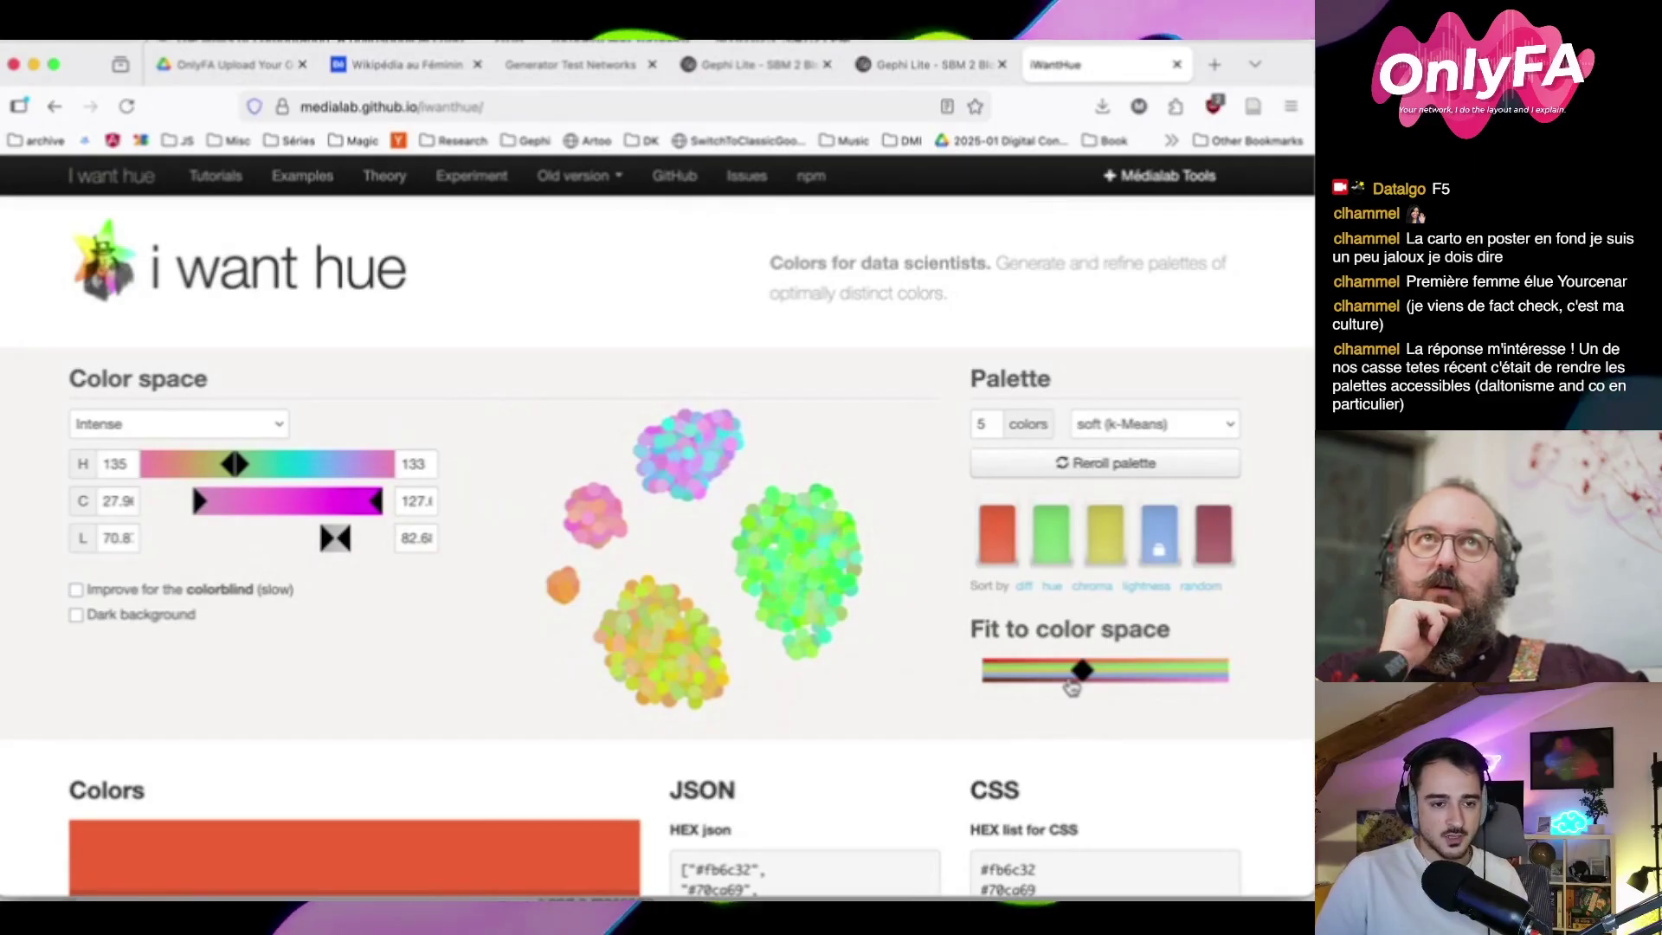
Copy the hex code fb6c32 of the first palette color from the HEX json list
{"action": "scroll", "coordinate": [850, 785], "scroll_direction": "down", "scroll_amount": 3}
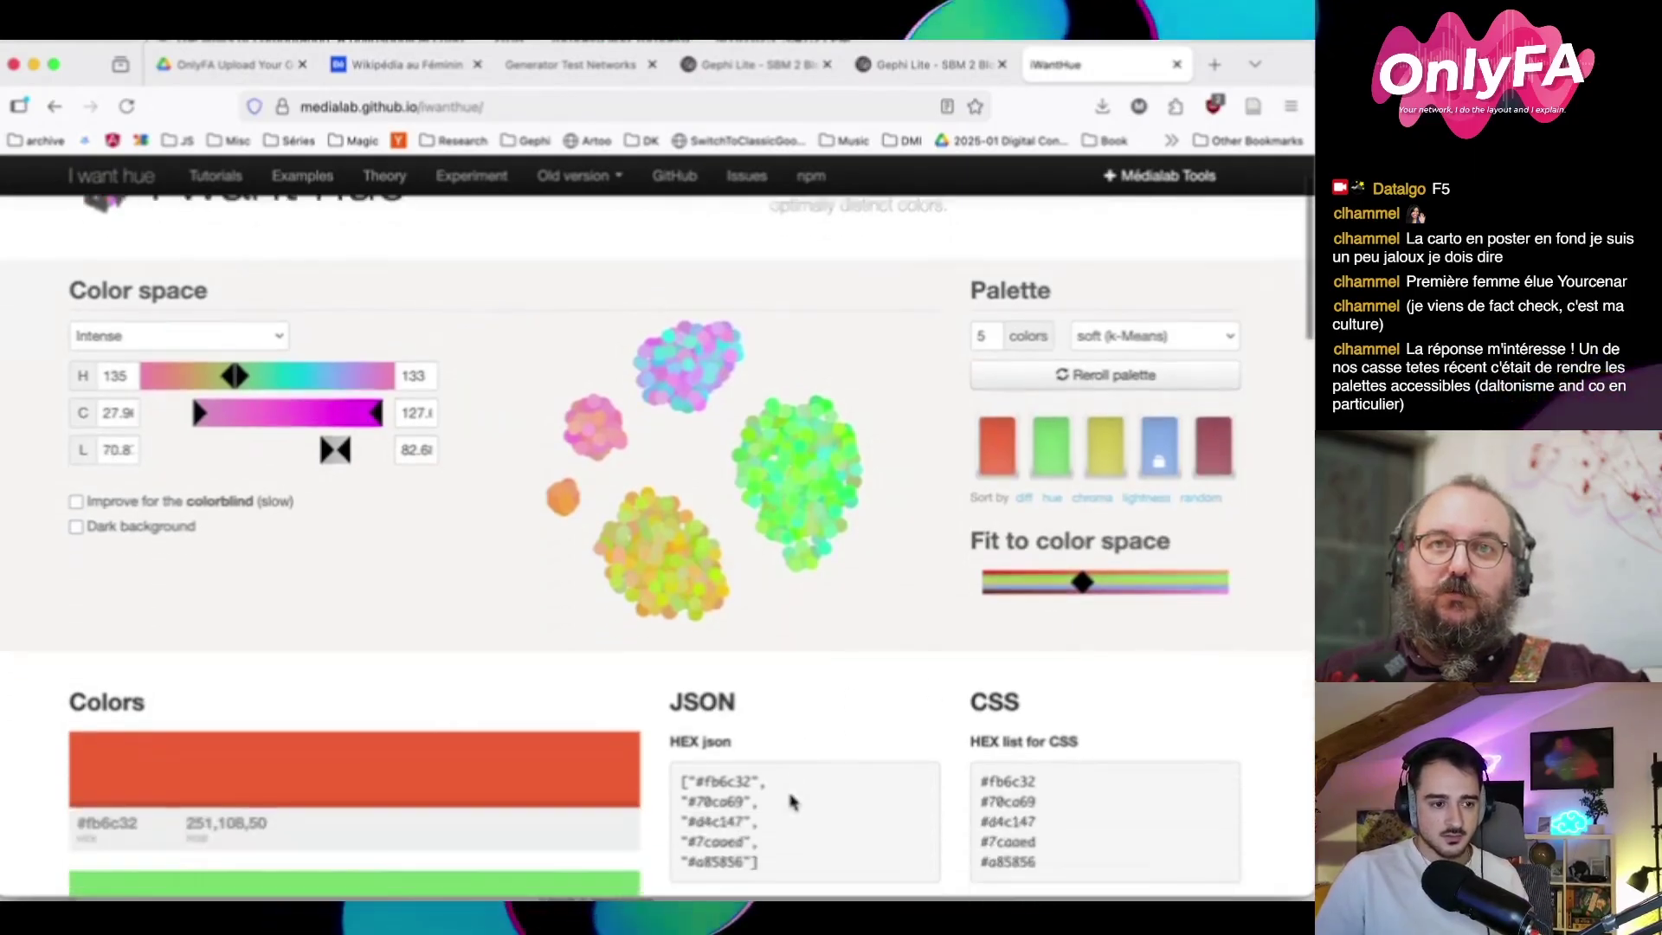
{"action": "left_click_drag", "start_coordinate": [693, 613], "coordinate": [762, 702]}
{"action": "left_click", "coordinate": [823, 638]}
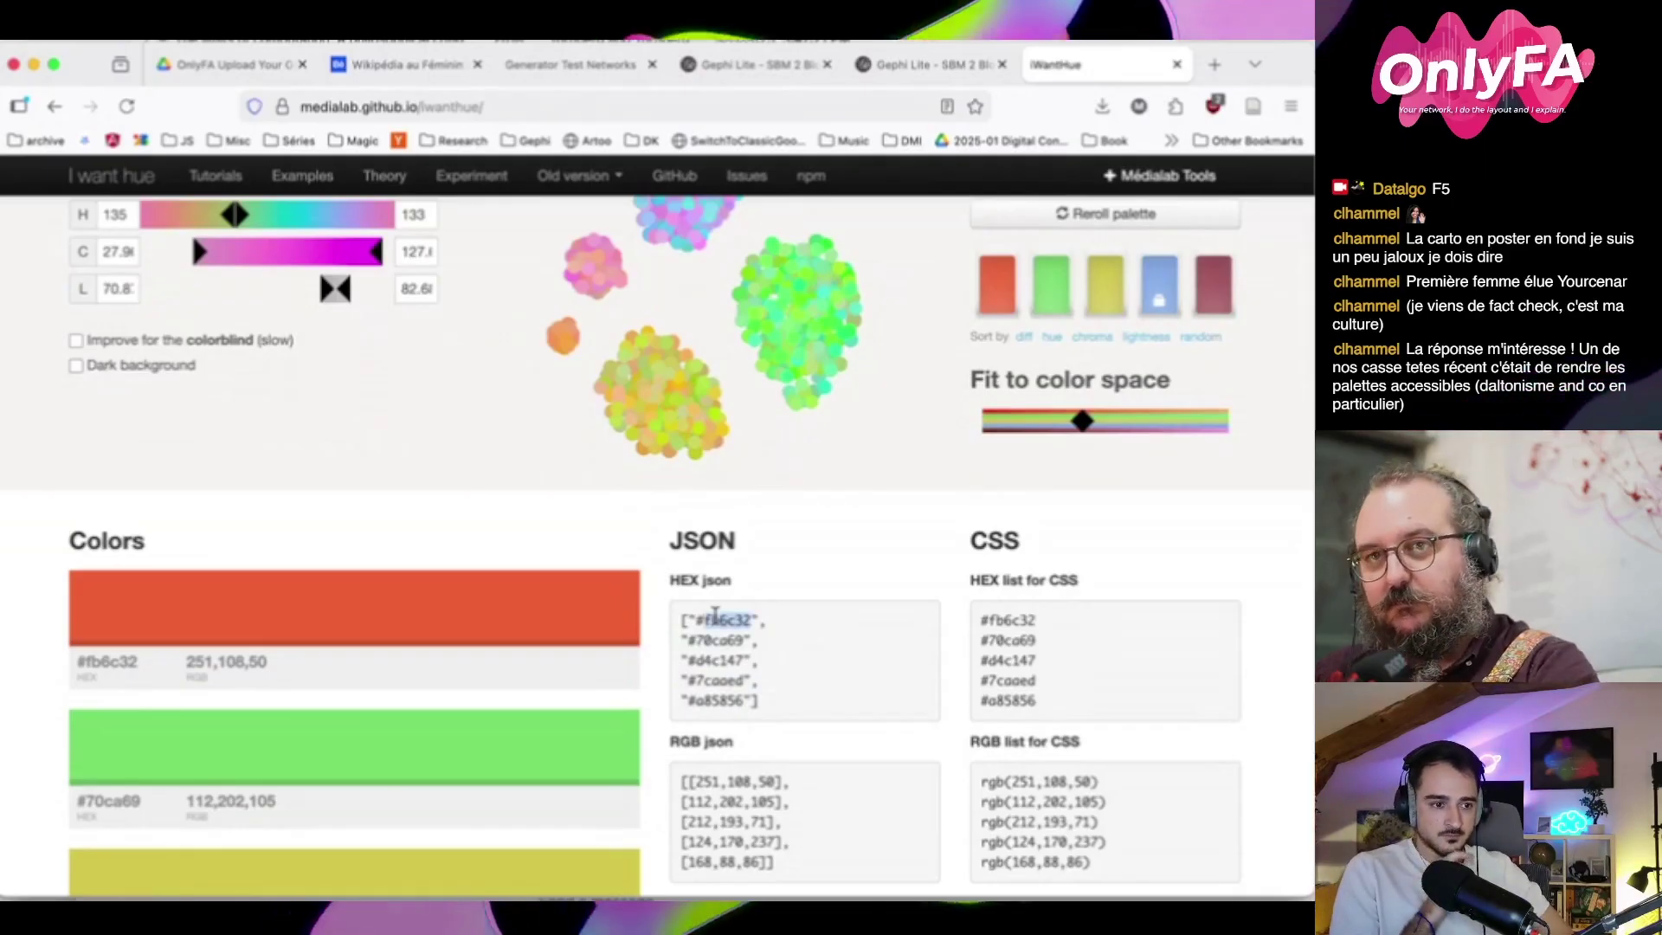
Switch to Gephi, set the color of modularity class 4 to the copied hex fb6c32, and apply the partition to the nodes
{"action": "key", "text": "super+Tab"}
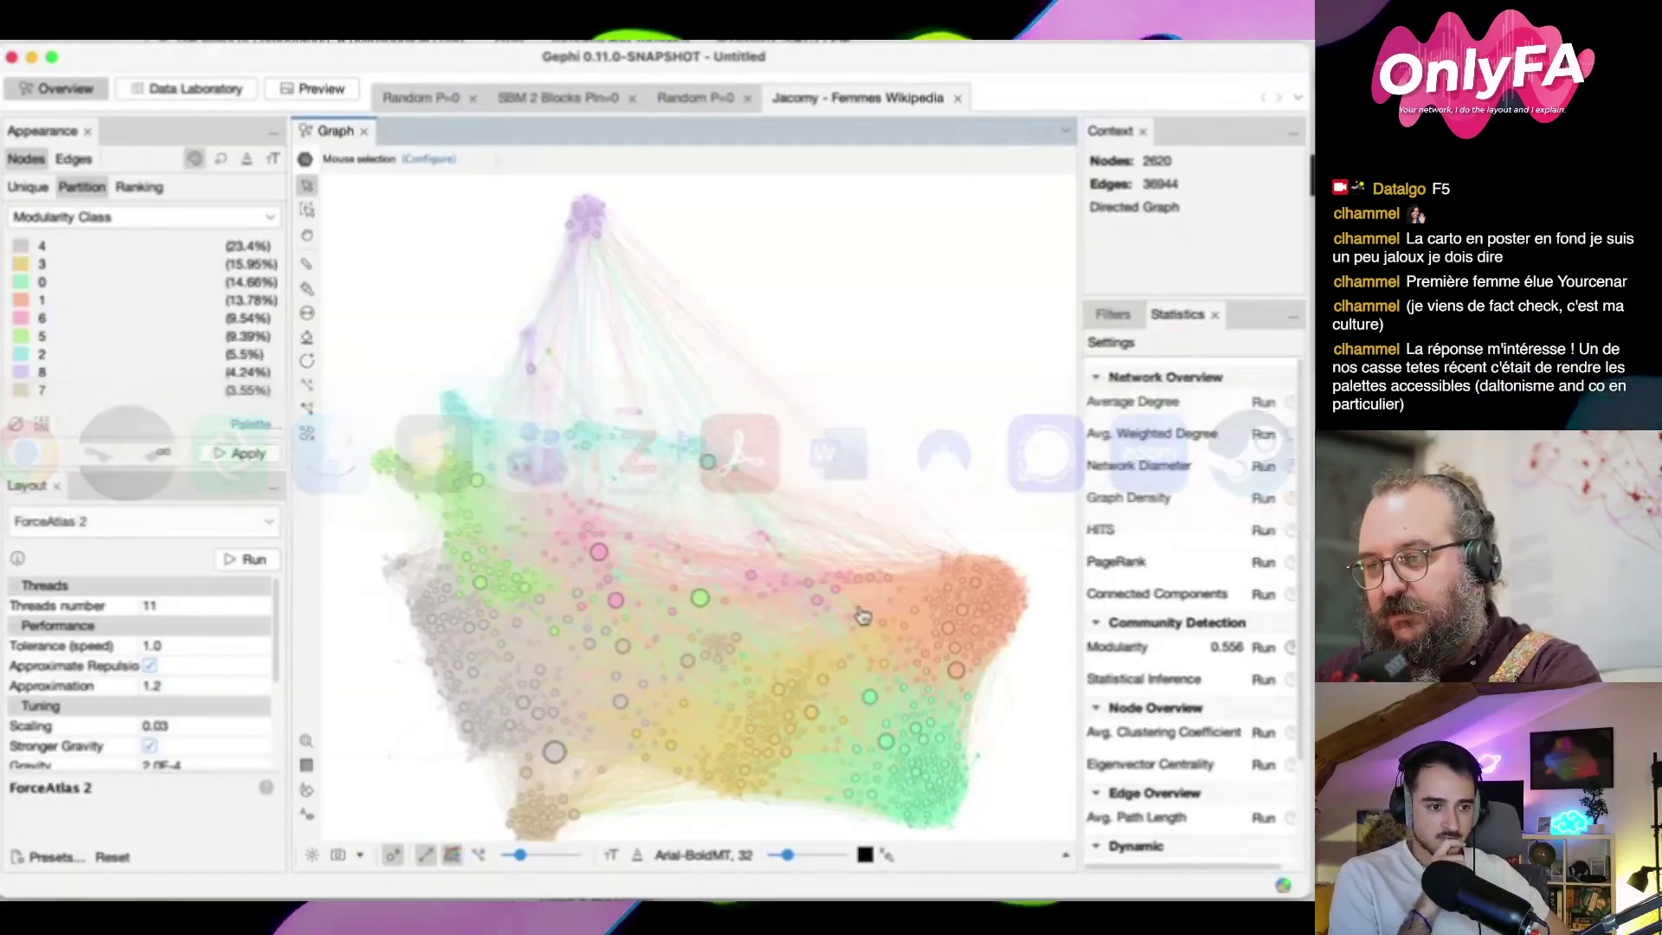
{"action": "left_click", "coordinate": [20, 247]}
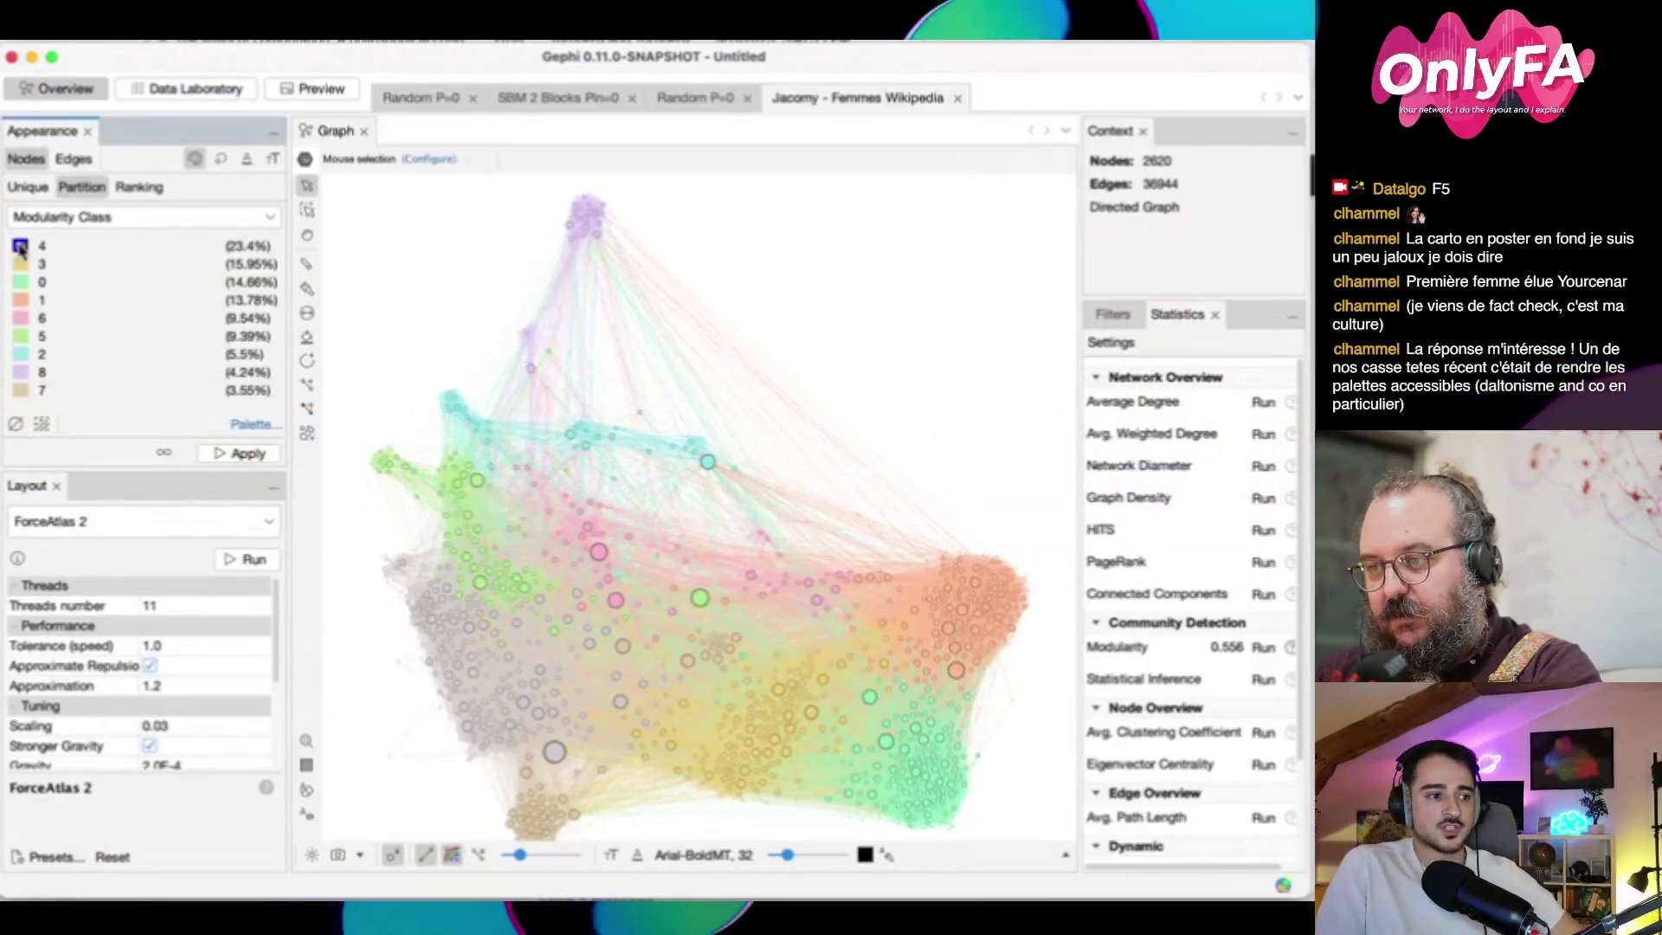
{"action": "left_click", "coordinate": [21, 249]}
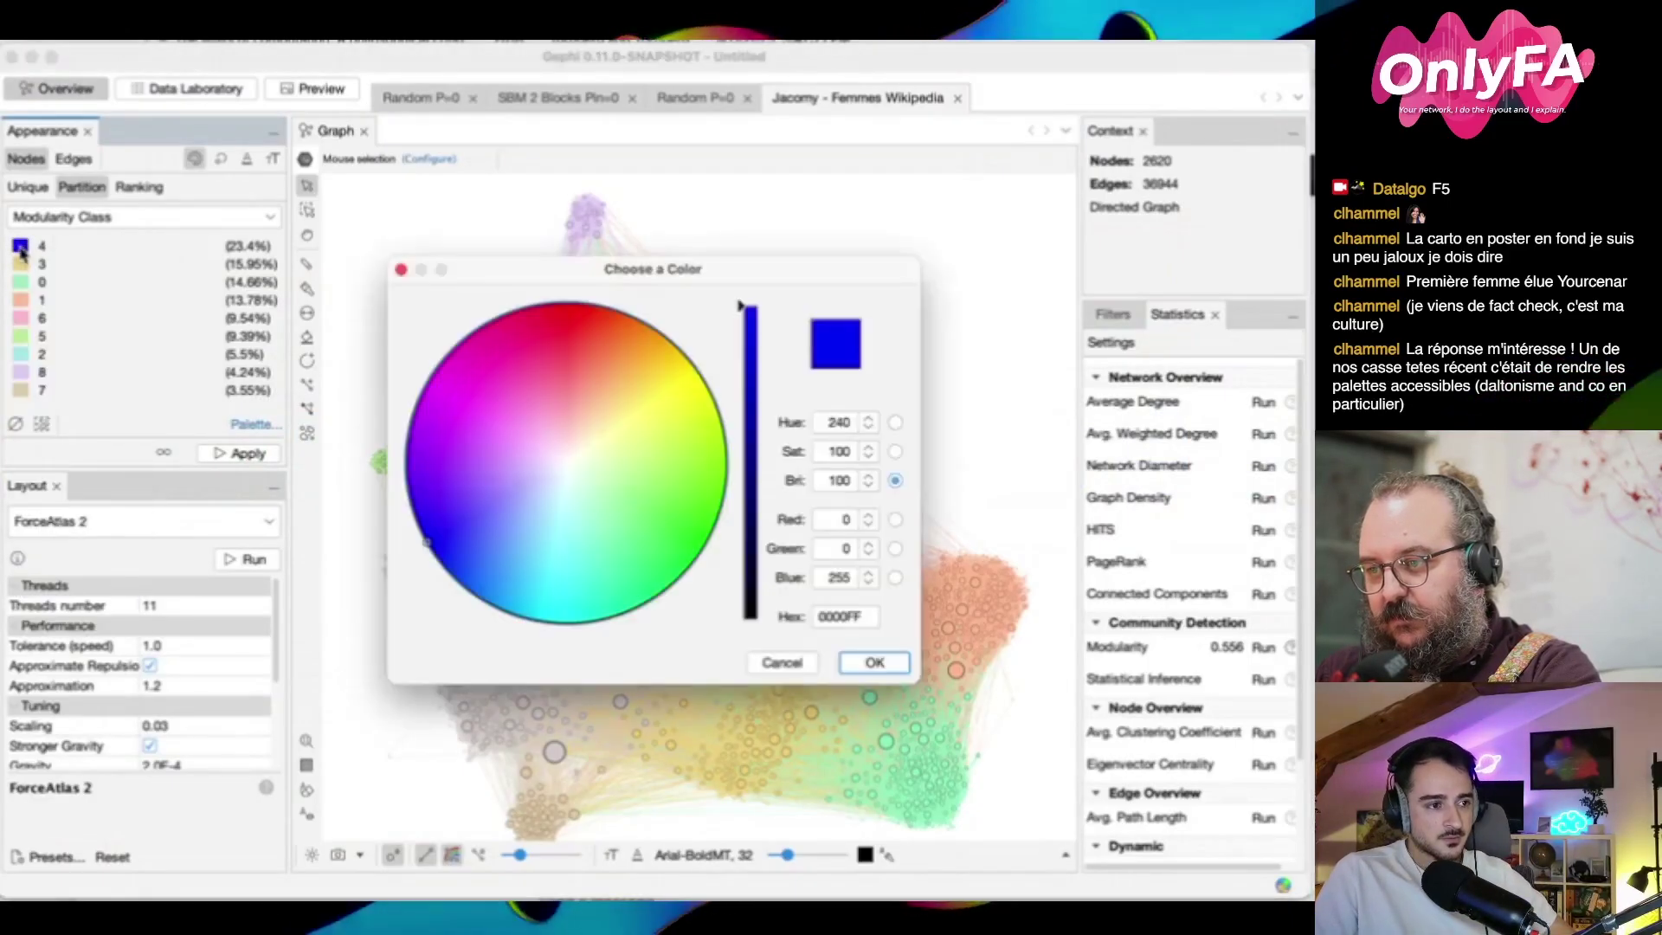
{"action": "double_click", "coordinate": [855, 614]}
{"action": "key", "text": "super+v"}
{"action": "key", "text": "Return"}
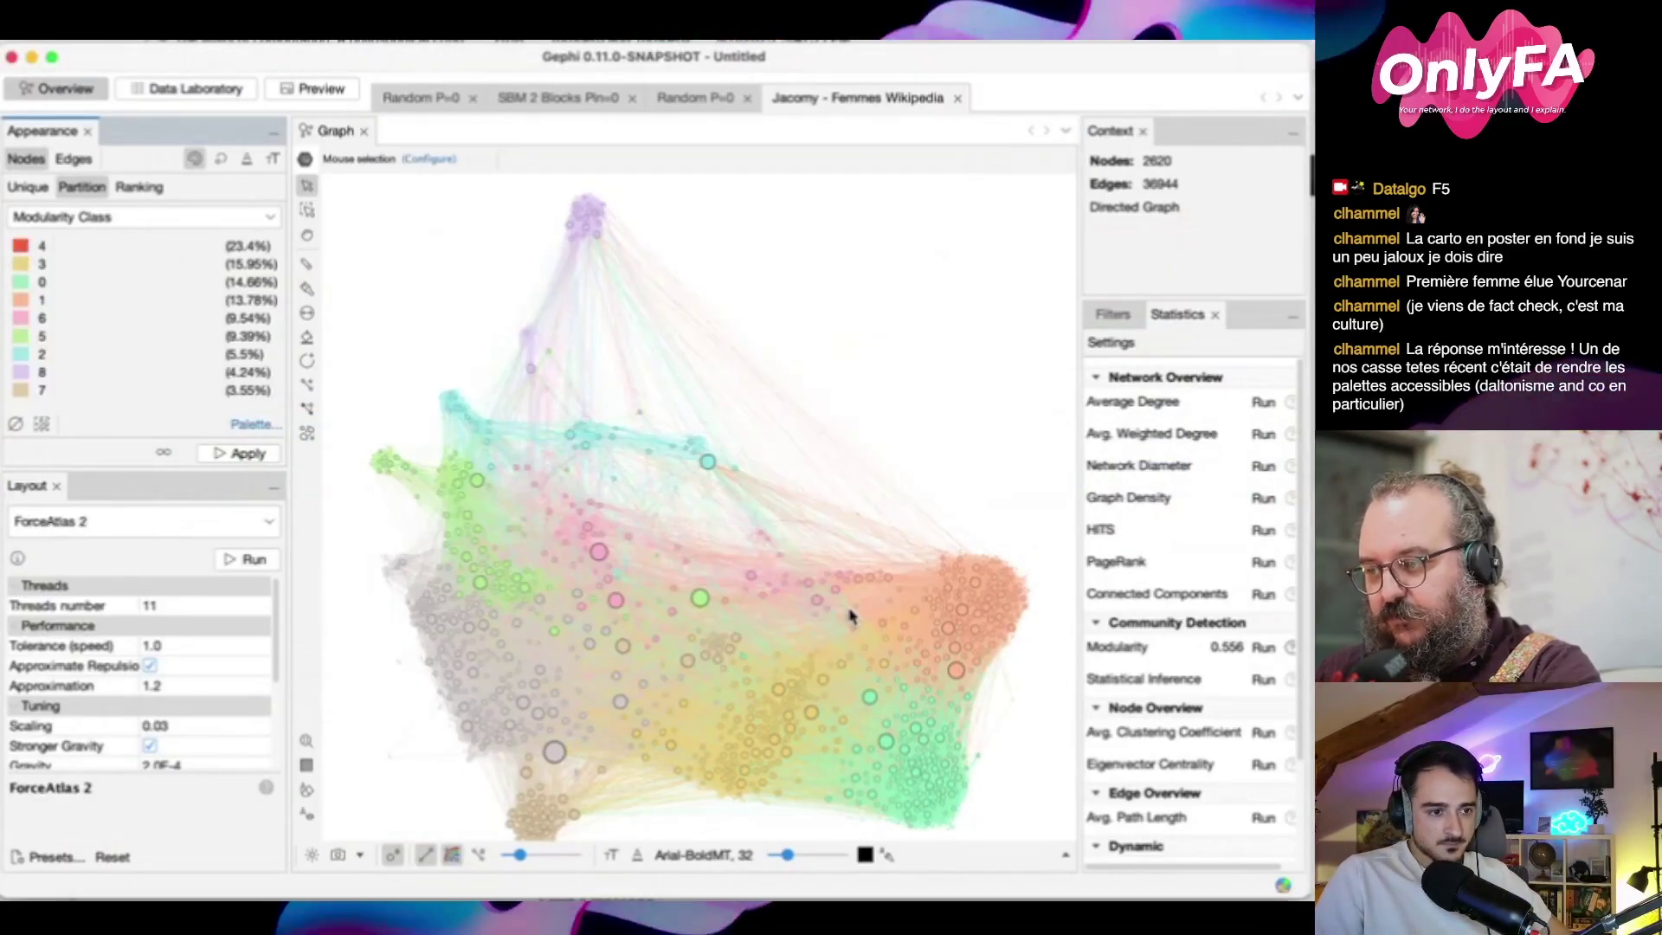
{"action": "left_click", "coordinate": [245, 455]}
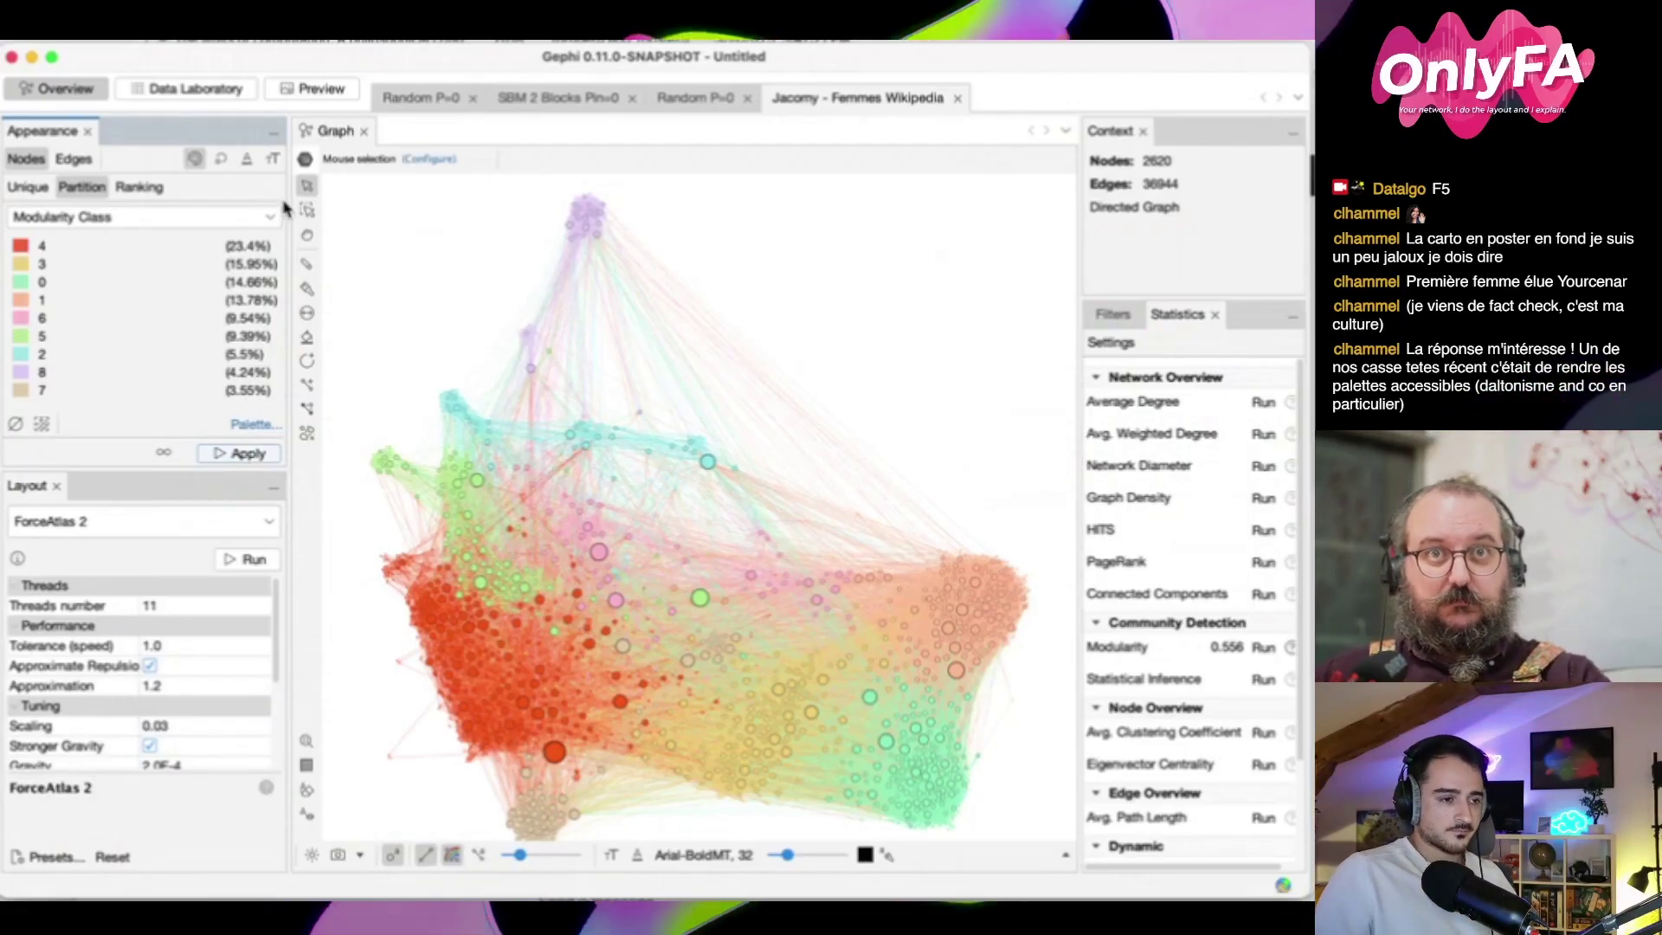
Return to iWantHue, reload the page, choose the Pimp color space preset, and generate a five-color palette
{"action": "key", "text": "super+Tab"}
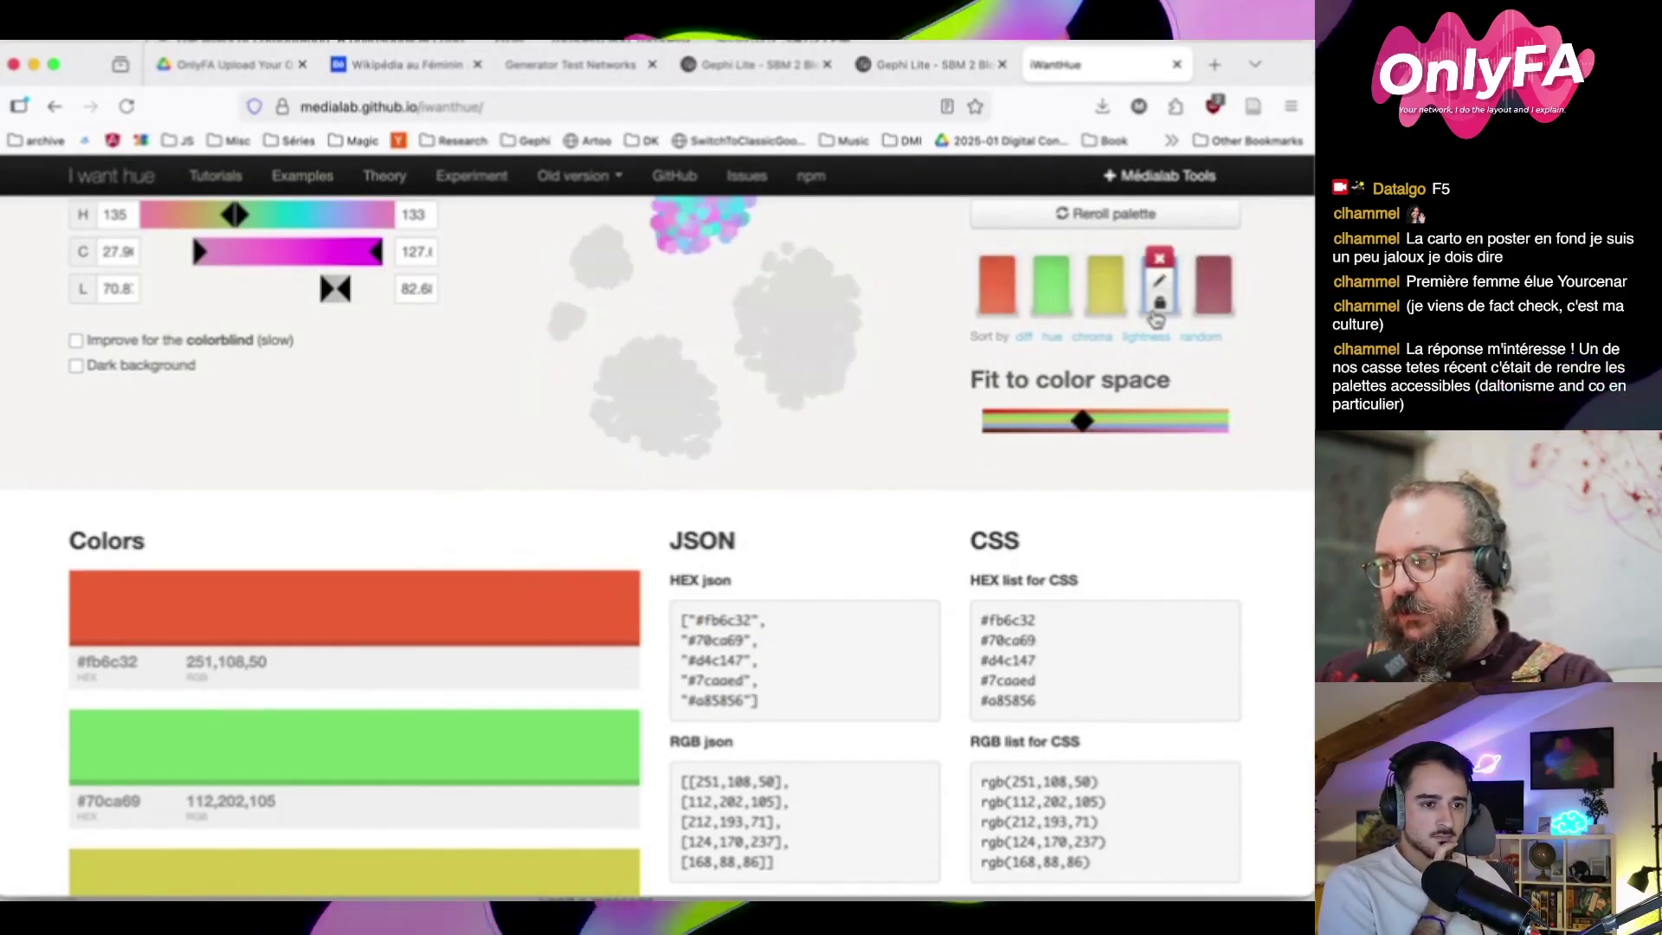
{"action": "left_click", "coordinate": [128, 108]}
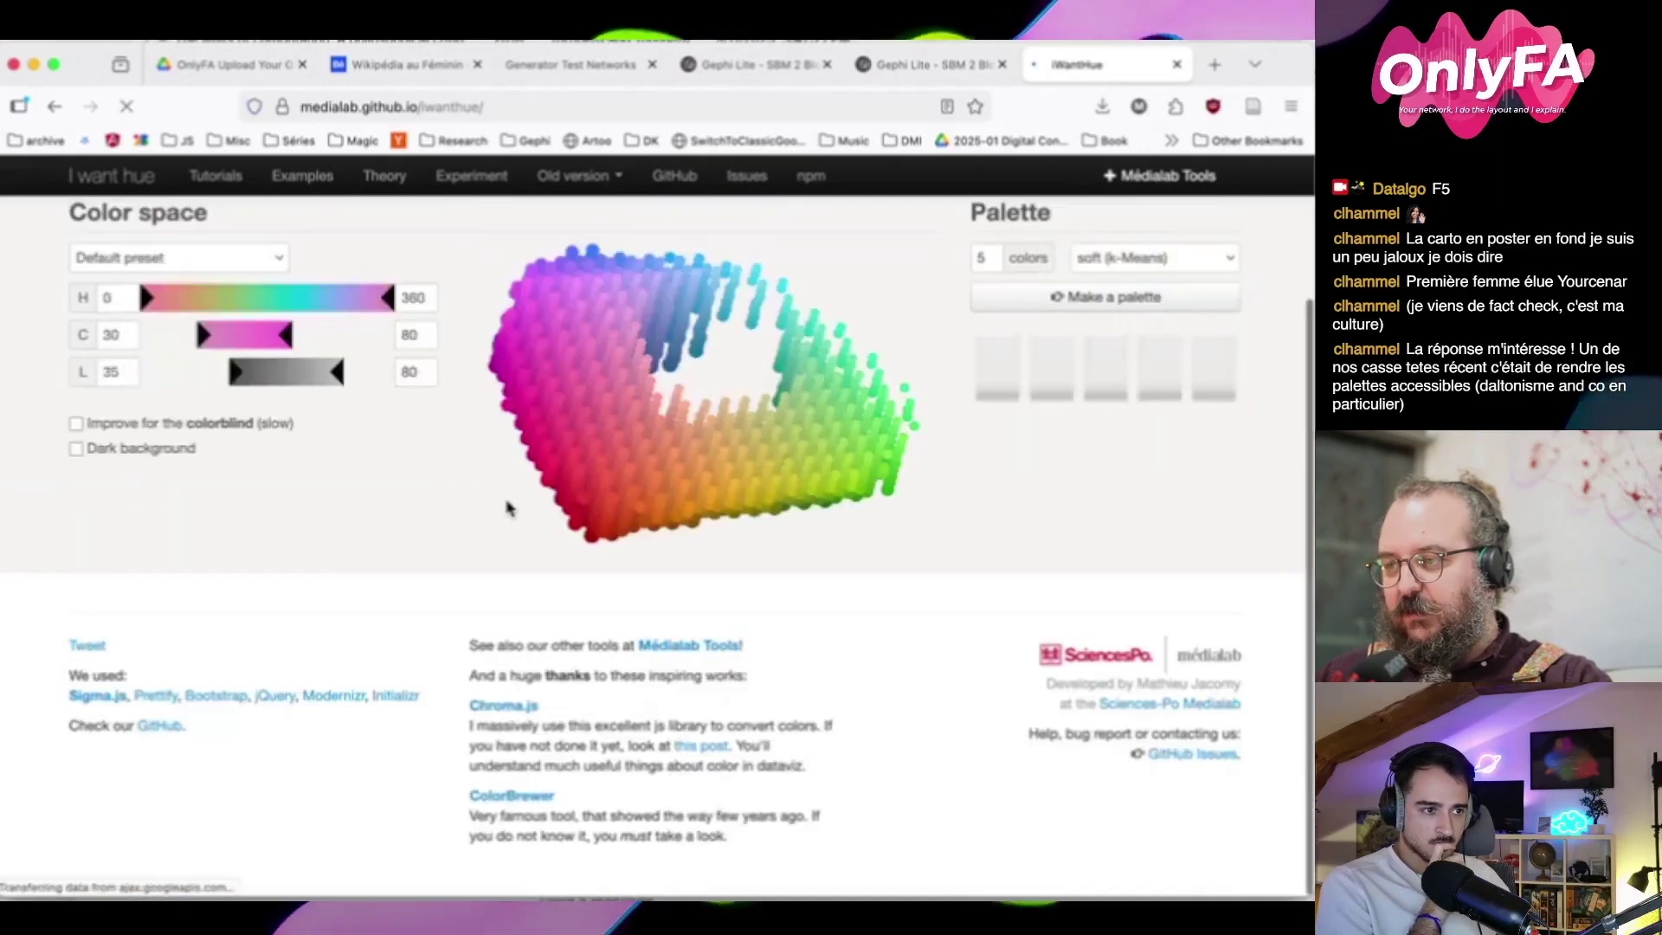
{"action": "left_click", "coordinate": [173, 252]}
{"action": "left_click", "coordinate": [211, 439]}
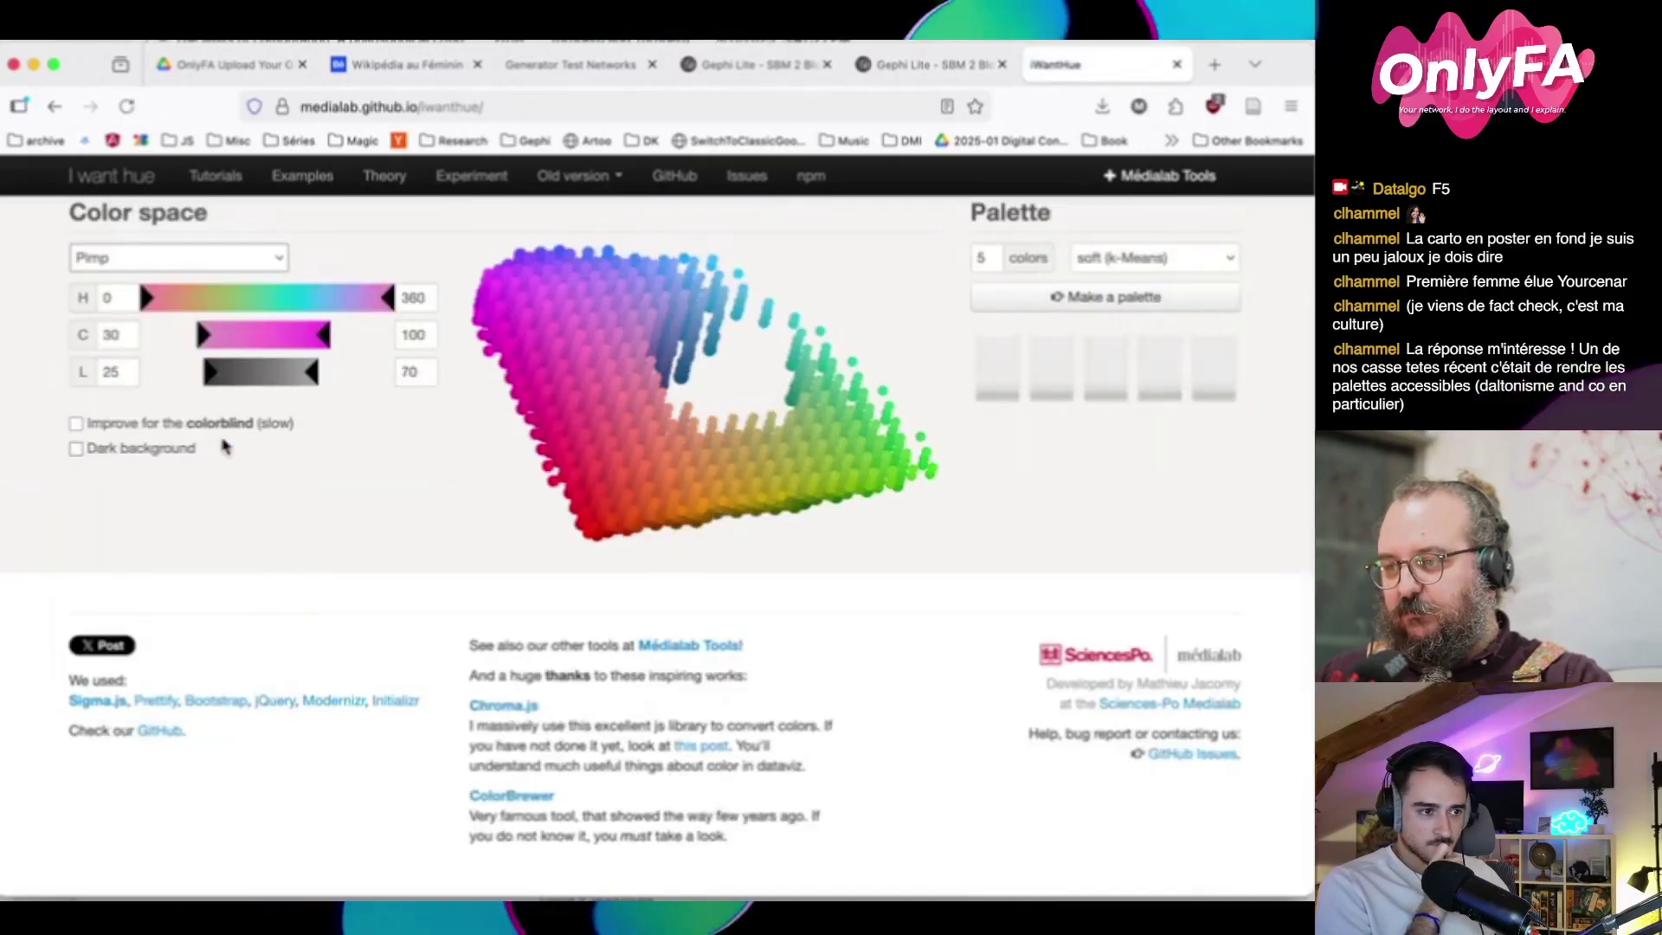
{"action": "left_click", "coordinate": [1065, 297]}
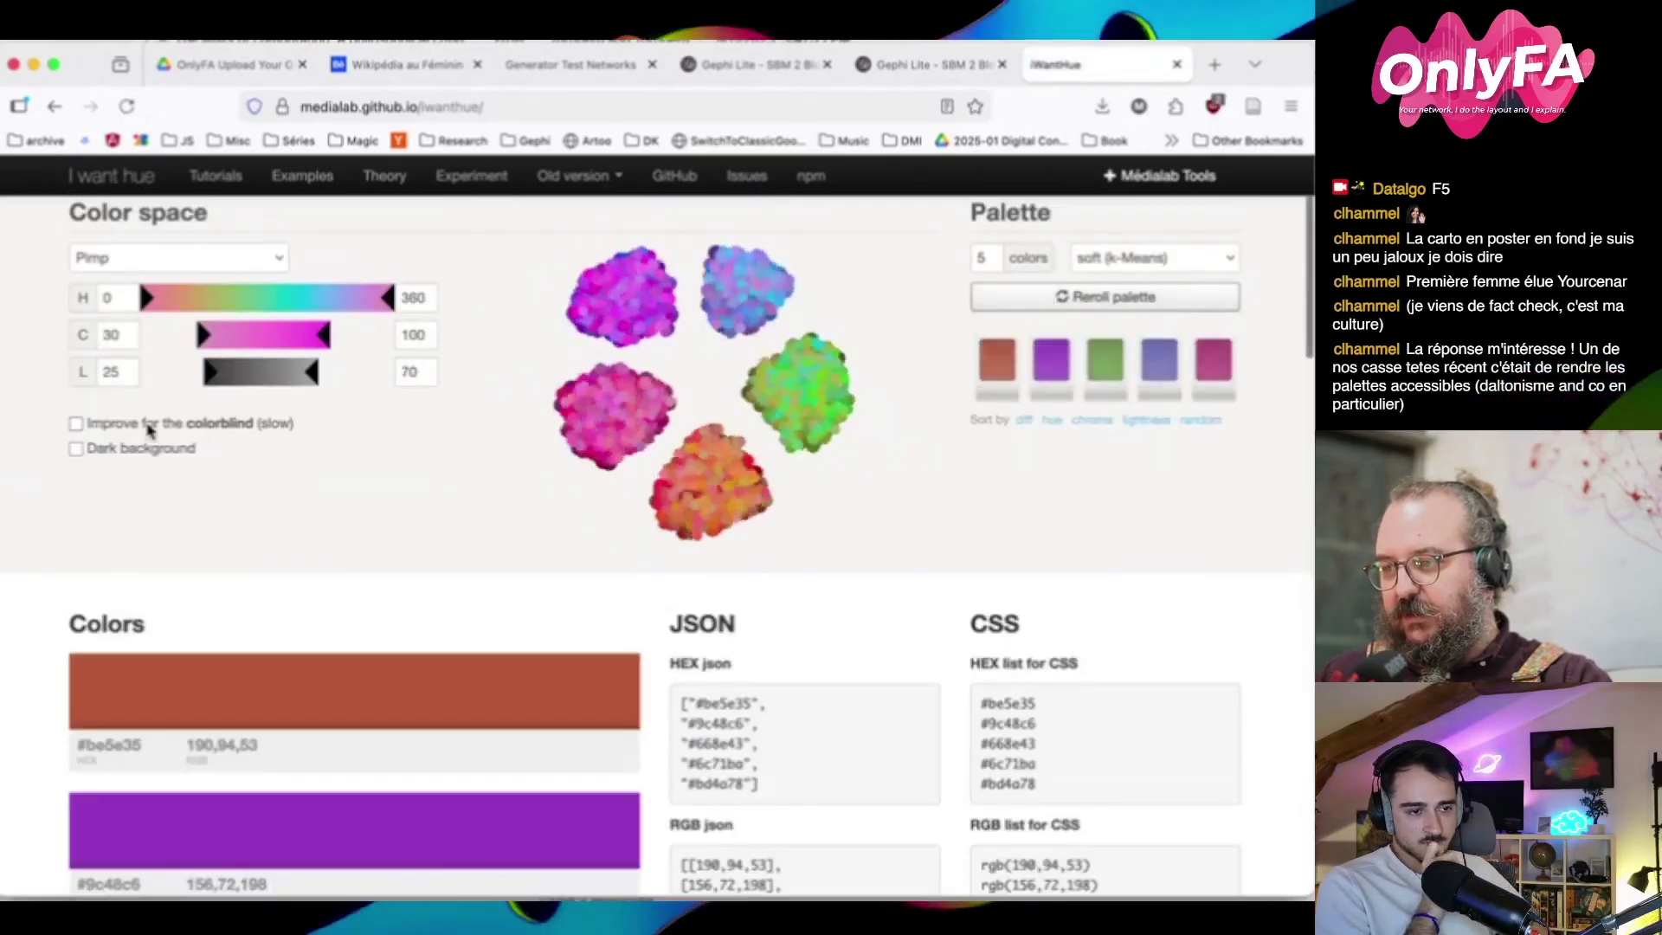
Examine the differentiation report's color pairs by default, Protanope, Deuteranope and Tritanope distance
{"action": "scroll", "coordinate": [328, 547], "scroll_direction": "down", "scroll_amount": 5}
{"action": "scroll", "coordinate": [327, 547], "scroll_direction": "down", "scroll_amount": 10}
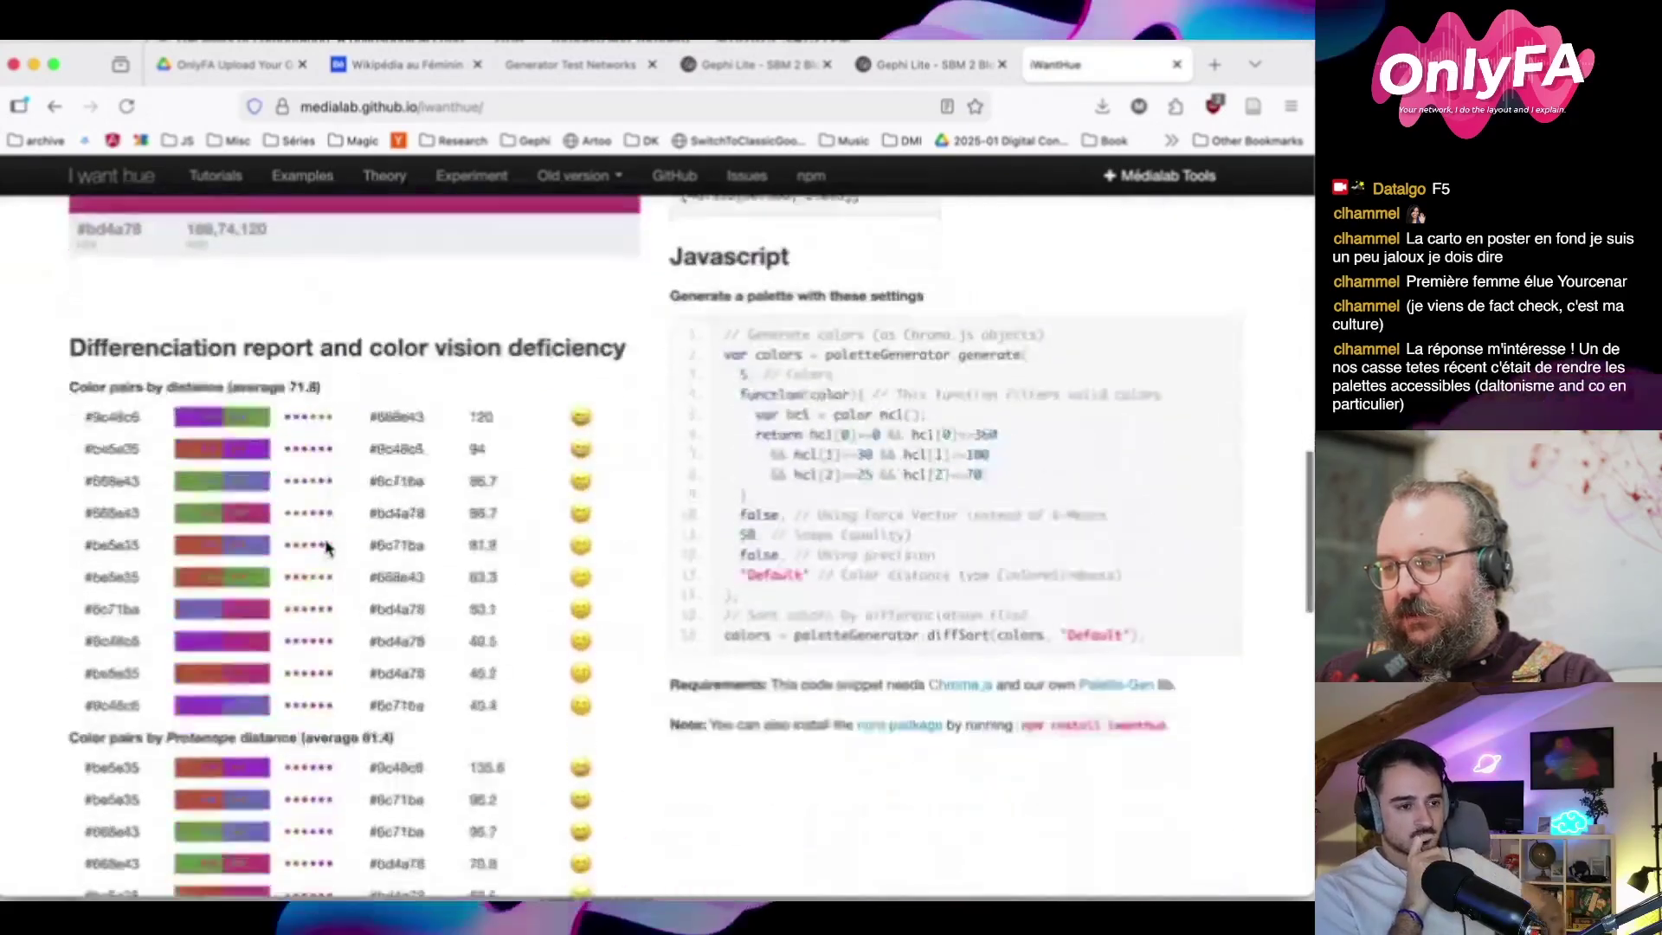
{"action": "scroll", "coordinate": [352, 493], "scroll_direction": "up", "scroll_amount": 3}
{"action": "scroll", "coordinate": [353, 500], "scroll_direction": "up", "scroll_amount": 1}
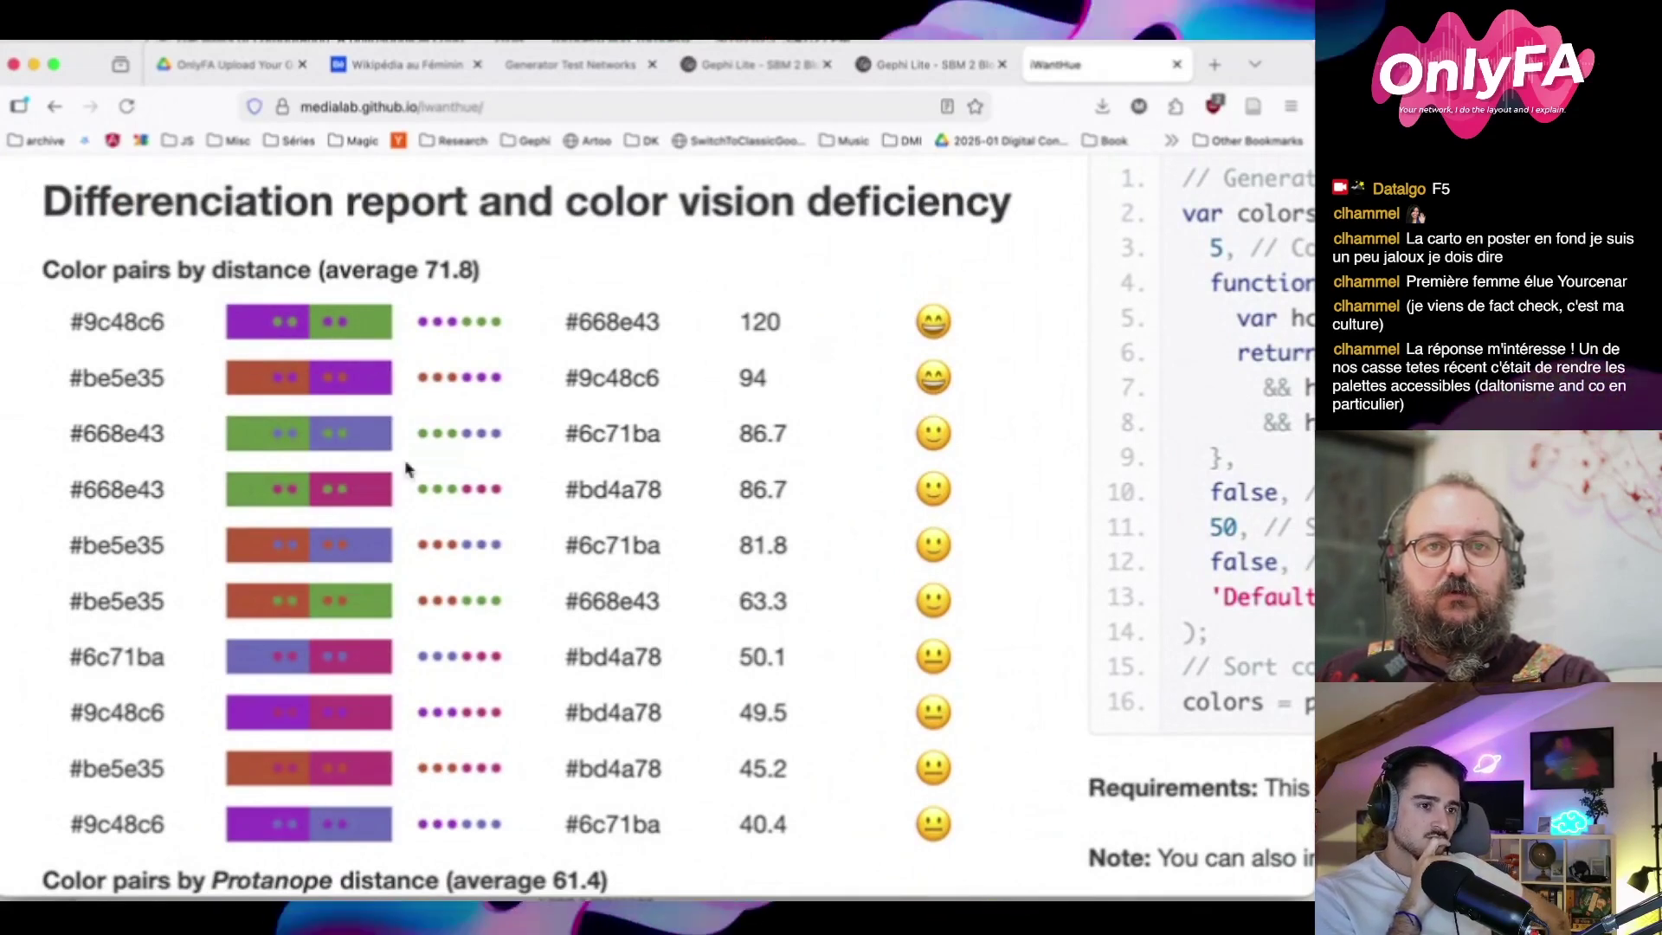
{"action": "scroll", "coordinate": [502, 475], "scroll_direction": "down", "scroll_amount": 10}
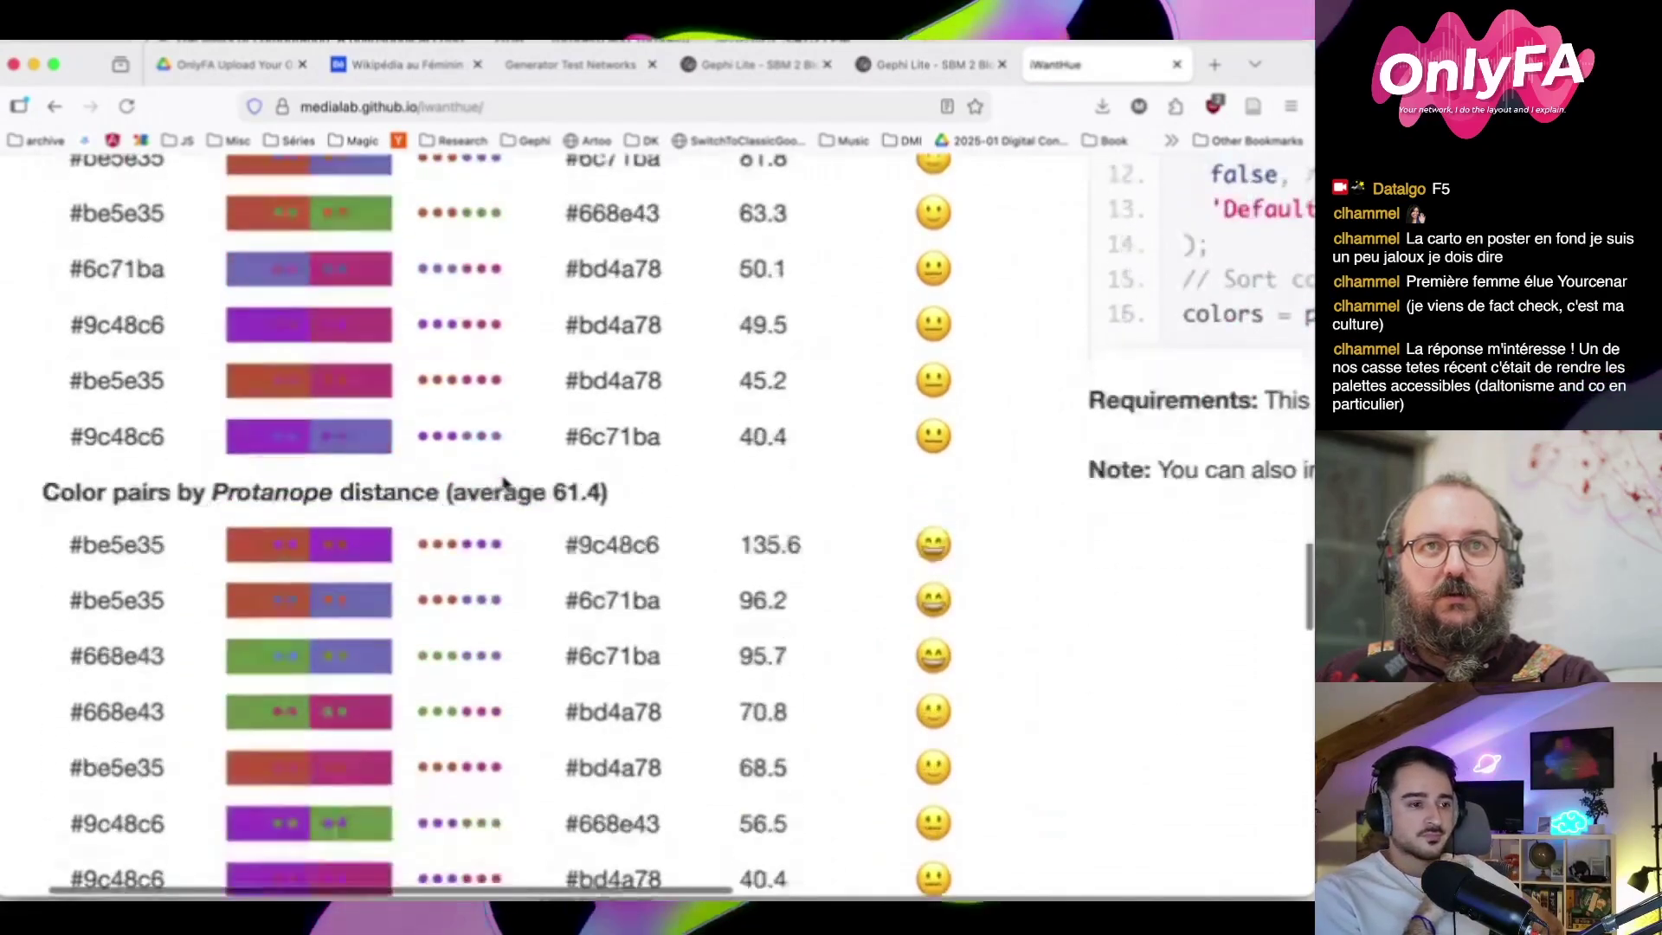
{"action": "scroll", "coordinate": [502, 482], "scroll_direction": "down", "scroll_amount": 18}
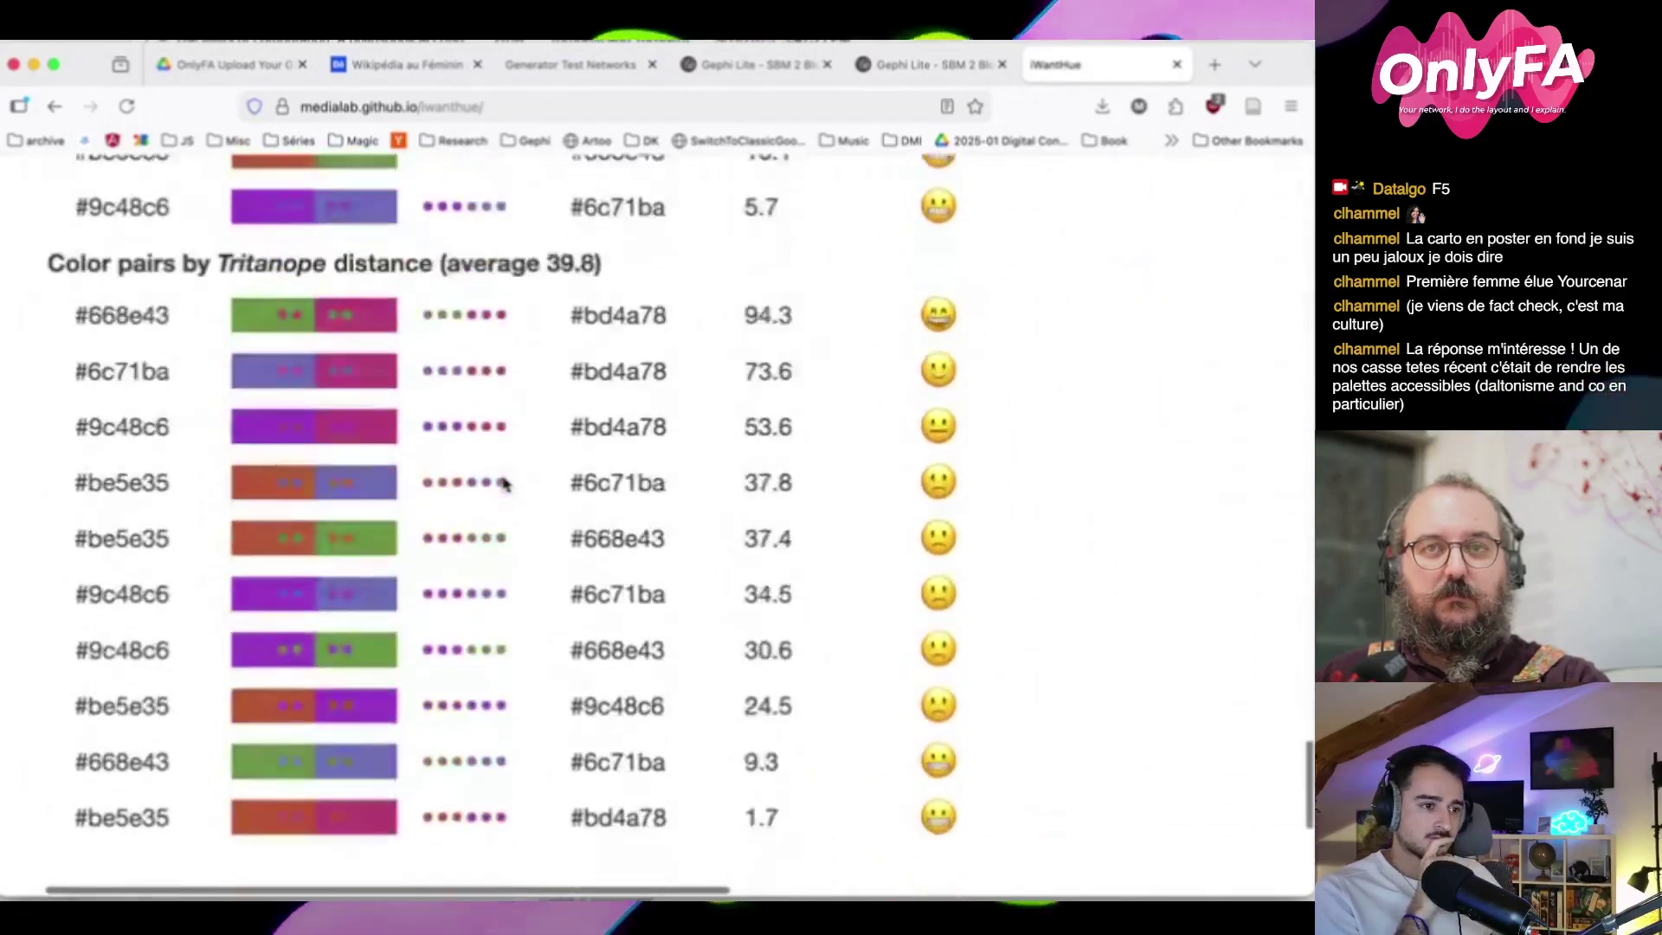
{"action": "scroll", "coordinate": [504, 482], "scroll_direction": "up", "scroll_amount": 10}
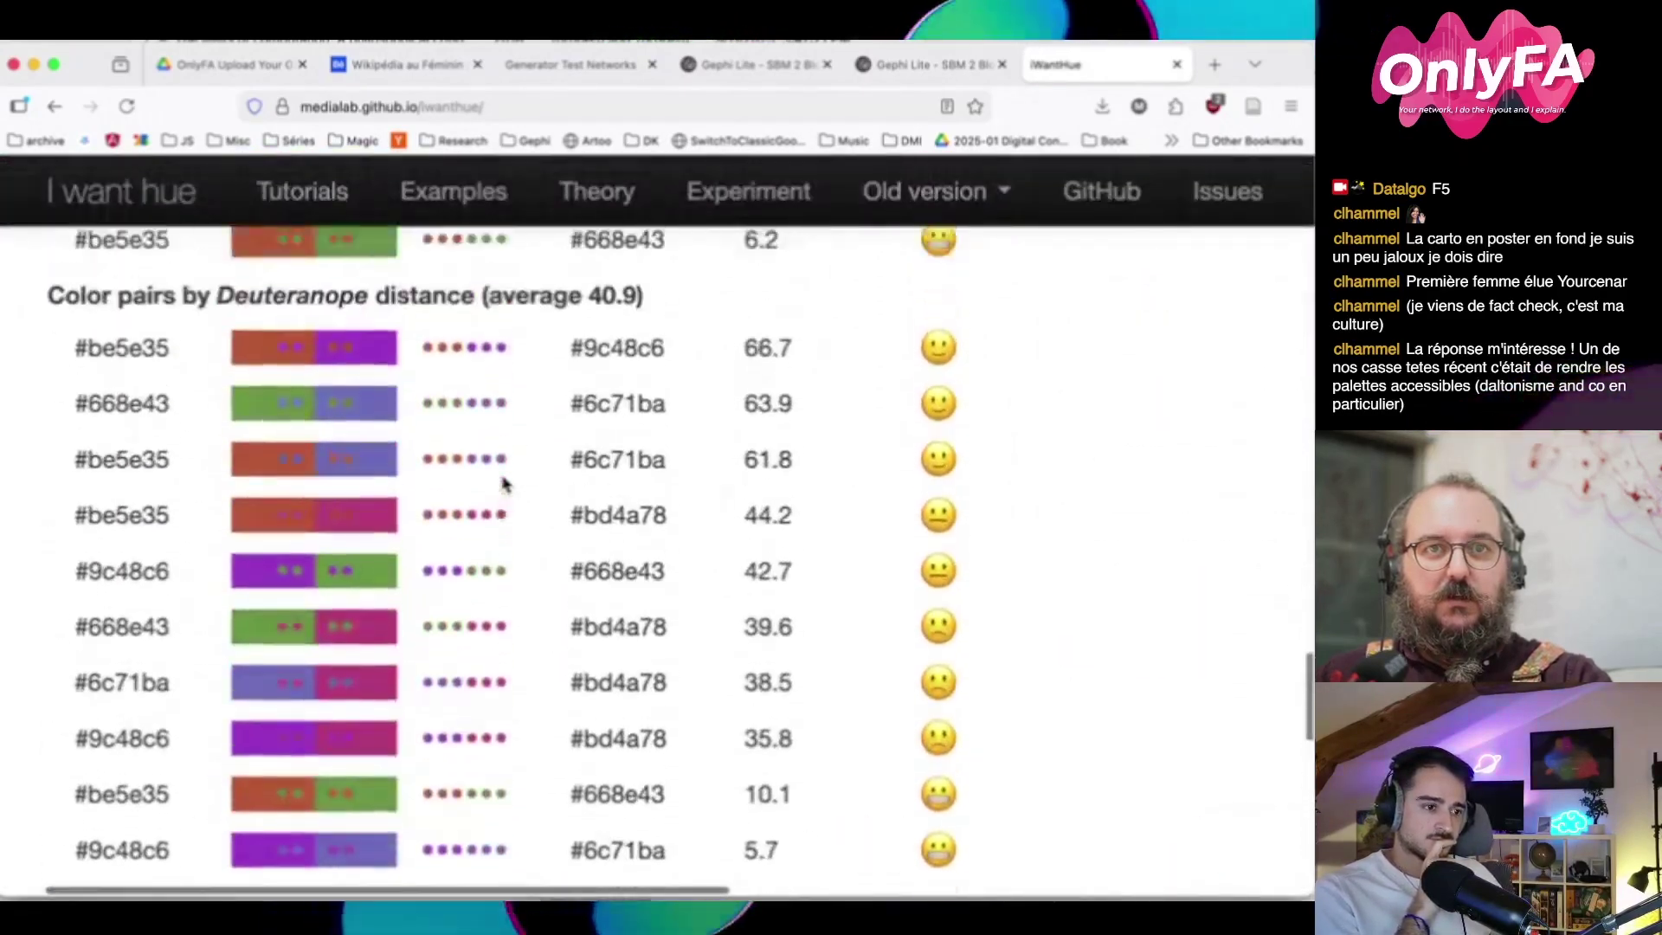
{"action": "scroll", "coordinate": [504, 483], "scroll_direction": "up", "scroll_amount": 5}
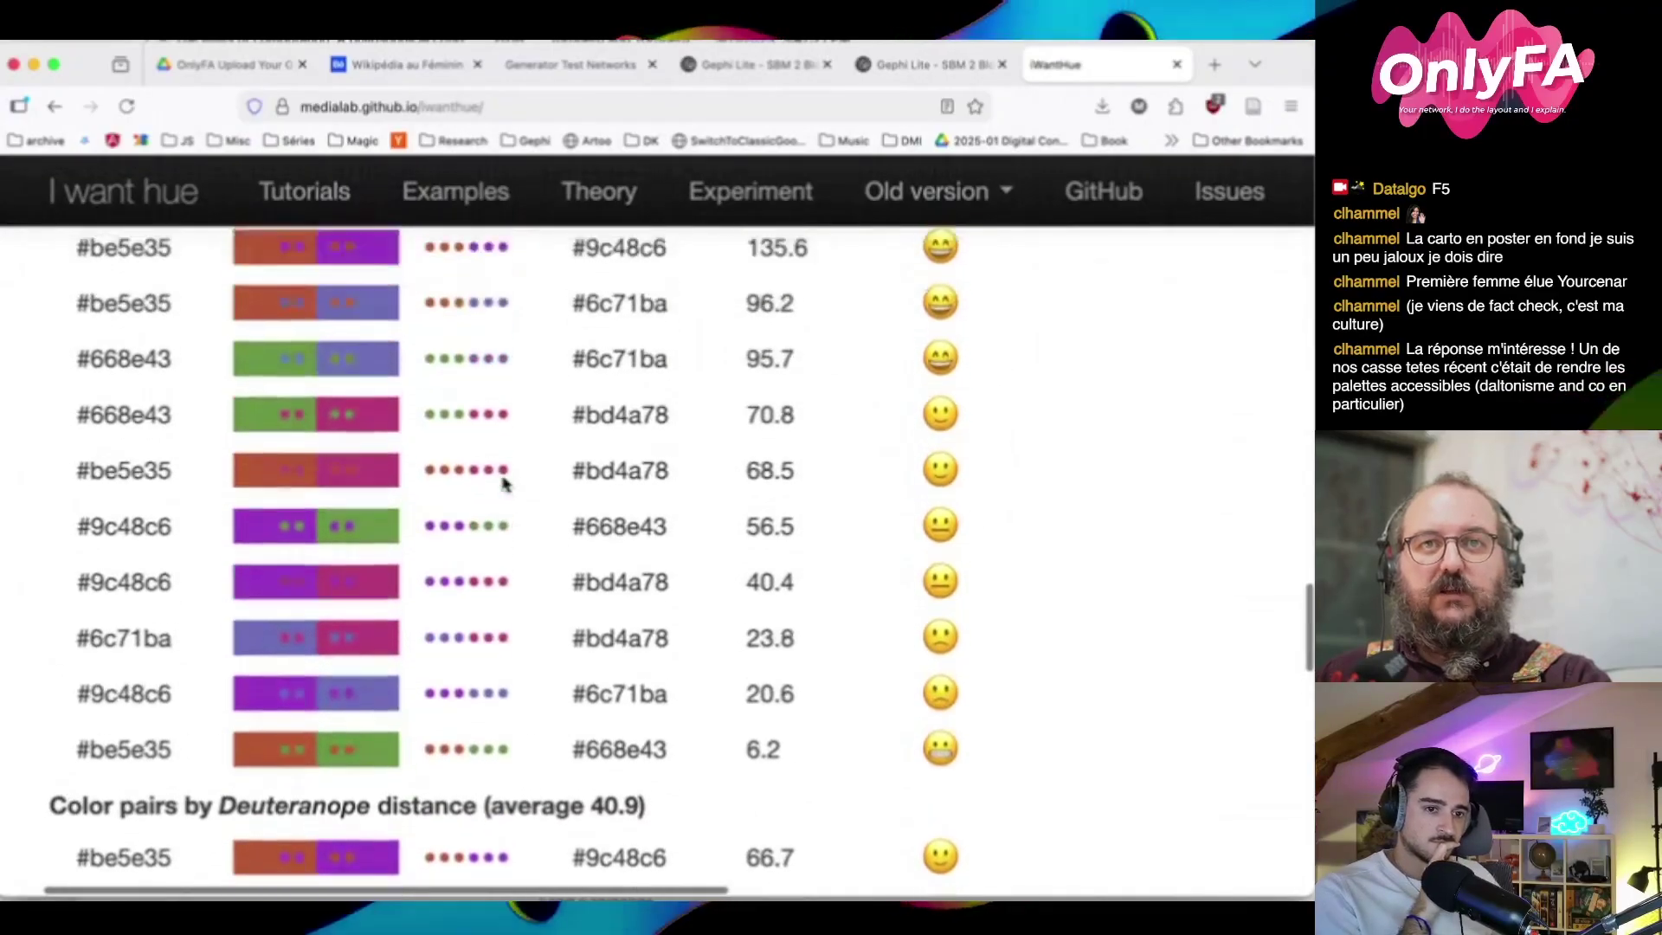
{"action": "key", "text": "super+0"}
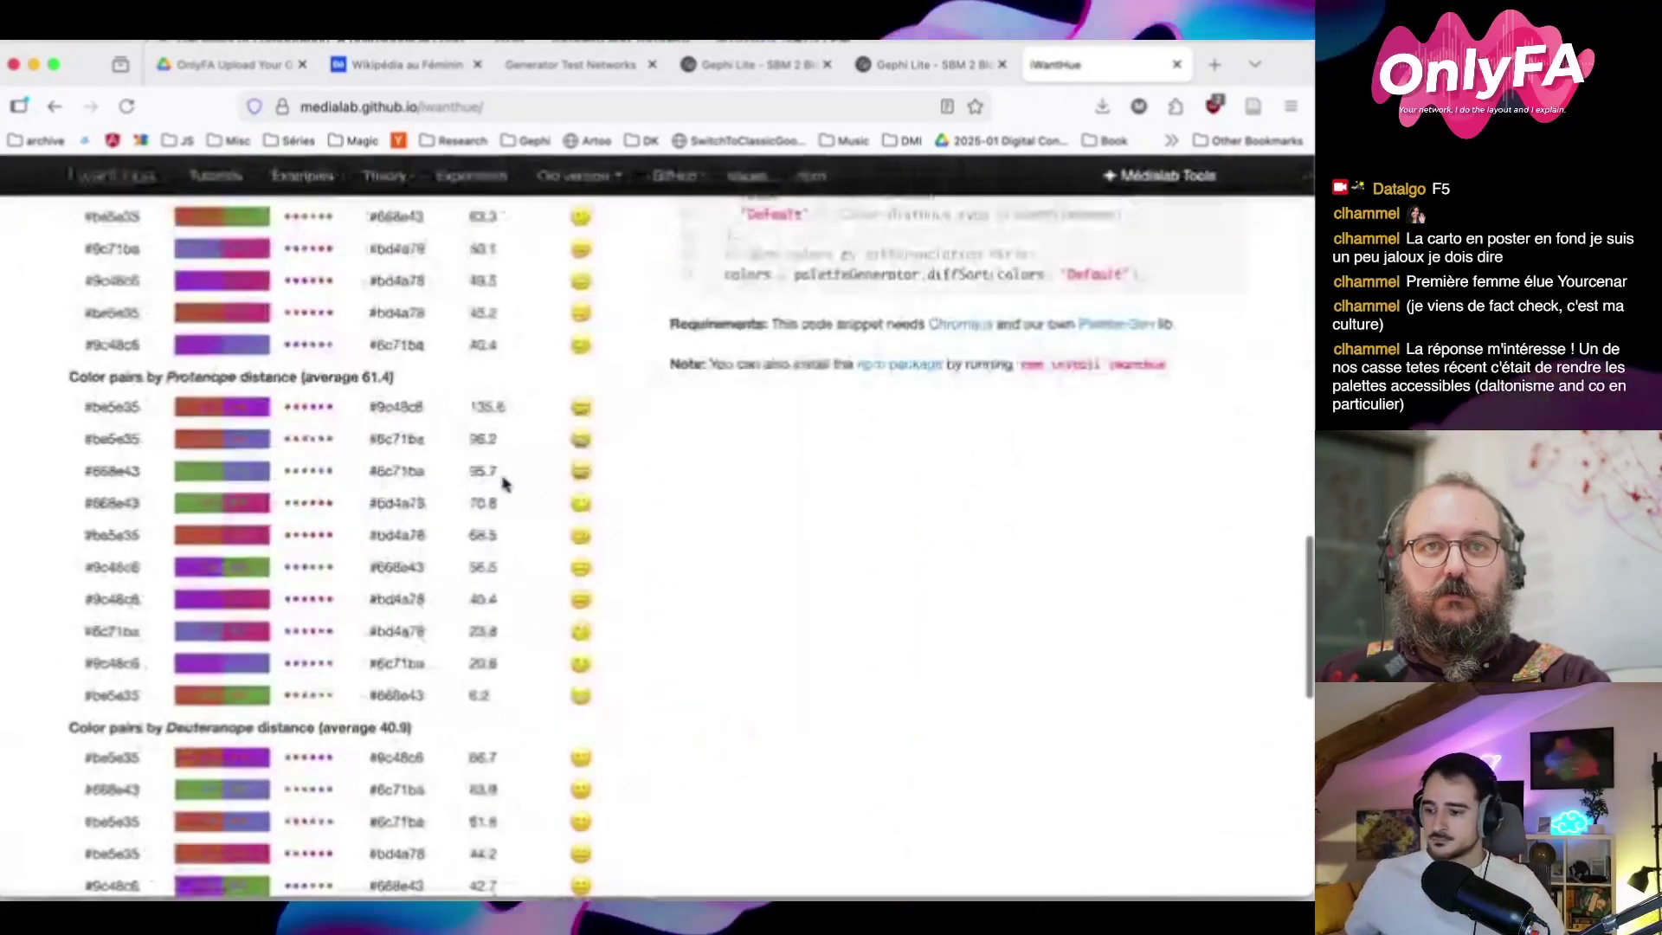
{"action": "scroll", "coordinate": [503, 483], "scroll_direction": "up", "scroll_amount": 10}
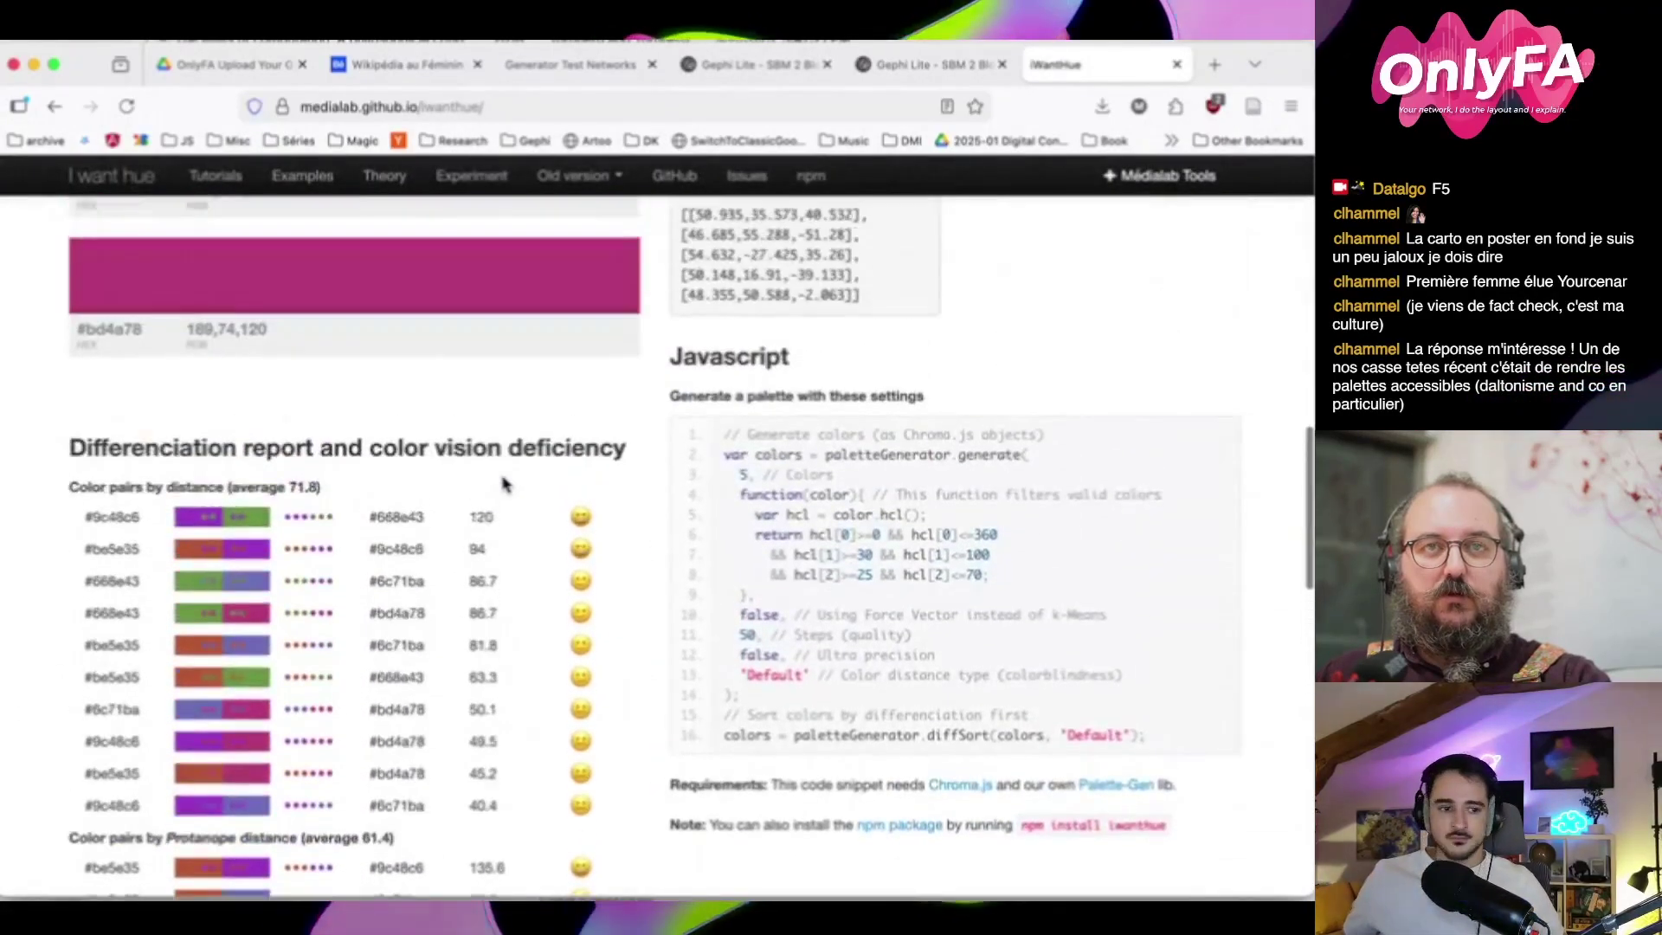
Enable the colorblind improvement option and regenerate the five-color palette
{"action": "scroll", "coordinate": [504, 483], "scroll_direction": "up", "scroll_amount": 10}
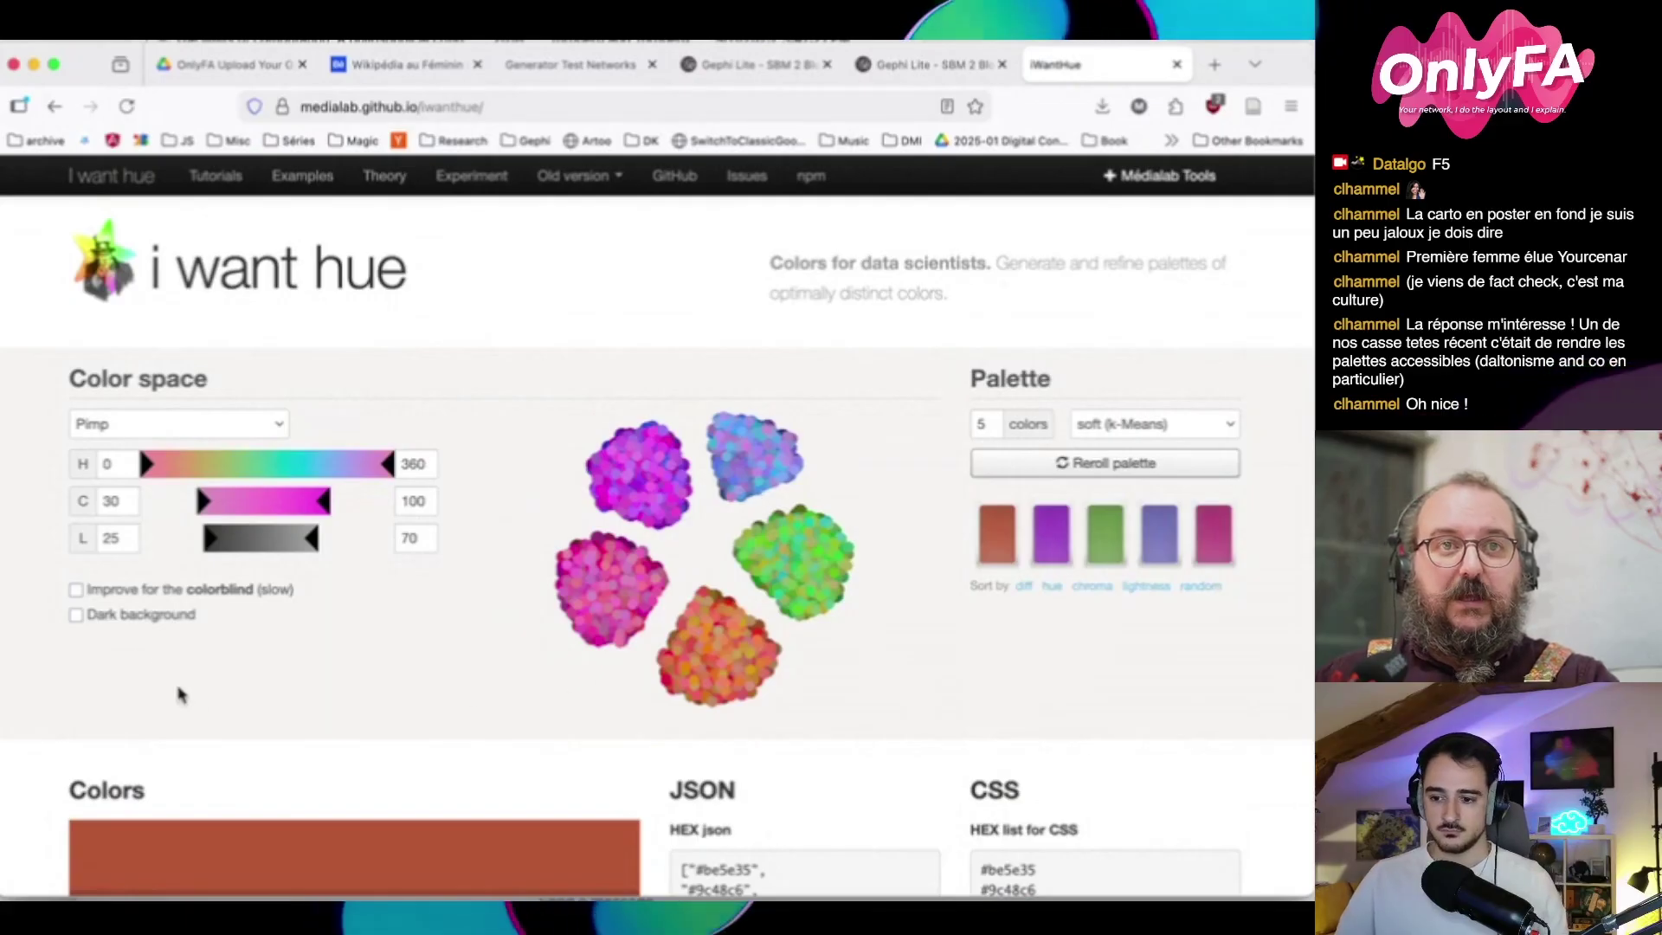
{"action": "left_click", "coordinate": [76, 592]}
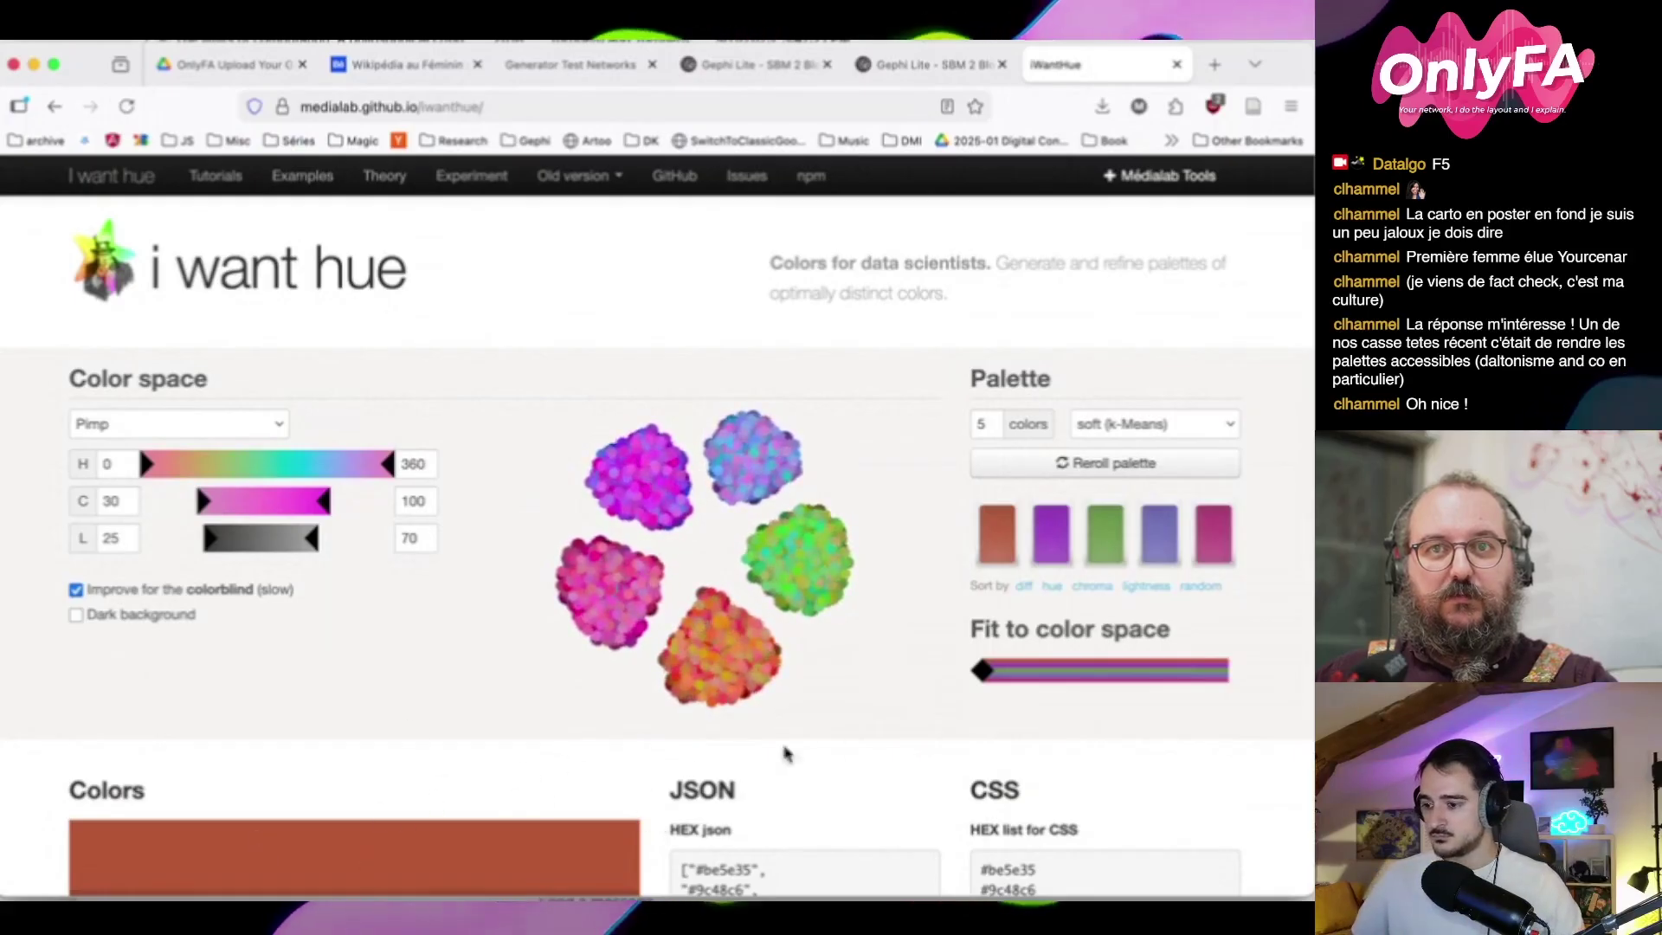
{"action": "left_click", "coordinate": [1024, 465]}
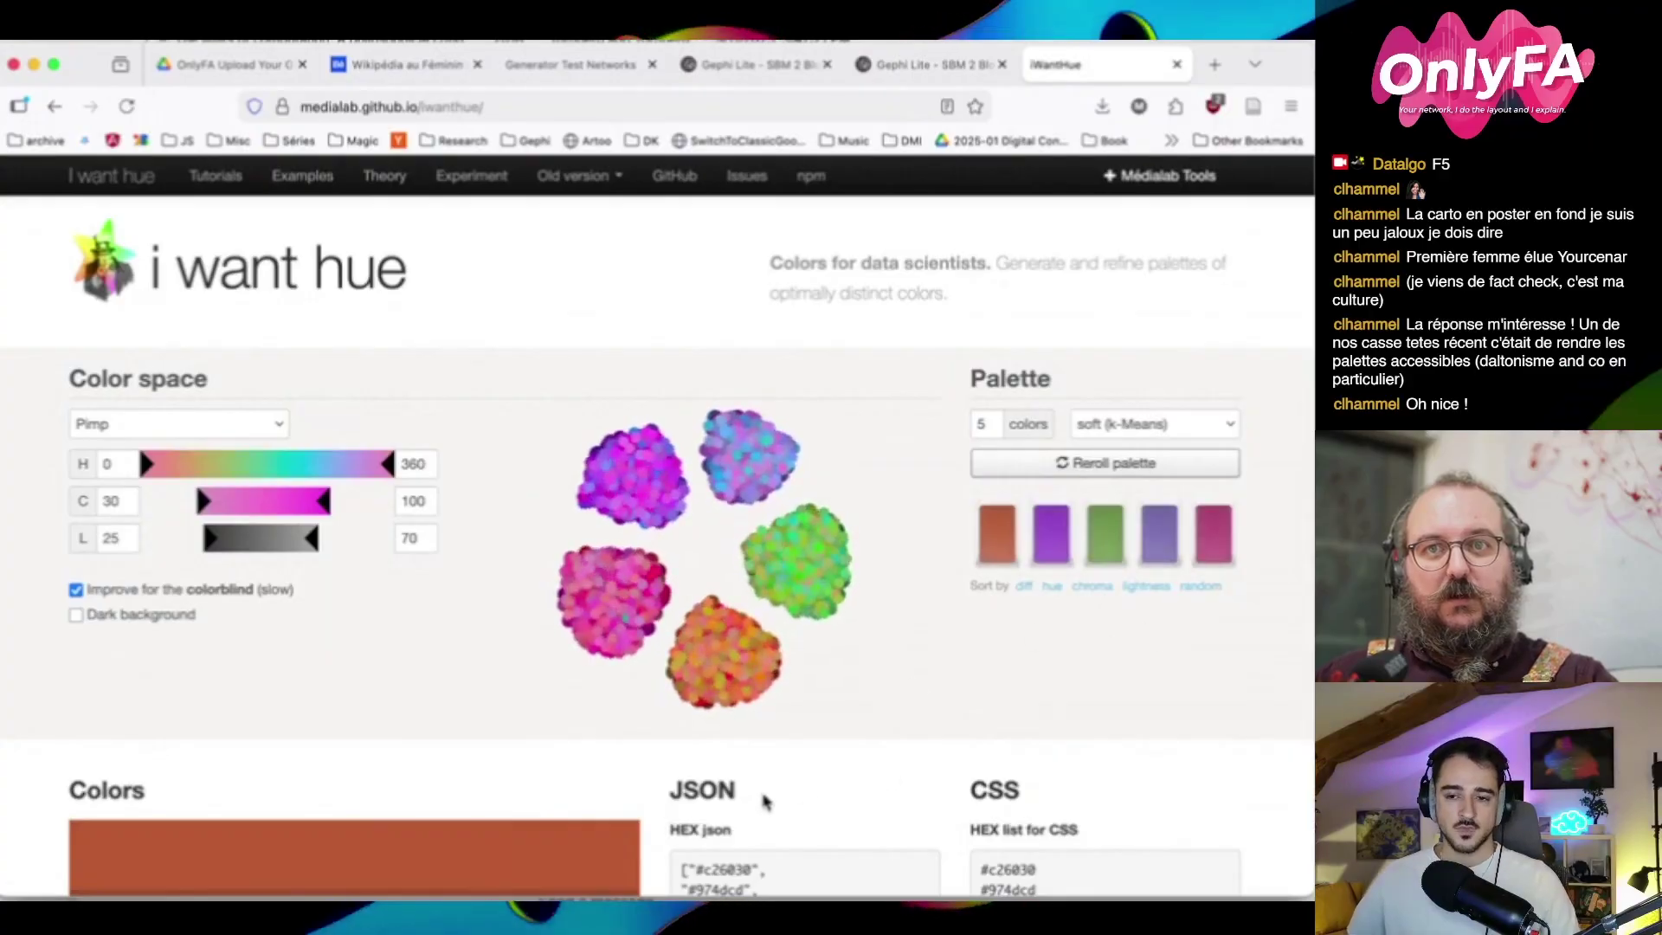
Widen the color space to chroma 57.96–127.96 and maximum lightness 82.68, and regenerate the palette
{"action": "left_click_drag", "start_coordinate": [259, 513], "coordinate": [343, 546]}
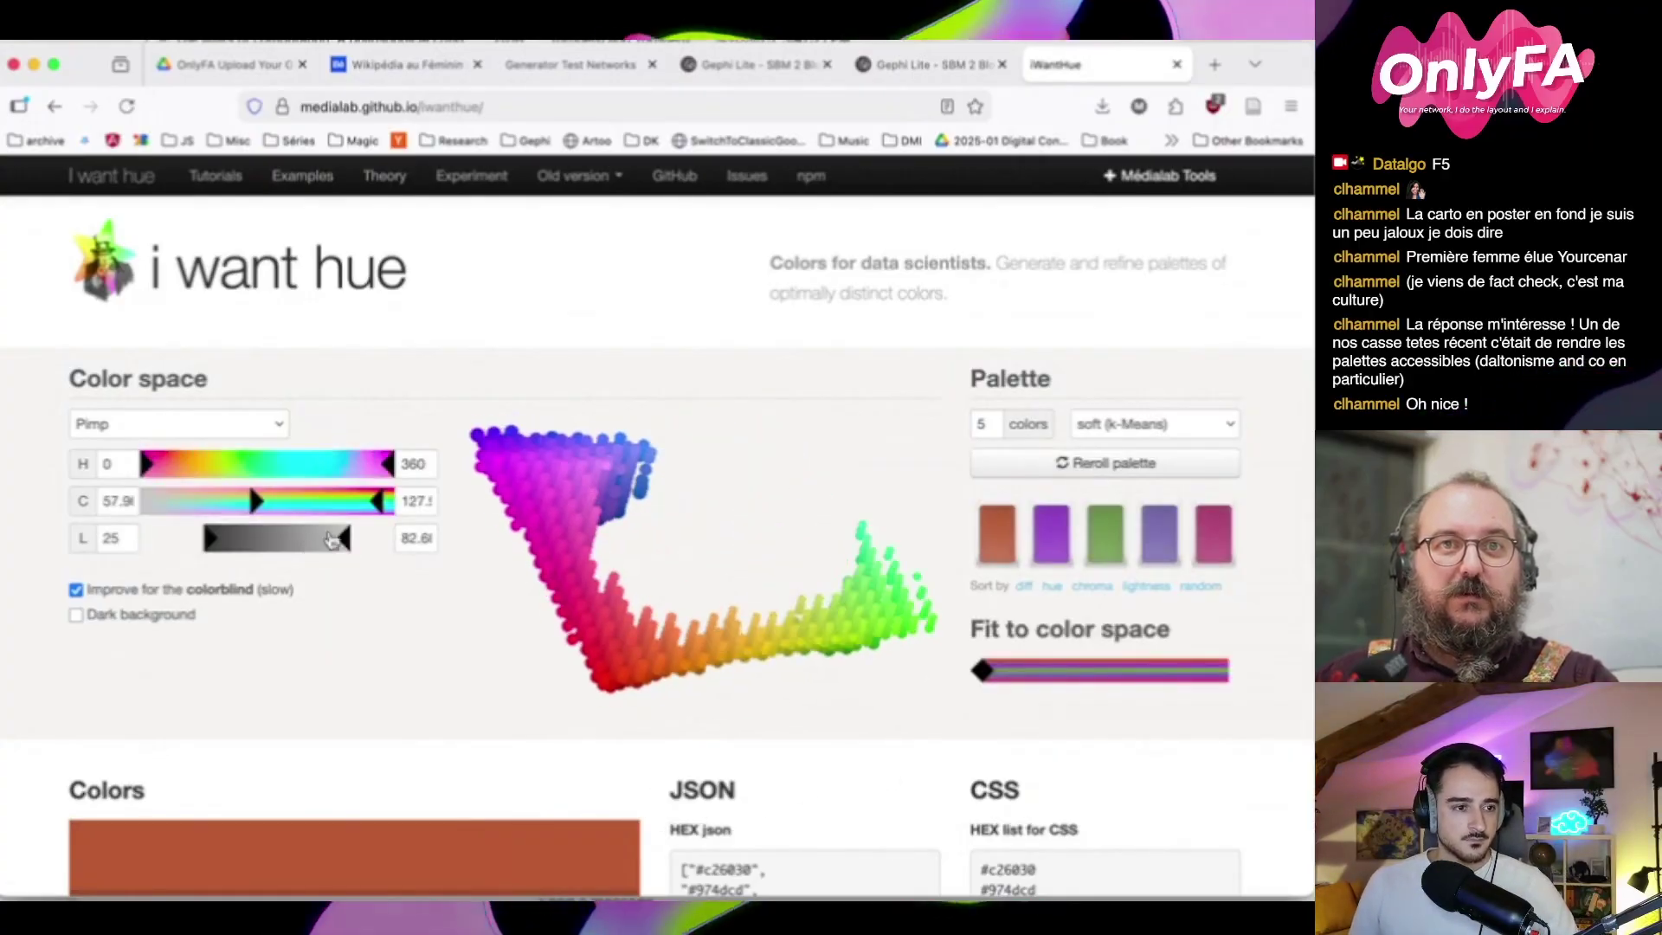
{"action": "mouse_move", "coordinate": [1100, 552]}
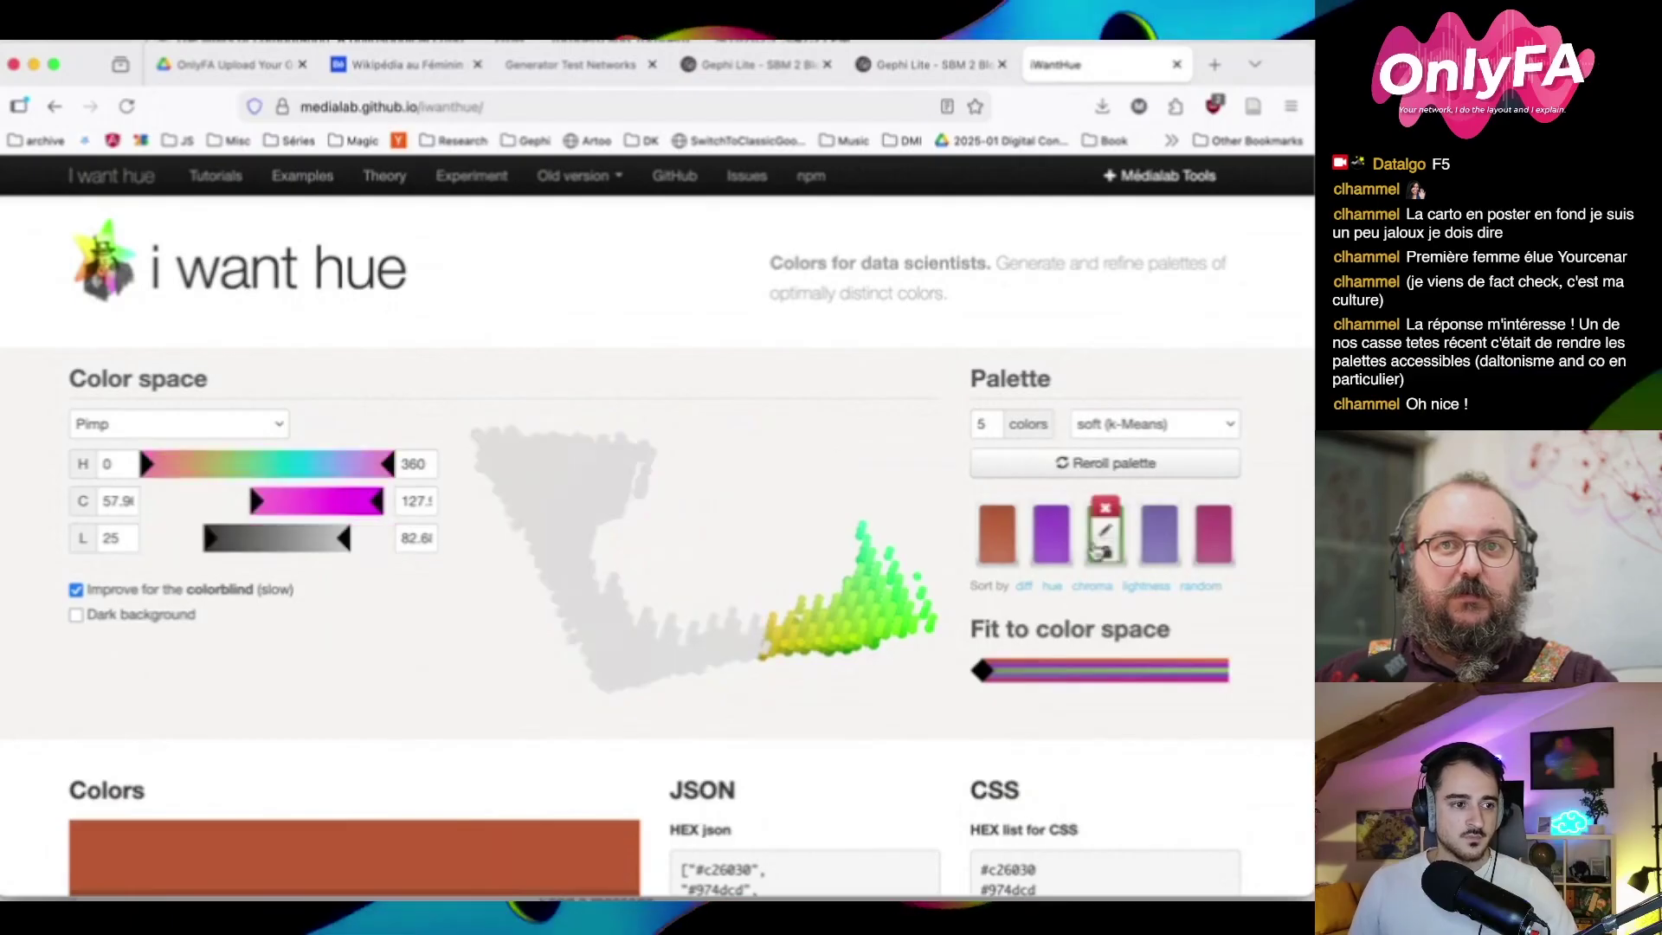
{"action": "left_click", "coordinate": [1070, 465]}
Examine the new palette's differentiation report by default, Protanope, Deuteranope and Tritanope distance
{"action": "scroll", "coordinate": [730, 776], "scroll_direction": "down", "scroll_amount": 10}
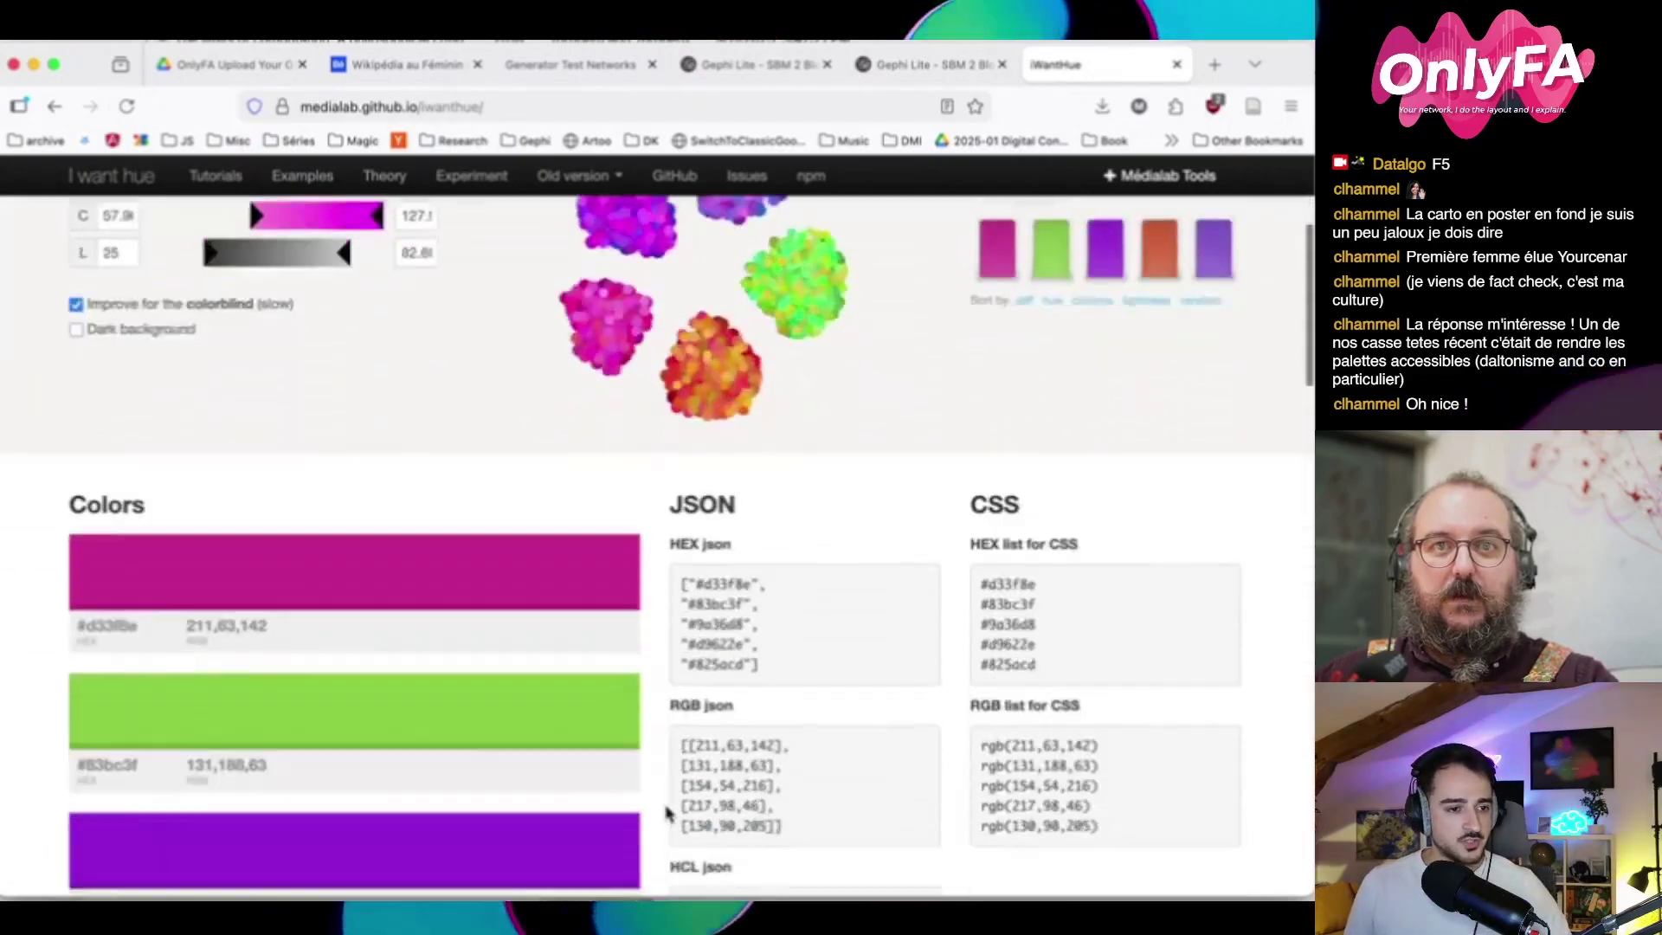
{"action": "scroll", "coordinate": [667, 812], "scroll_direction": "down", "scroll_amount": 5}
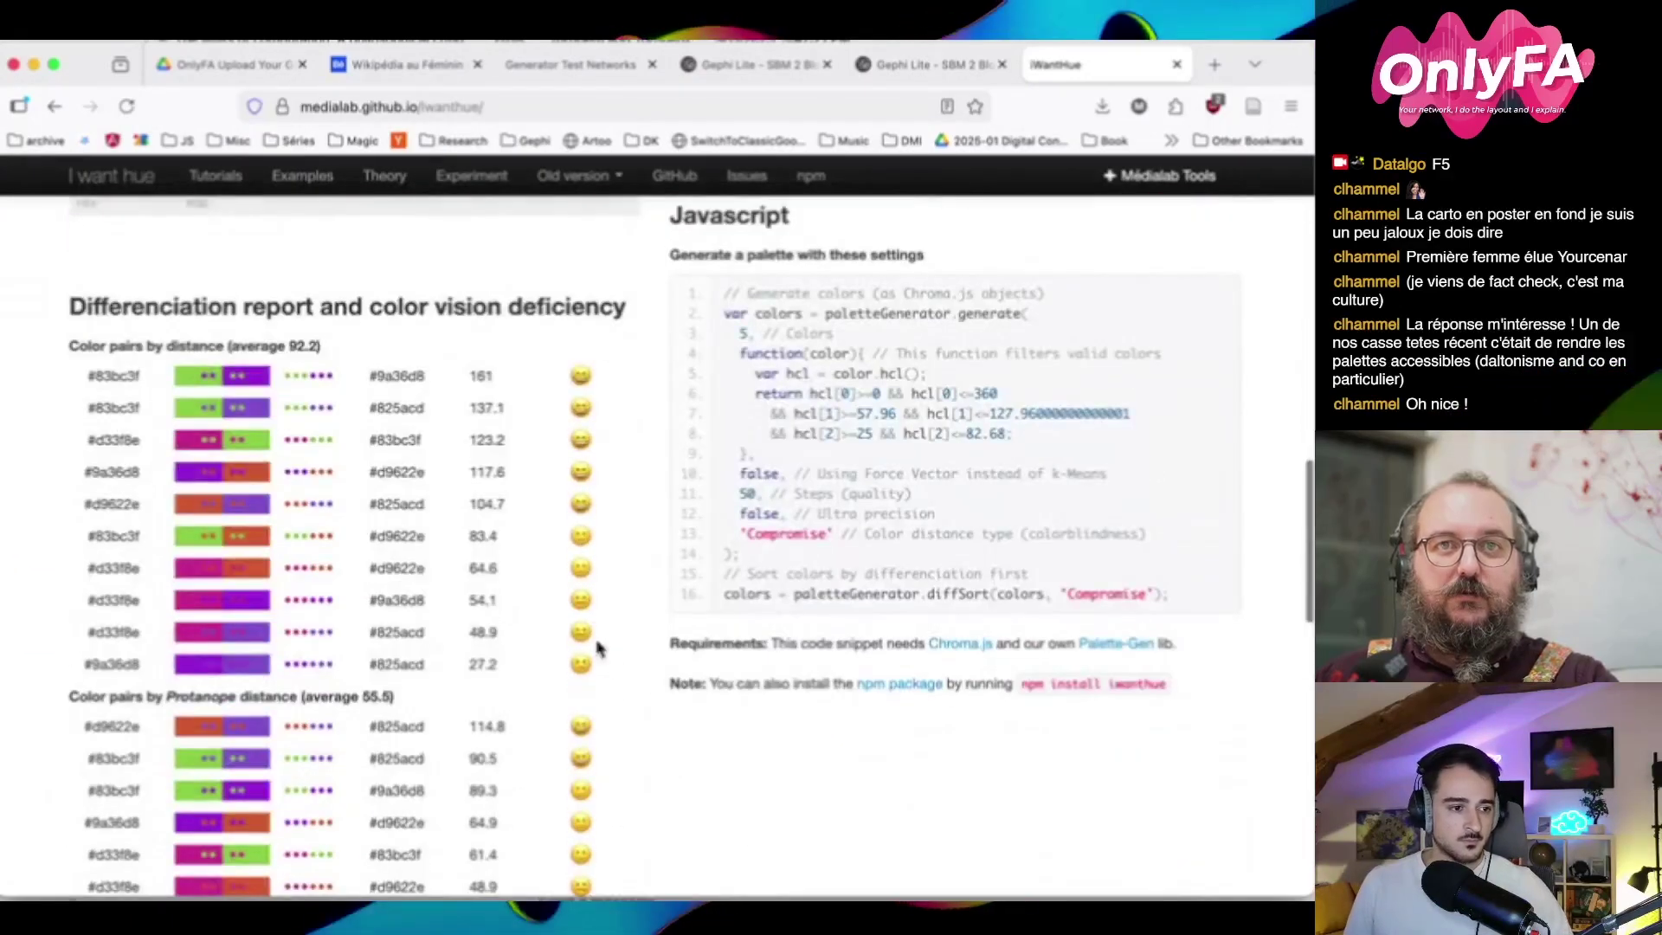
{"action": "scroll", "coordinate": [597, 647], "scroll_direction": "down", "scroll_amount": 8}
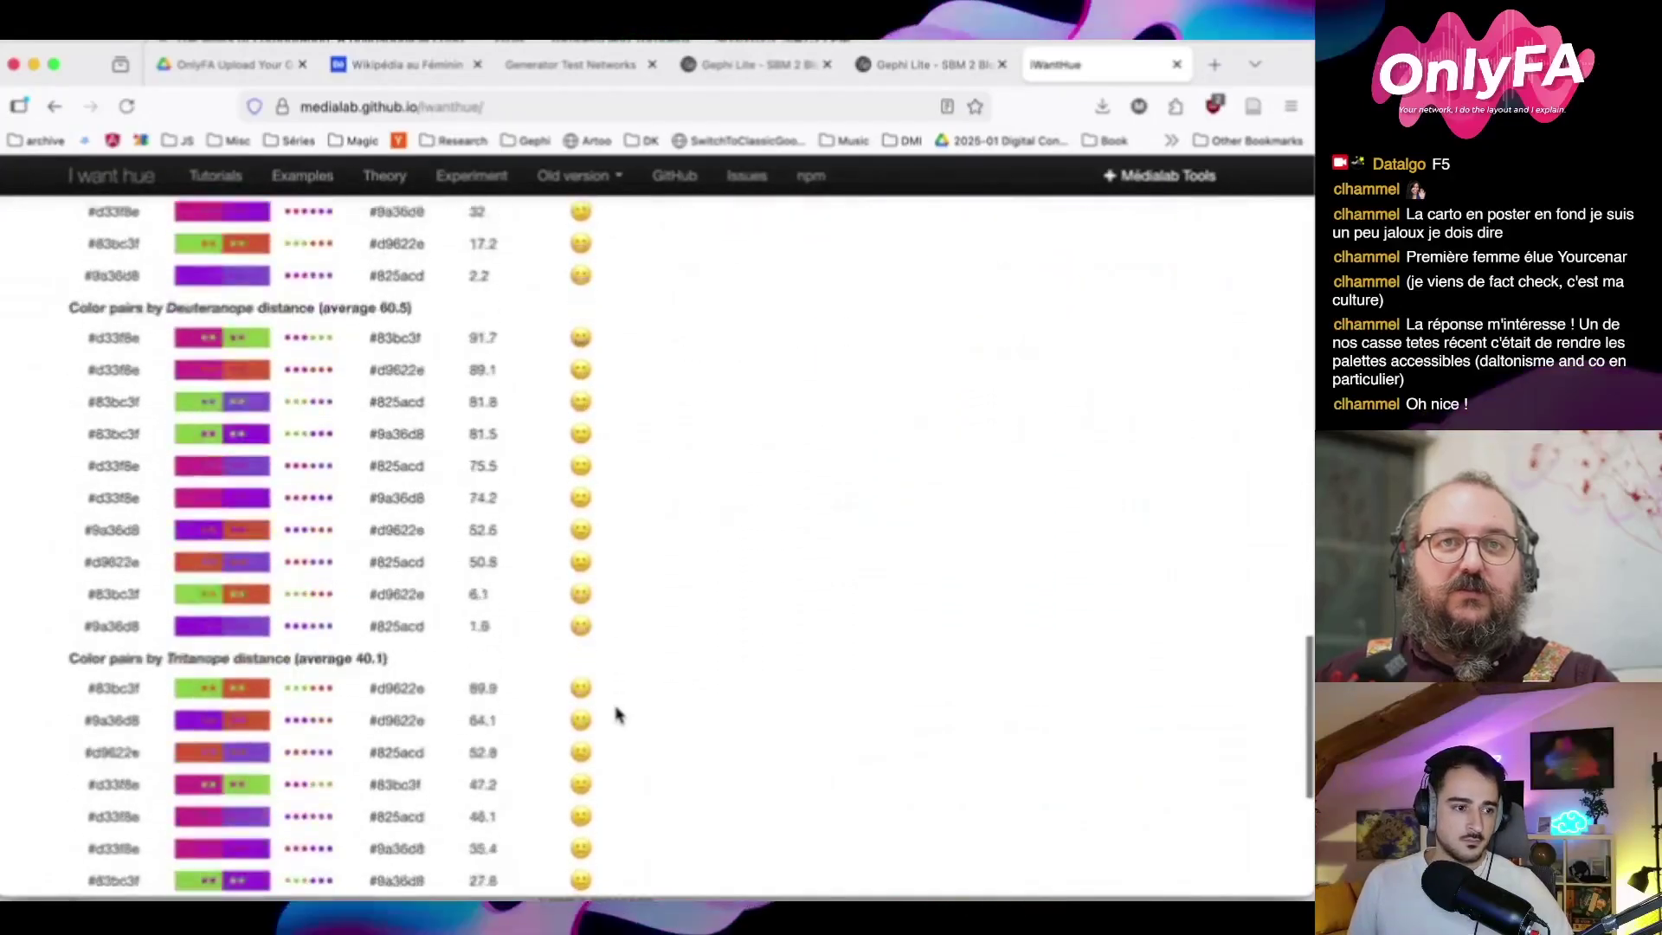
{"action": "scroll", "coordinate": [616, 714], "scroll_direction": "down", "scroll_amount": 5}
{"action": "scroll", "coordinate": [616, 714], "scroll_direction": "up", "scroll_amount": 20}
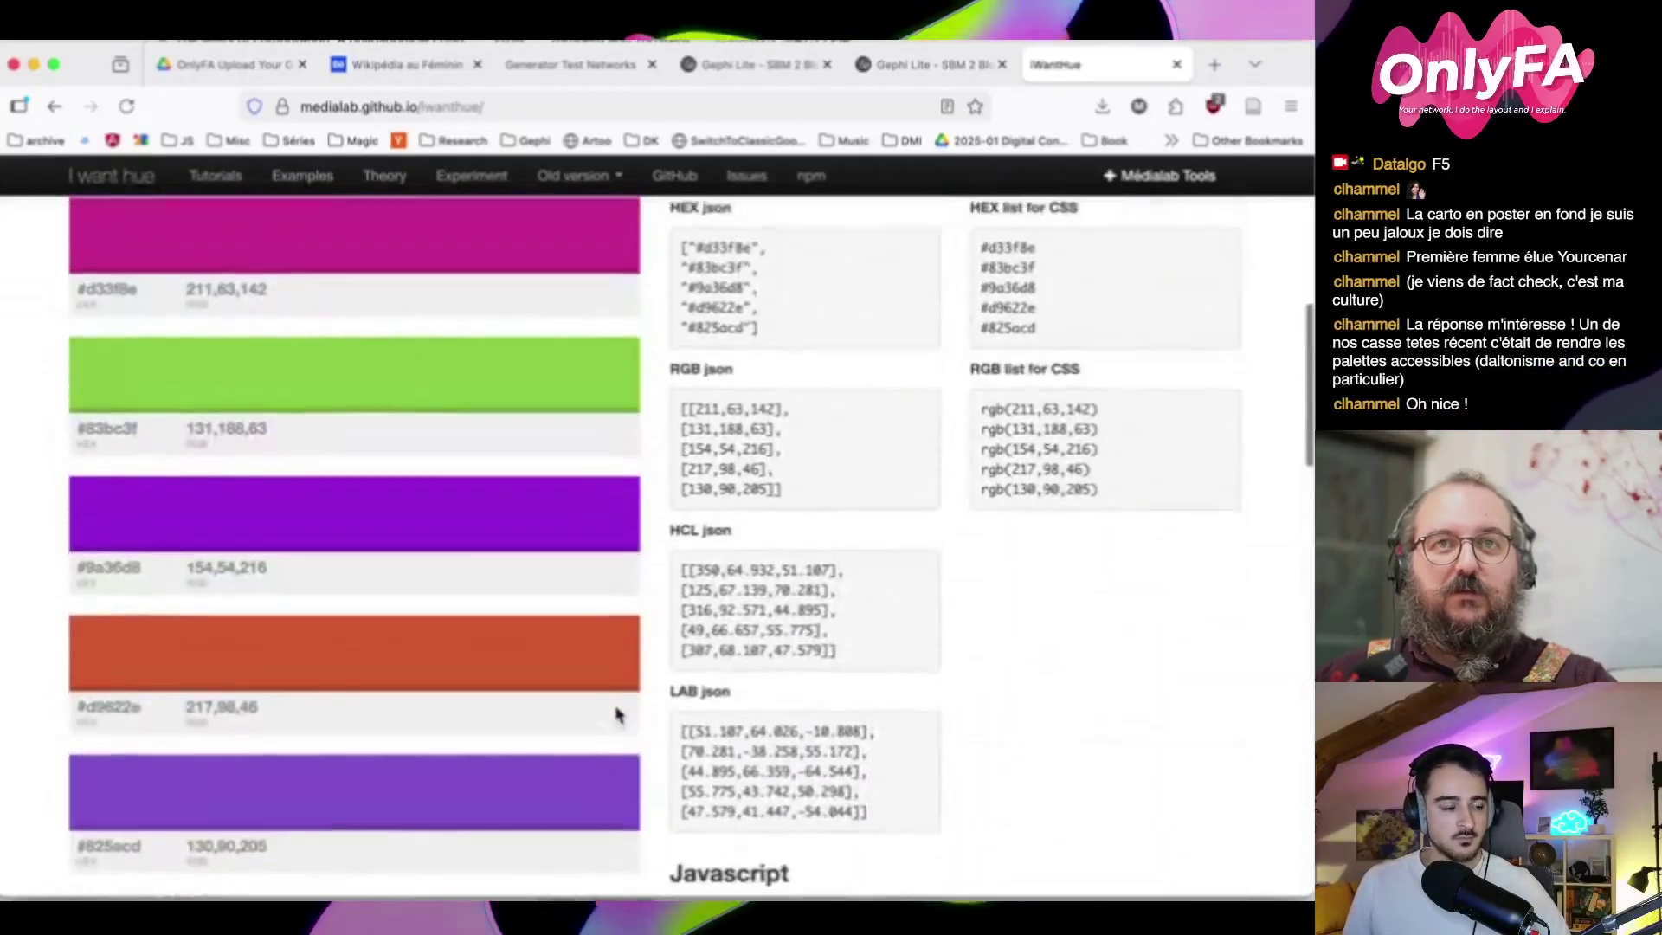
{"action": "scroll", "coordinate": [616, 714], "scroll_direction": "up", "scroll_amount": 8}
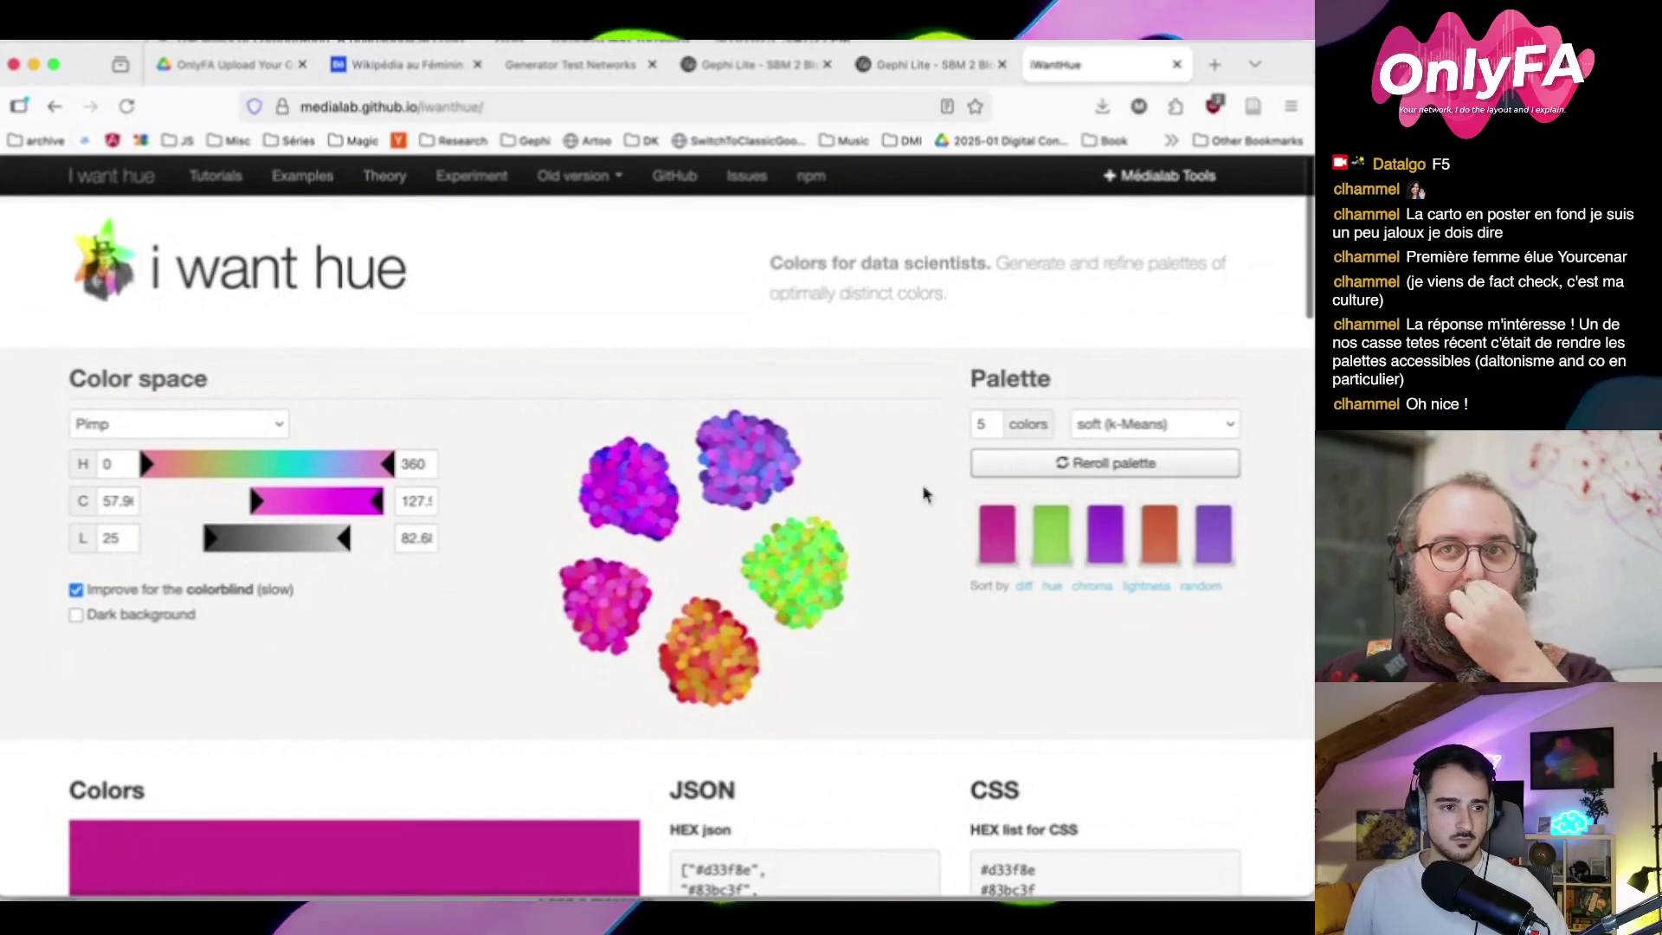
Switch the palette algorithm to hard (Force vector) and regenerate the five-color palette
{"action": "mouse_move", "coordinate": [1106, 537]}
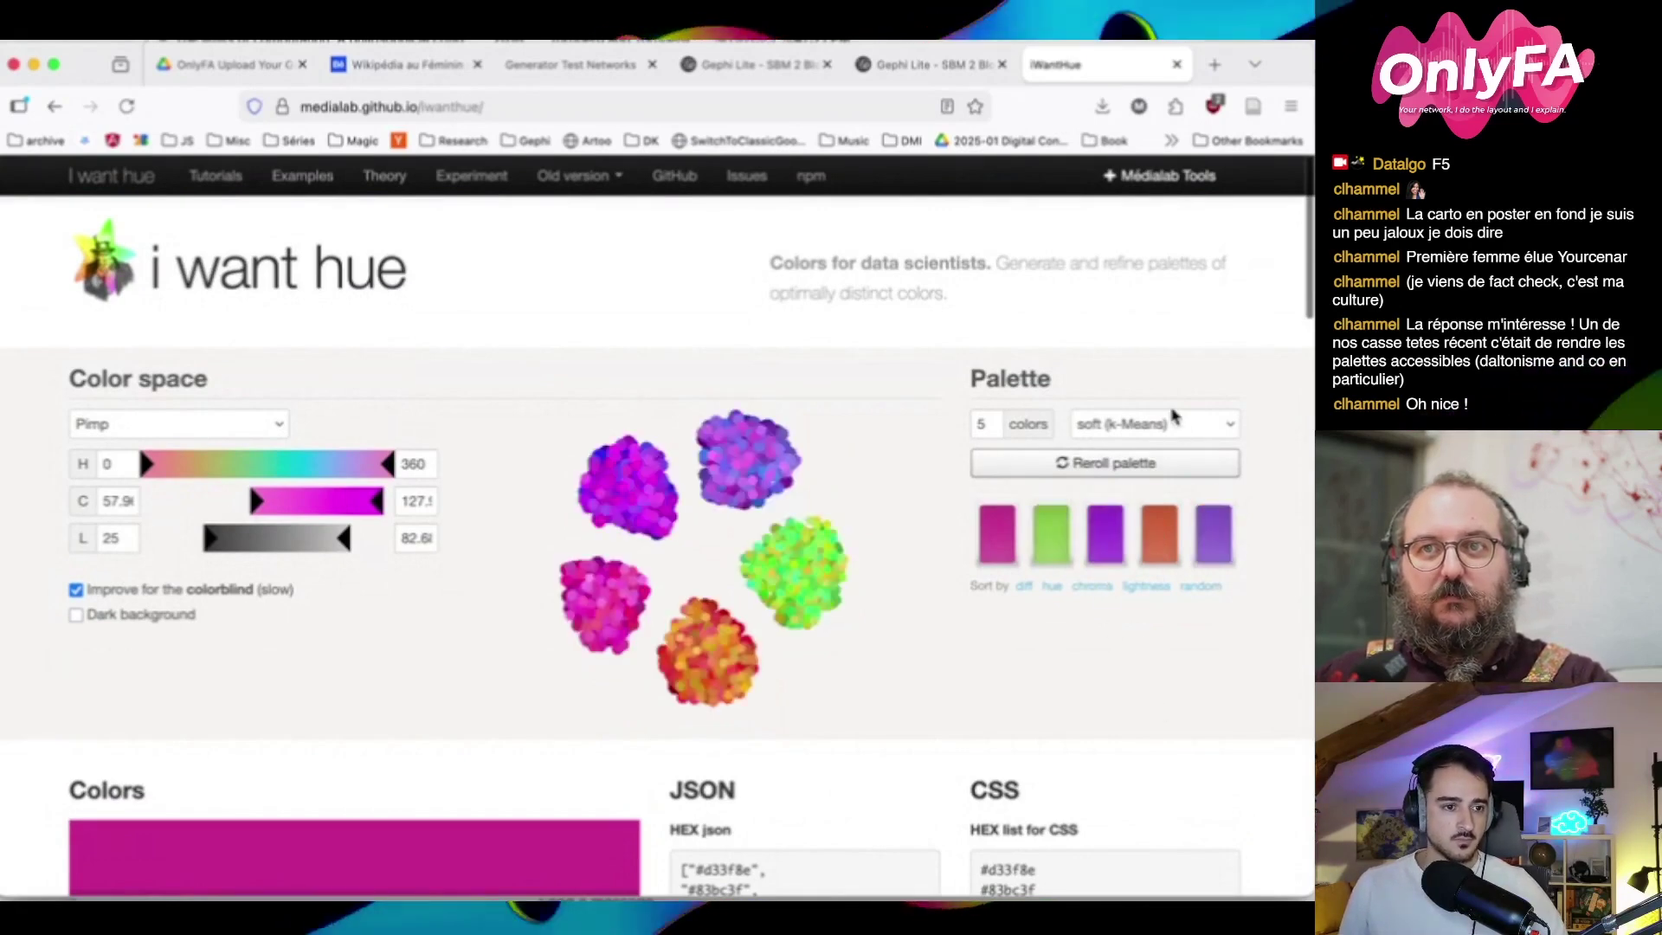
{"action": "left_click", "coordinate": [1174, 423]}
{"action": "left_click", "coordinate": [1165, 441]}
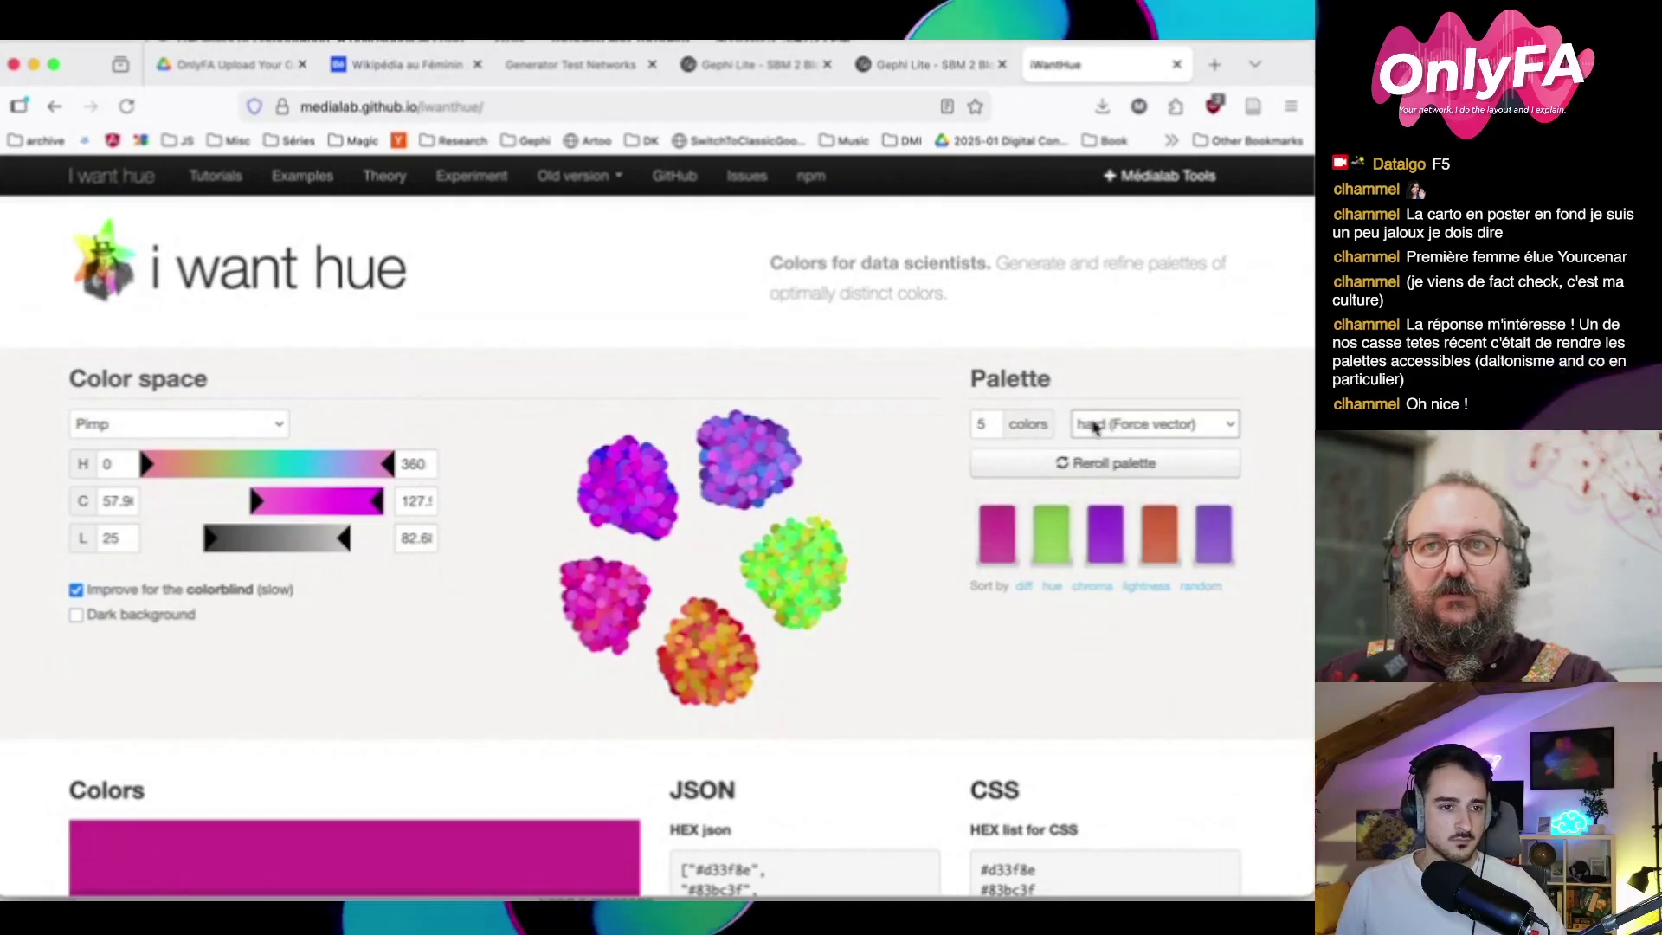
{"action": "left_click", "coordinate": [1134, 464]}
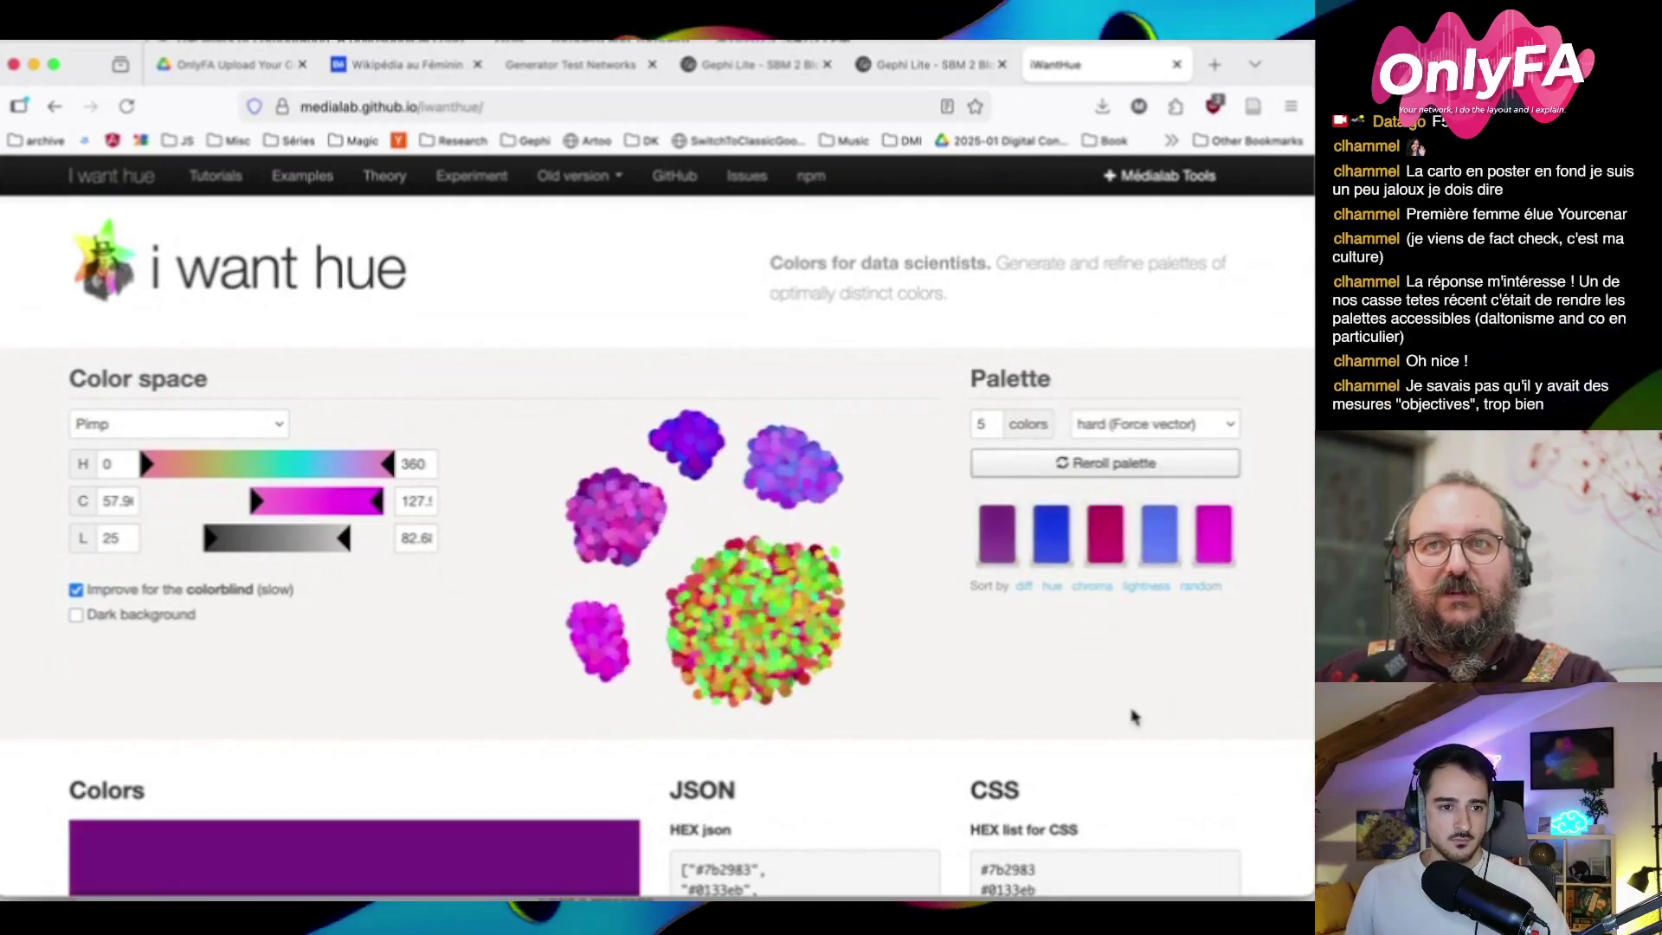
Raise the color space's minimum lightness to about 28.7 and regenerate the palette
{"action": "left_click", "coordinate": [213, 544]}
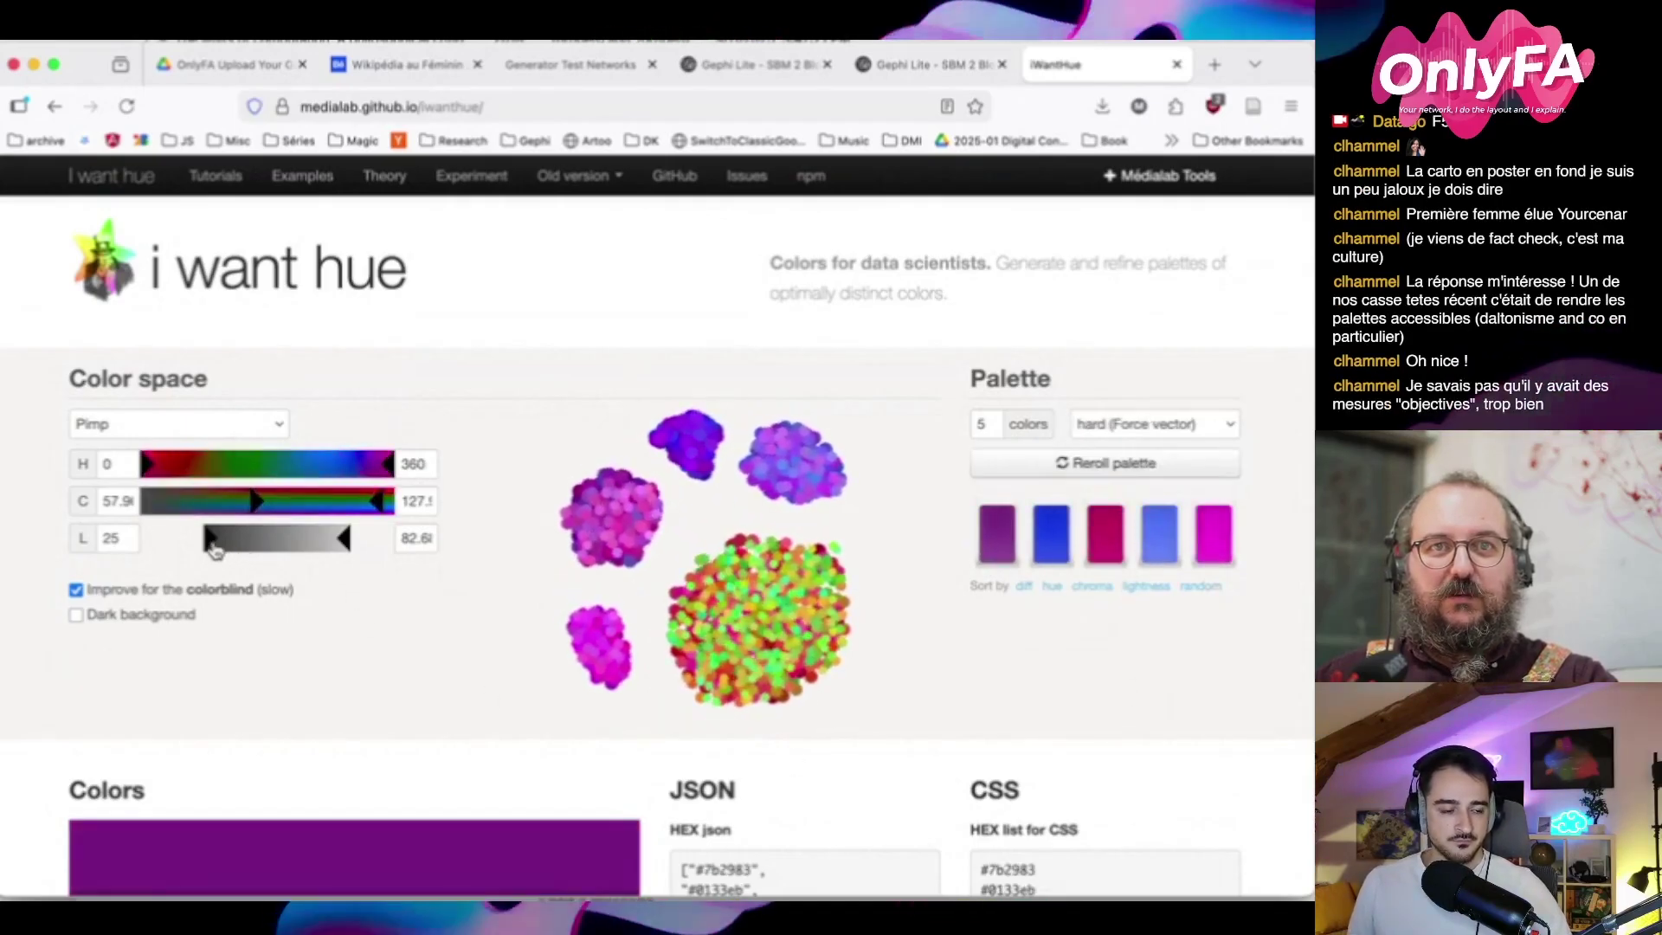
{"action": "left_click_drag", "start_coordinate": [213, 543], "coordinate": [220, 546]}
{"action": "left_click", "coordinate": [1001, 466]}
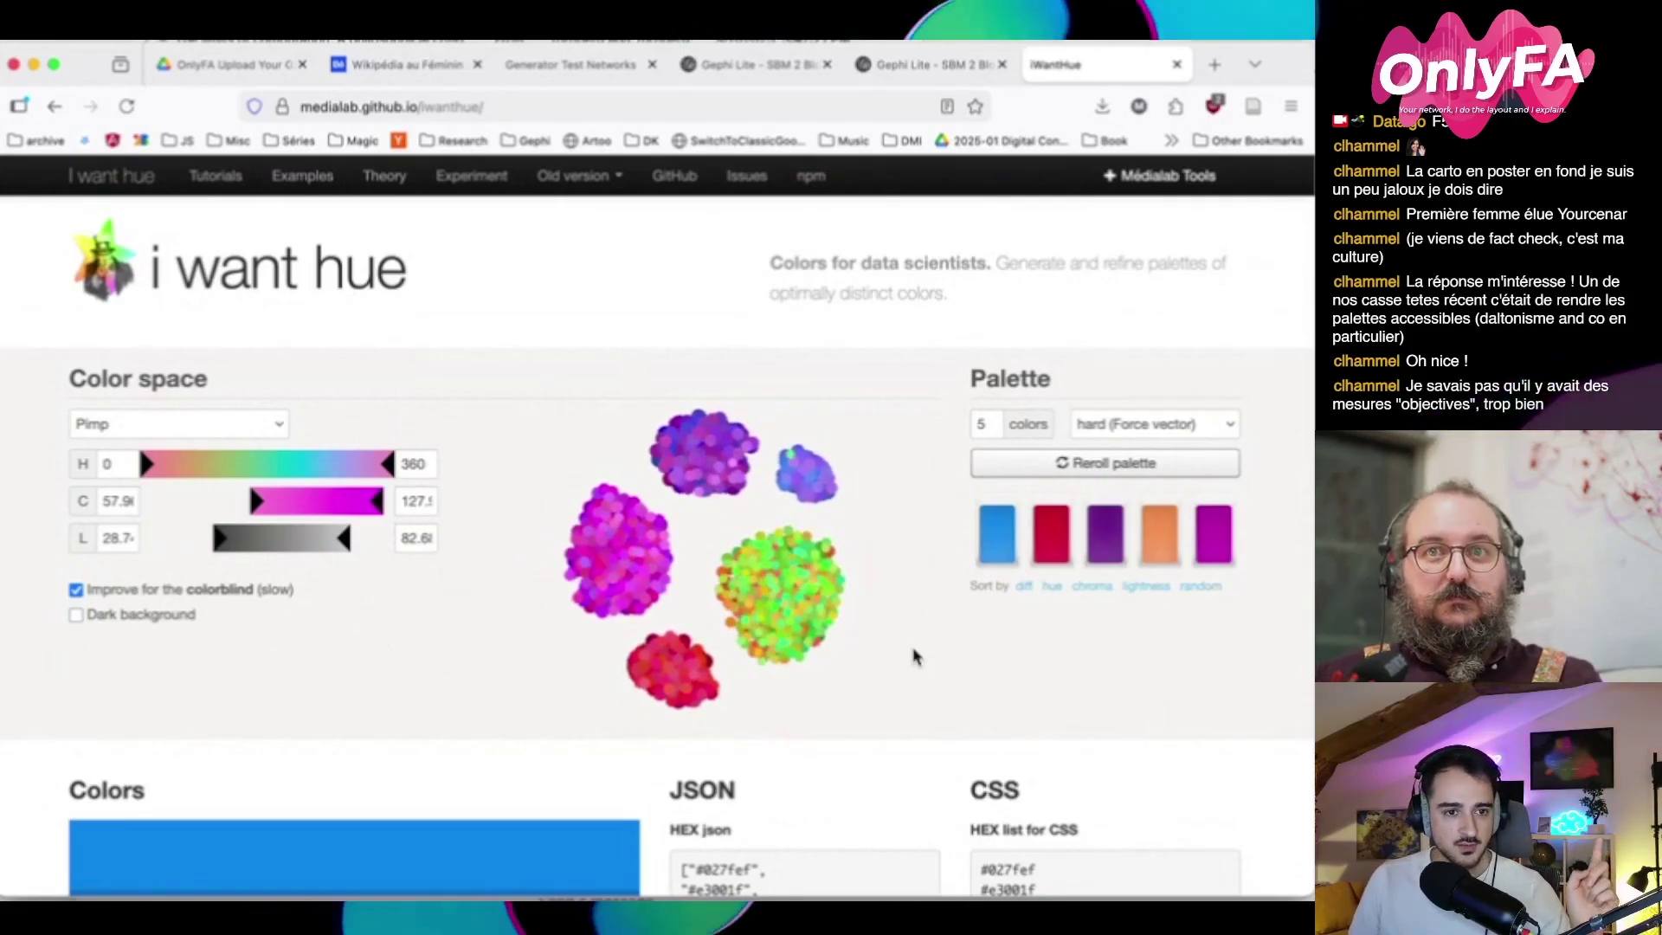
Set the palette size to 2 colors and regenerate it several times
{"action": "double_click", "coordinate": [985, 424]}
{"action": "type", "text": "2"}
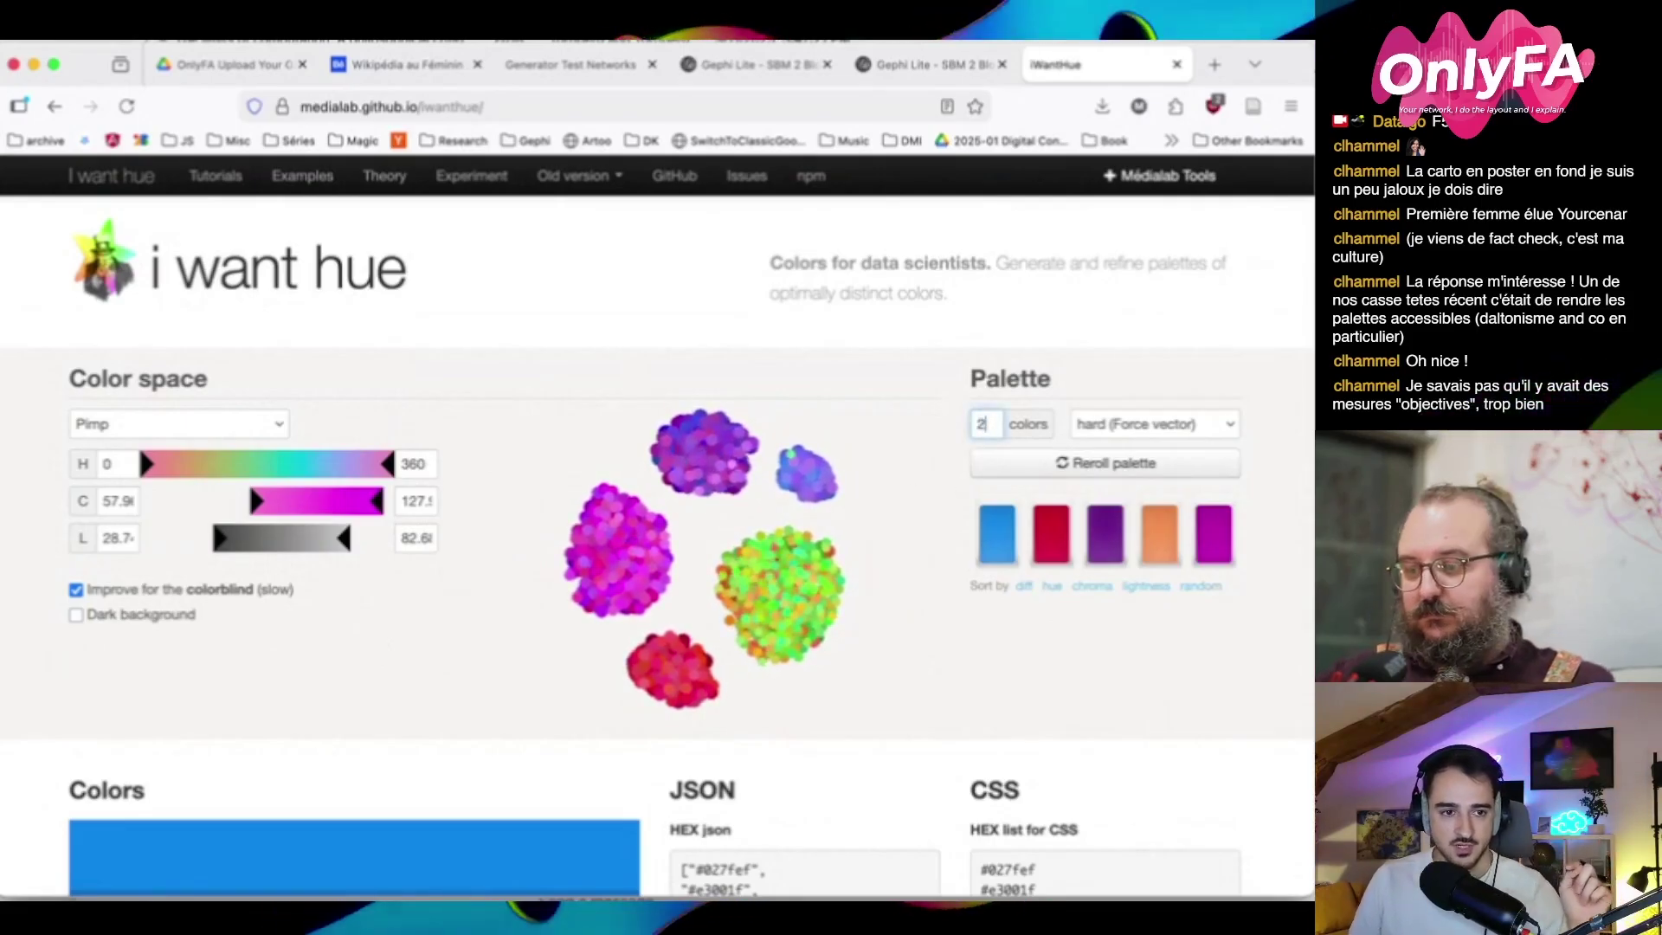
{"action": "key", "text": "Return"}
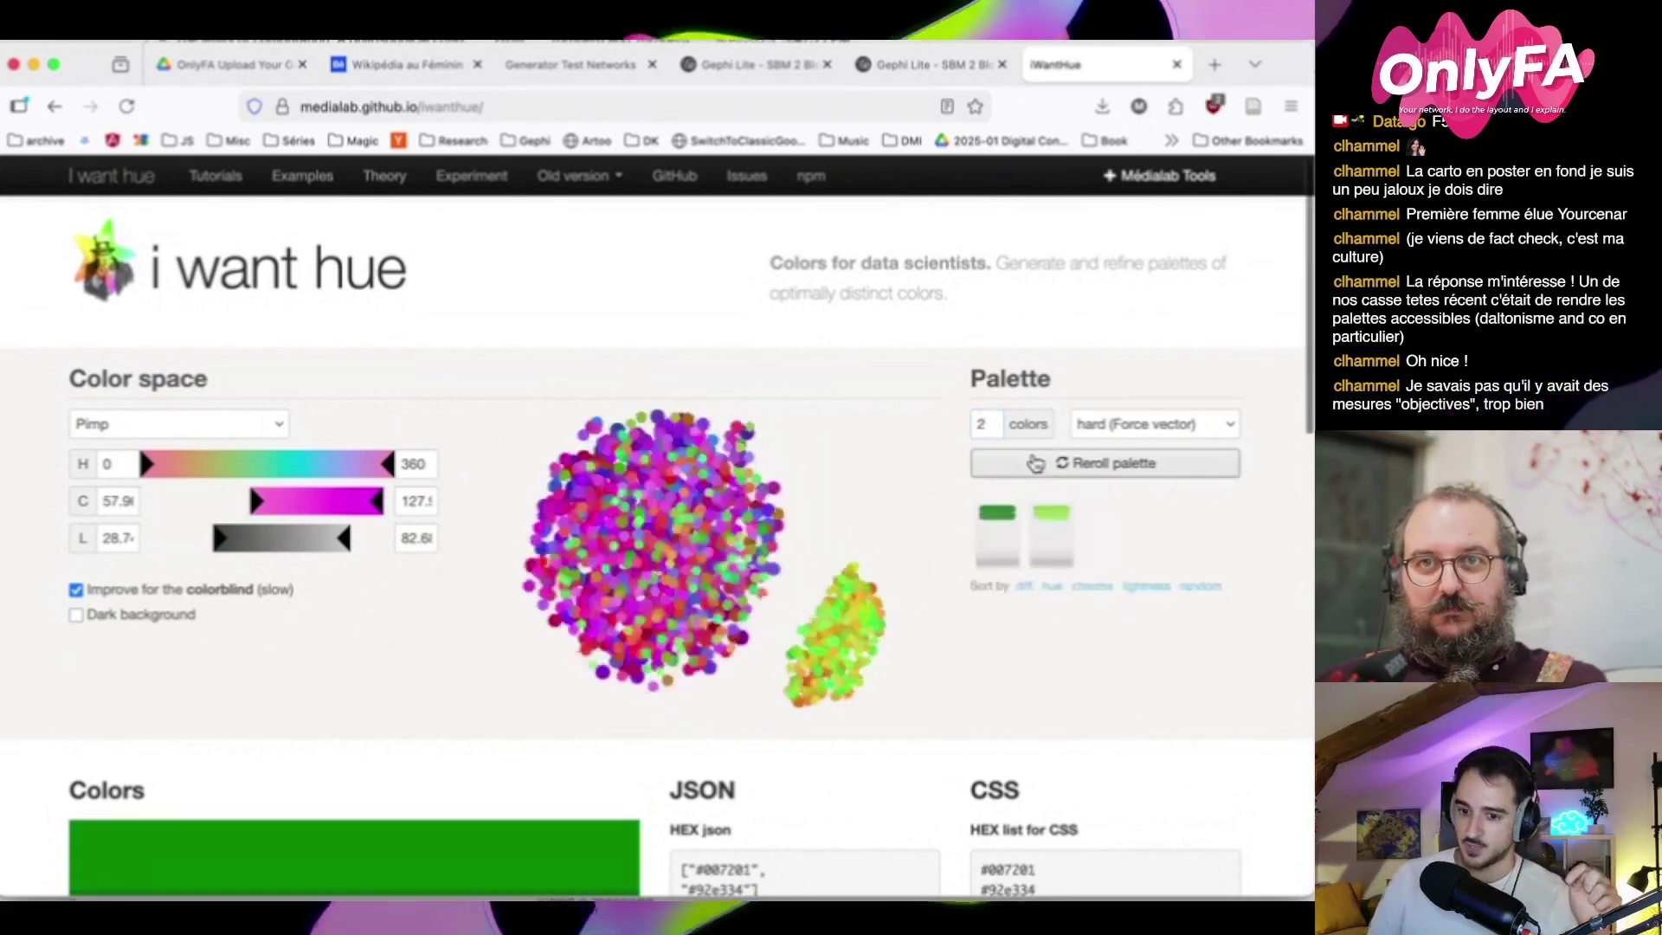
{"action": "left_click", "coordinate": [1056, 466]}
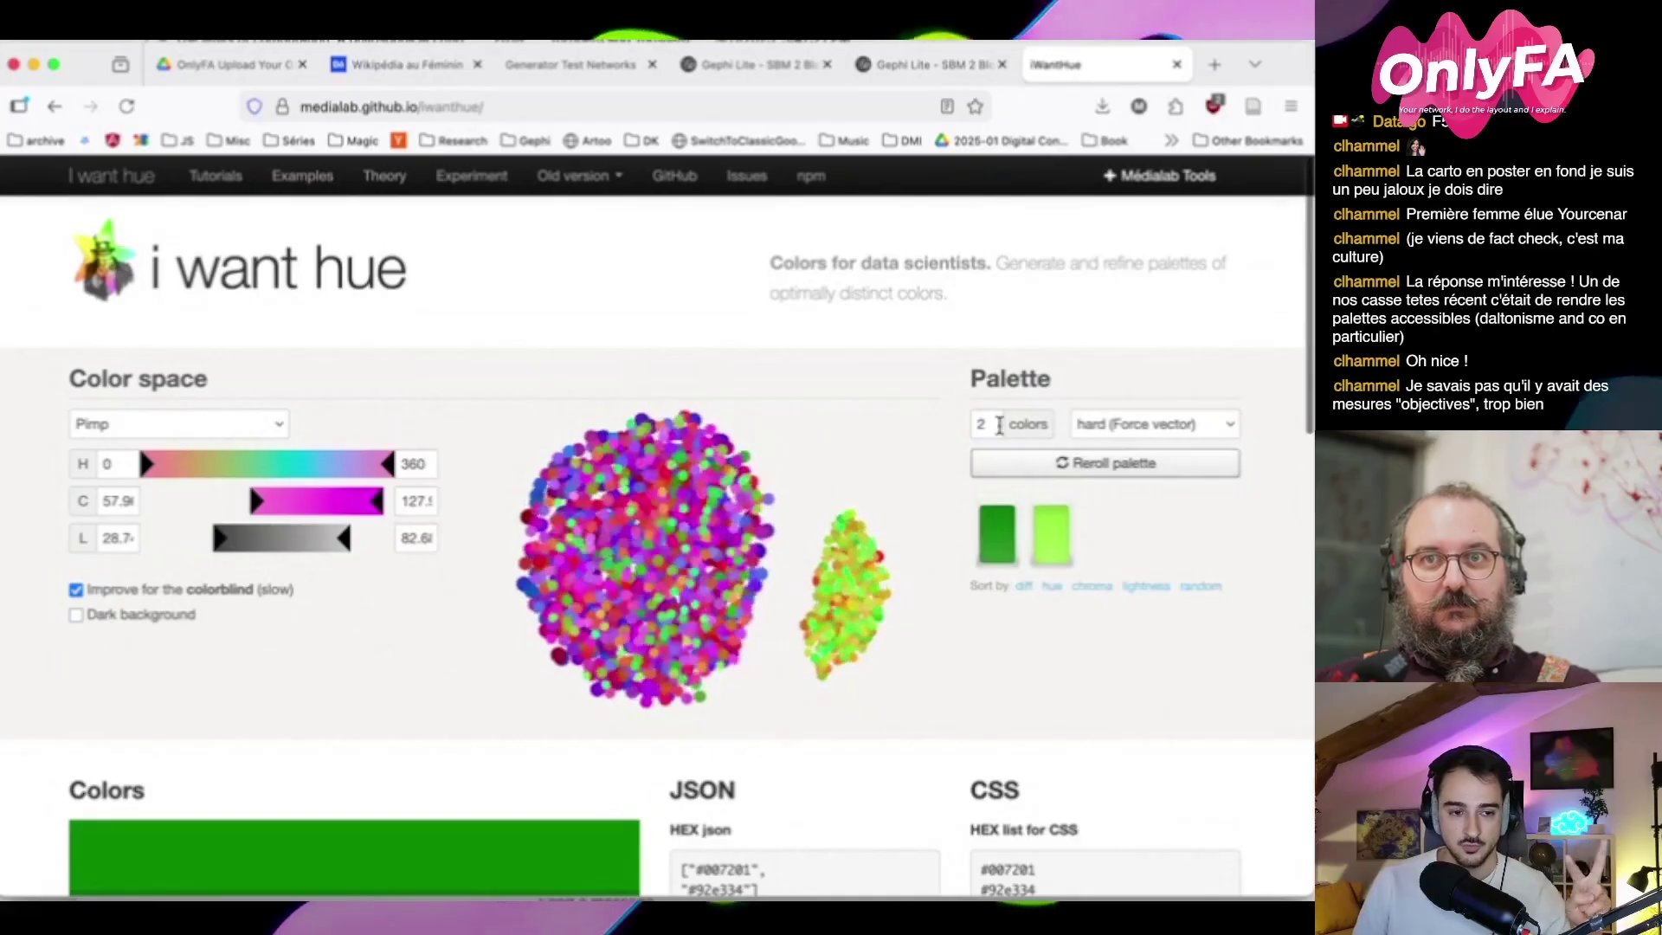
{"action": "left_click", "coordinate": [1057, 468]}
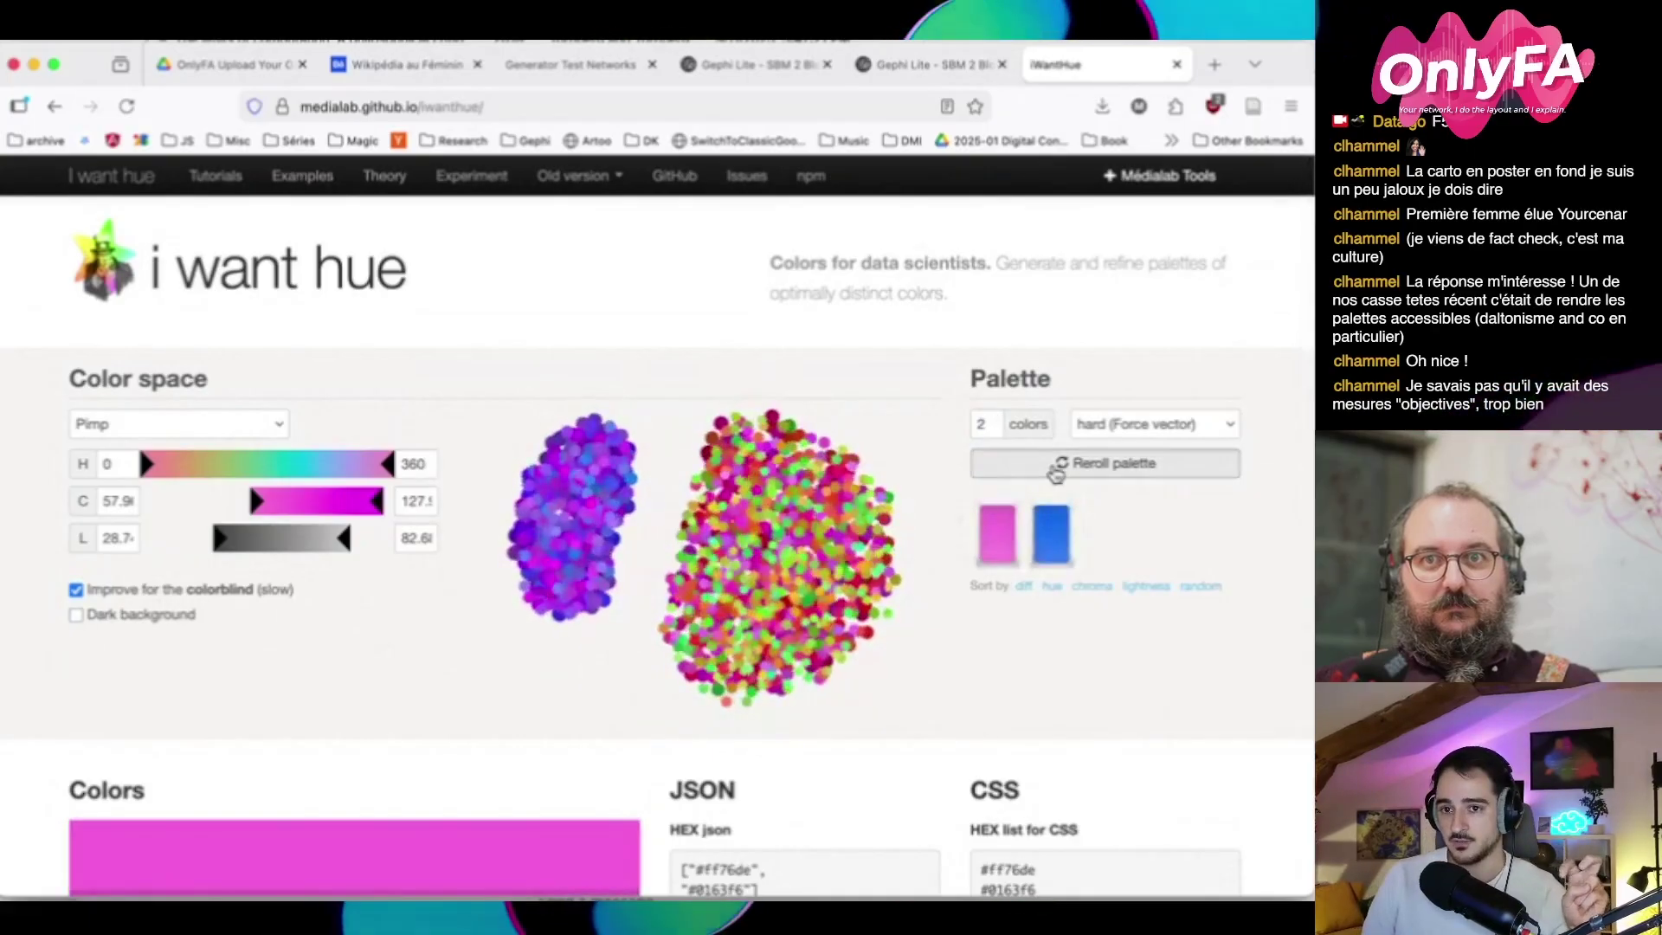
{"action": "left_click", "coordinate": [1056, 468]}
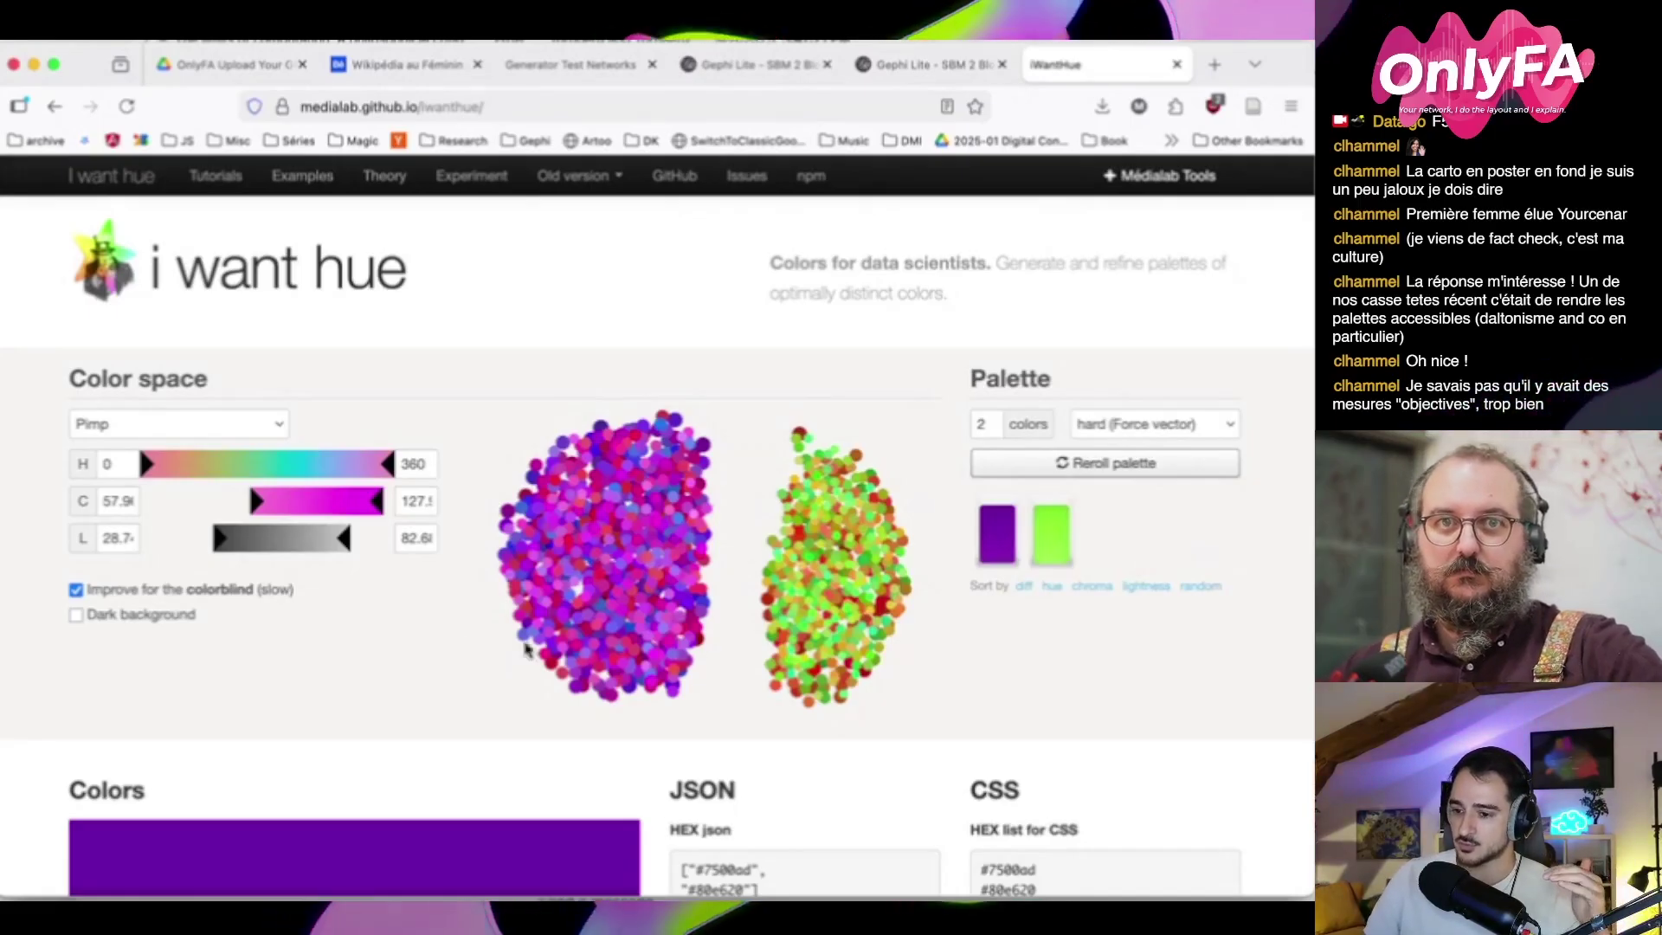
Enable the dark background and regenerate the two-color palette
{"action": "left_click", "coordinate": [177, 618]}
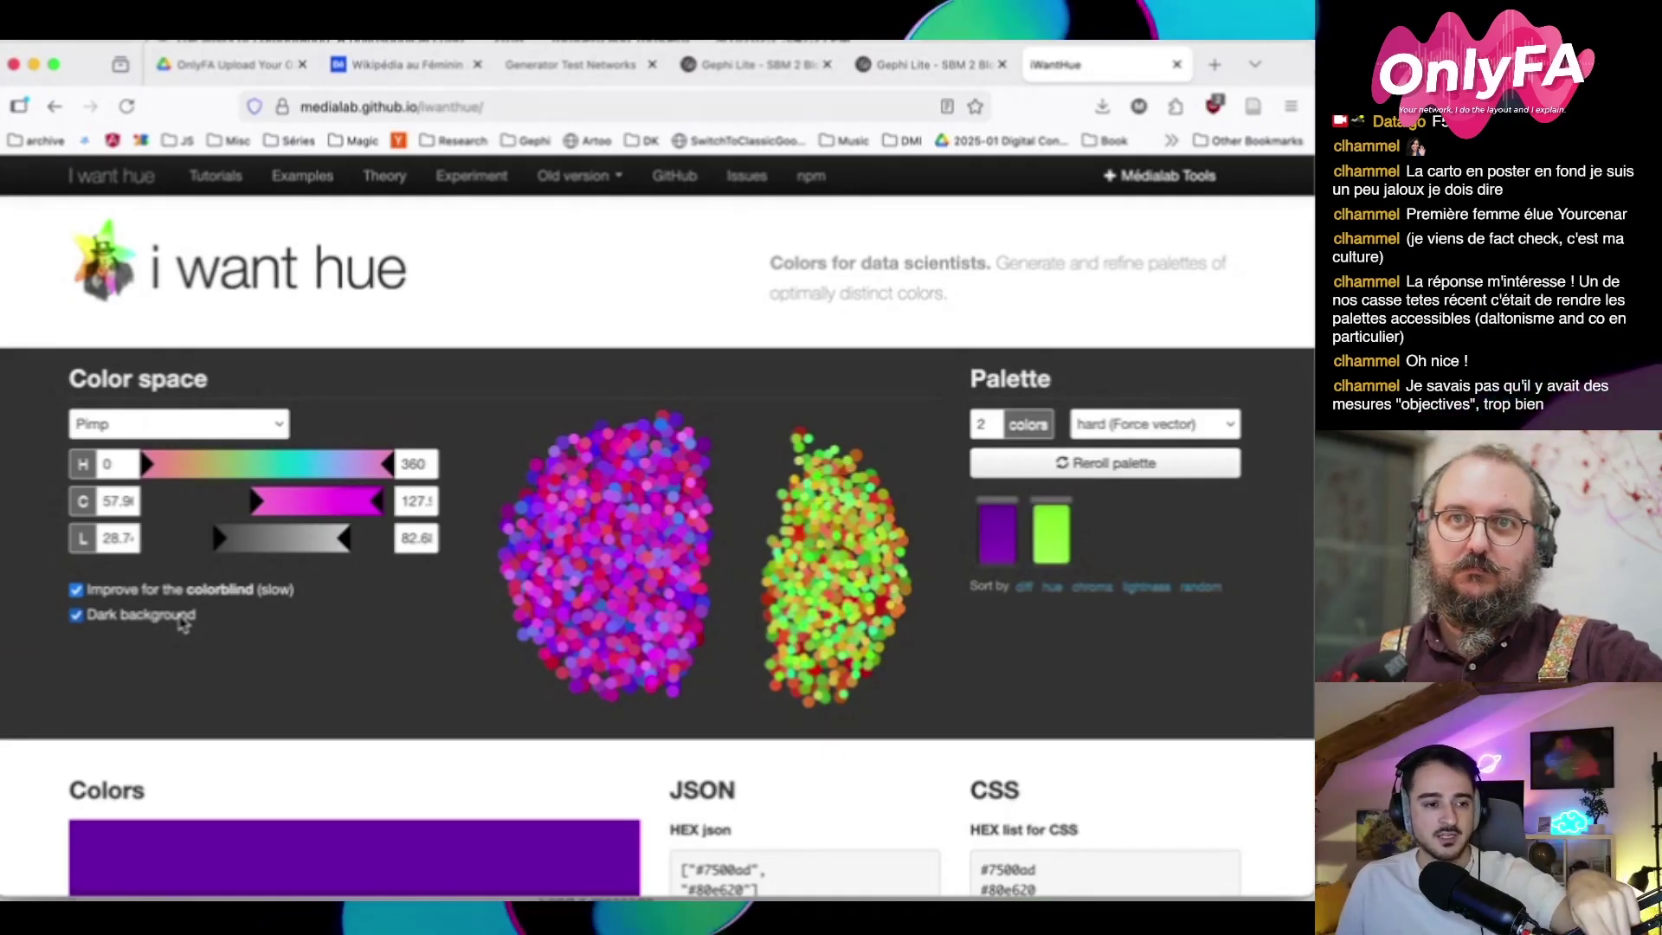
{"action": "left_click", "coordinate": [1058, 465]}
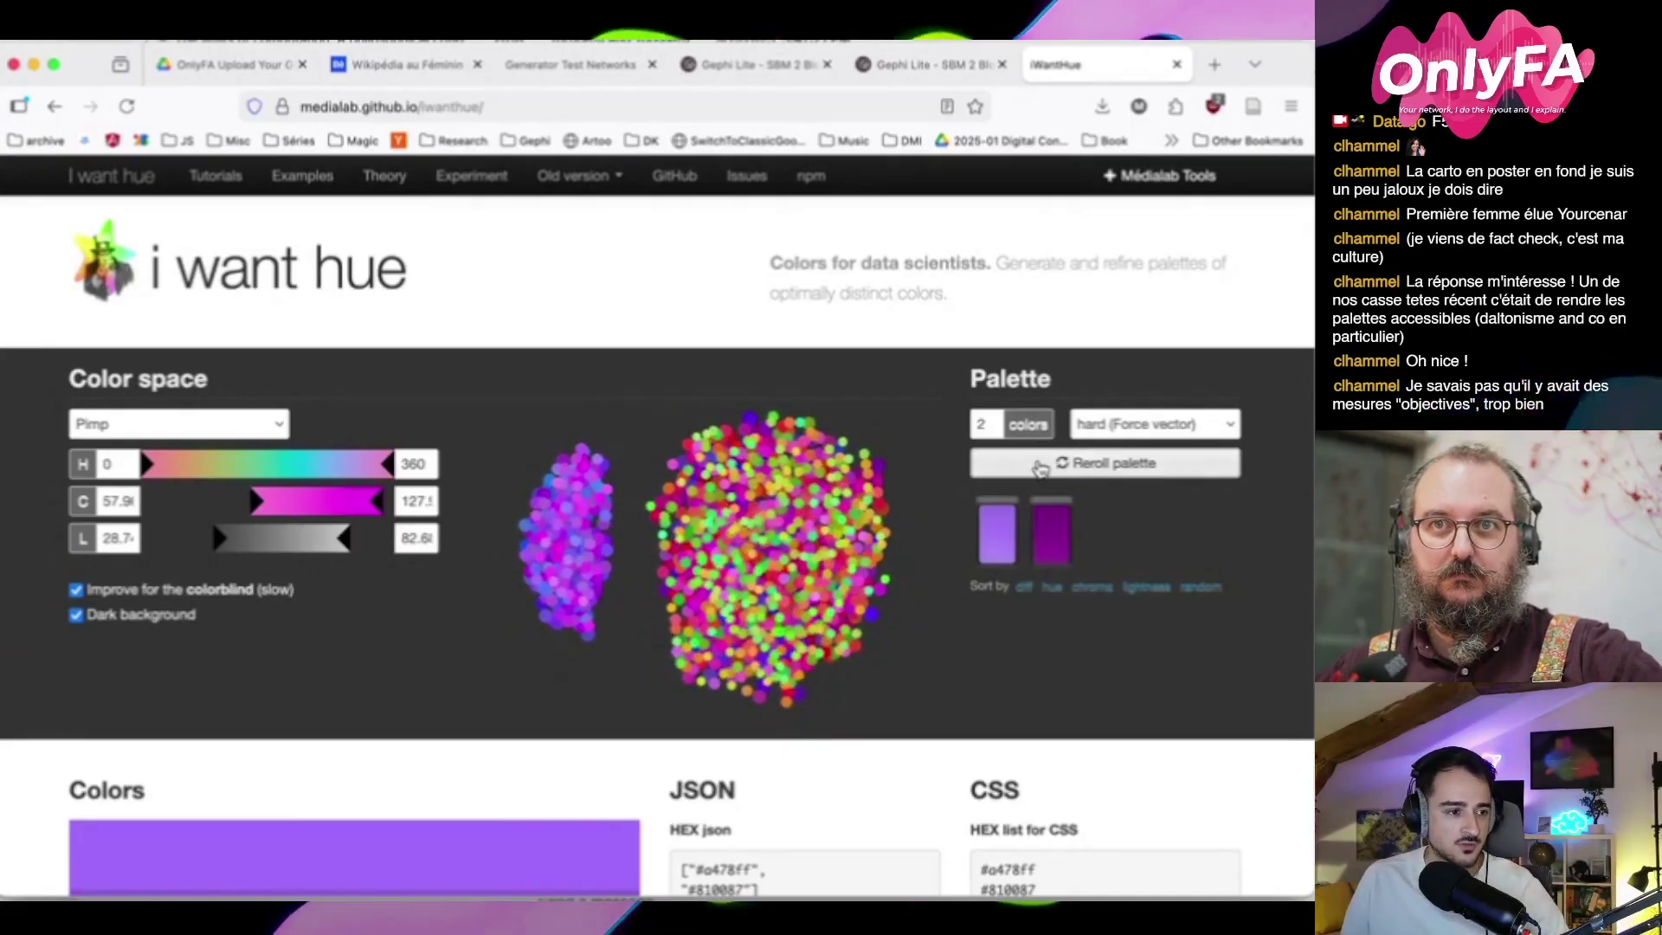
Set the palette size to 5 colors, disable the colorblind improvement option, and generate the palette
{"action": "double_click", "coordinate": [983, 424]}
{"action": "type", "text": "5"}
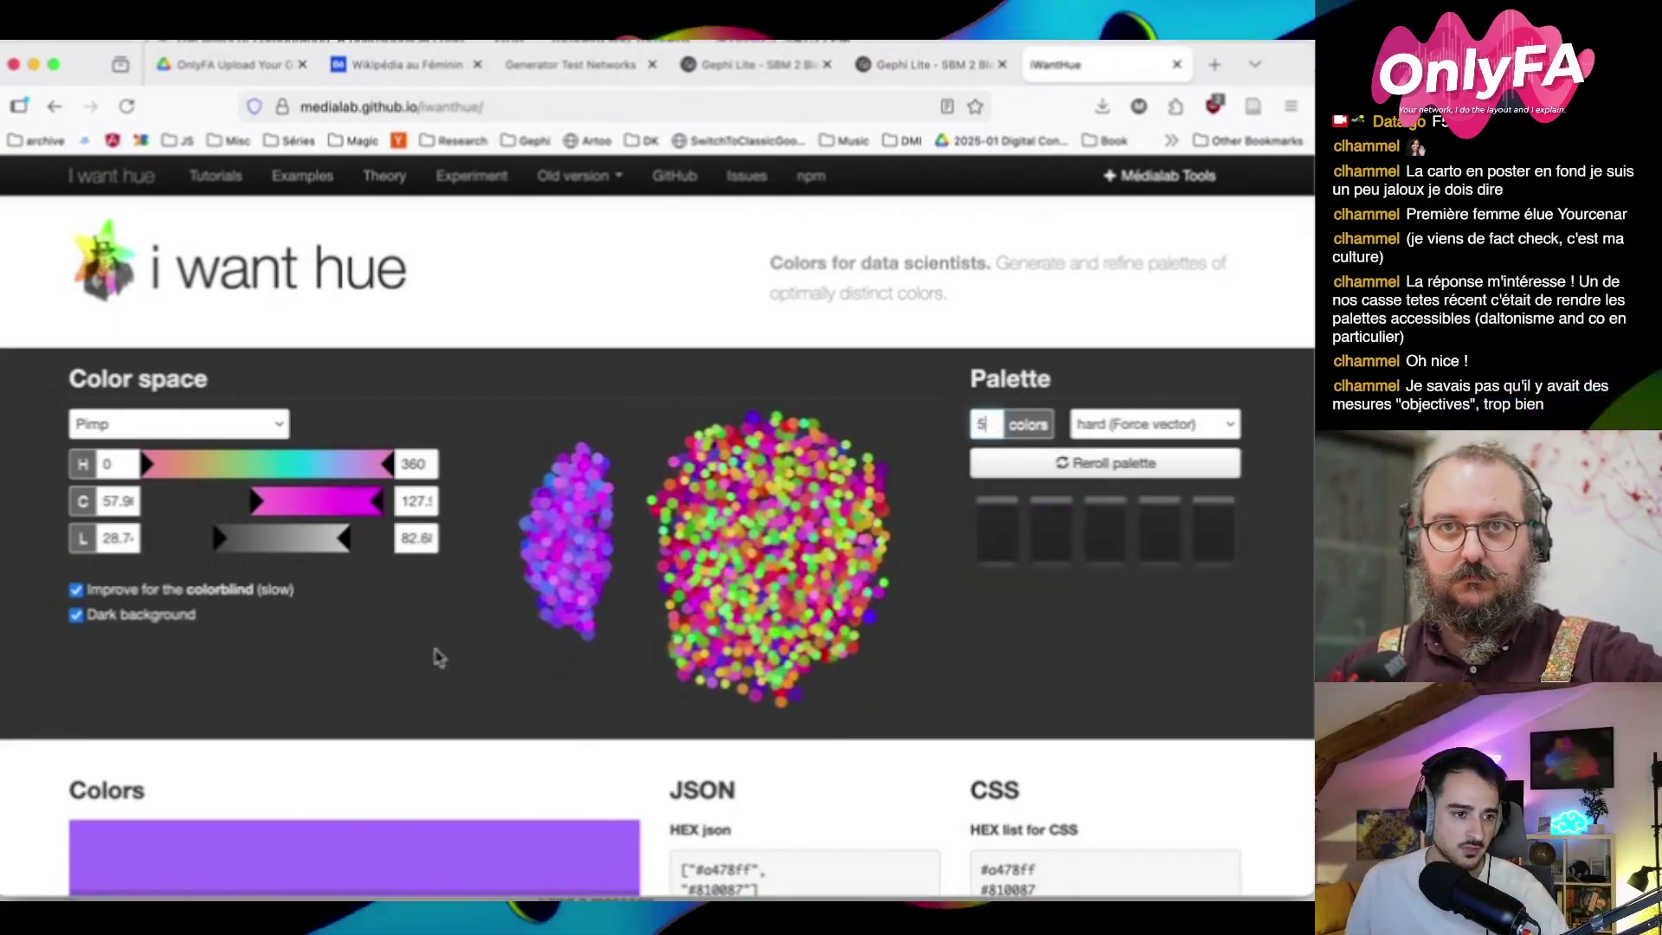
{"action": "left_click", "coordinate": [149, 596]}
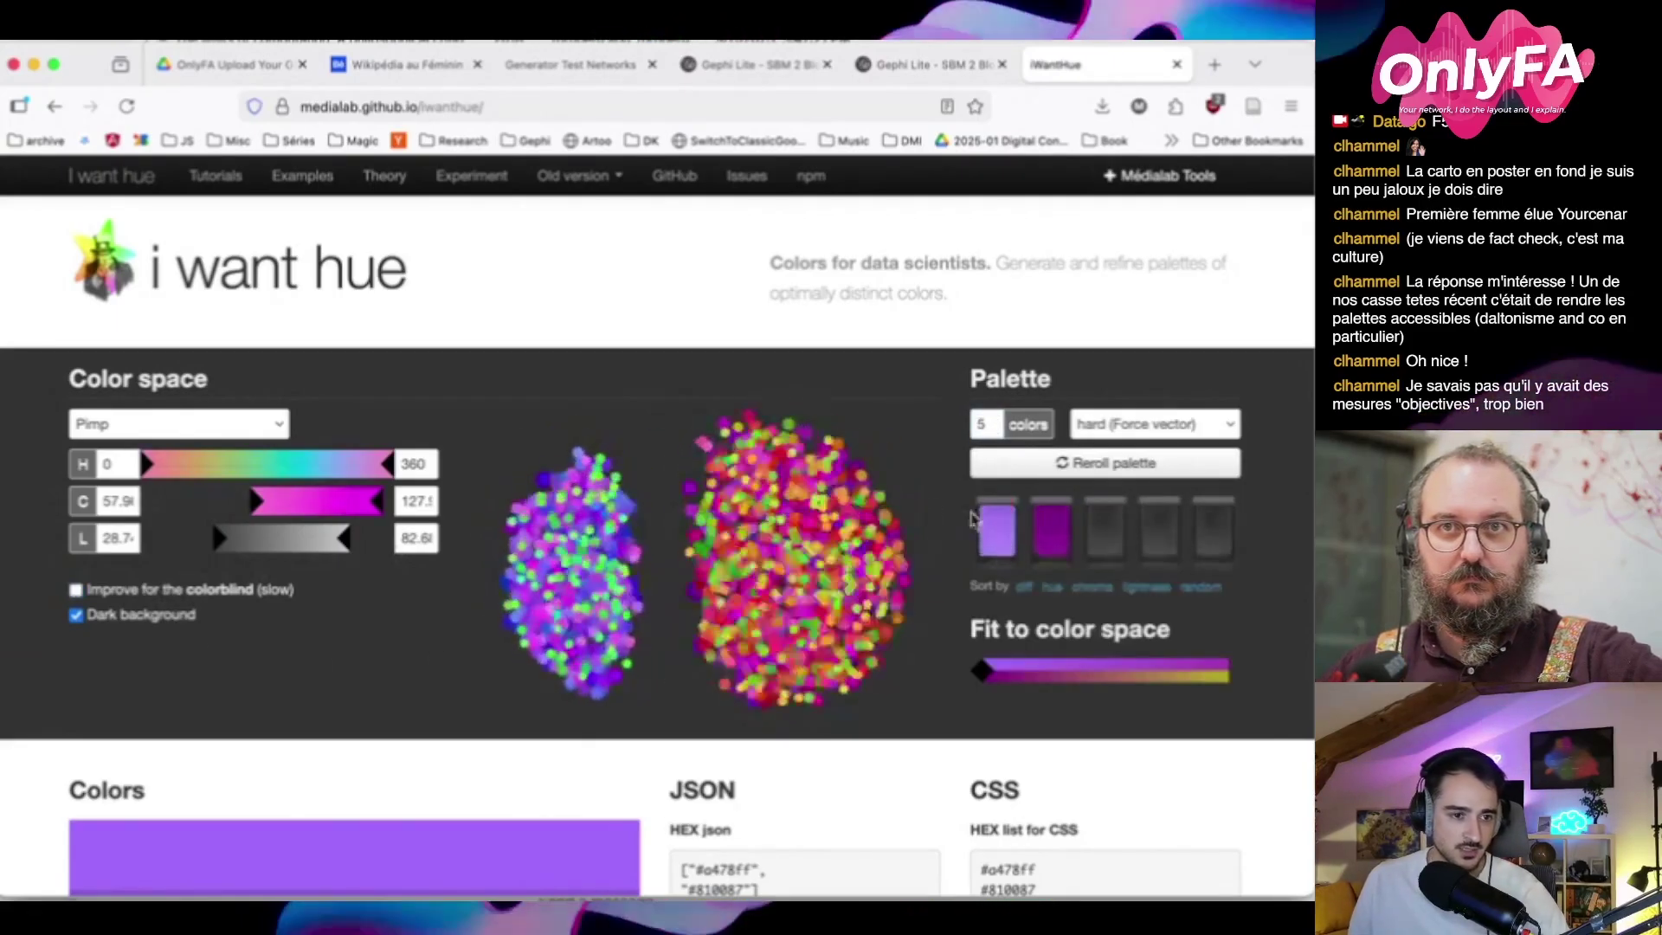
{"action": "left_click", "coordinate": [1009, 466]}
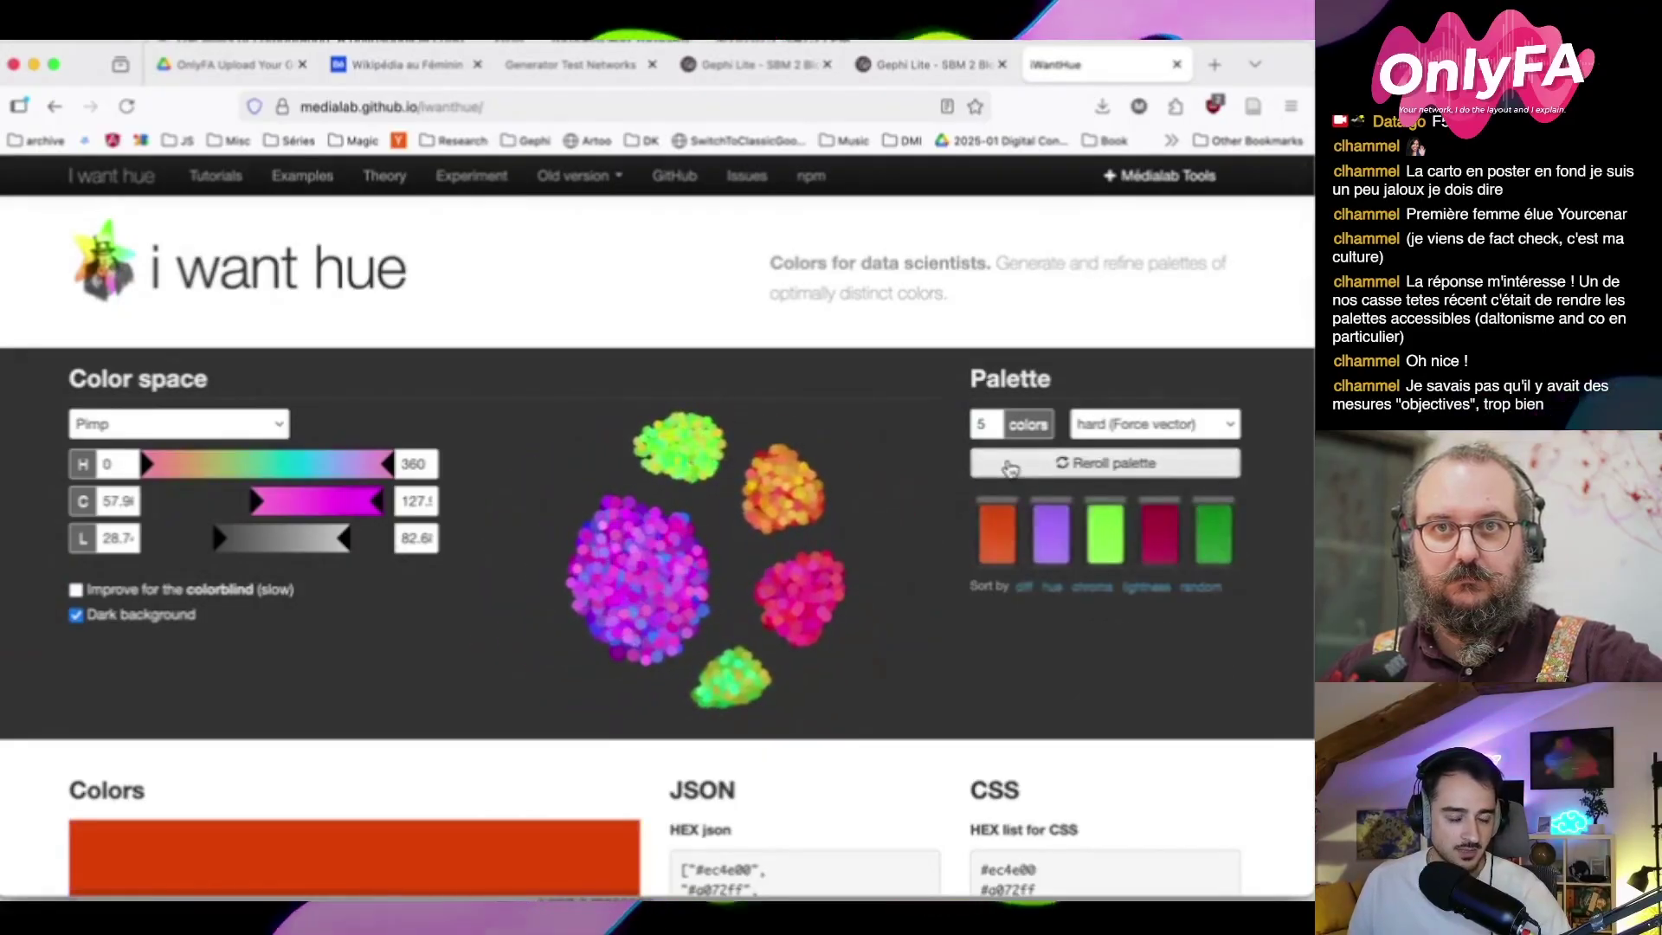
Turn off the dark background and inspect the color clusters belonging to individual palette swatches
{"action": "left_click", "coordinate": [165, 616]}
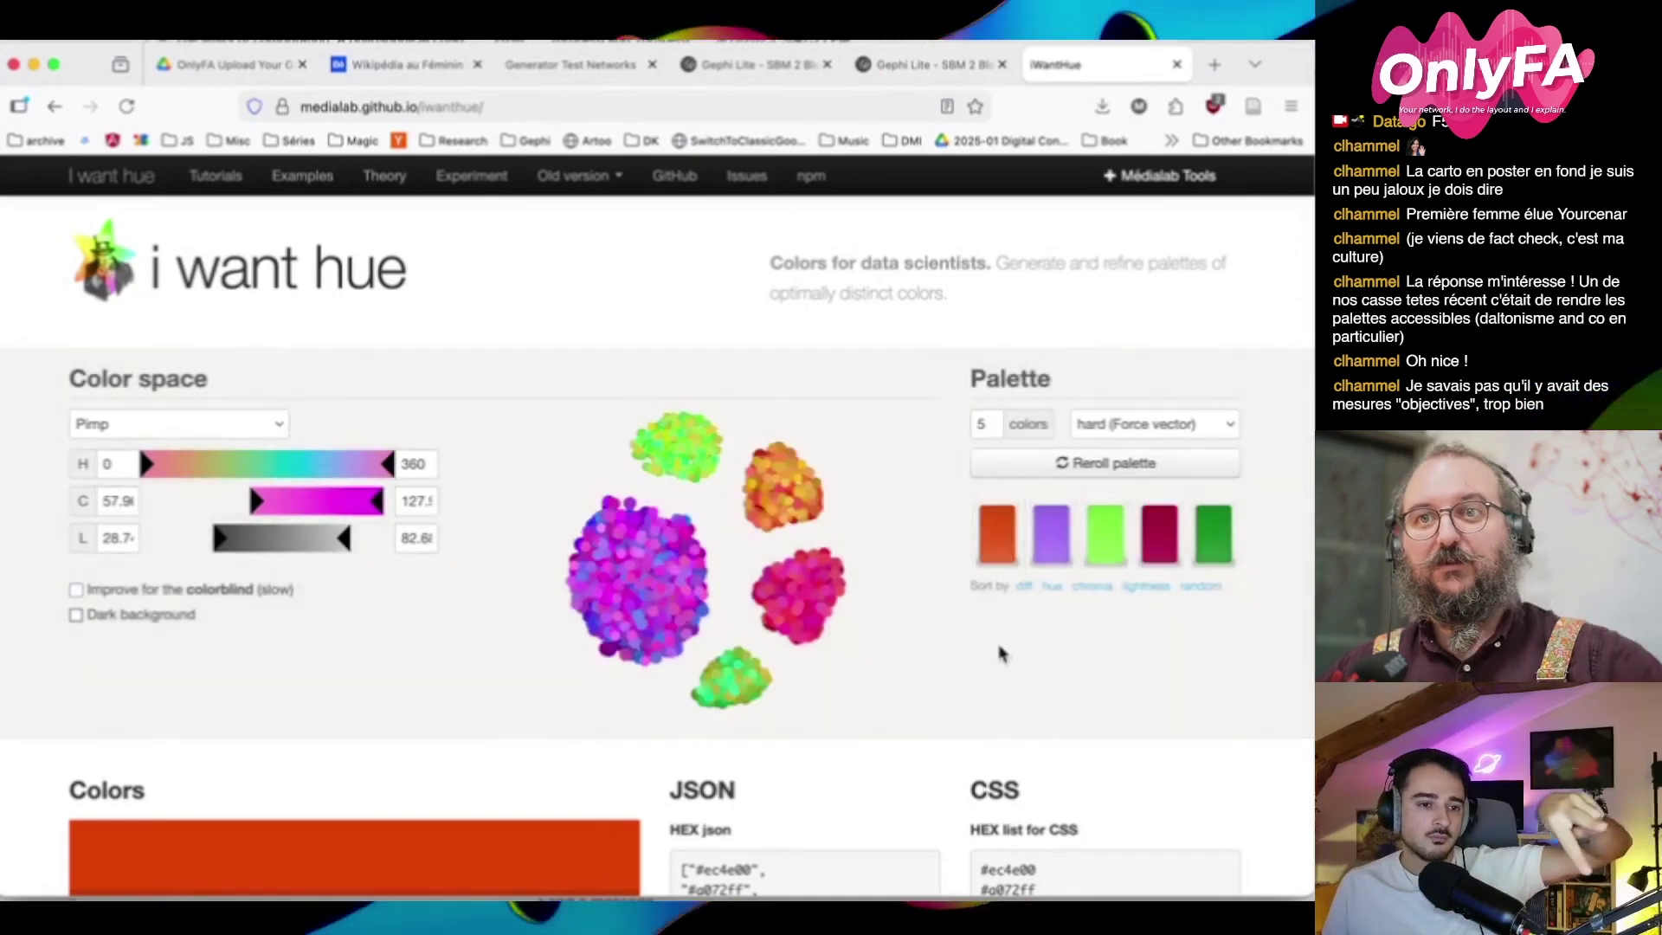
{"action": "mouse_move", "coordinate": [205, 550]}
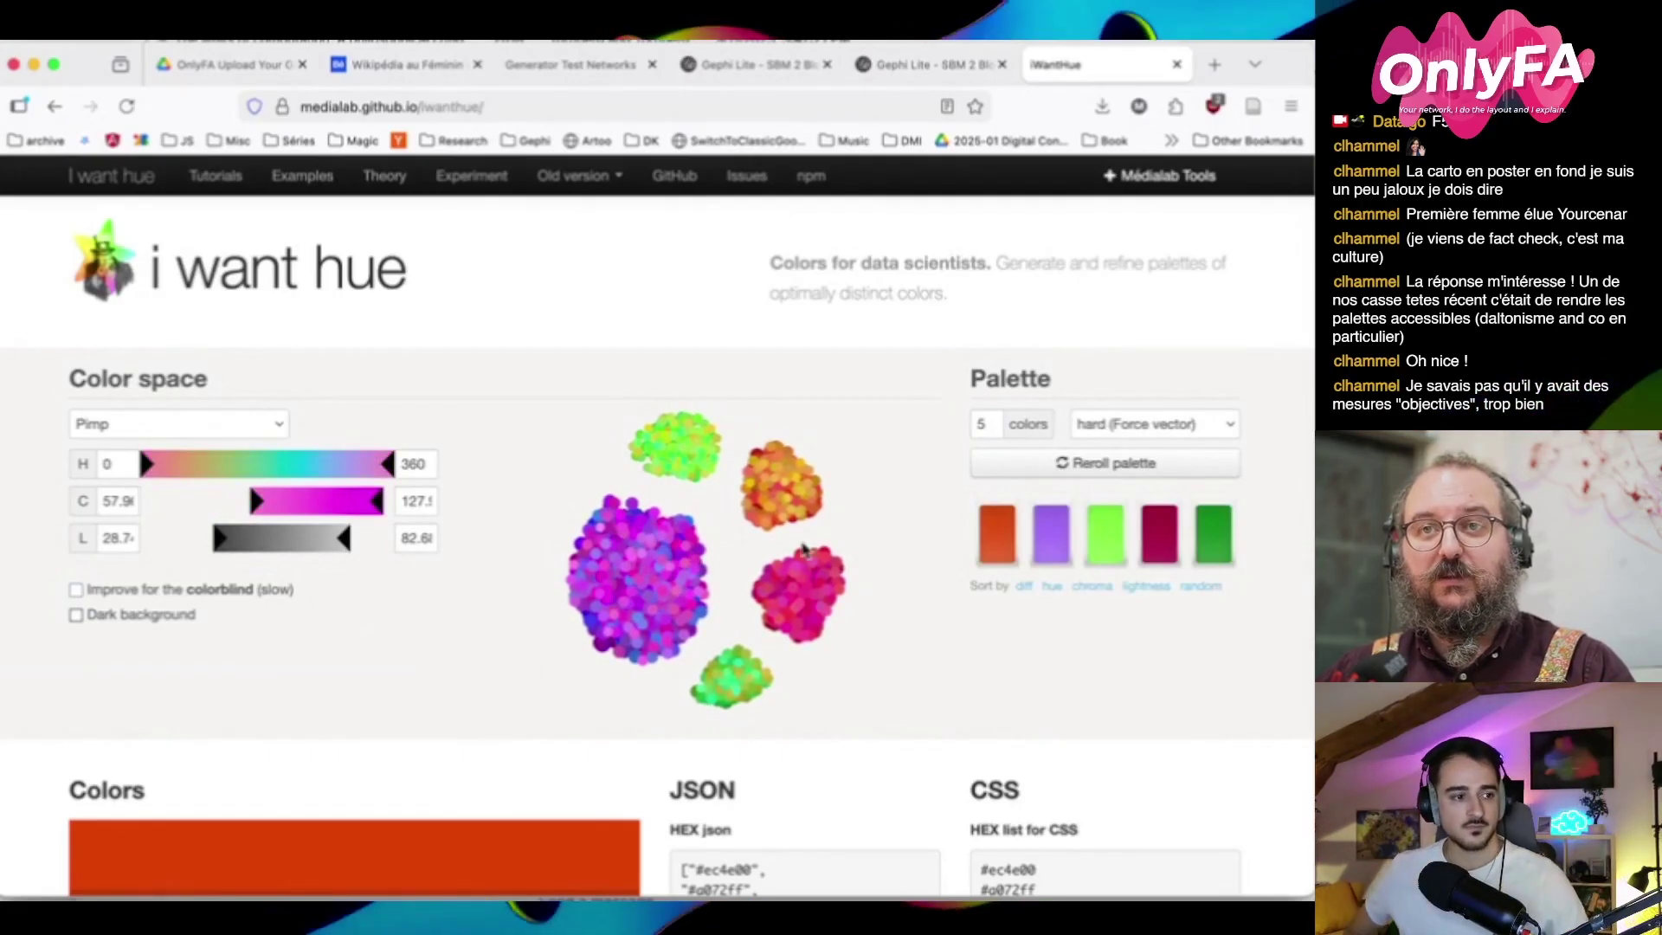
{"action": "mouse_move", "coordinate": [1110, 534]}
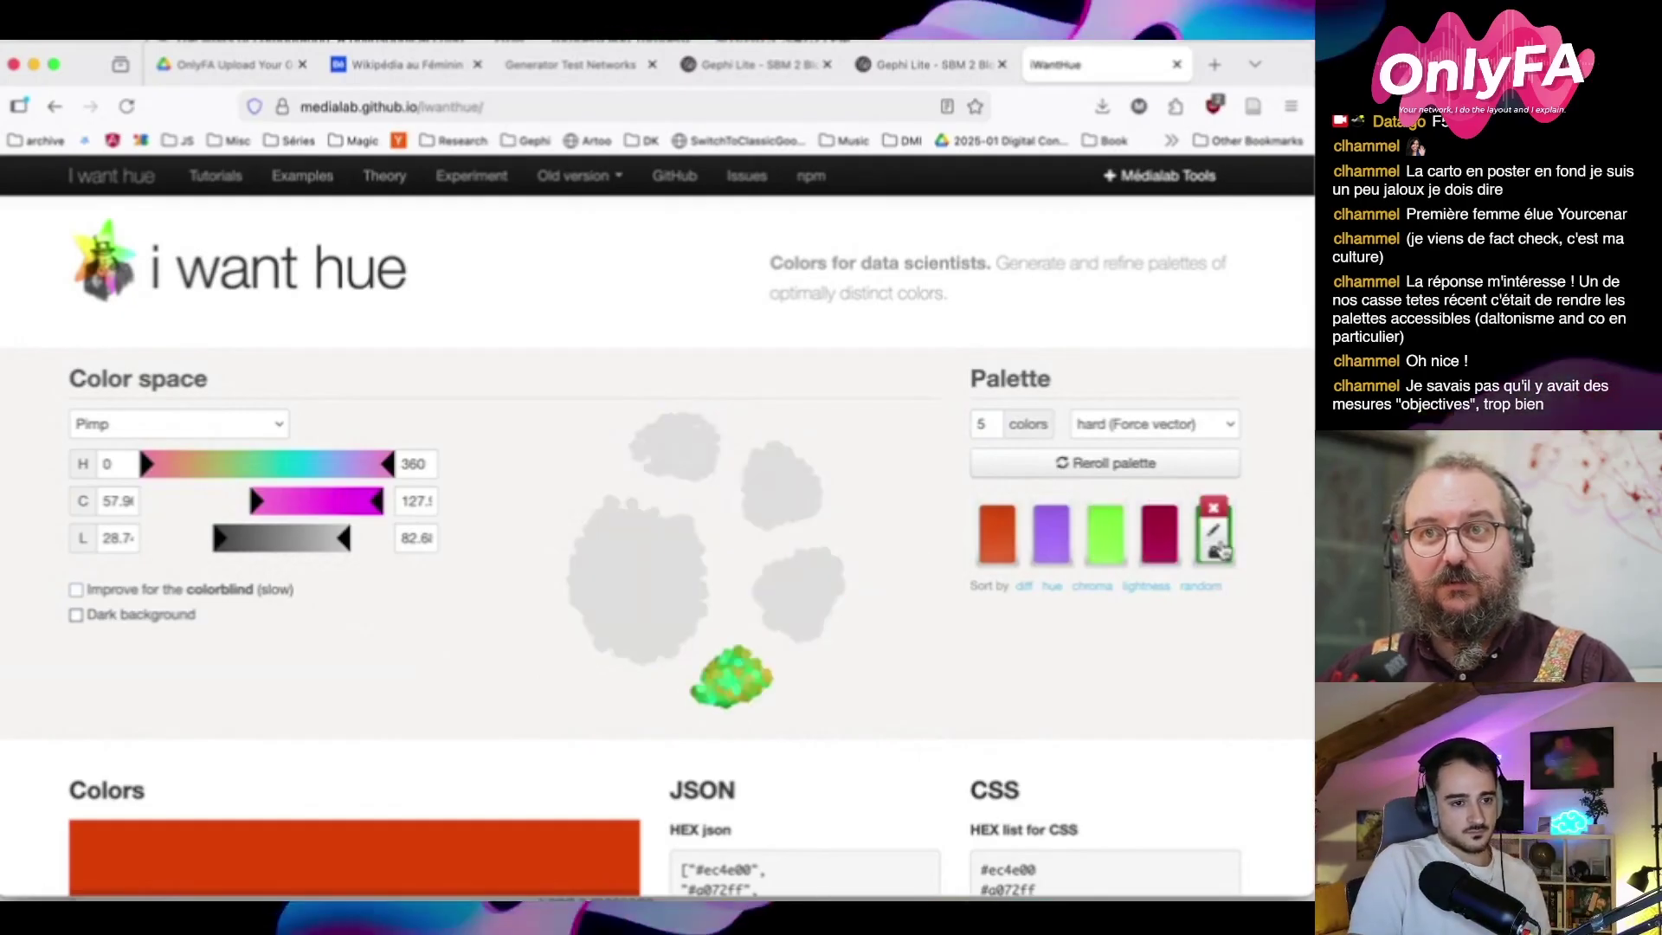
{"action": "mouse_move", "coordinate": [1212, 543]}
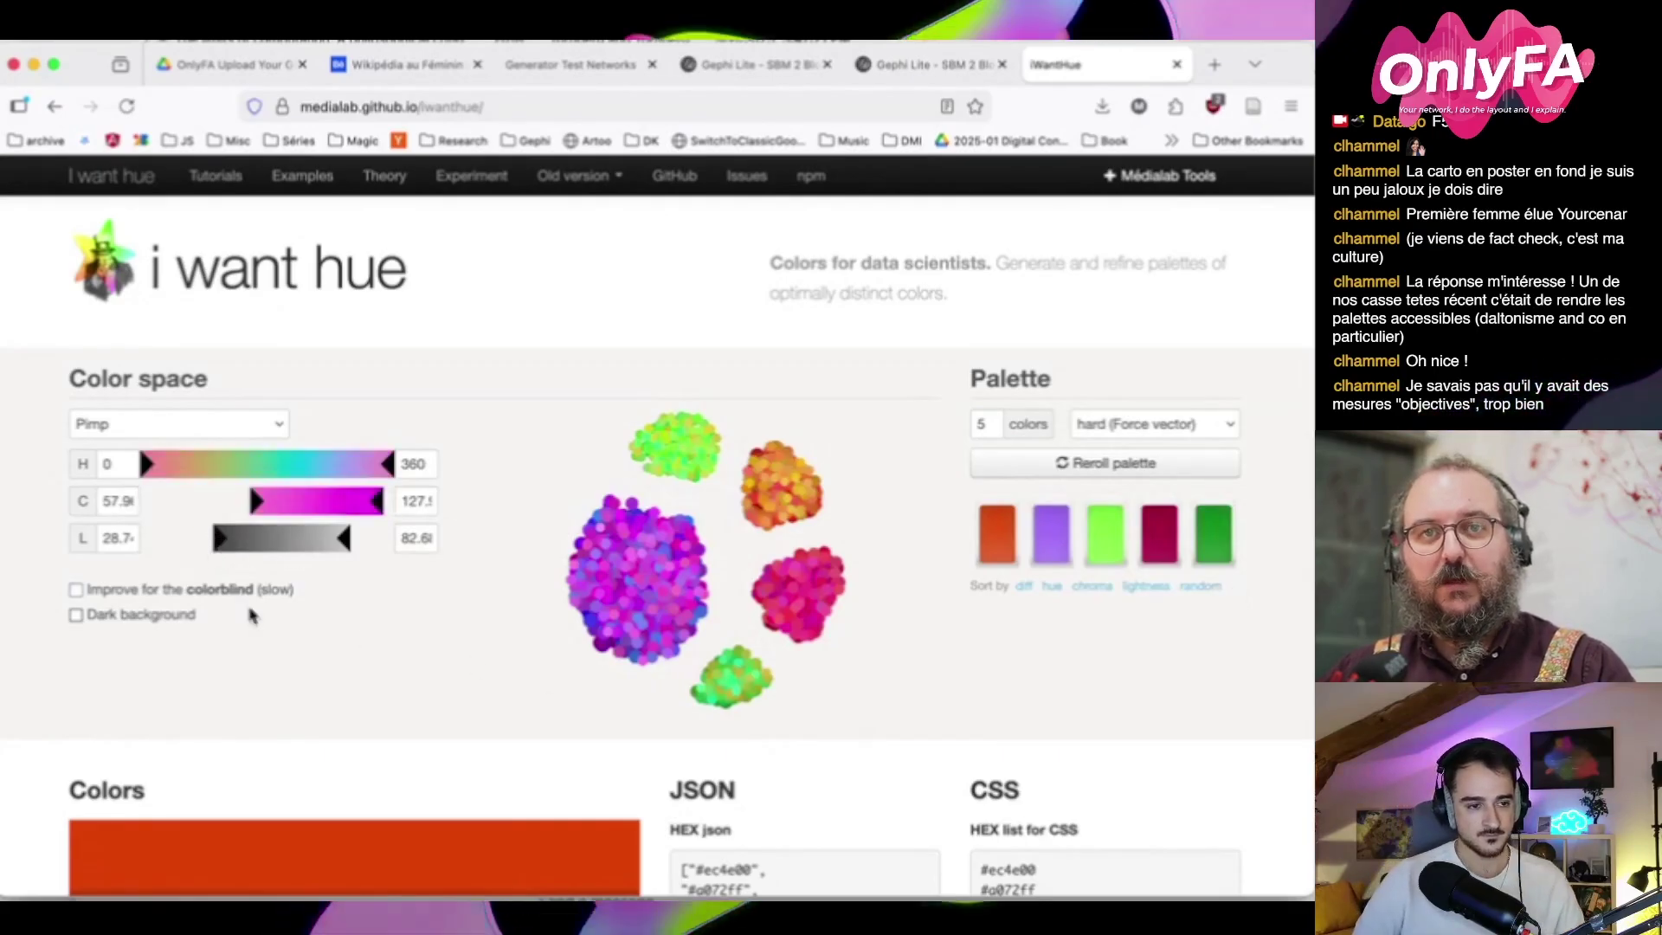
Narrow the color space's lightness range to about 63.3–73.2
{"action": "left_click_drag", "start_coordinate": [218, 550], "coordinate": [326, 555]}
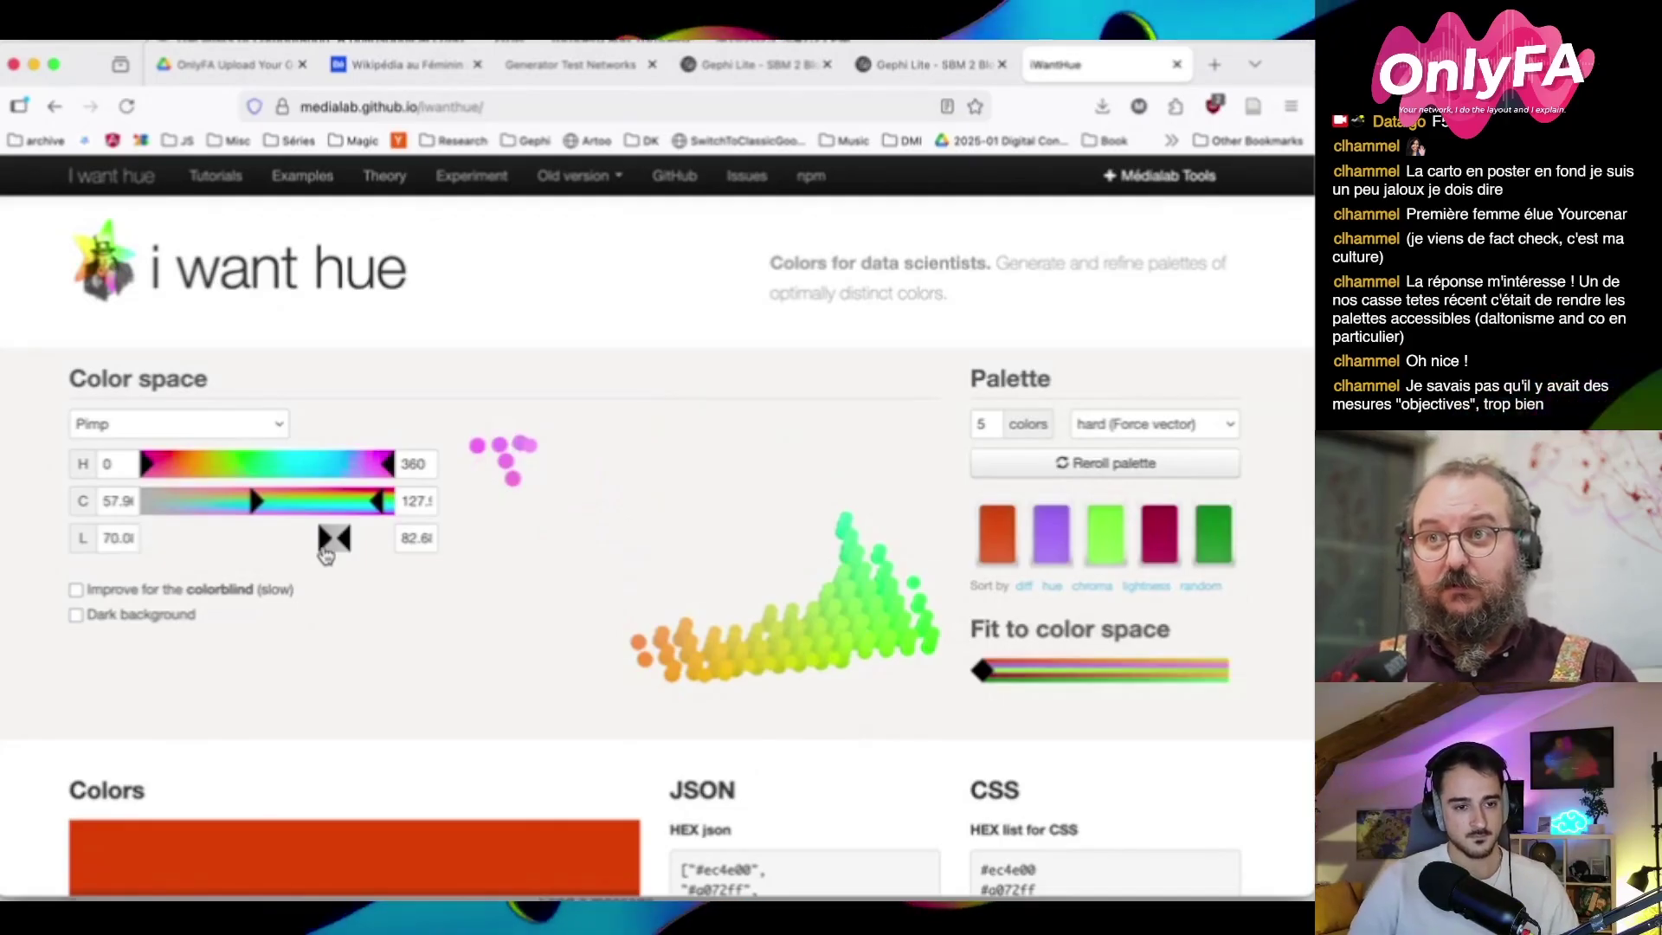
{"action": "left_click_drag", "start_coordinate": [338, 553], "coordinate": [309, 561]}
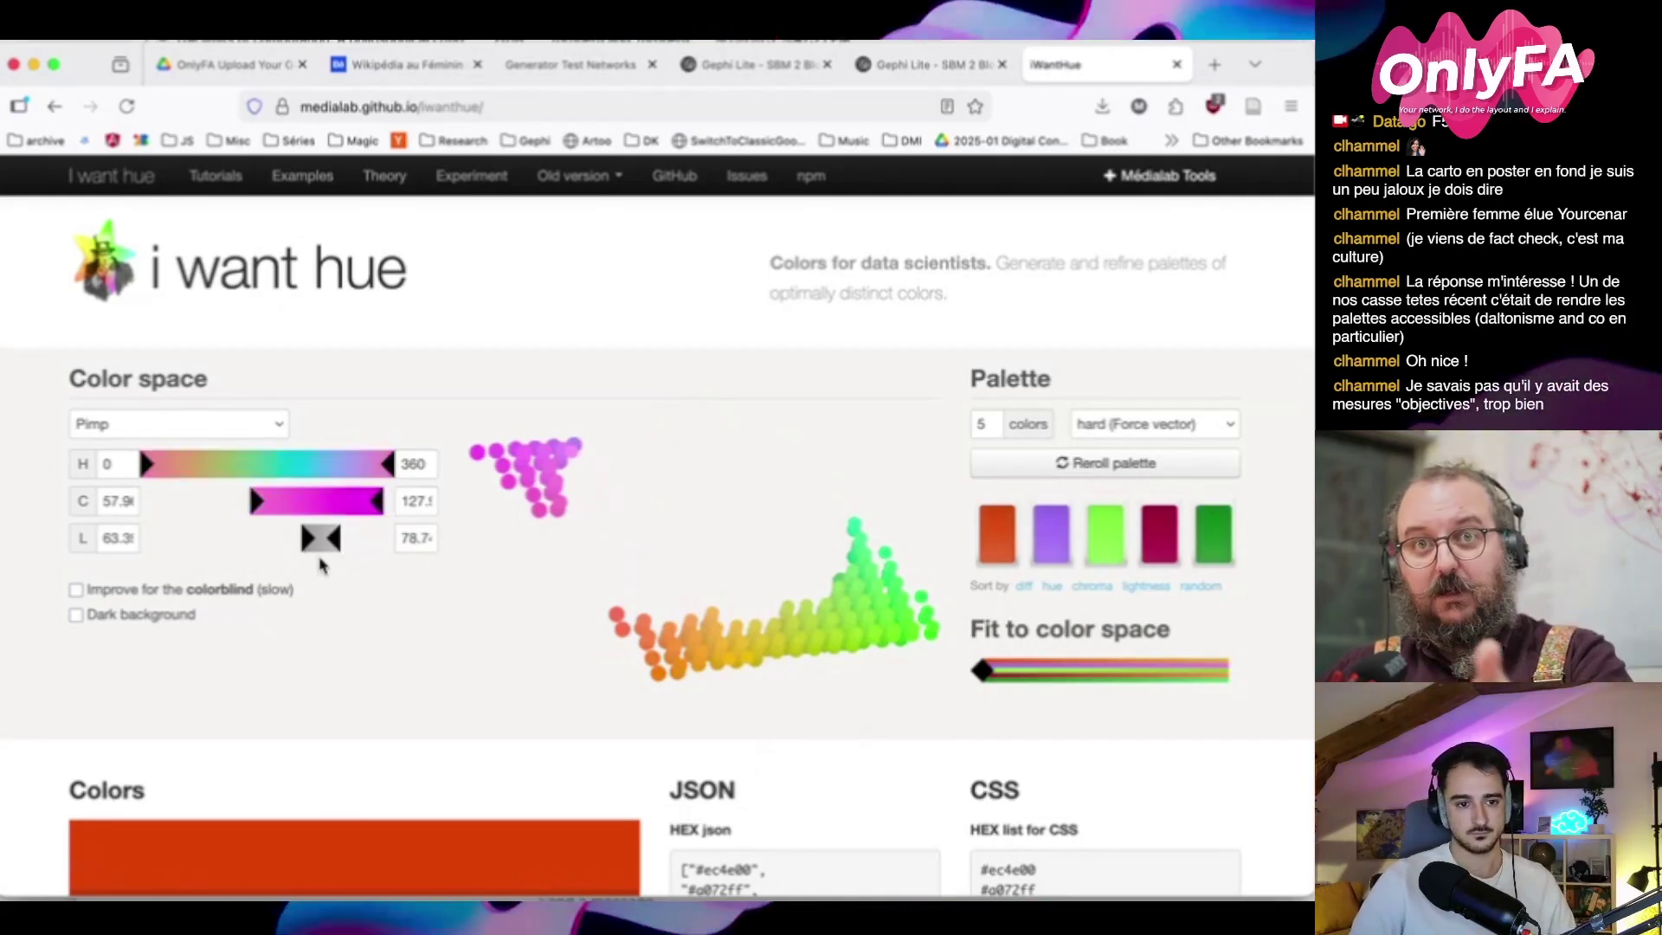
{"action": "left_click_drag", "start_coordinate": [333, 556], "coordinate": [321, 555]}
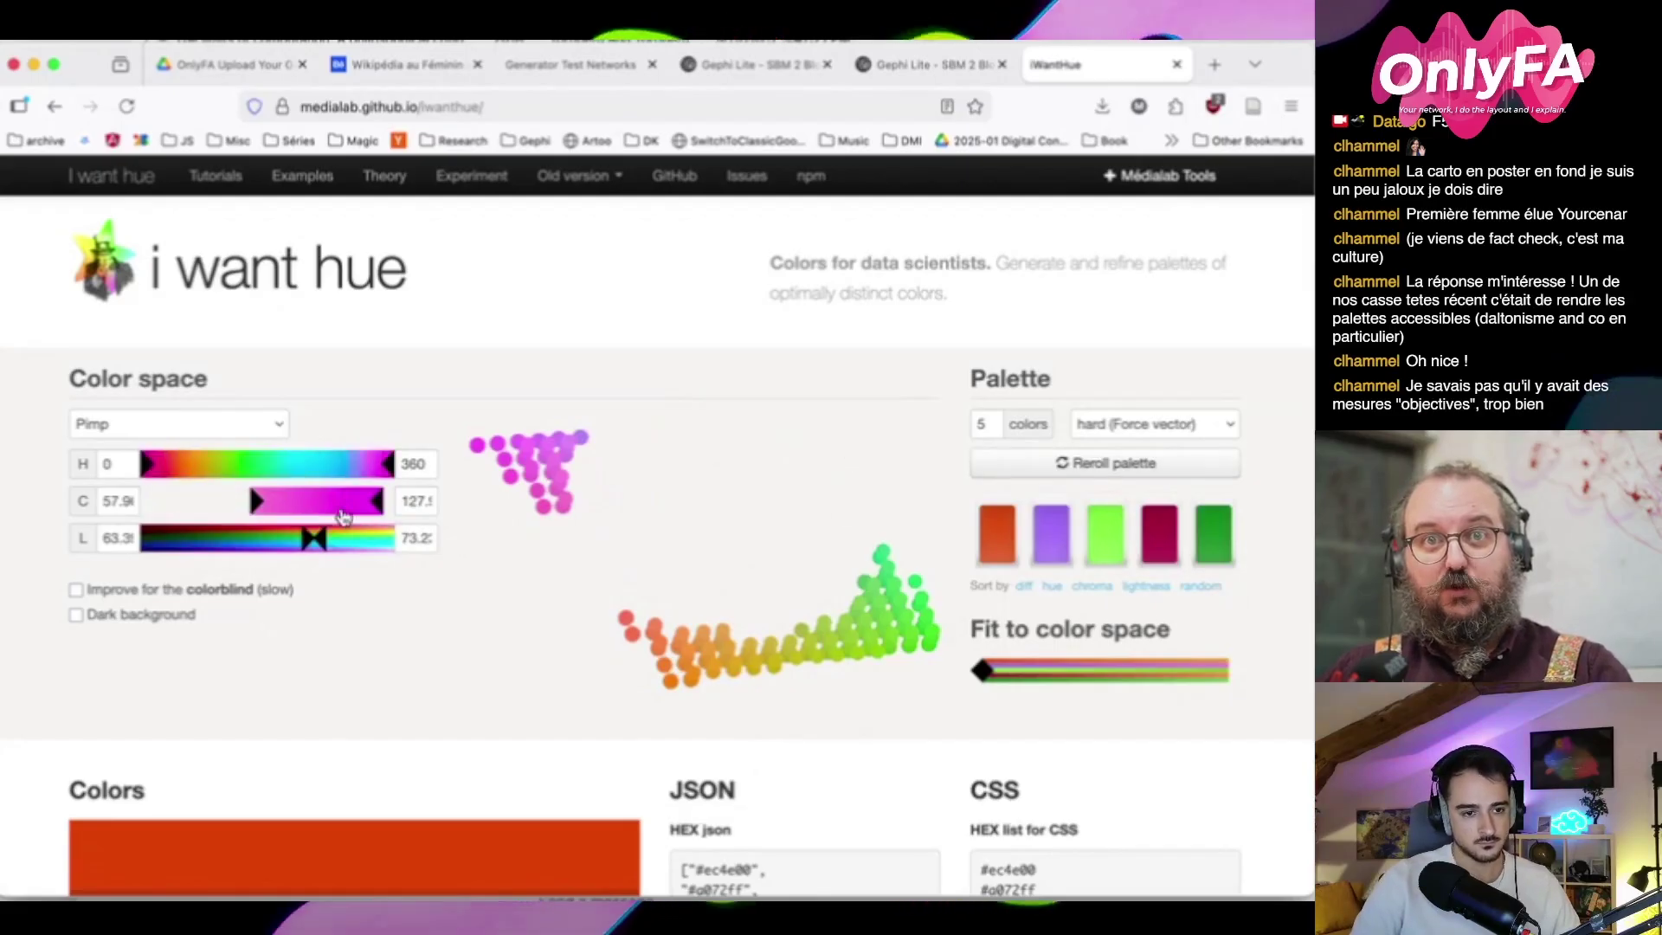
Widen the chroma range to about 18.9–134 and regenerate the five-color palette
{"action": "left_click_drag", "start_coordinate": [255, 502], "coordinate": [187, 514]}
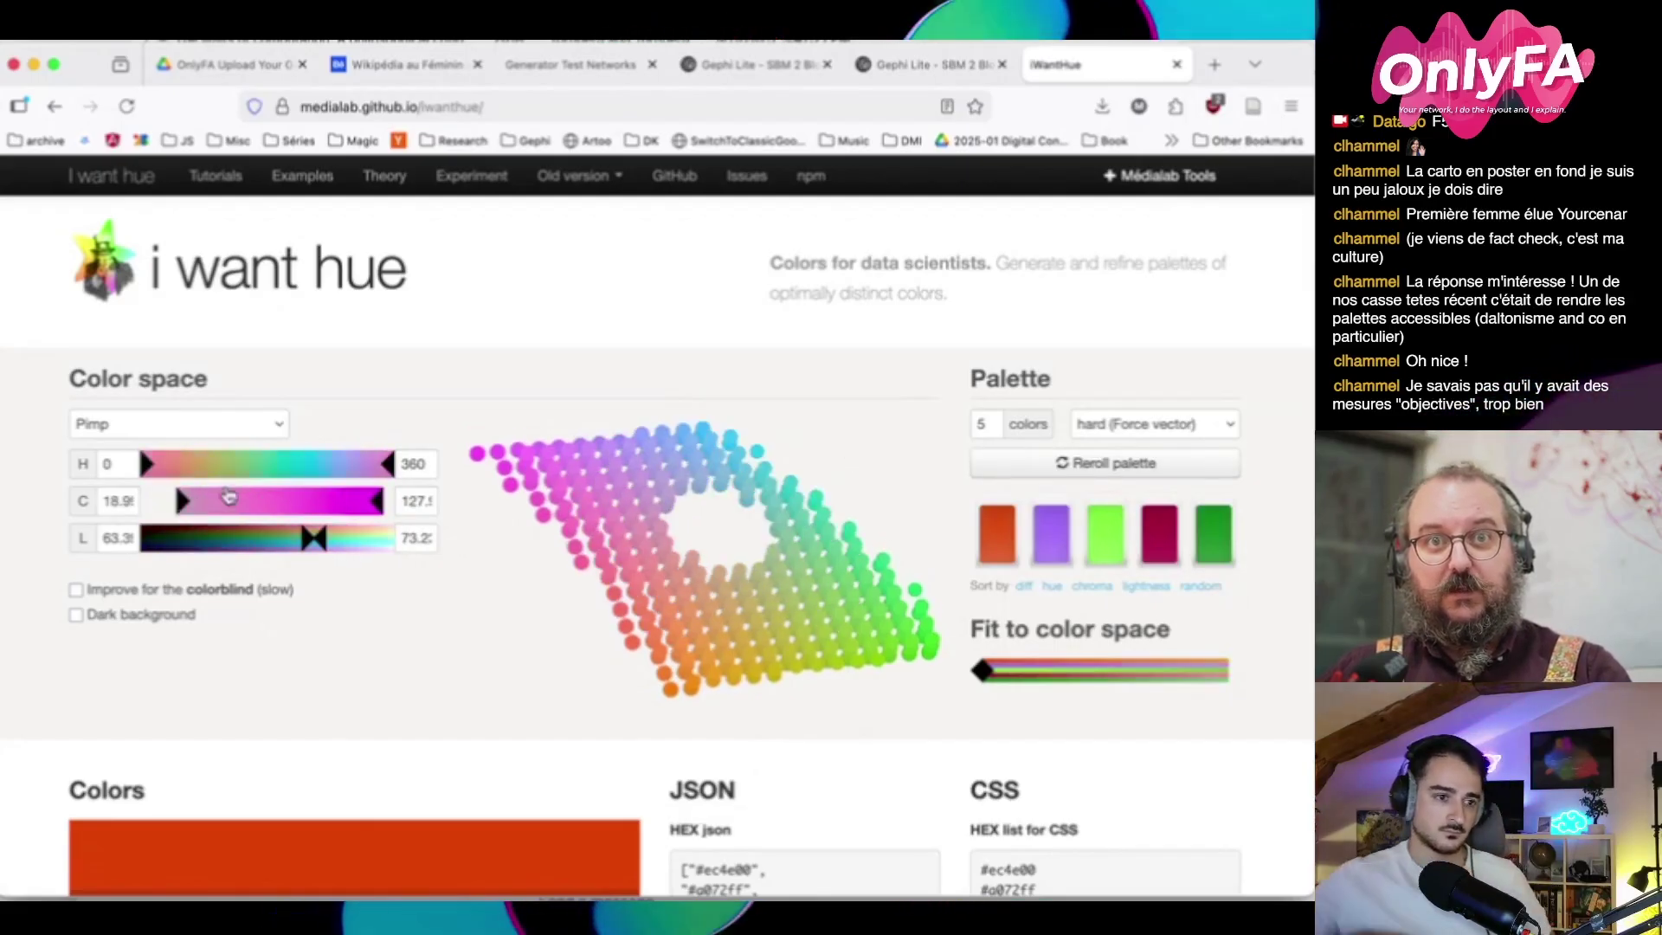
{"action": "left_click_drag", "start_coordinate": [378, 501], "coordinate": [413, 493]}
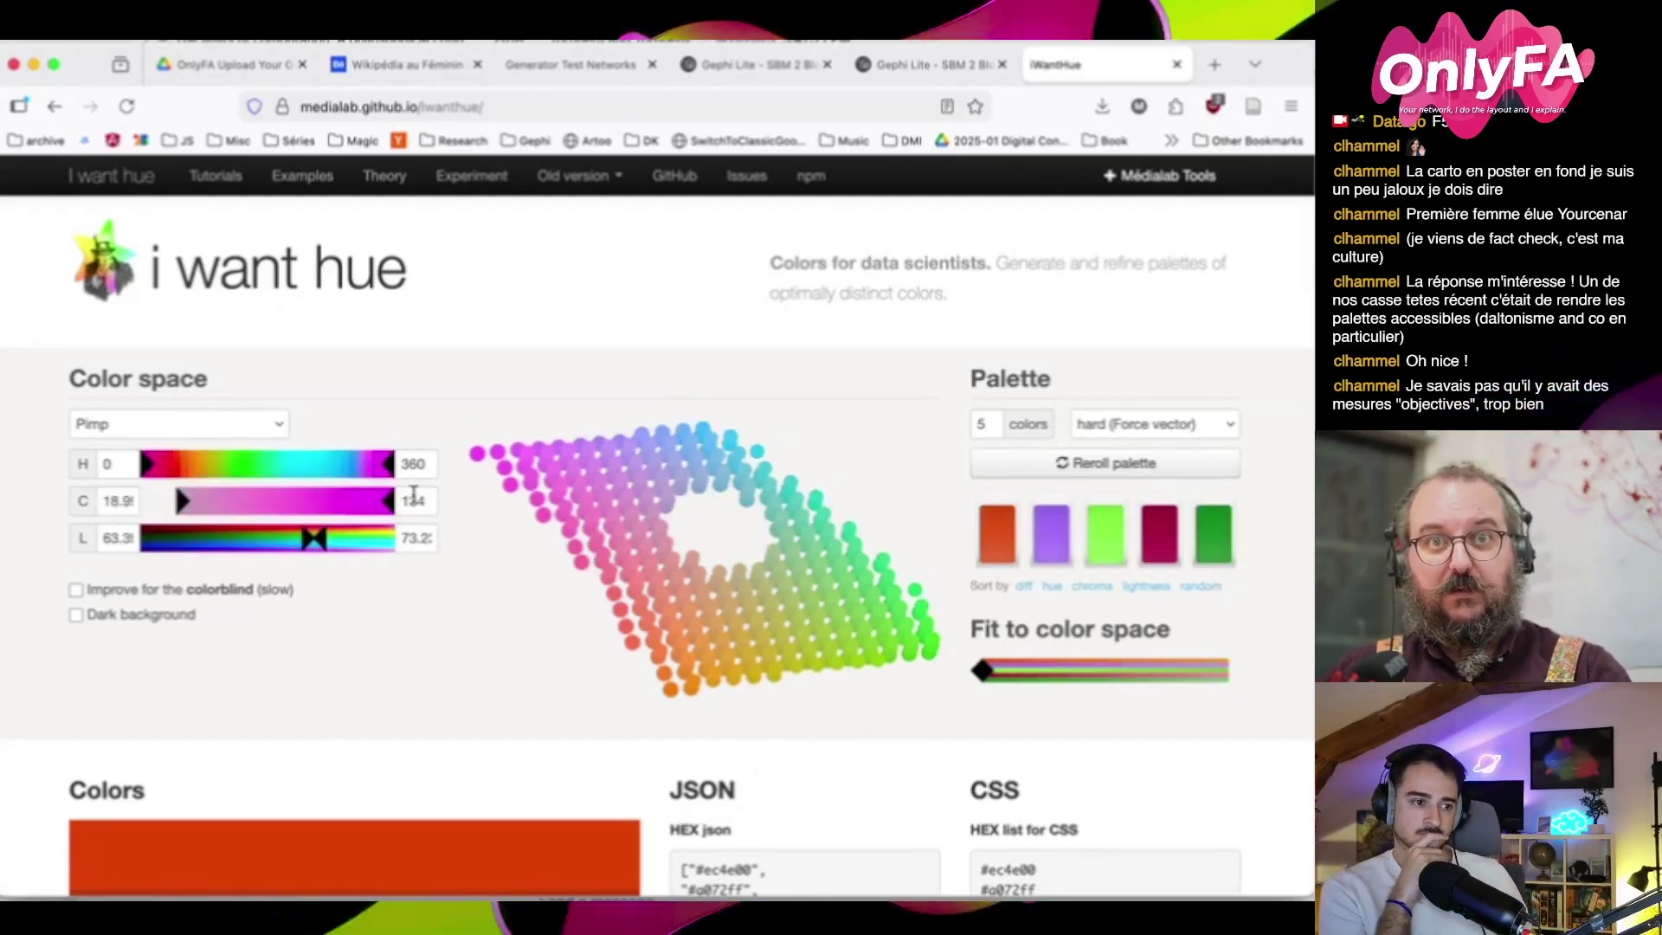
{"action": "left_click", "coordinate": [991, 468]}
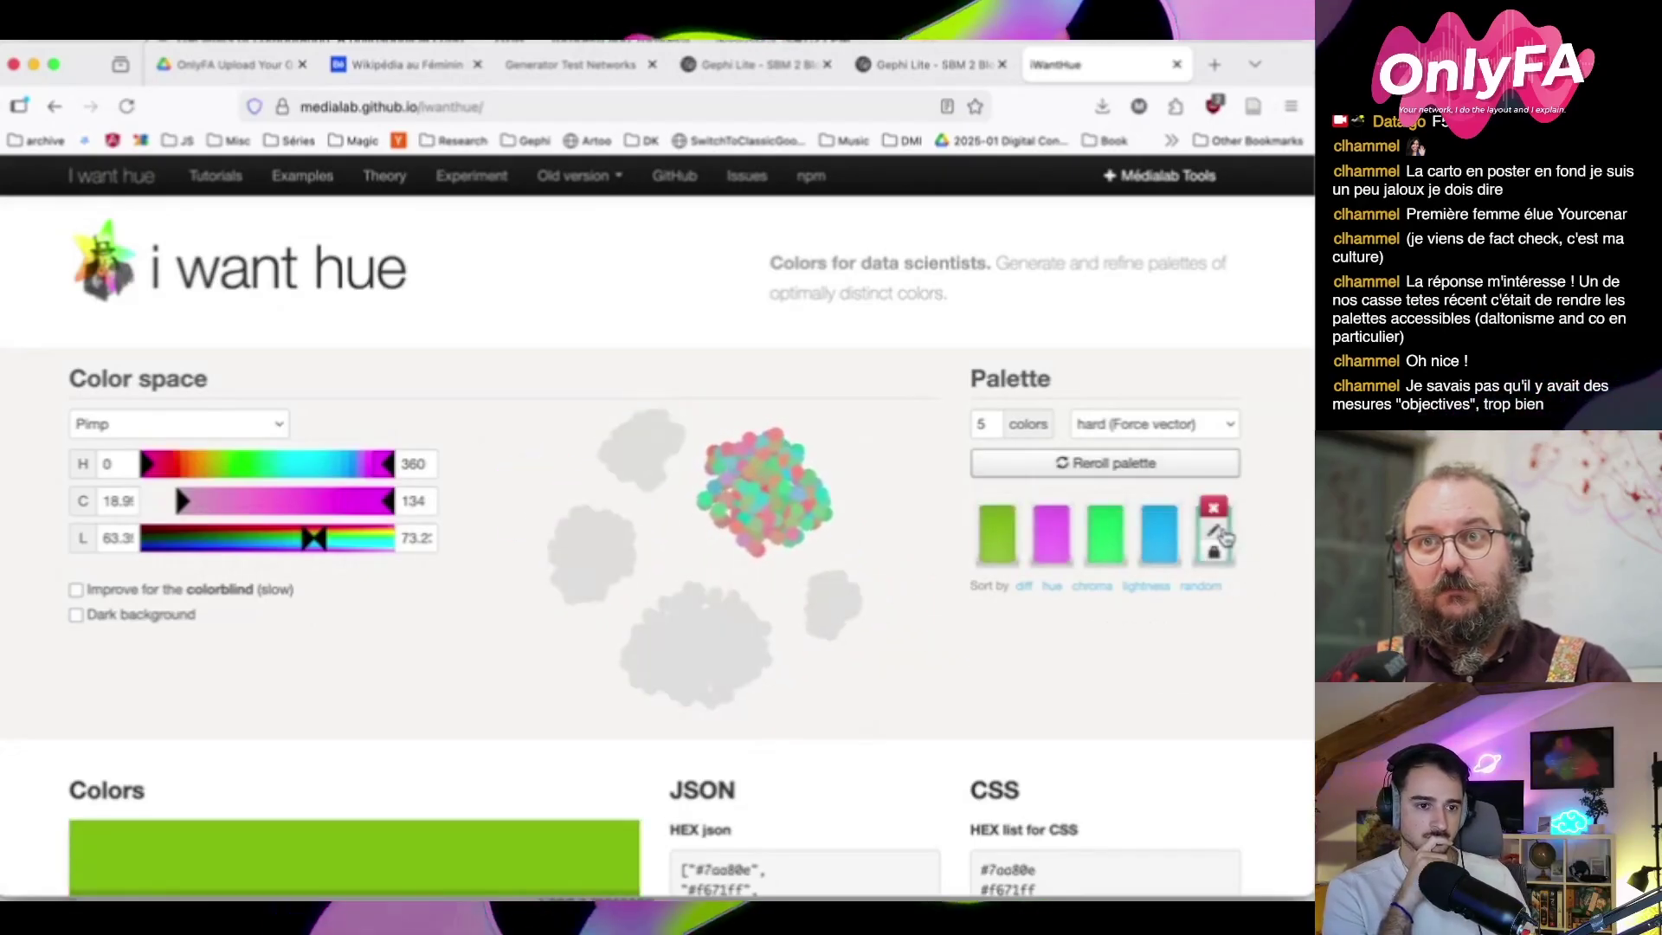
Examine the hue, chroma and lightness values of the teal, green and magenta palette swatches
{"action": "left_click", "coordinate": [1216, 531]}
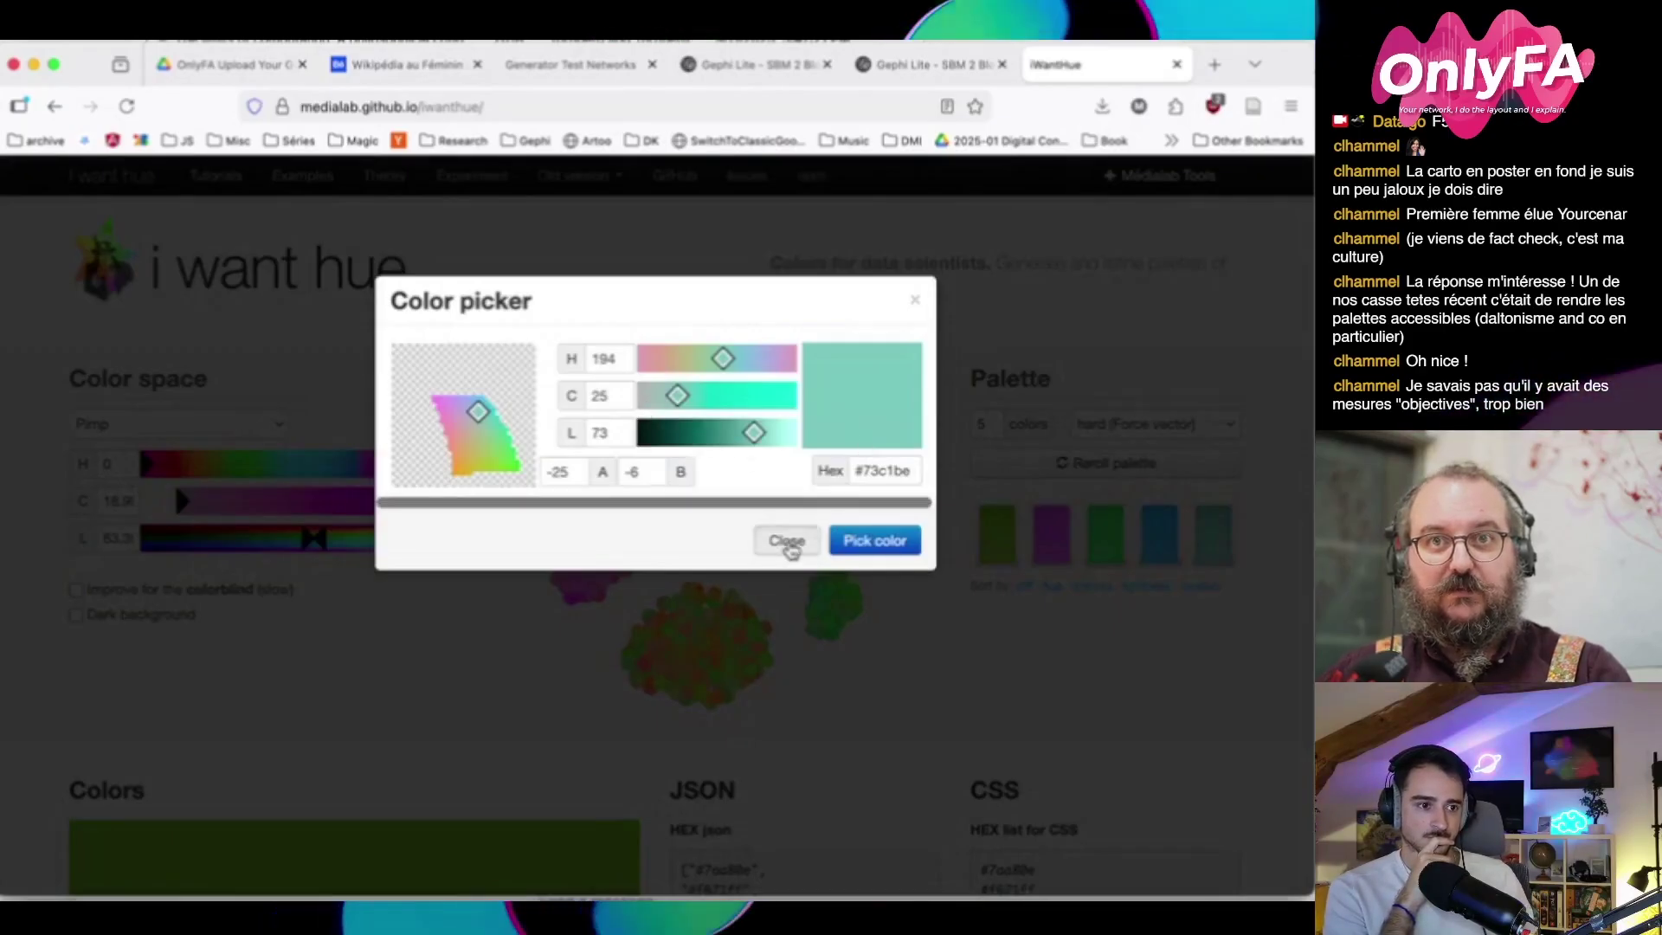
{"action": "left_click", "coordinate": [786, 541]}
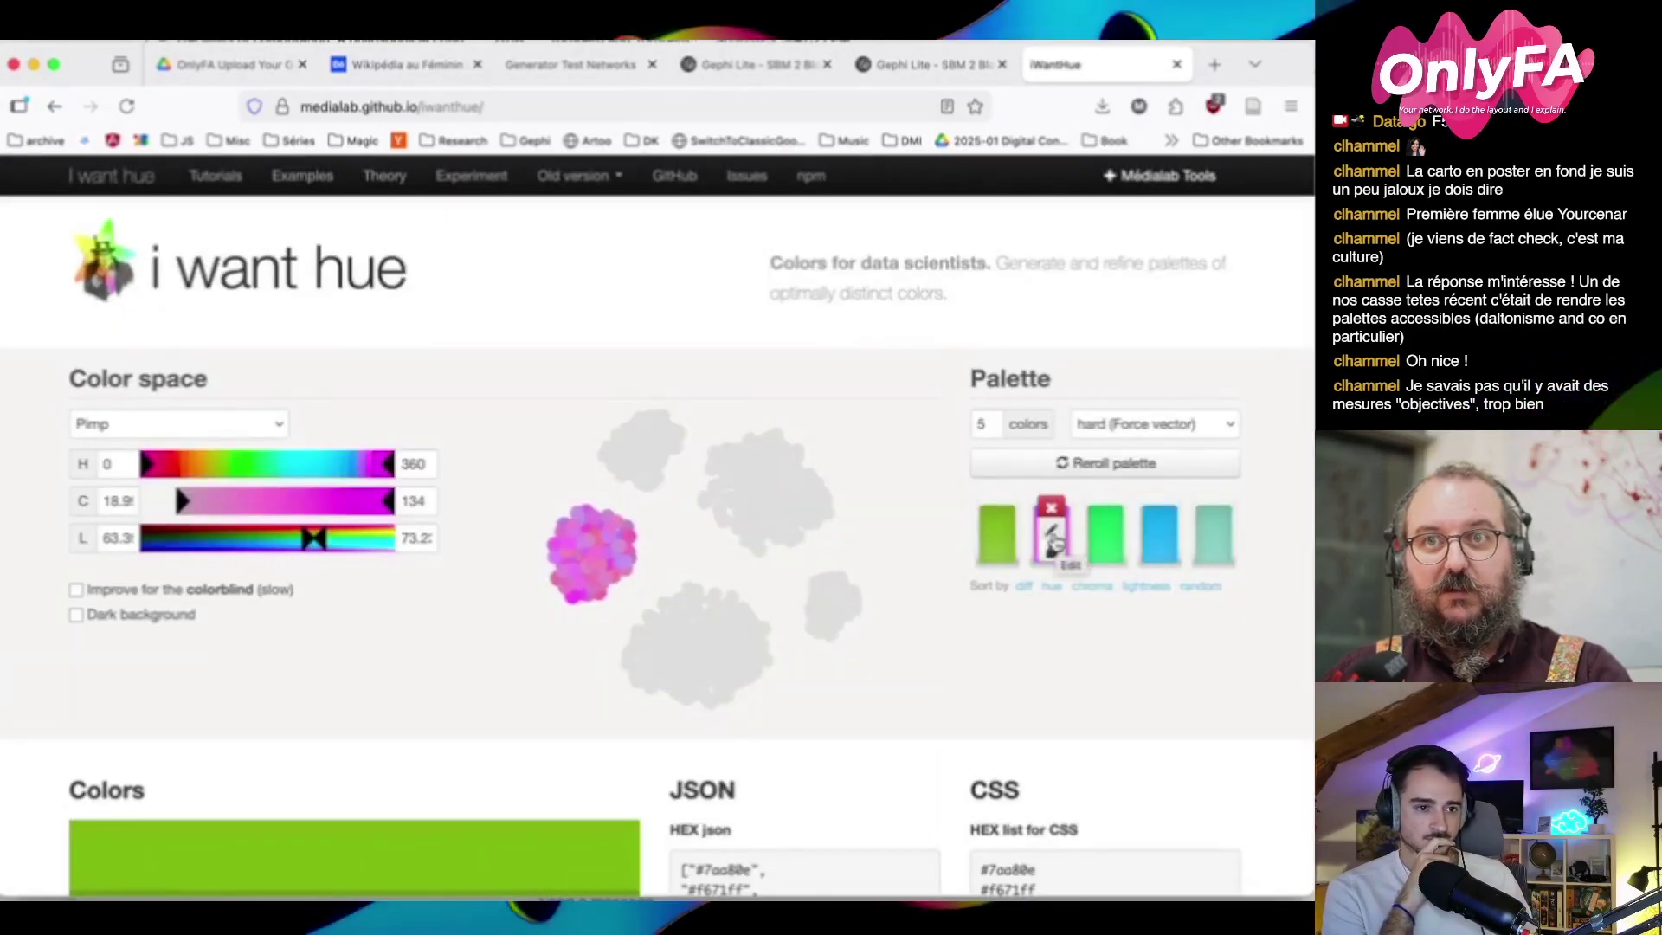
{"action": "left_click", "coordinate": [1106, 535]}
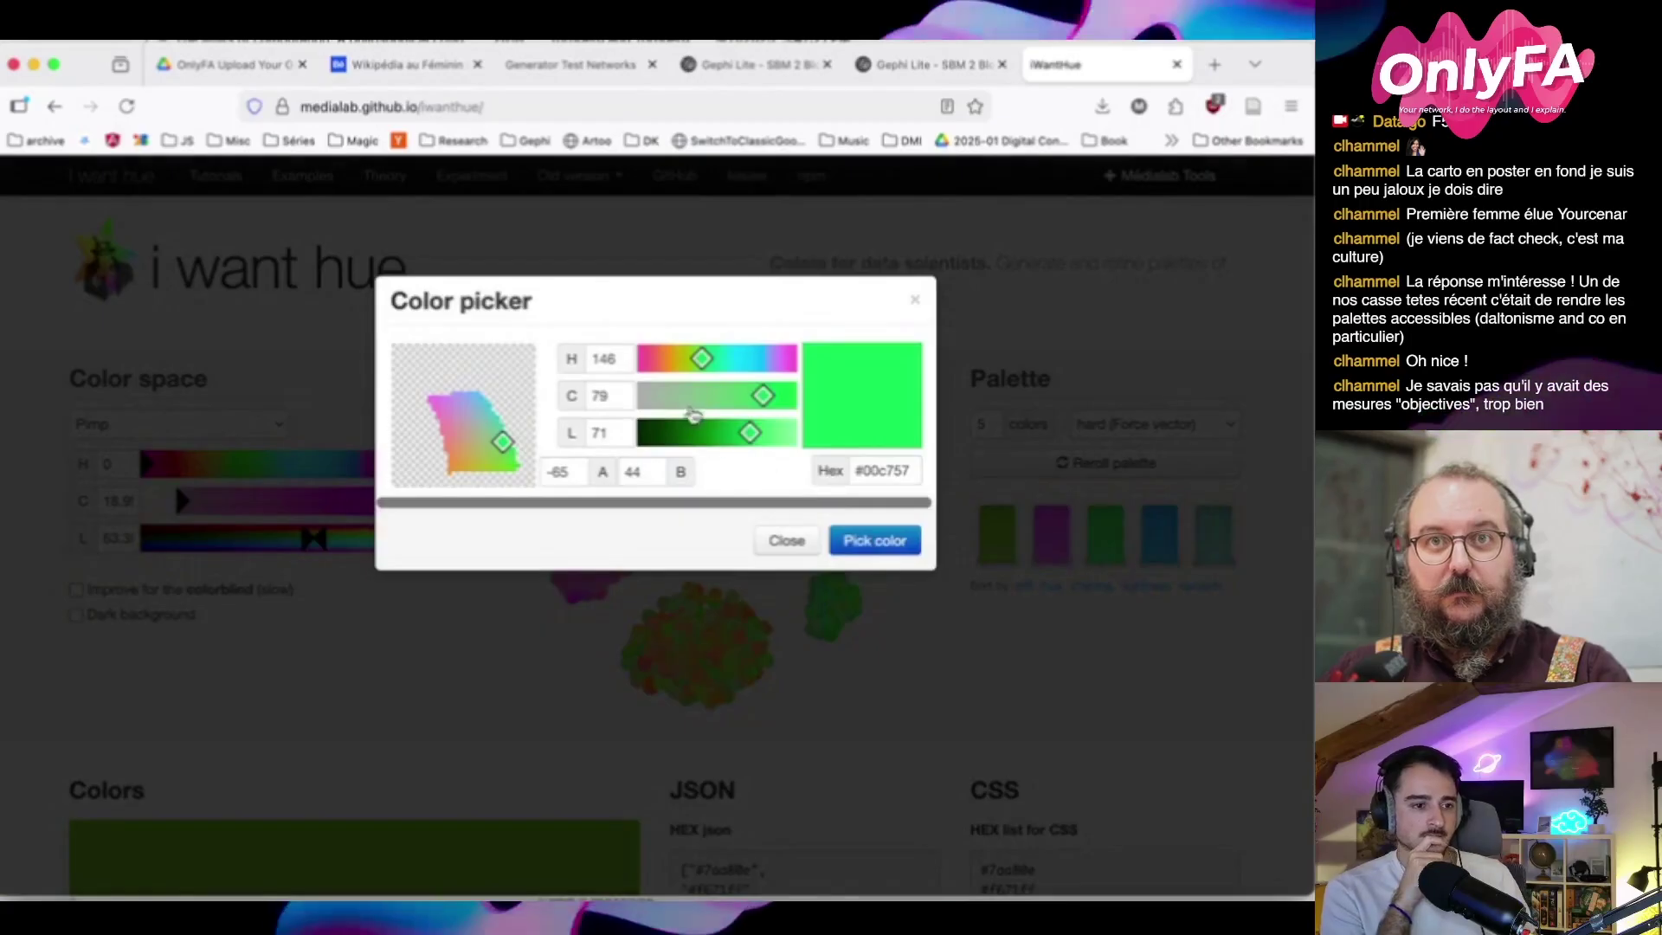
{"action": "left_click", "coordinate": [786, 540]}
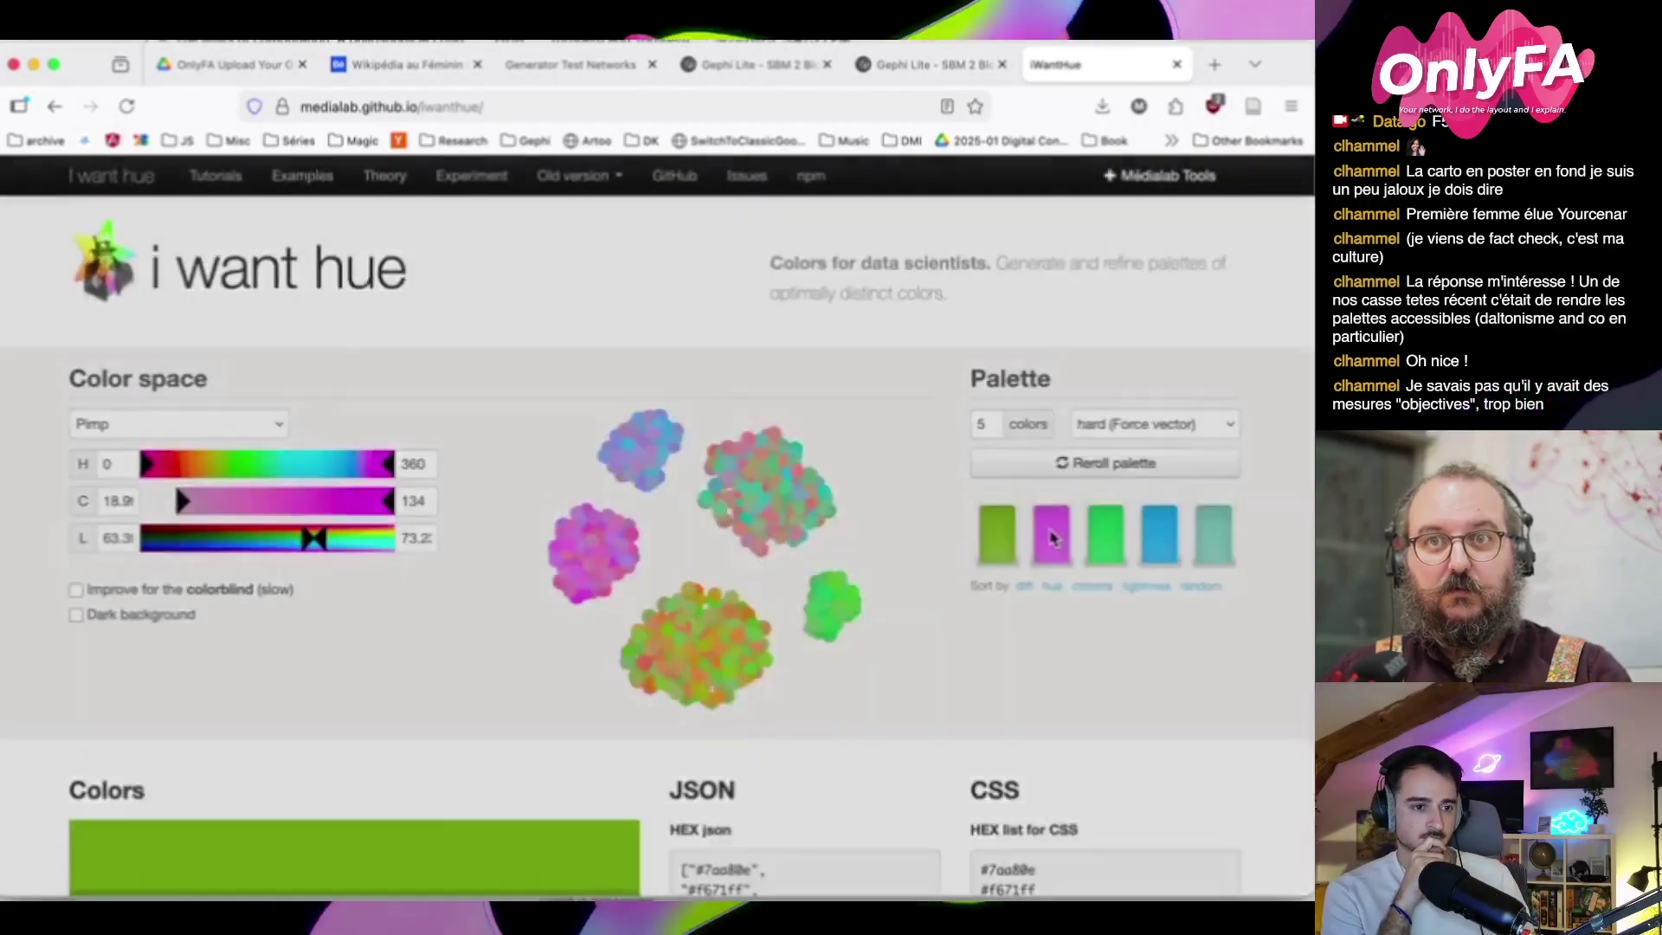
{"action": "left_click", "coordinate": [1051, 535]}
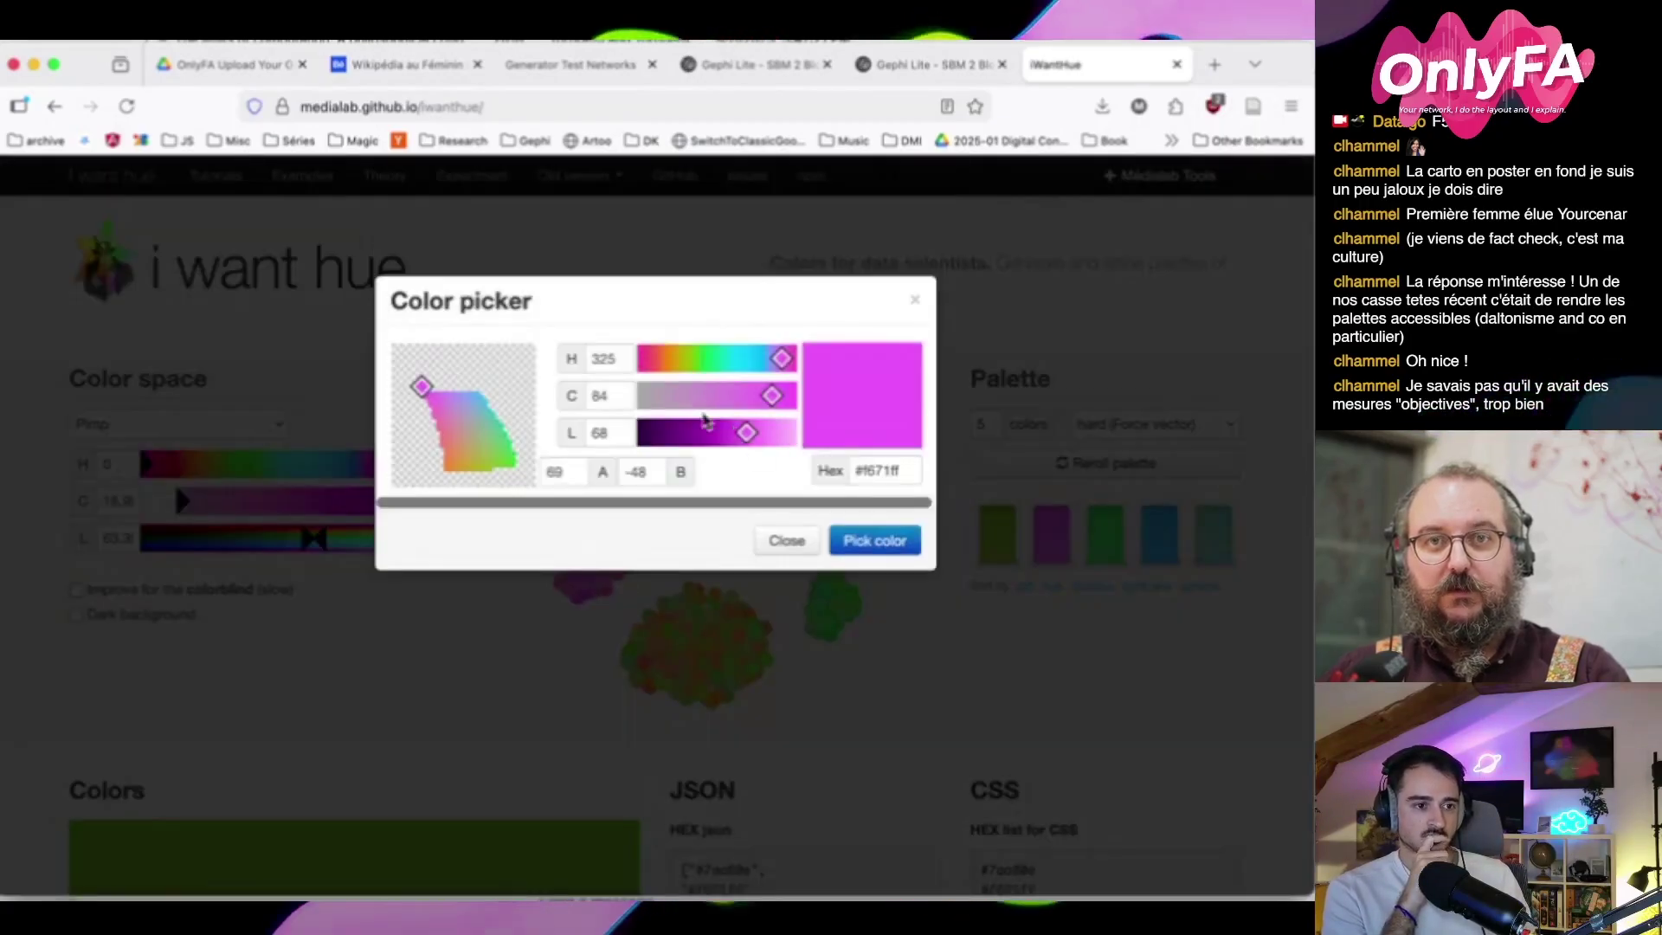
{"action": "left_click", "coordinate": [802, 541]}
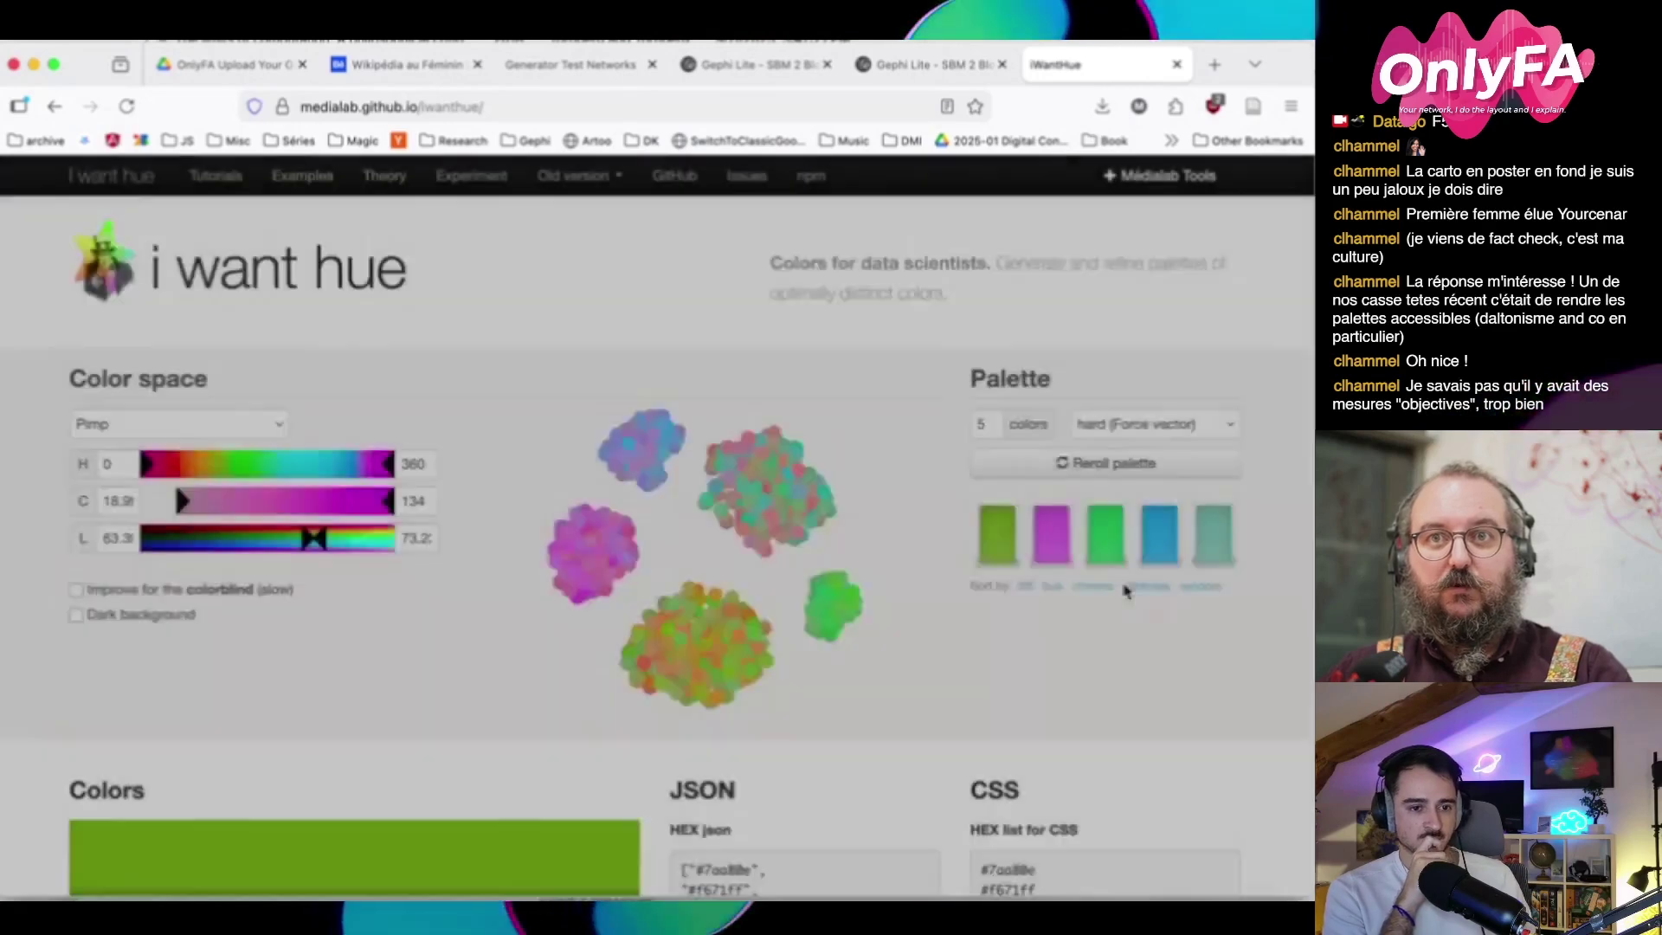
{"action": "mouse_move", "coordinate": [1152, 561]}
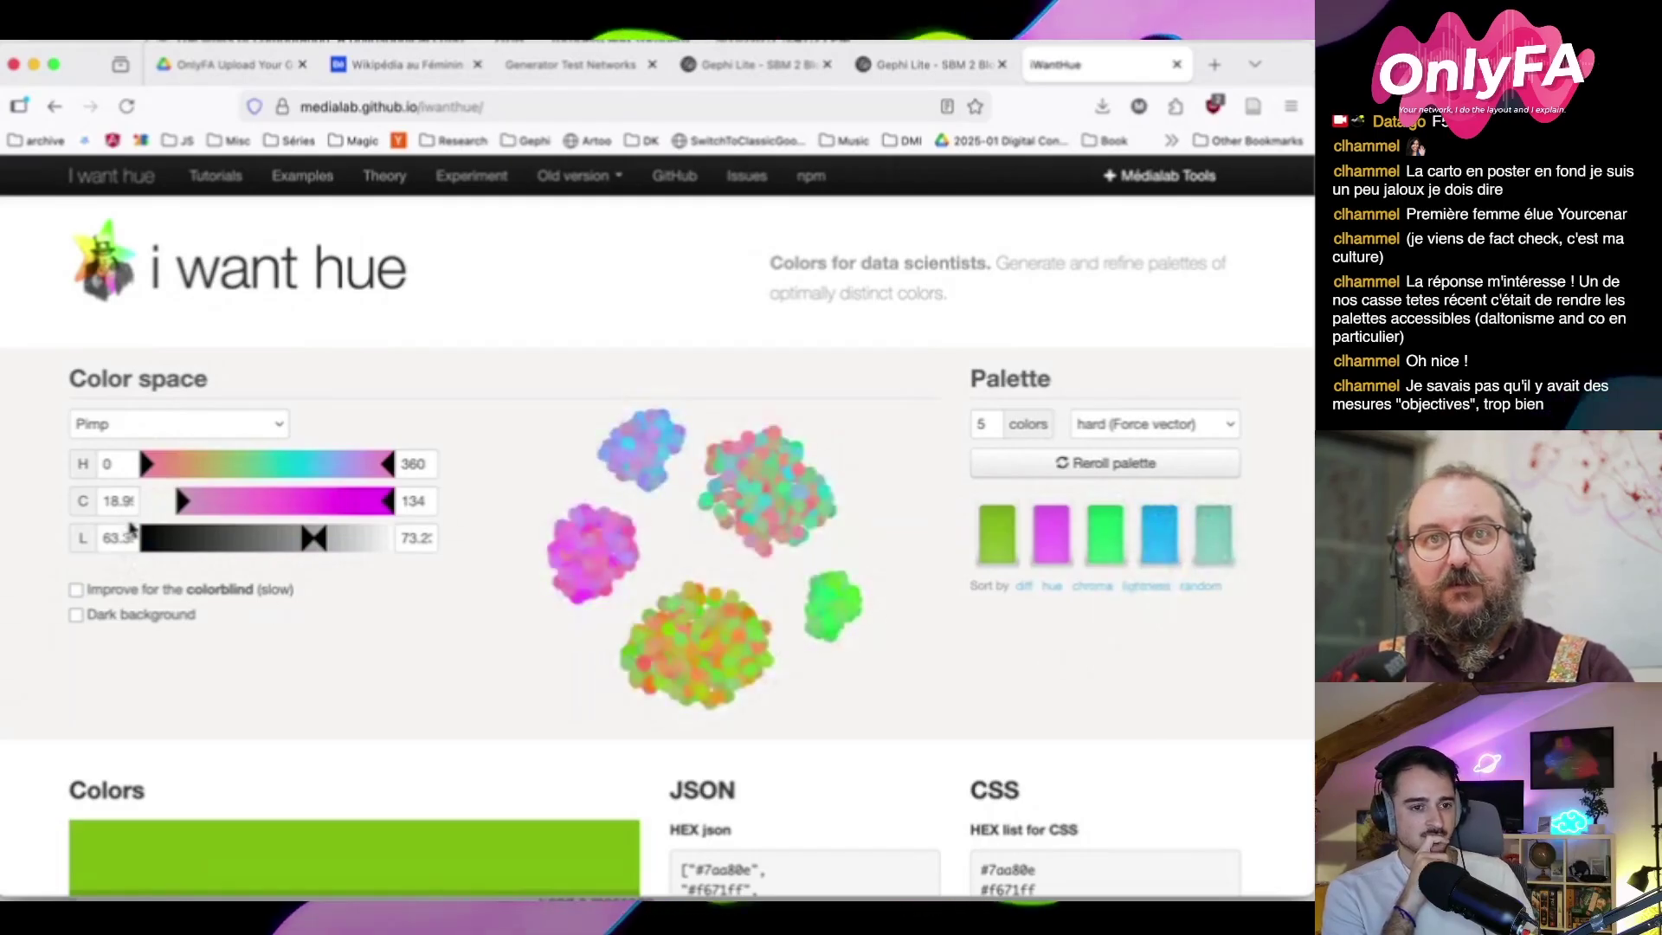
Raise the minimum chroma to about 46.9 and regenerate the palette, first with hard (Force vector), then with soft (k-Means)
{"action": "left_click_drag", "start_coordinate": [181, 506], "coordinate": [234, 500]}
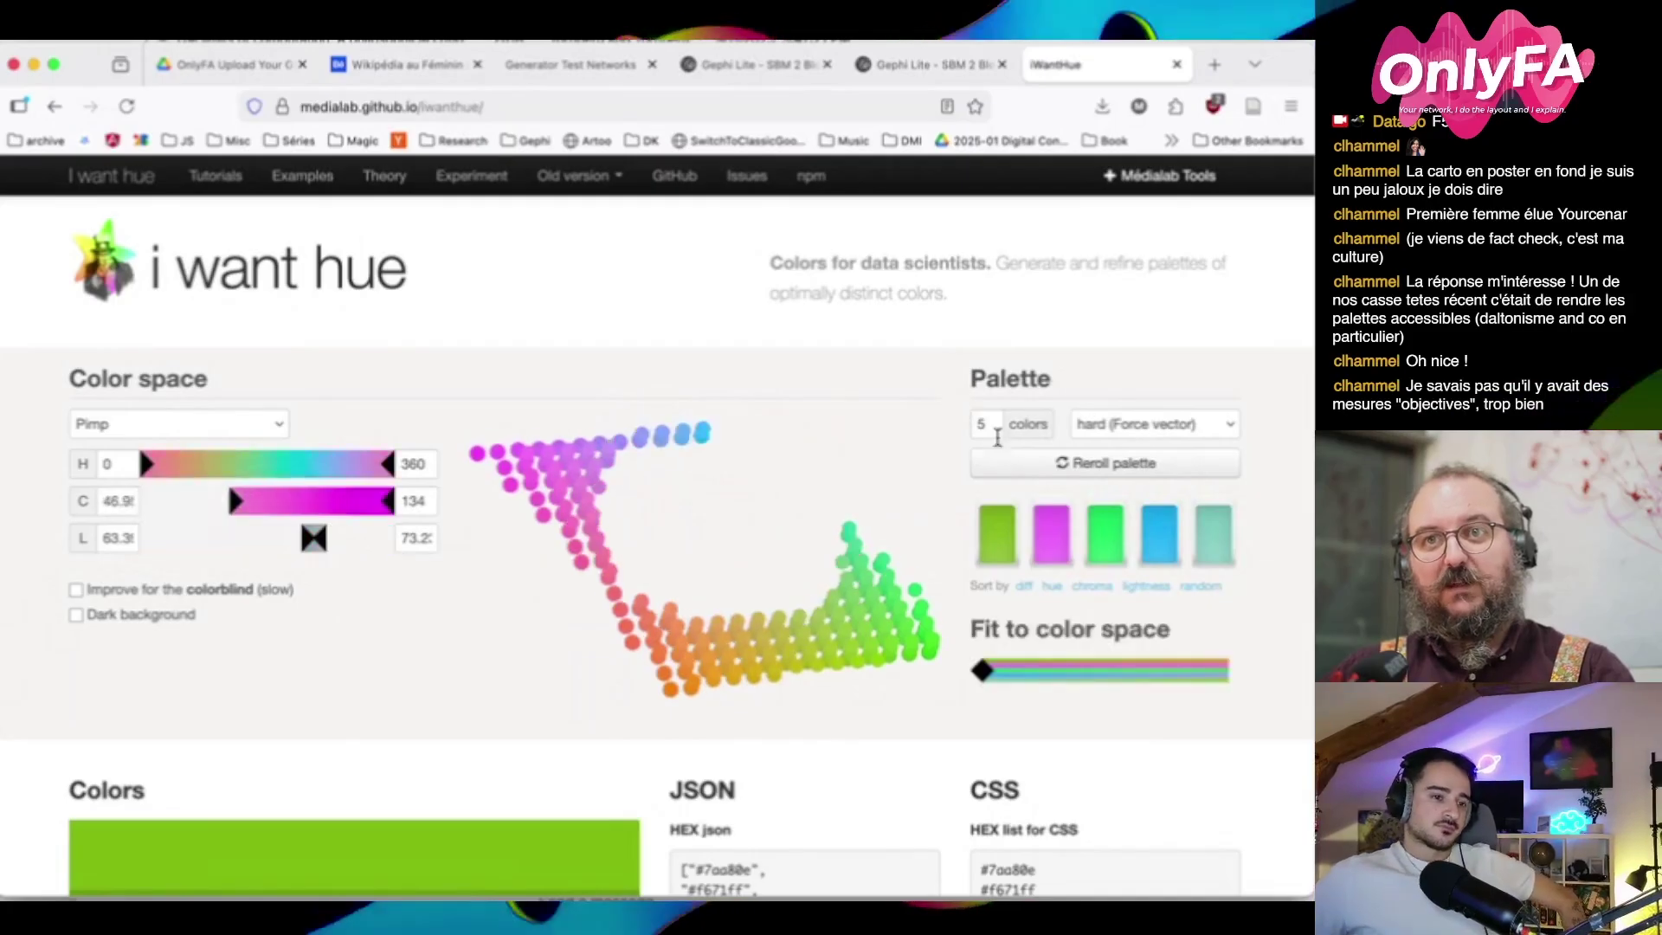
{"action": "left_click", "coordinate": [1021, 463]}
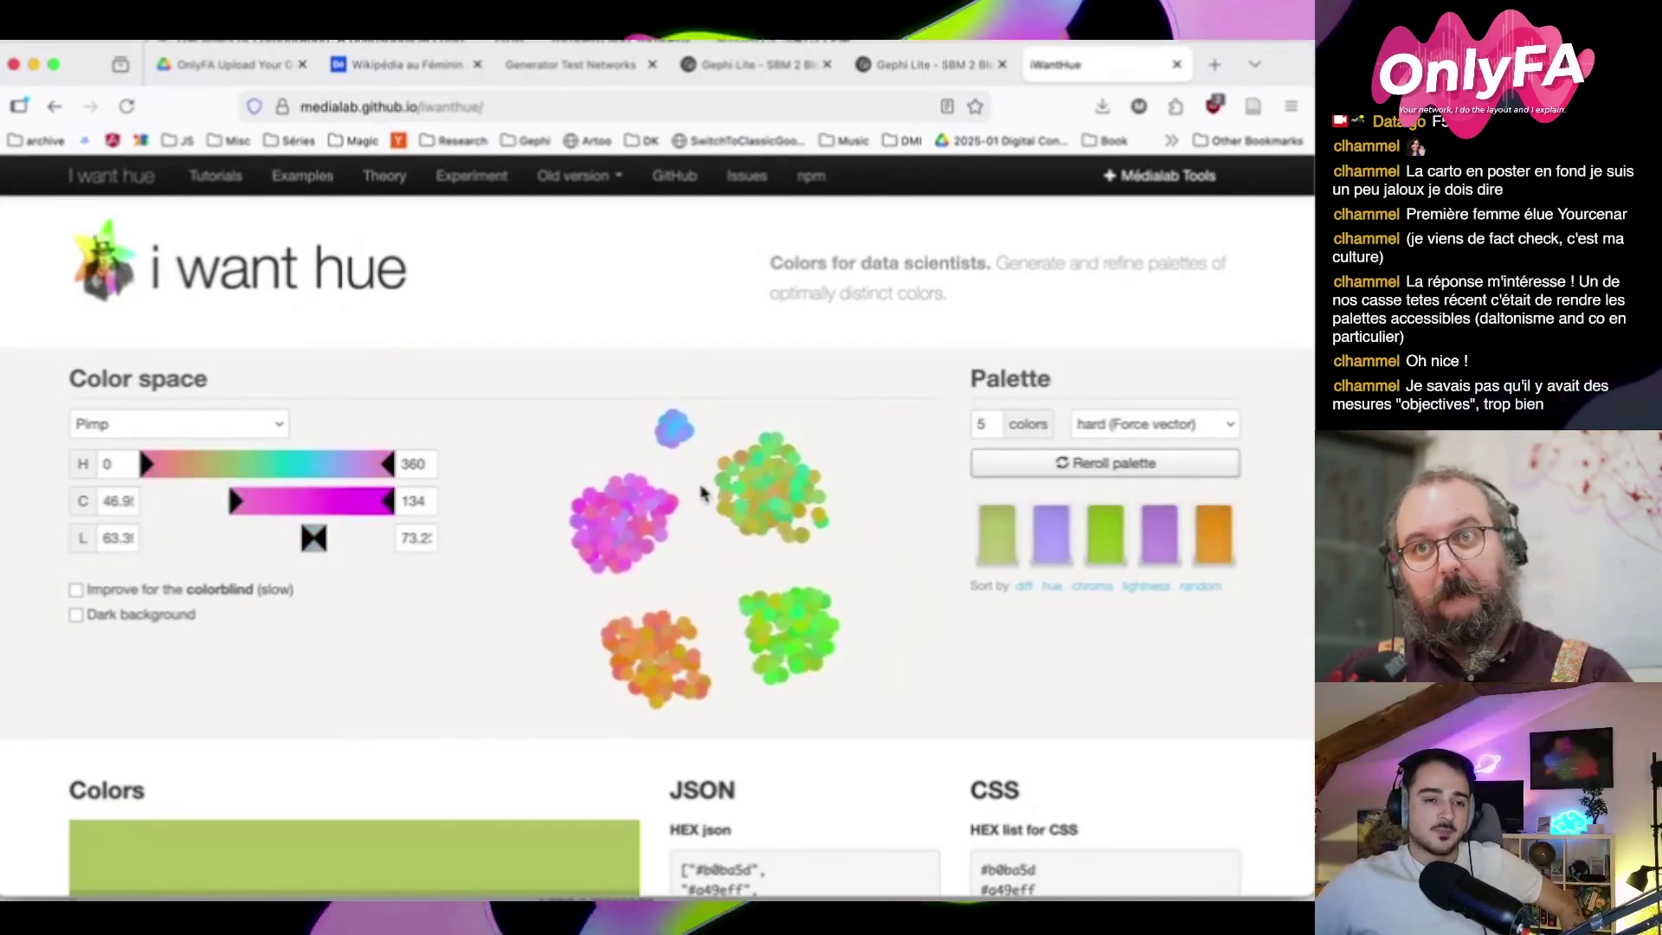
{"action": "left_click", "coordinate": [1160, 424]}
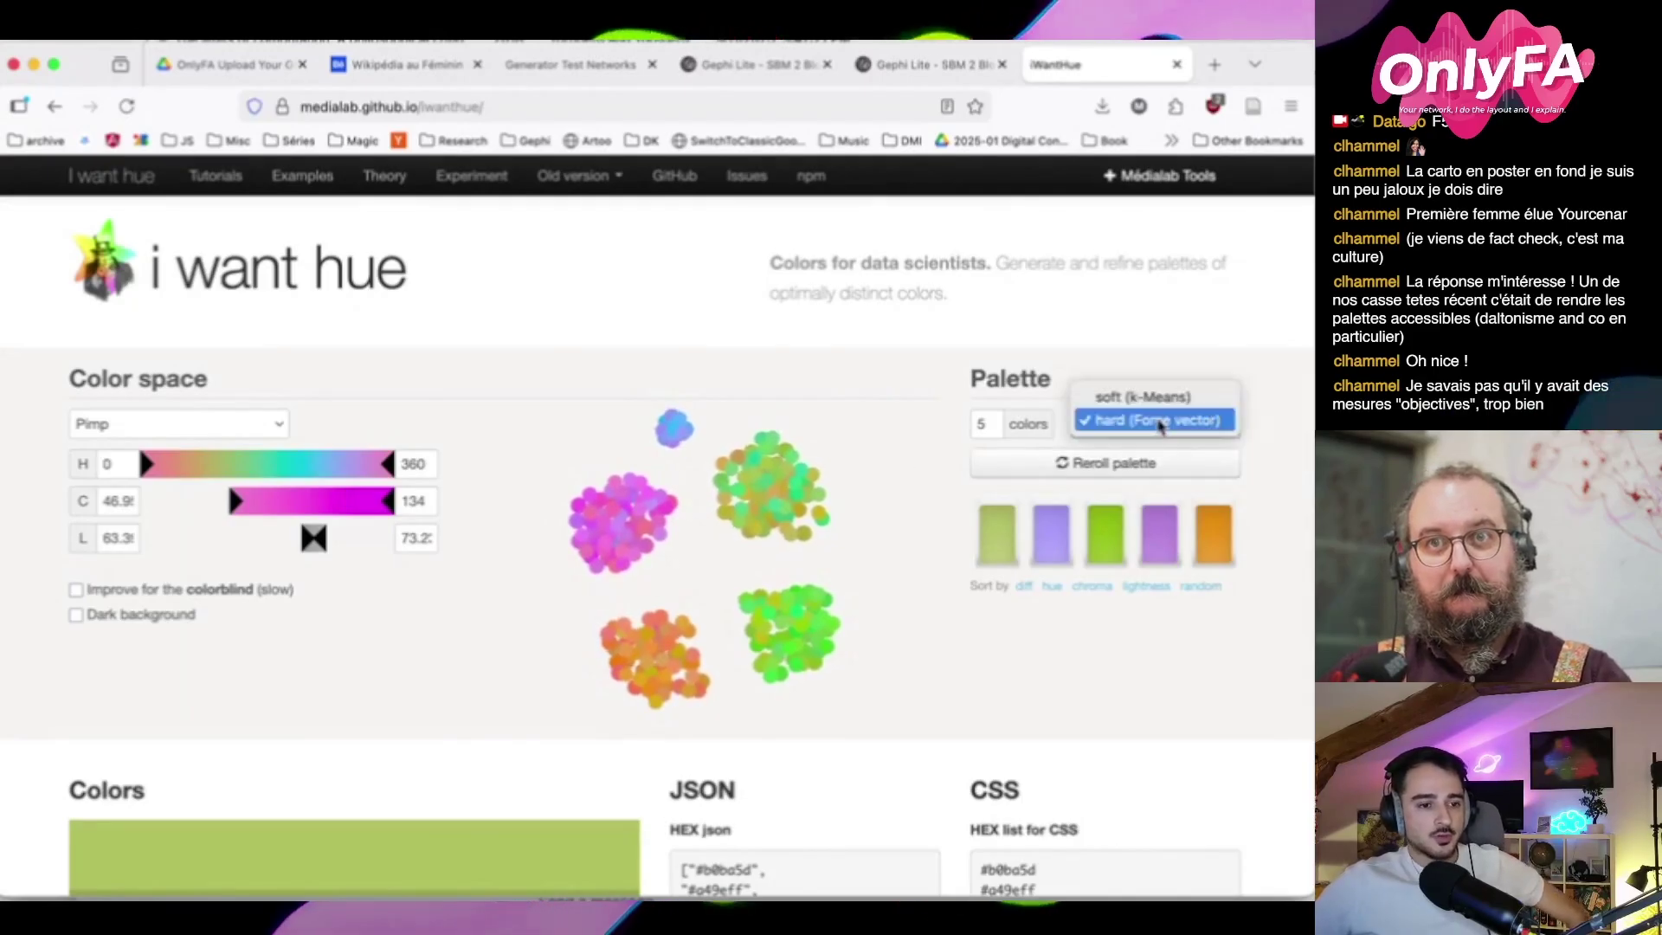
{"action": "left_click", "coordinate": [1151, 397]}
{"action": "left_click", "coordinate": [1160, 462]}
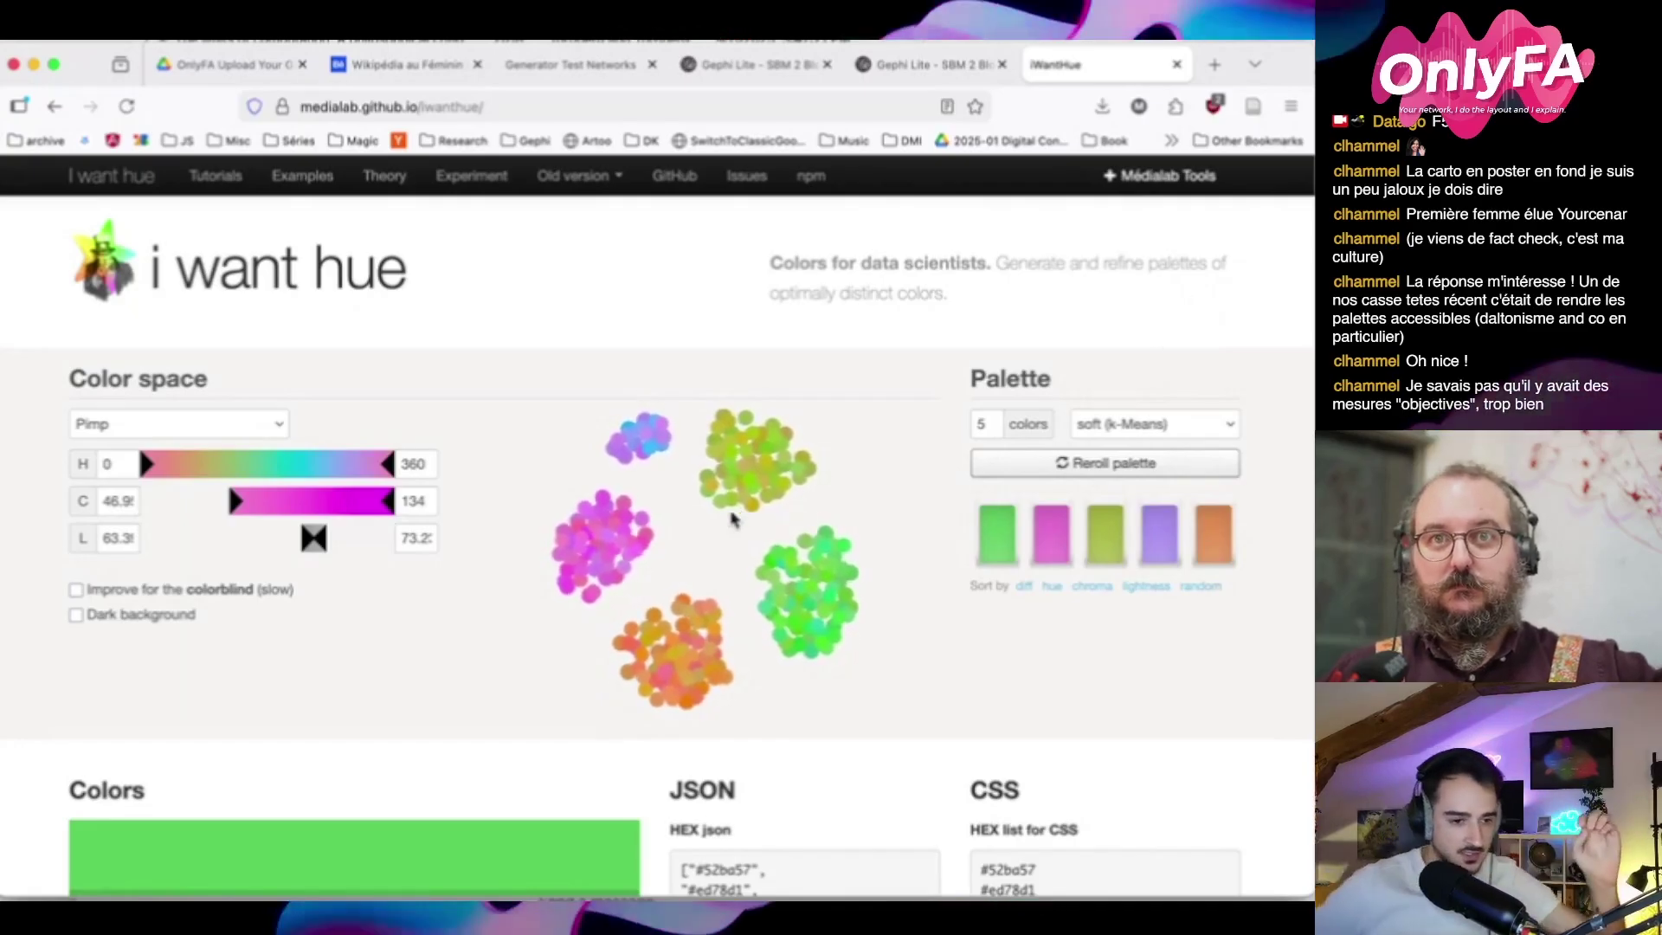
Restrict the color space to dark tones with a lightness range of about 1.18–28.7 and regenerate the palette
{"action": "mouse_move", "coordinate": [314, 540]}
{"action": "left_mouse_down"}
{"action": "mouse_move", "coordinate": [335, 559]}
{"action": "mouse_move", "coordinate": [245, 557]}
{"action": "mouse_move", "coordinate": [329, 543]}
{"action": "mouse_move", "coordinate": [223, 539]}
{"action": "mouse_move", "coordinate": [332, 537]}
{"action": "left_mouse_up"}
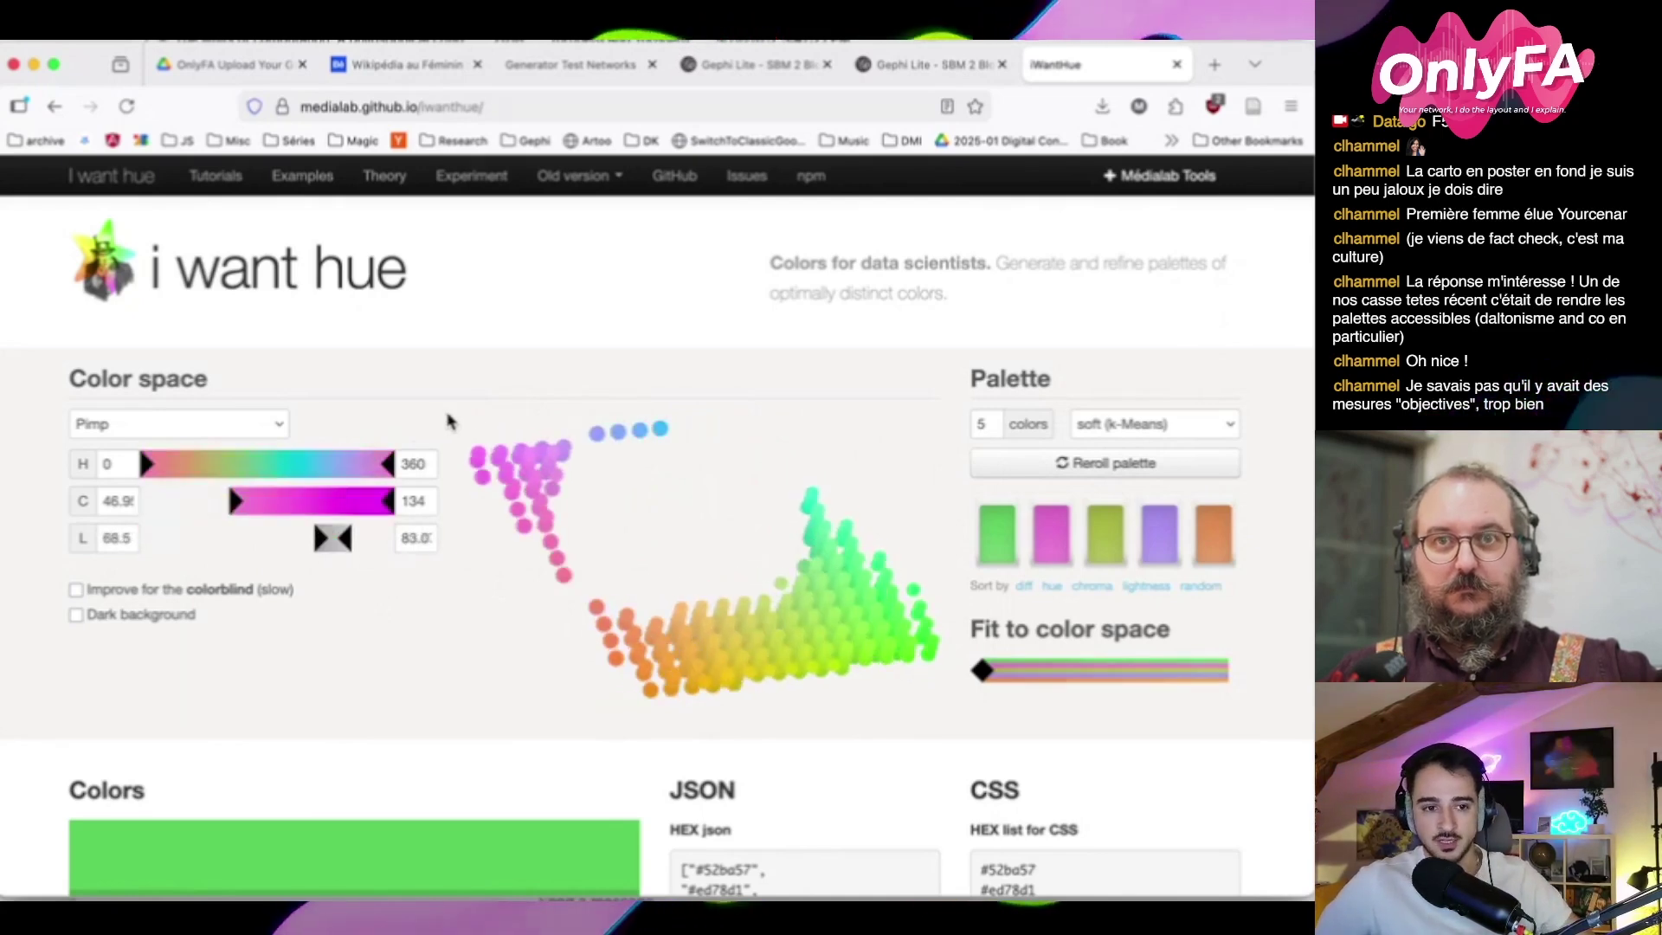
{"action": "left_click_drag", "start_coordinate": [344, 537], "coordinate": [219, 541]}
{"action": "left_click", "coordinate": [1015, 465]}
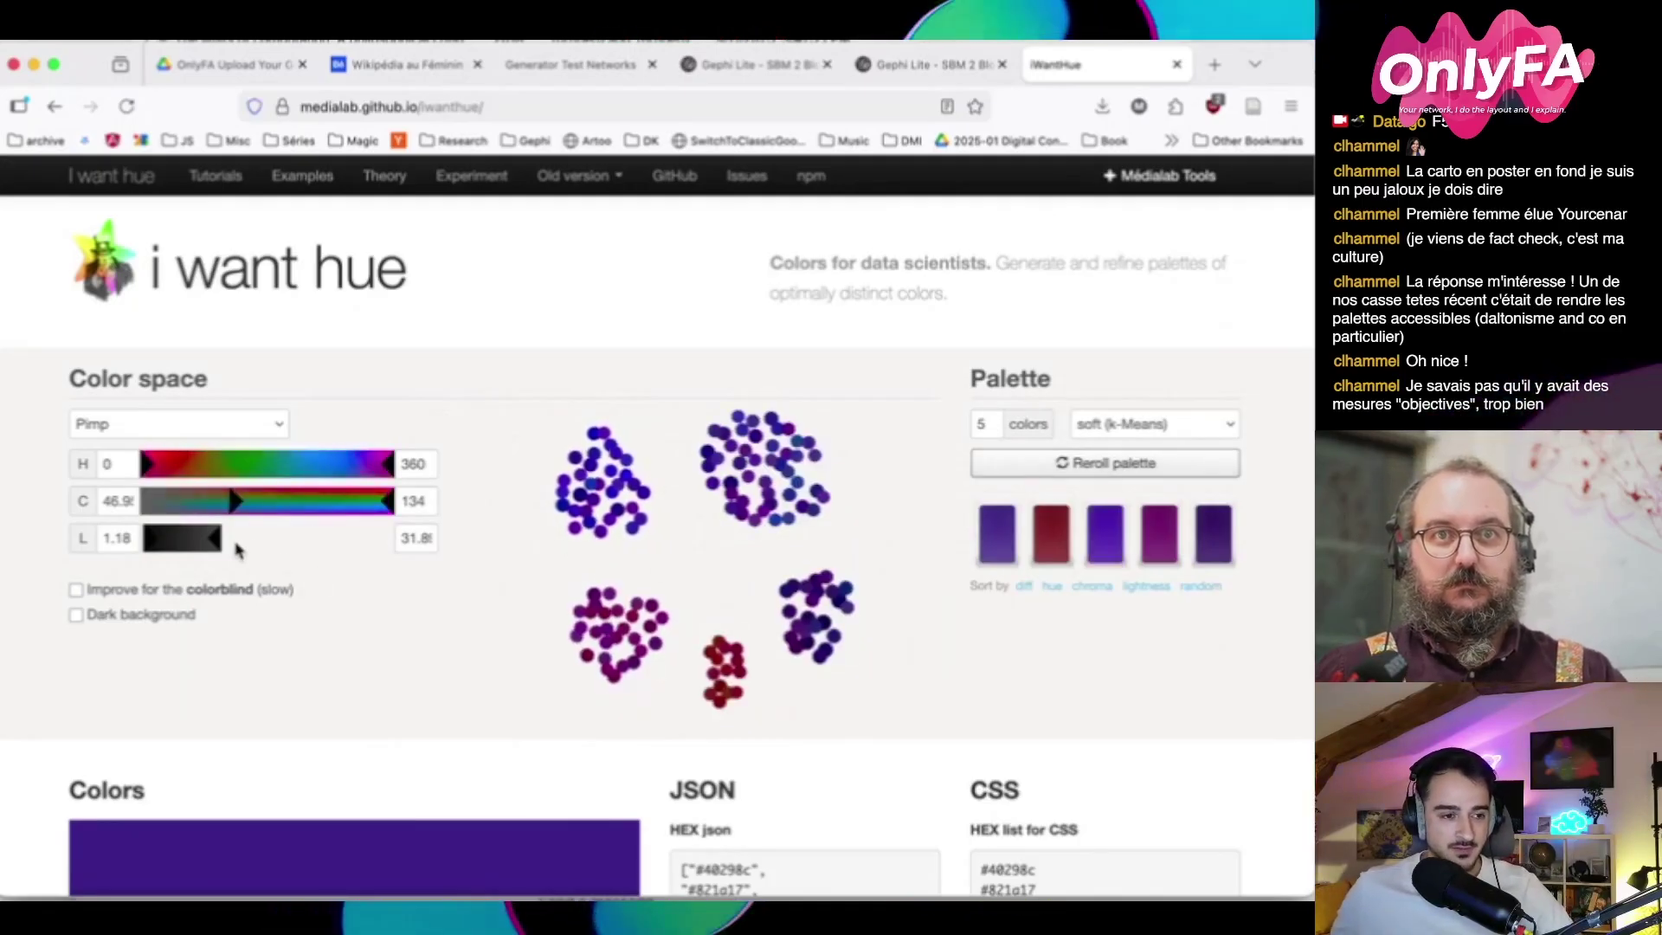
{"action": "left_click_drag", "start_coordinate": [221, 542], "coordinate": [215, 550]}
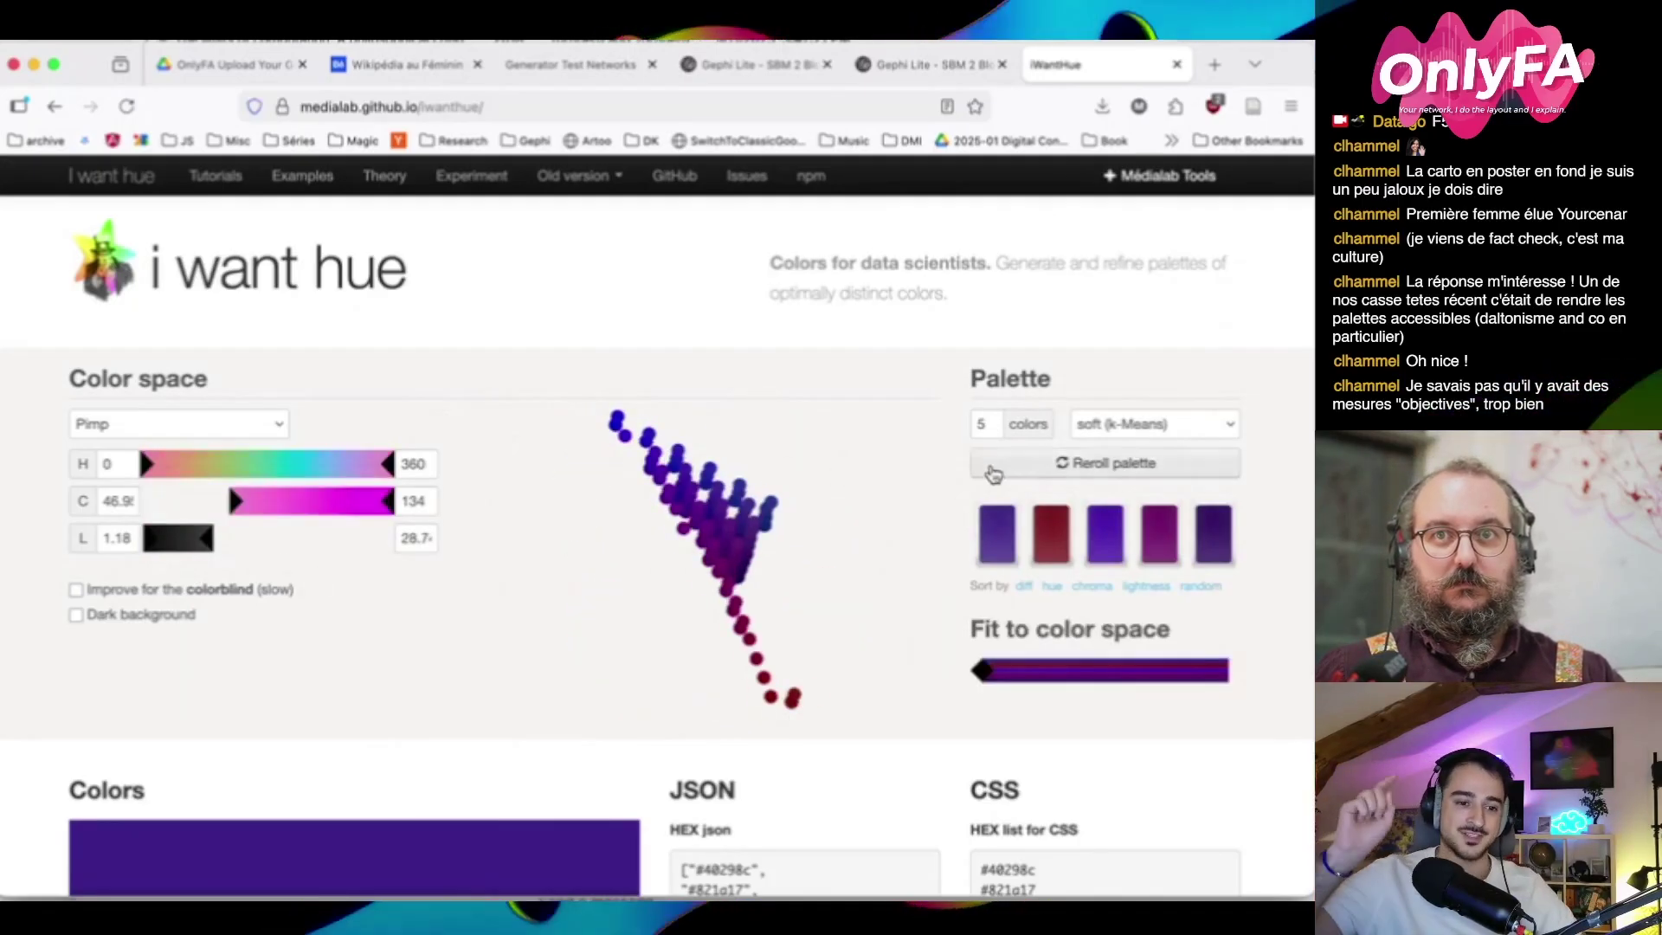
{"action": "left_click", "coordinate": [994, 470]}
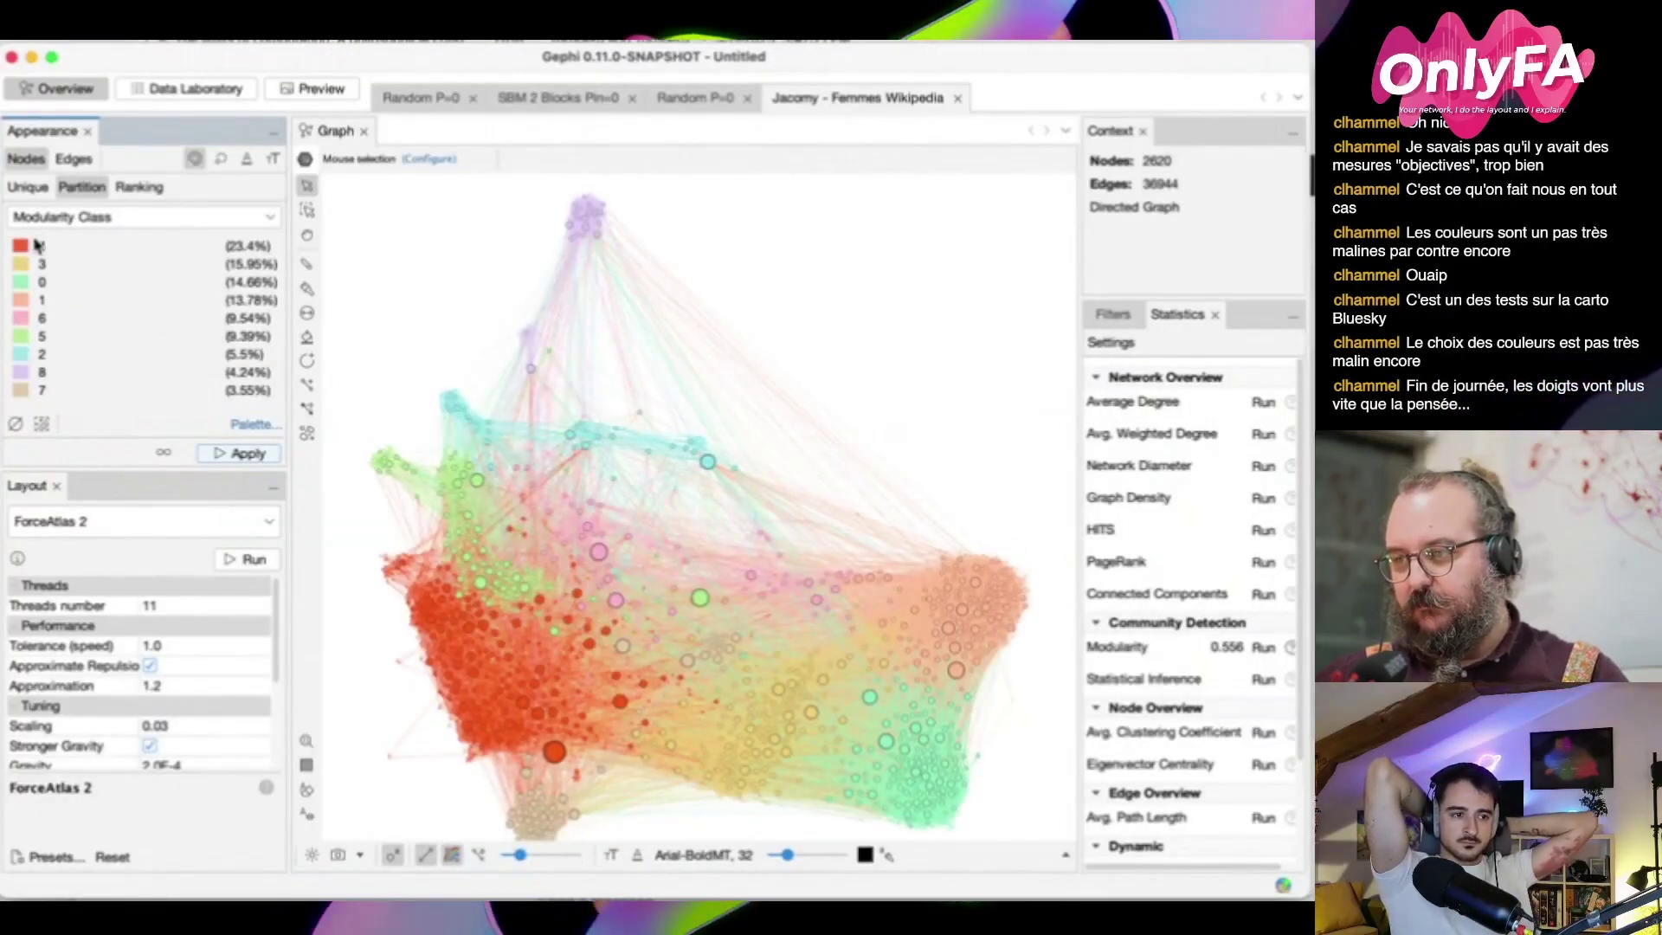
Switch to Gephi, recolor modularity class 4 in a muted olive tone and review the recent palettes
{"action": "left_click", "coordinate": [37, 246]}
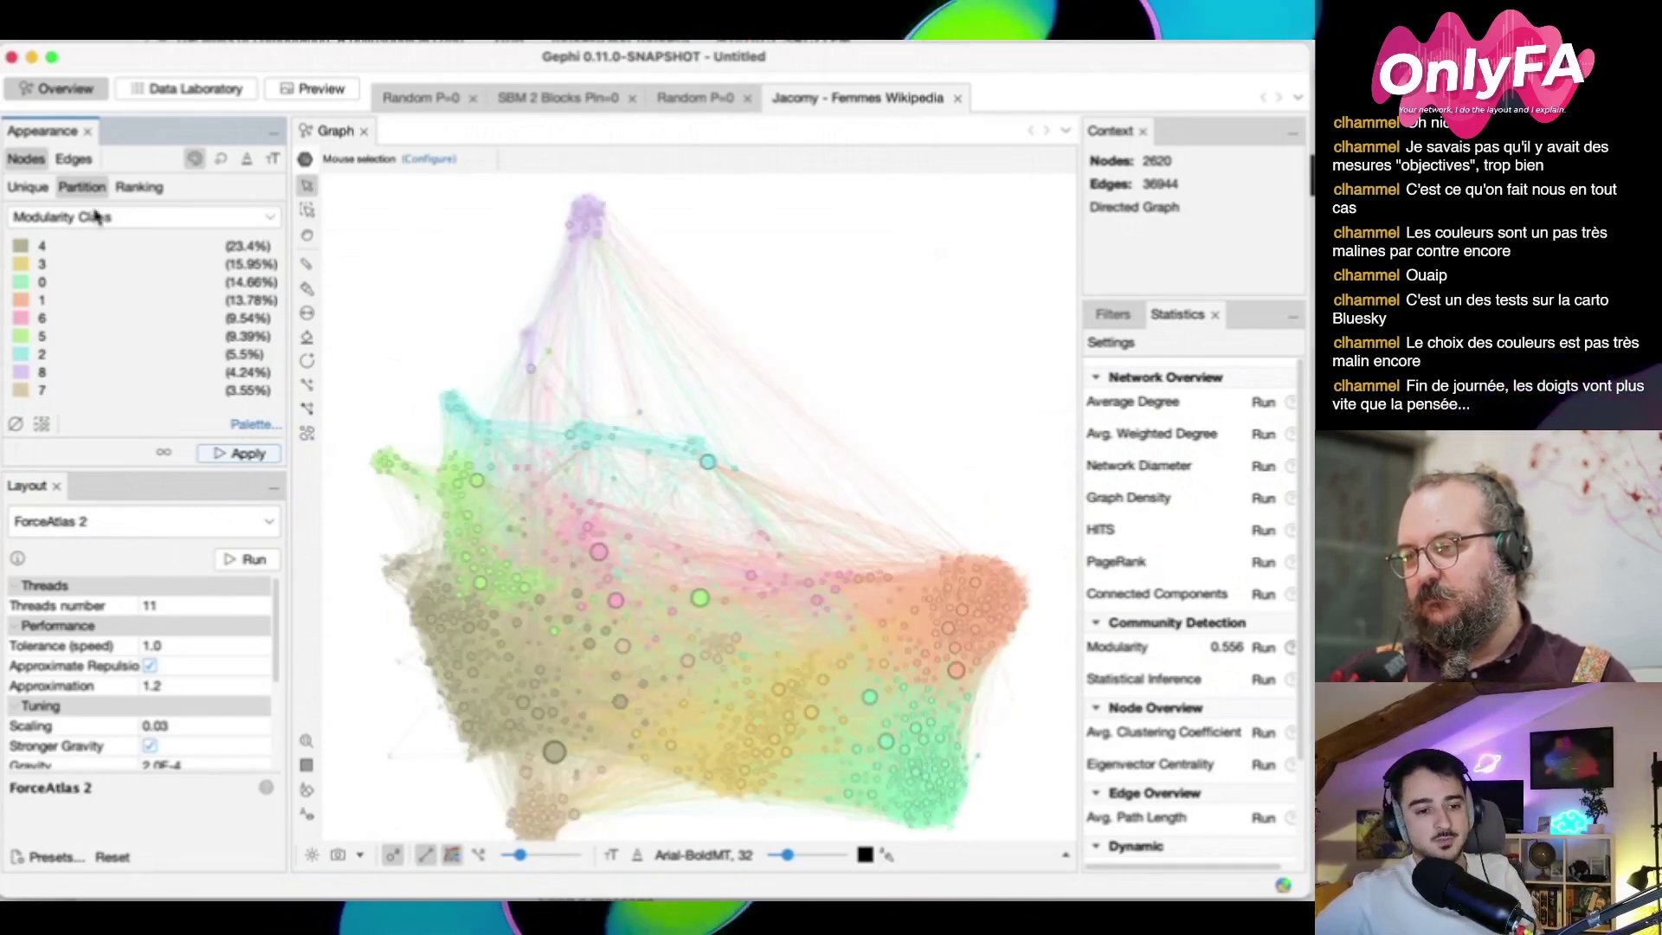
{"action": "left_click", "coordinate": [255, 424]}
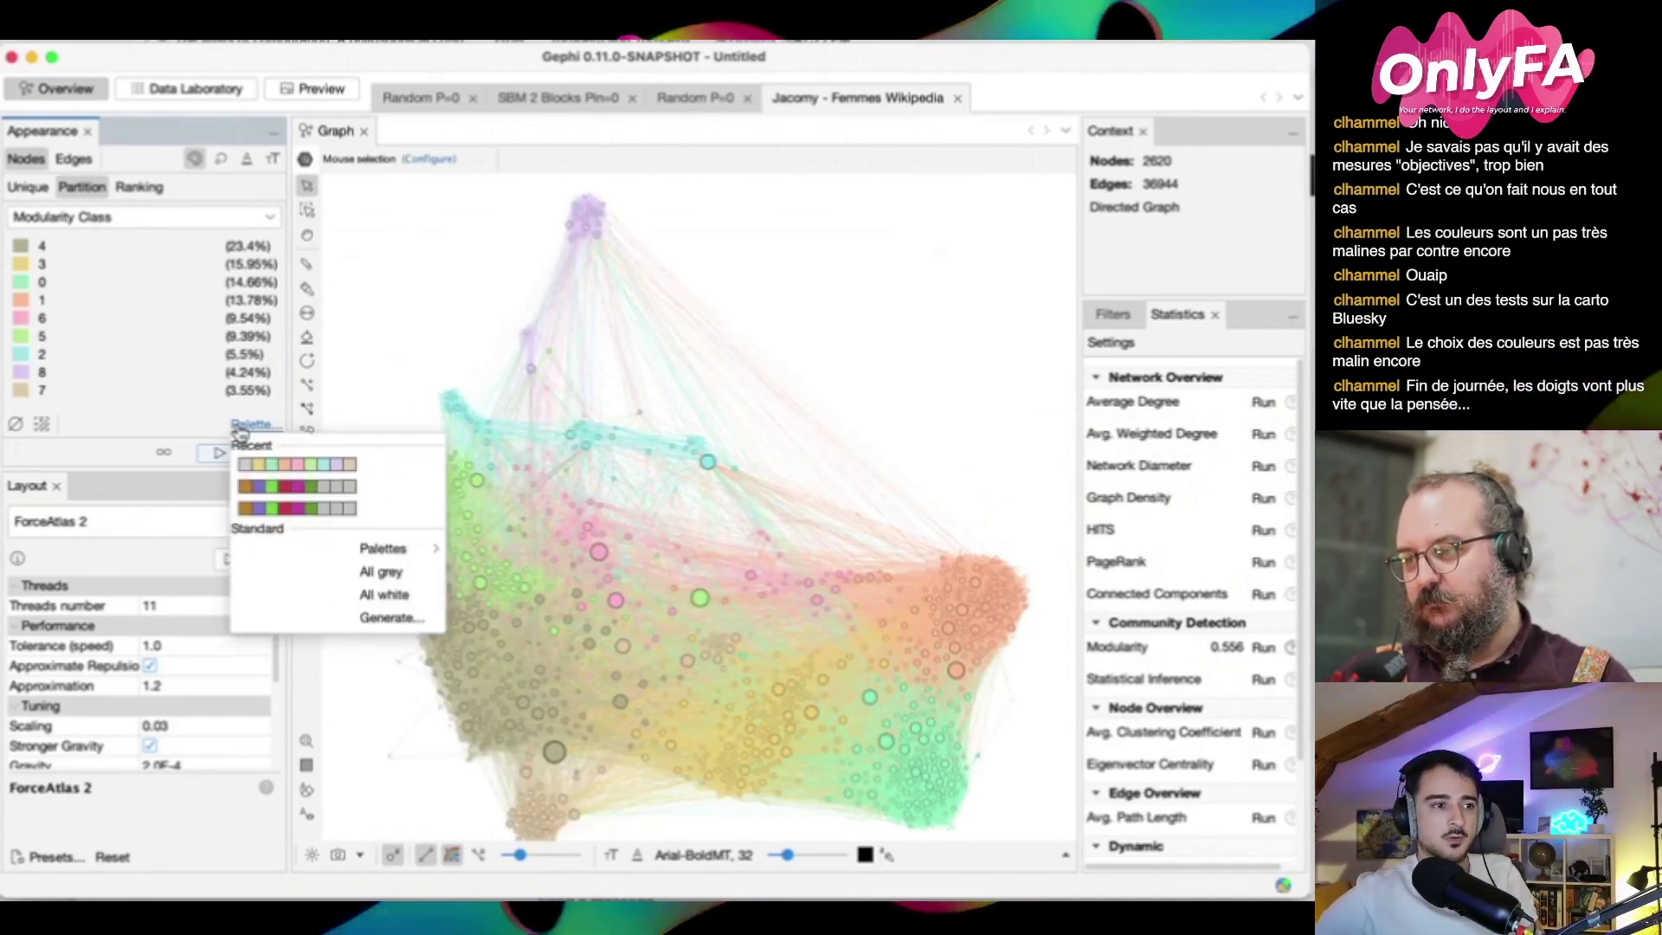
{"action": "left_click", "coordinate": [358, 468]}
{"action": "left_click", "coordinate": [253, 425]}
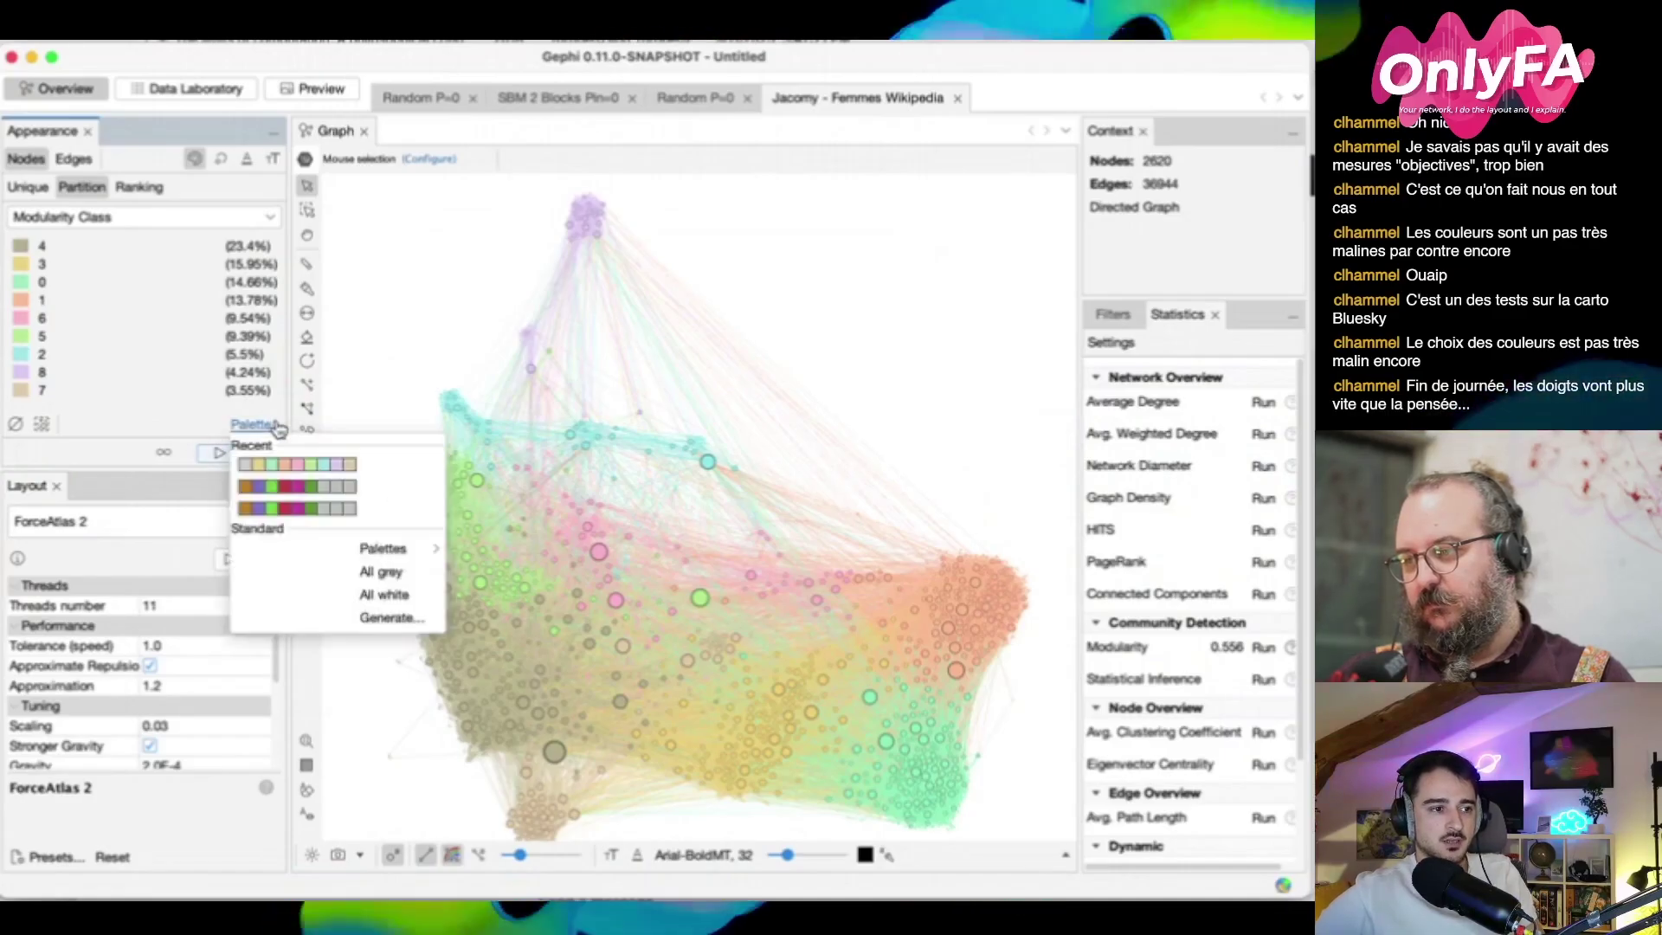
{"action": "left_click", "coordinate": [461, 295]}
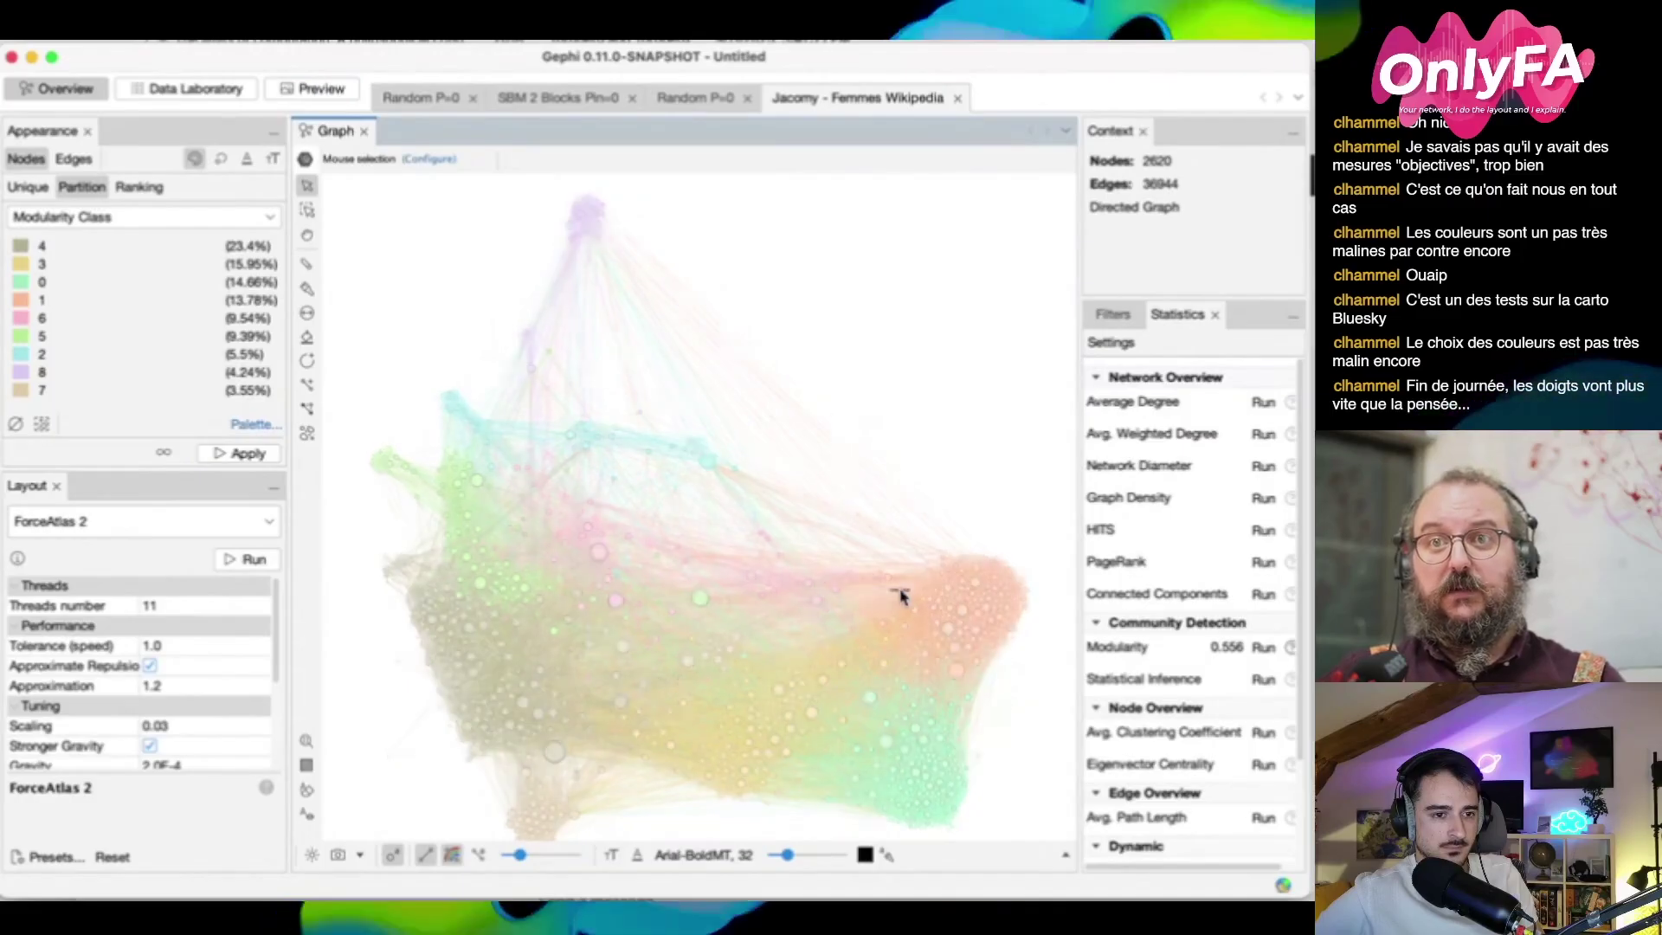
Try thicker and thinner edges on the graph and settle on a medium edge thickness
{"action": "scroll", "coordinate": [900, 594], "scroll_direction": "up", "scroll_amount": 5}
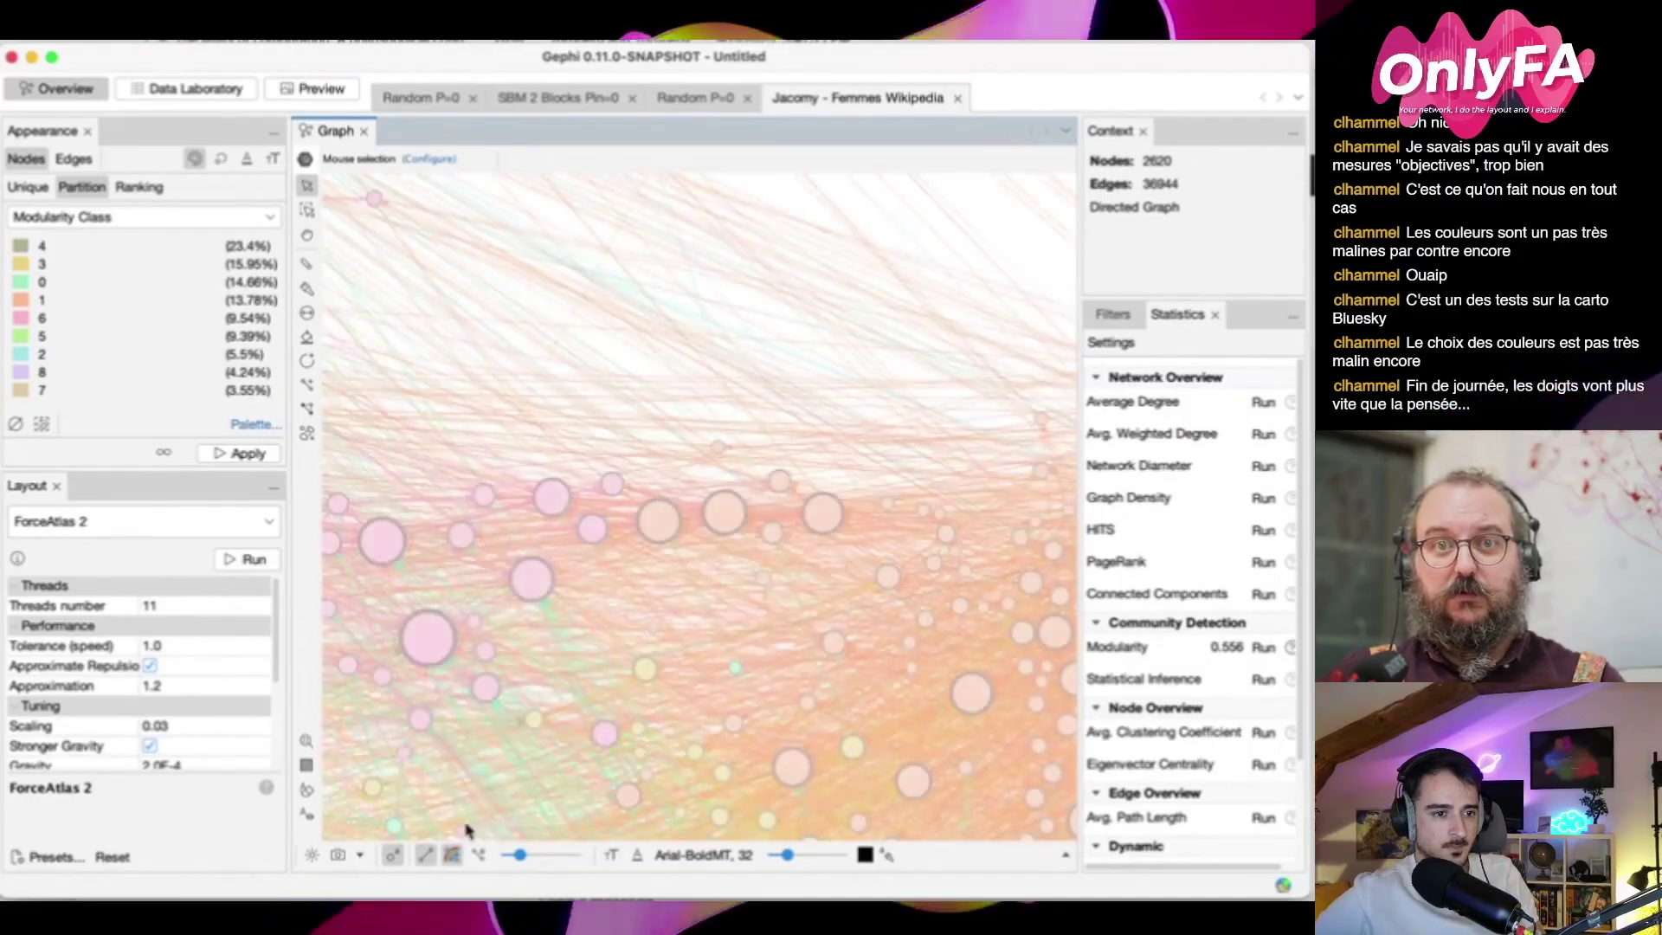
{"action": "scroll", "coordinate": [900, 594], "scroll_direction": "up", "scroll_amount": 2}
{"action": "left_click_drag", "start_coordinate": [527, 855], "coordinate": [548, 855]}
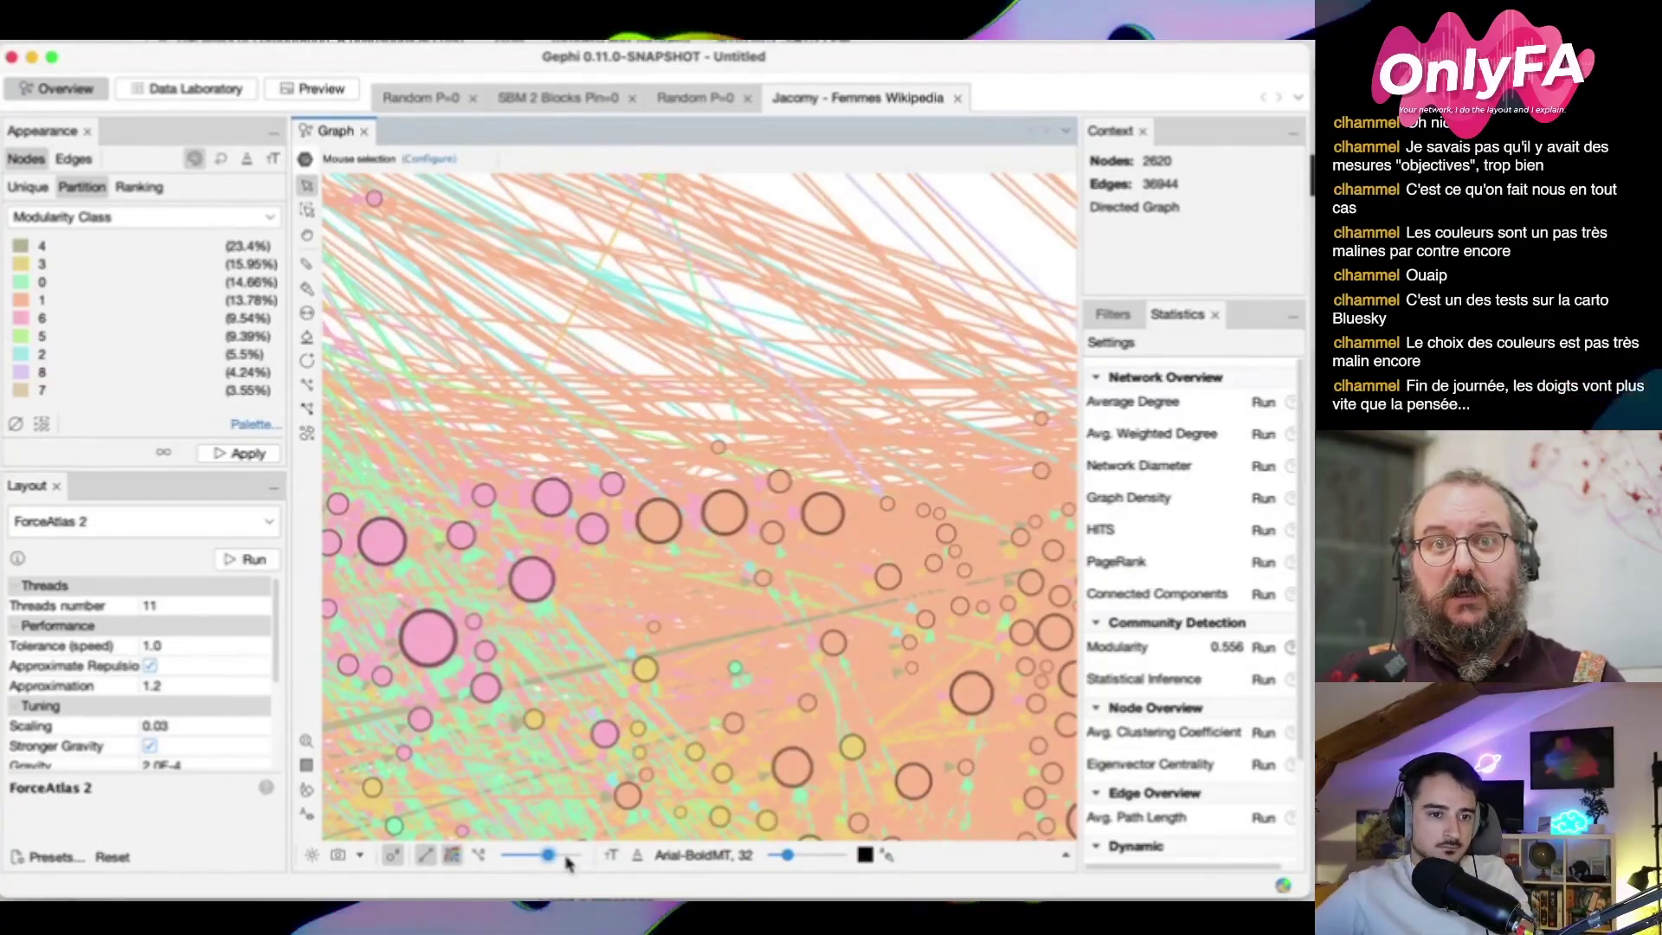
{"action": "left_click_drag", "start_coordinate": [548, 855], "coordinate": [510, 857]}
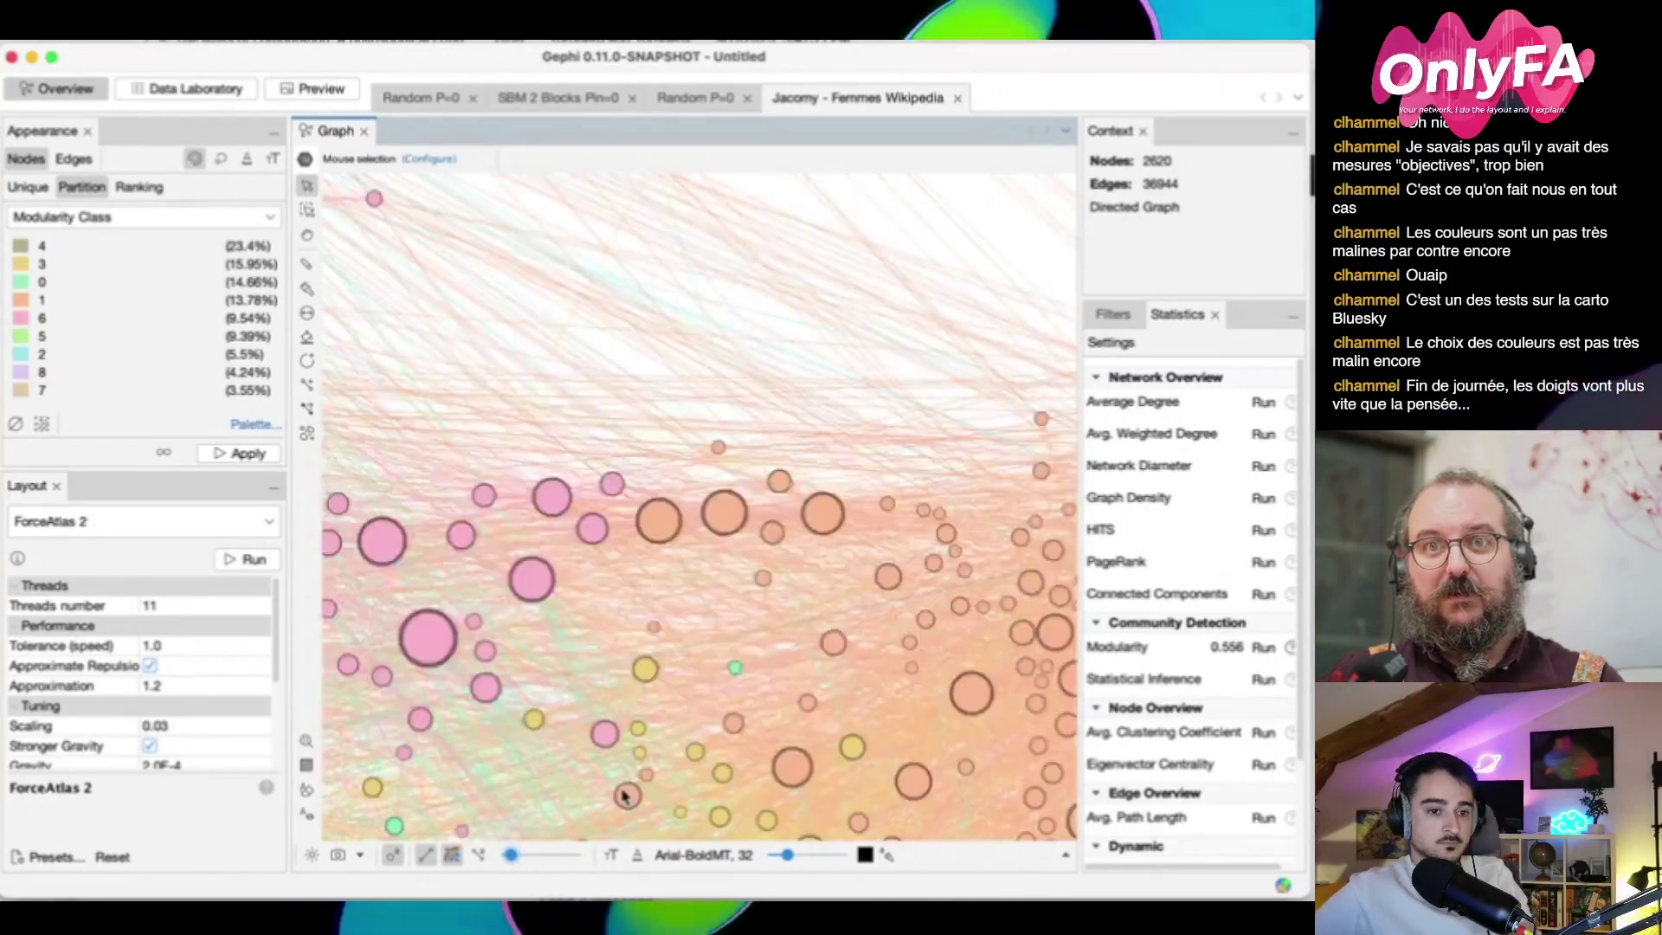
{"action": "left_click_drag", "start_coordinate": [509, 857], "coordinate": [524, 857]}
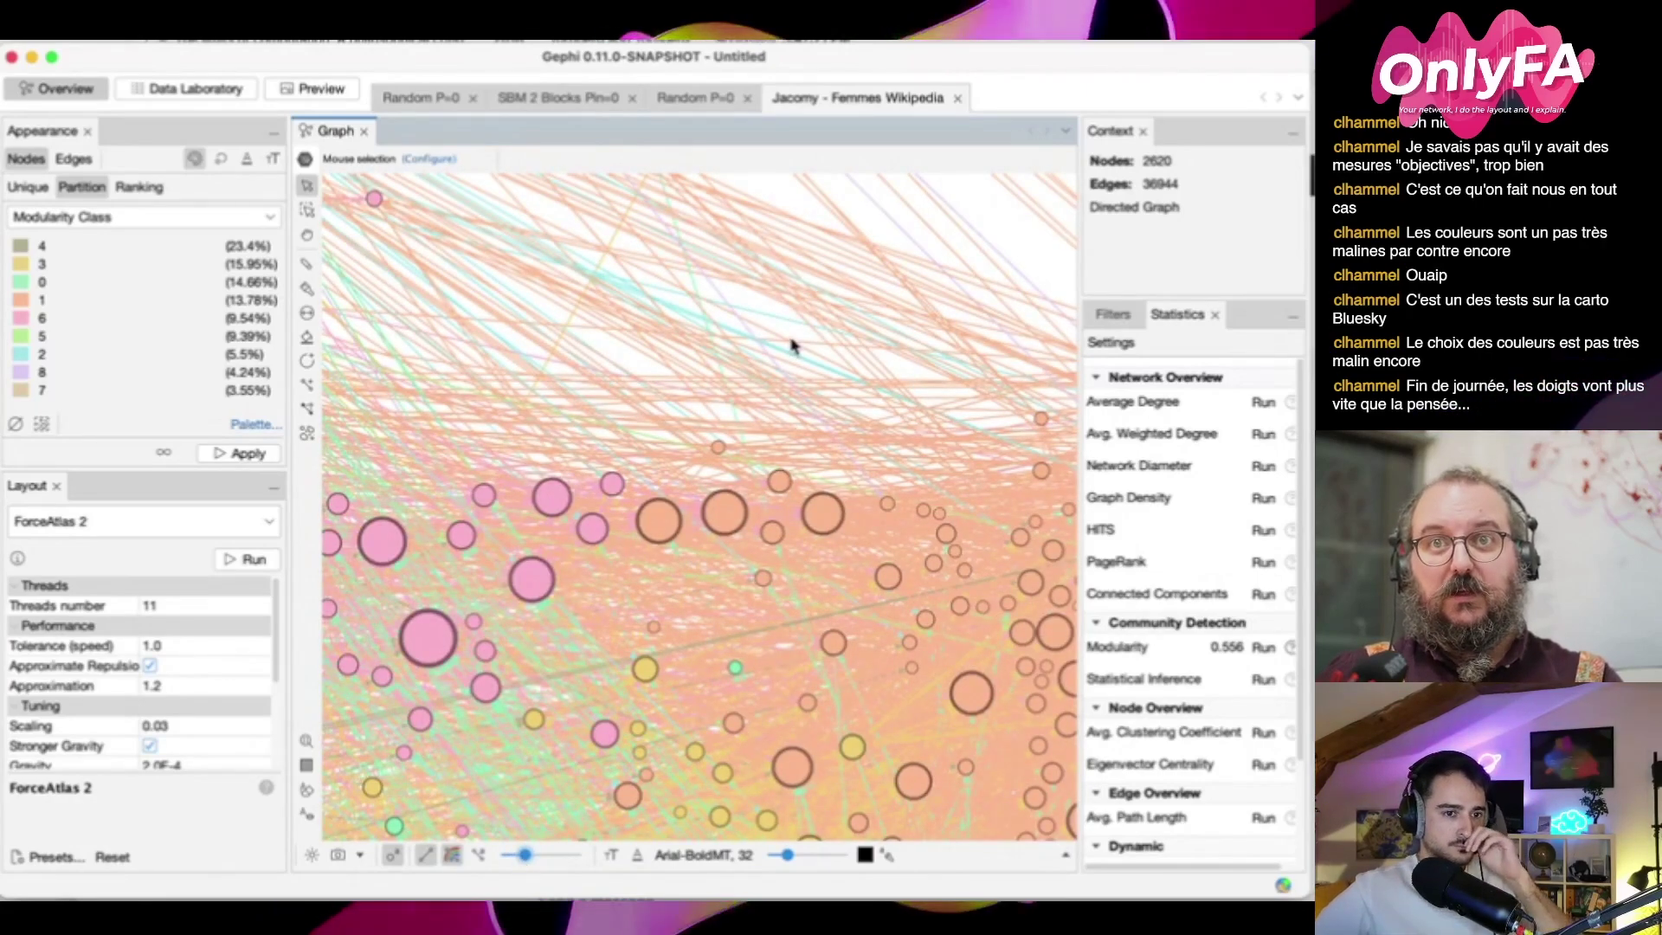
{"action": "scroll", "coordinate": [791, 345], "scroll_direction": "down", "scroll_amount": 10}
{"action": "scroll", "coordinate": [753, 381], "scroll_direction": "up", "scroll_amount": 2}
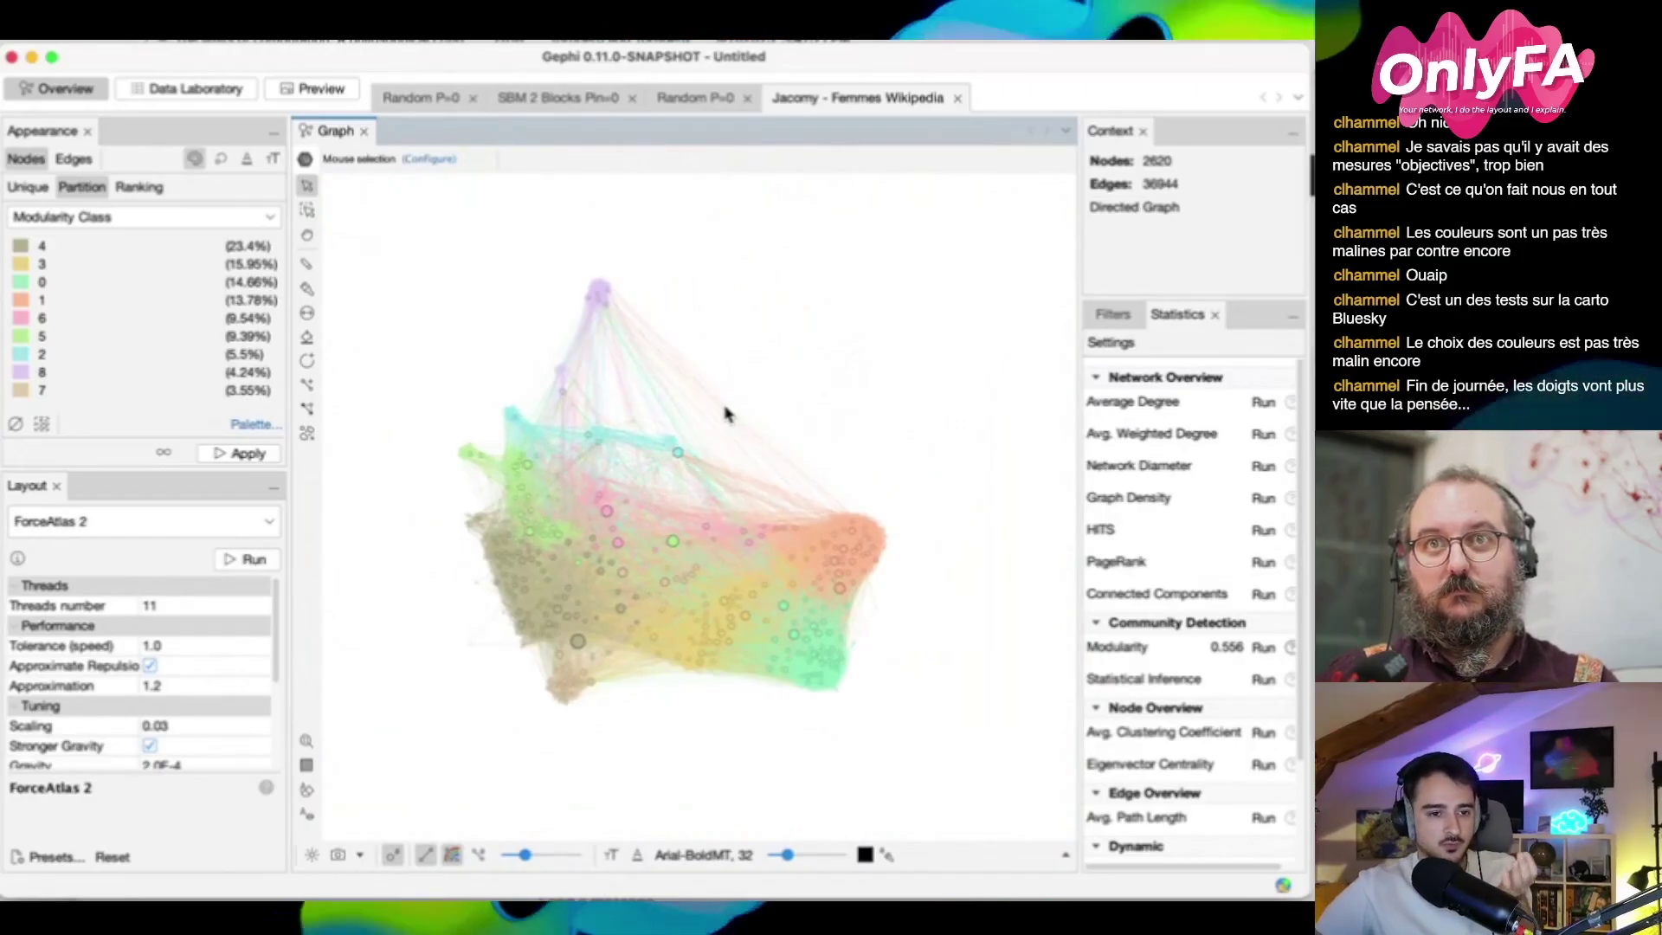
Render the network in Preview with the edge color set to Mixed
{"action": "left_click", "coordinate": [325, 90]}
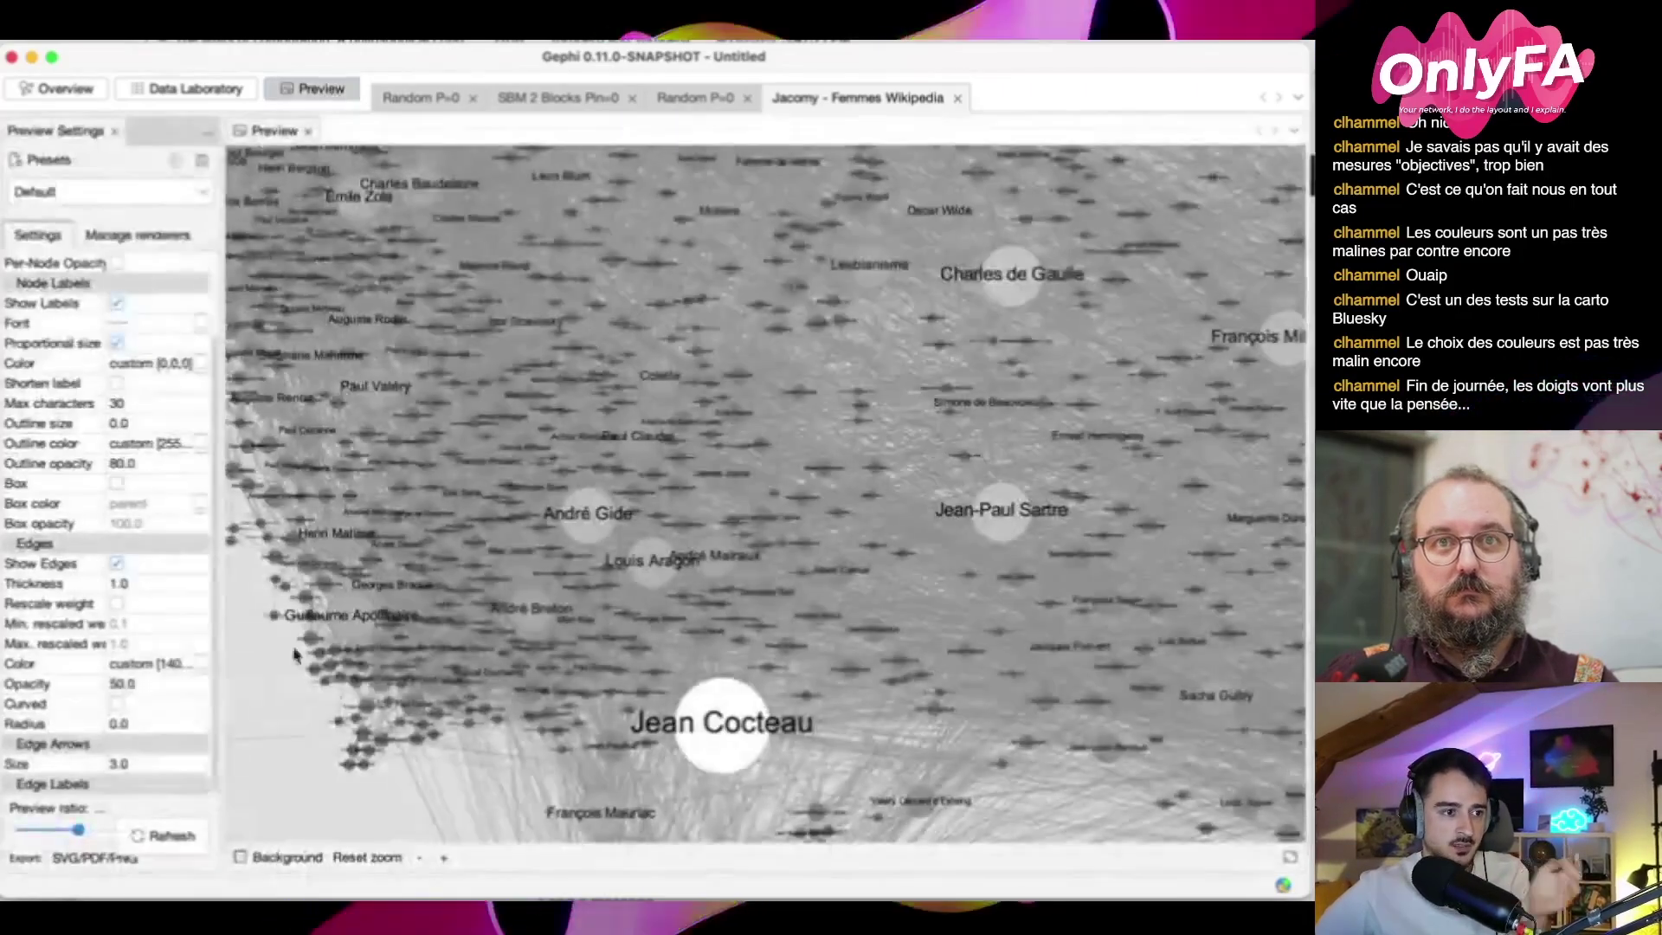
{"action": "left_click", "coordinate": [171, 837]}
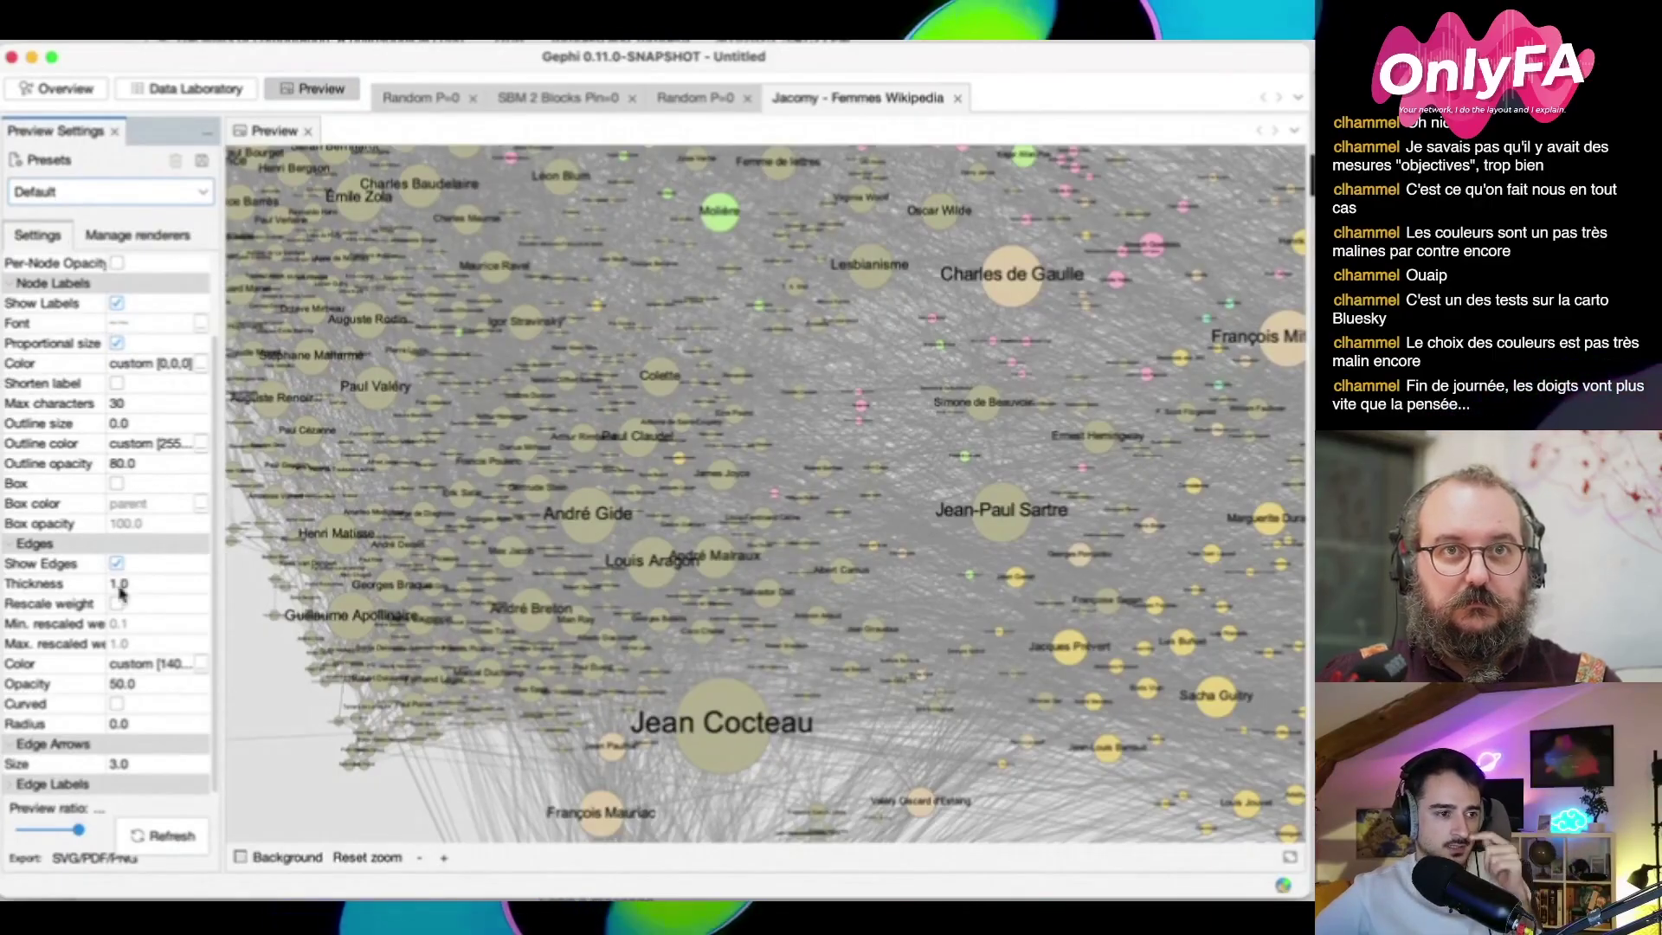
{"action": "left_click", "coordinate": [174, 665]}
{"action": "left_click", "coordinate": [201, 666]}
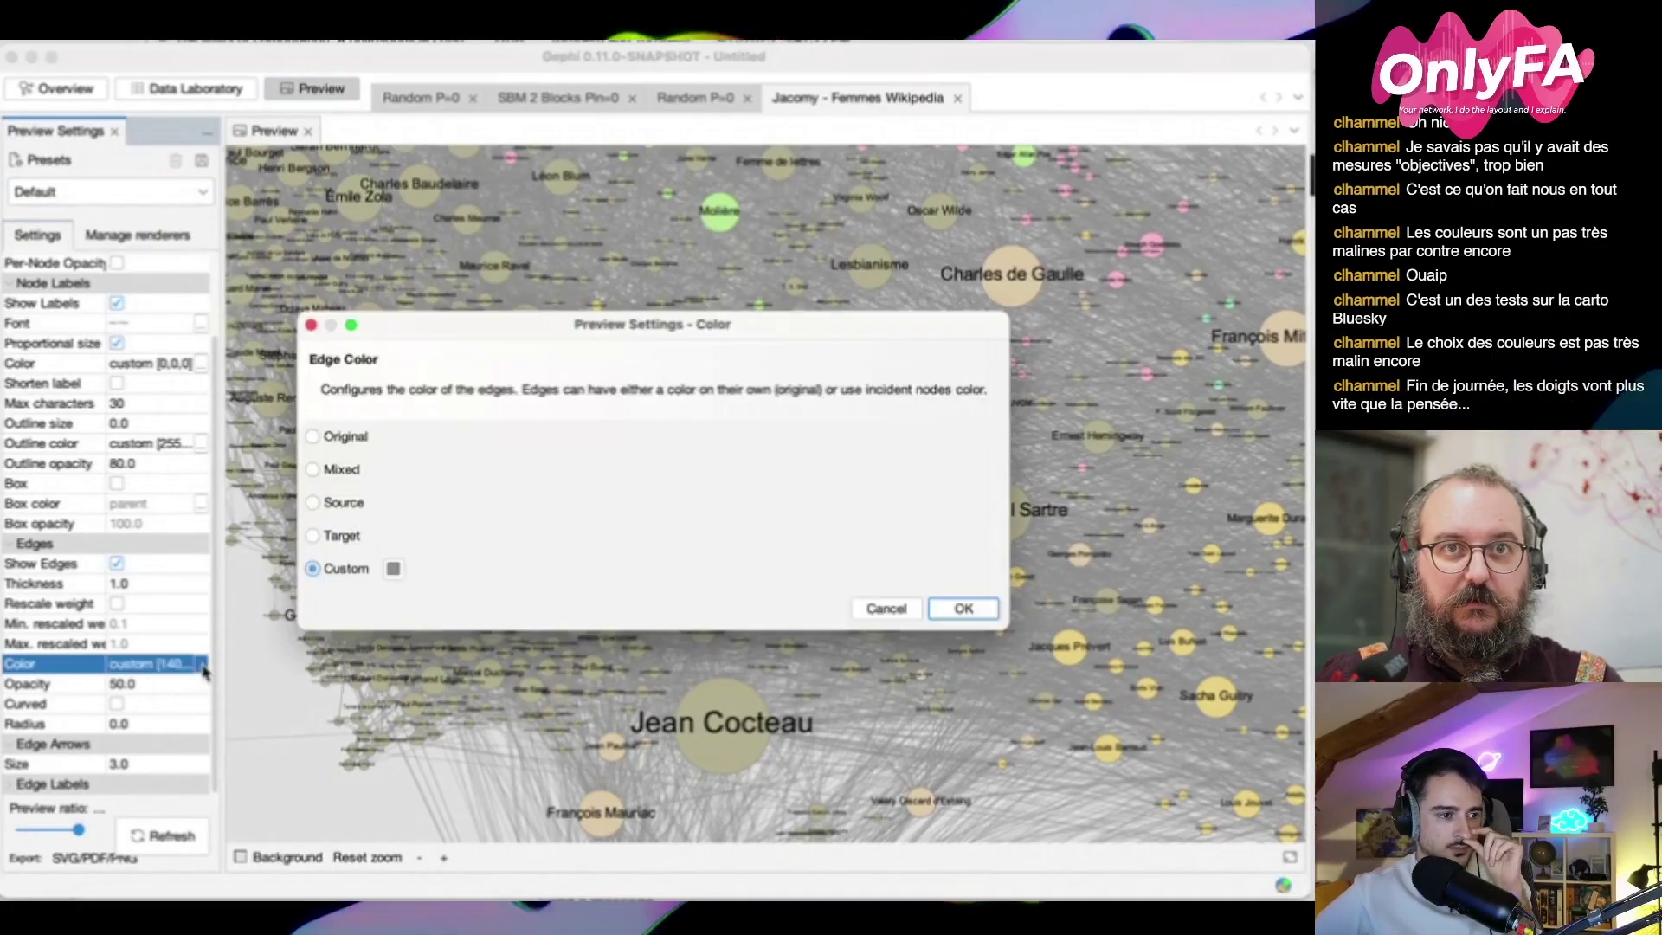
{"action": "left_click", "coordinate": [334, 471]}
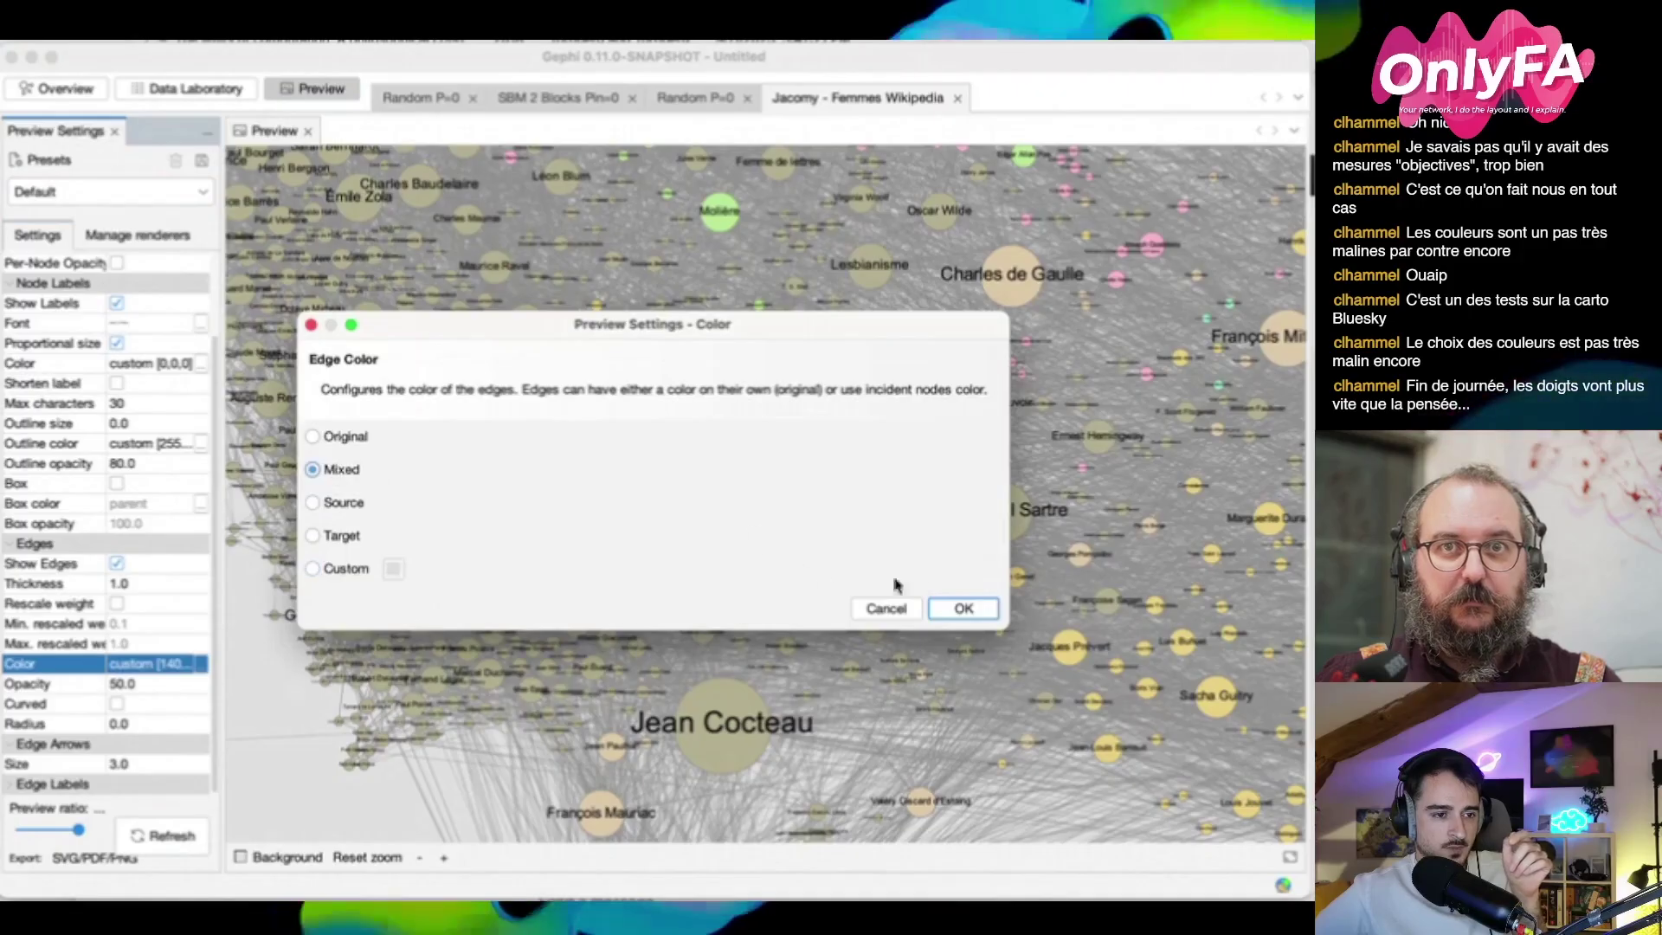
{"action": "left_click", "coordinate": [963, 609]}
{"action": "left_click", "coordinate": [164, 836]}
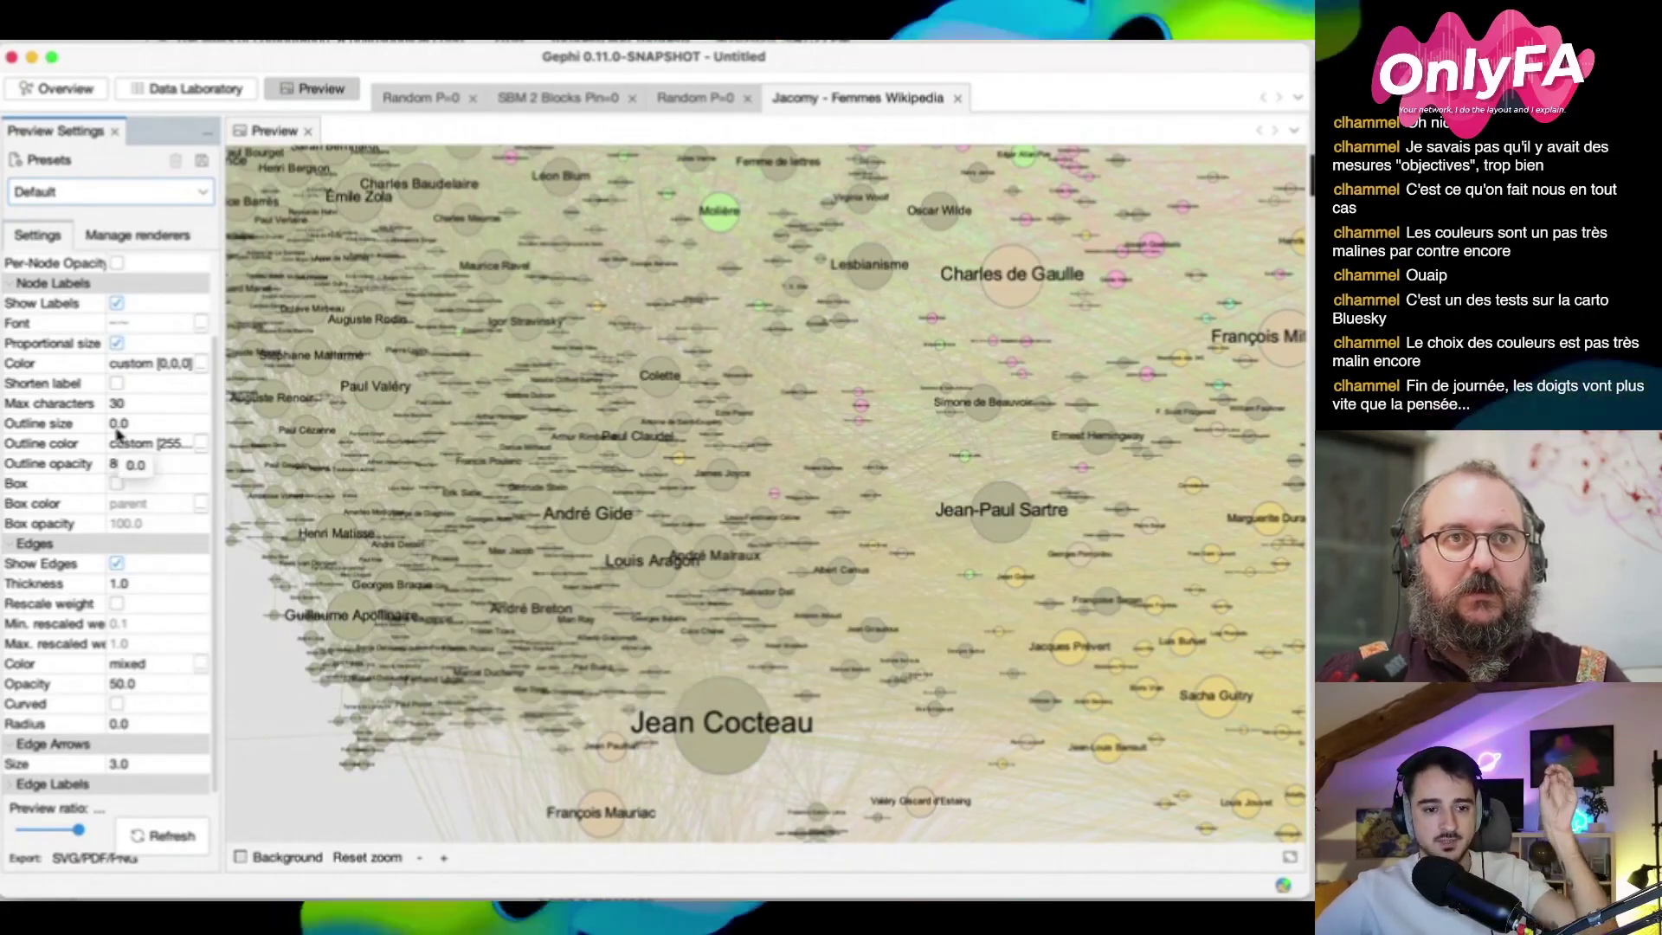
Set the node border color to Parent (Dark) and refresh the preview
{"action": "scroll", "coordinate": [126, 418], "scroll_direction": "up", "scroll_amount": 3}
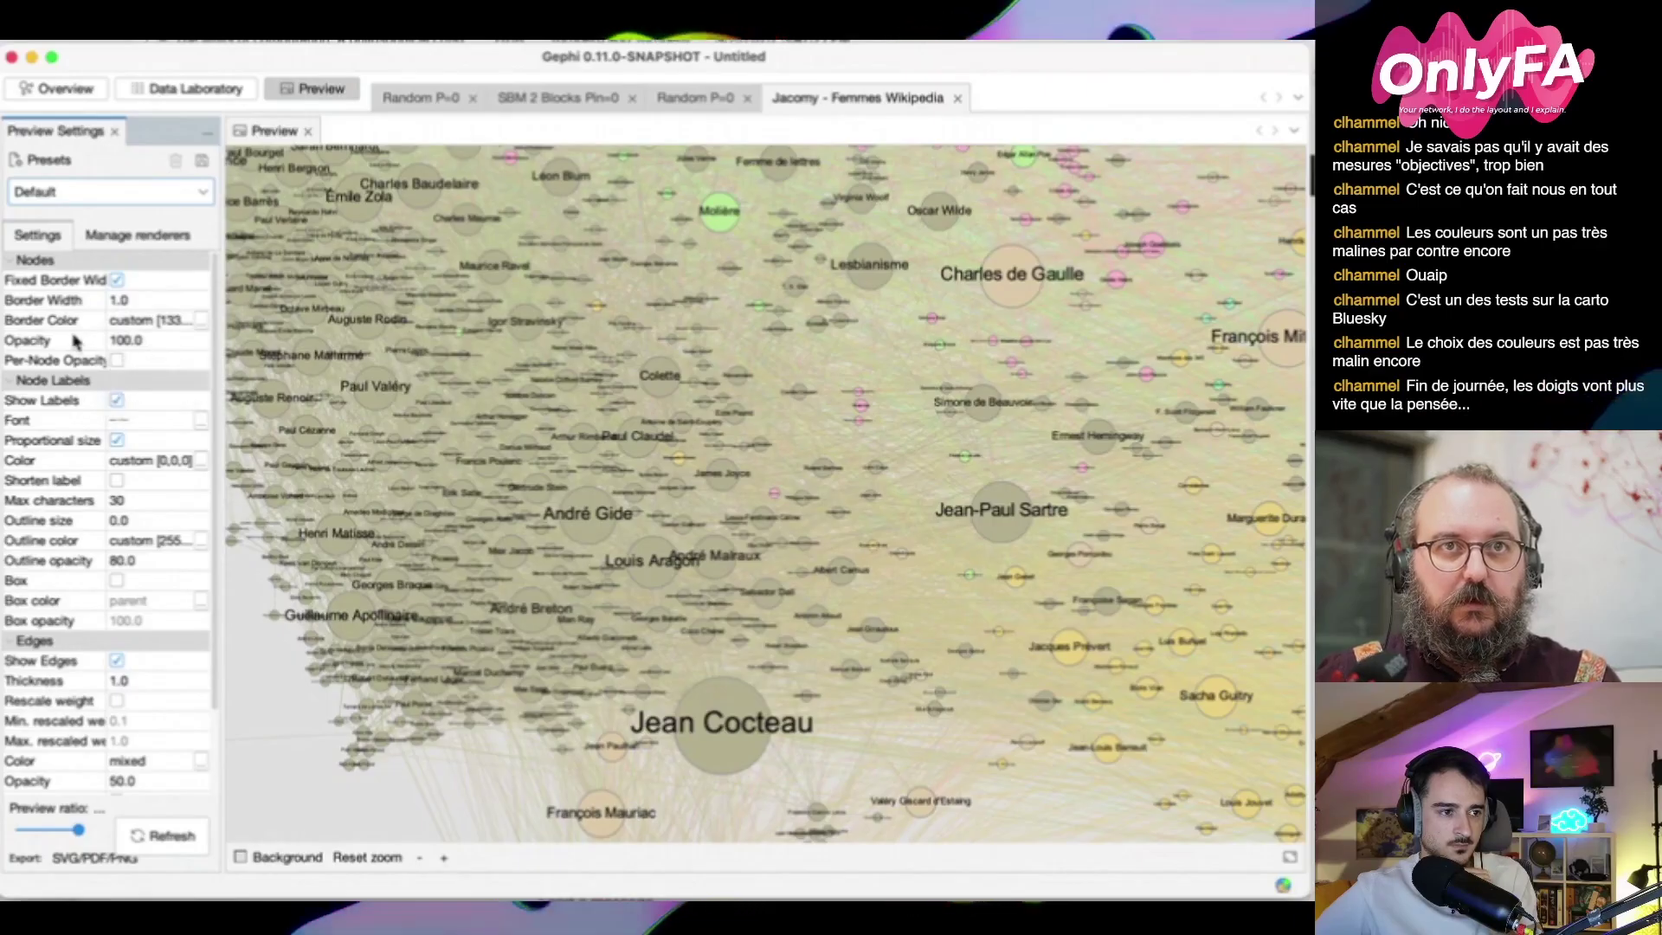
{"action": "left_click", "coordinate": [200, 320]}
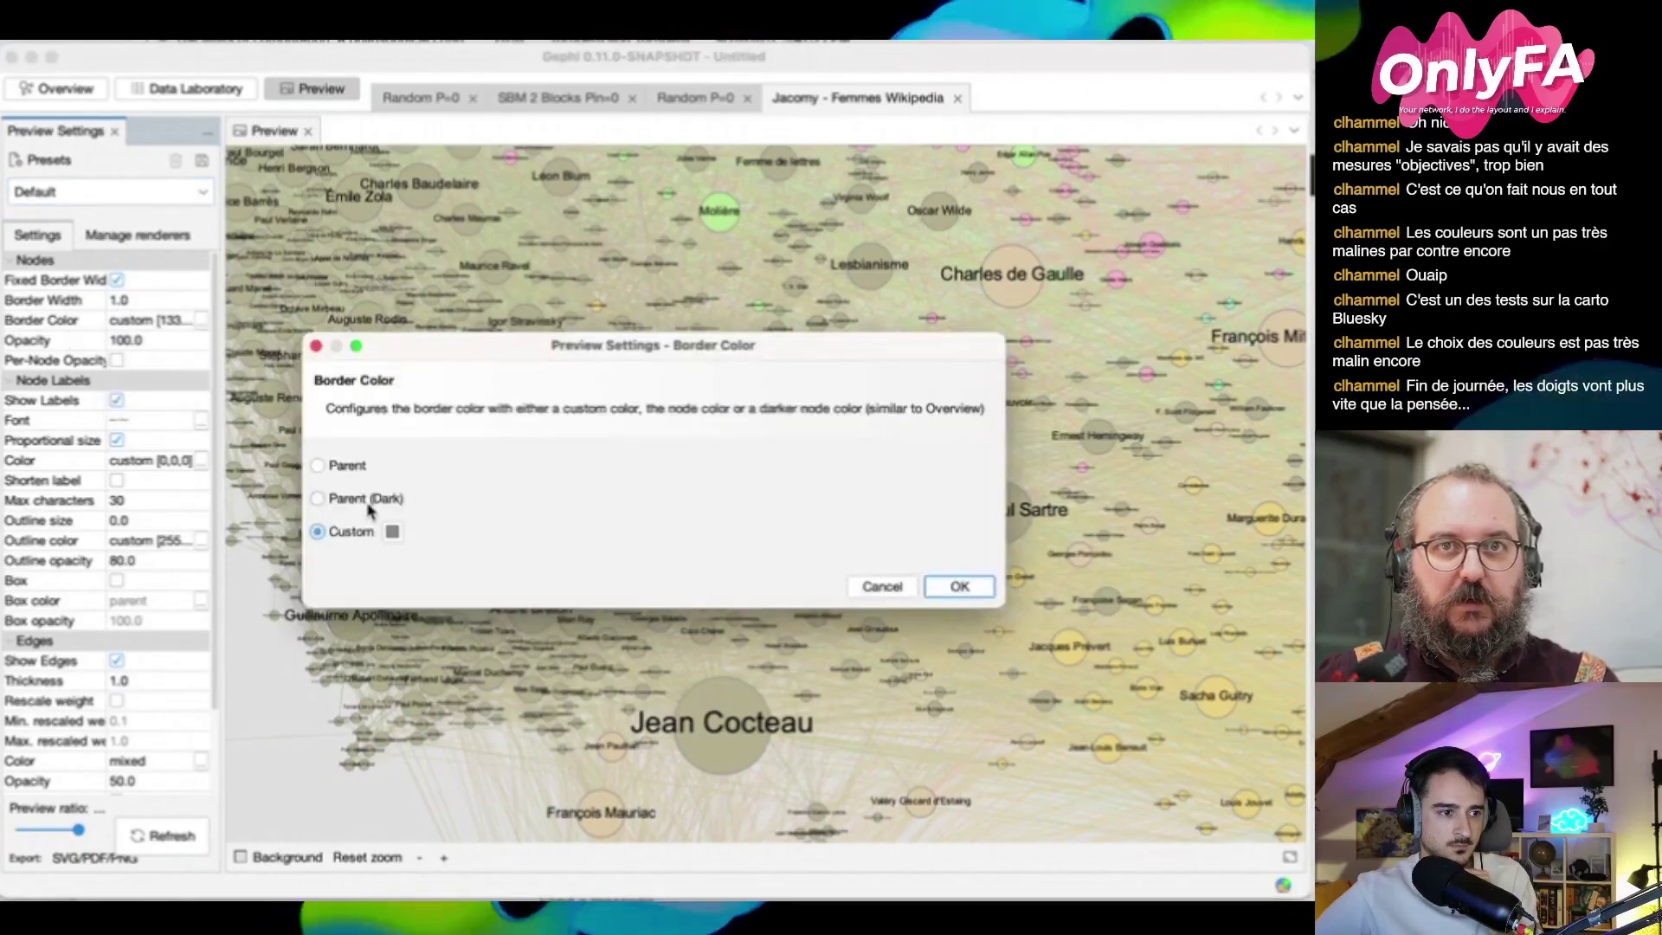
{"action": "left_click", "coordinate": [961, 588]}
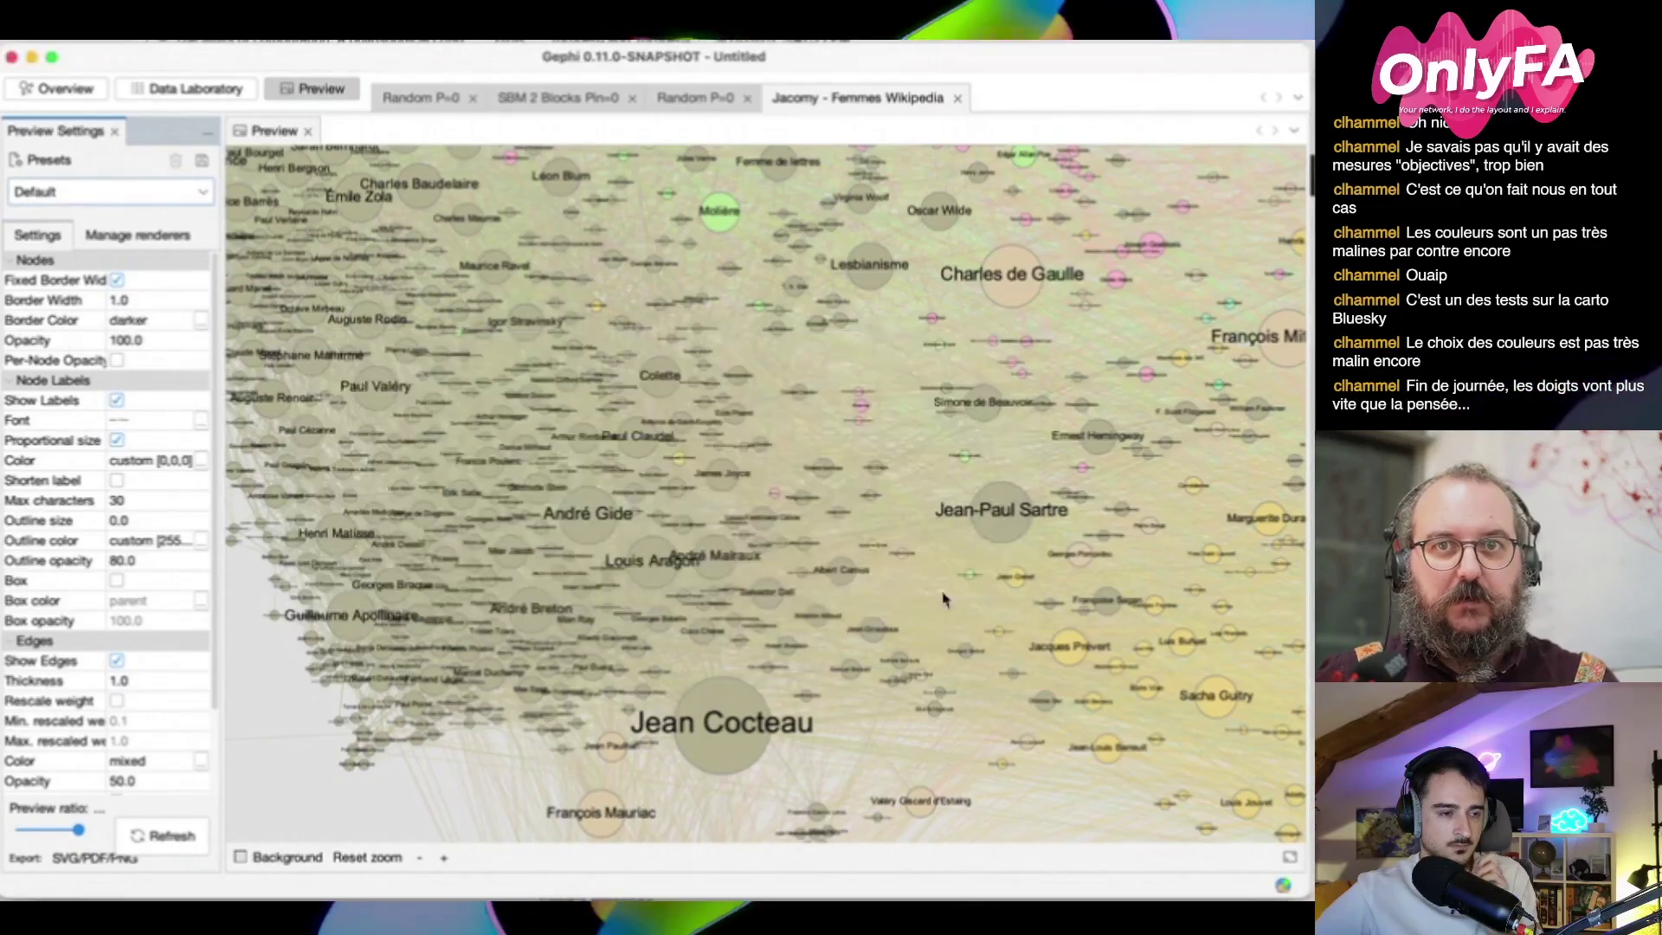
{"action": "left_click", "coordinate": [161, 842]}
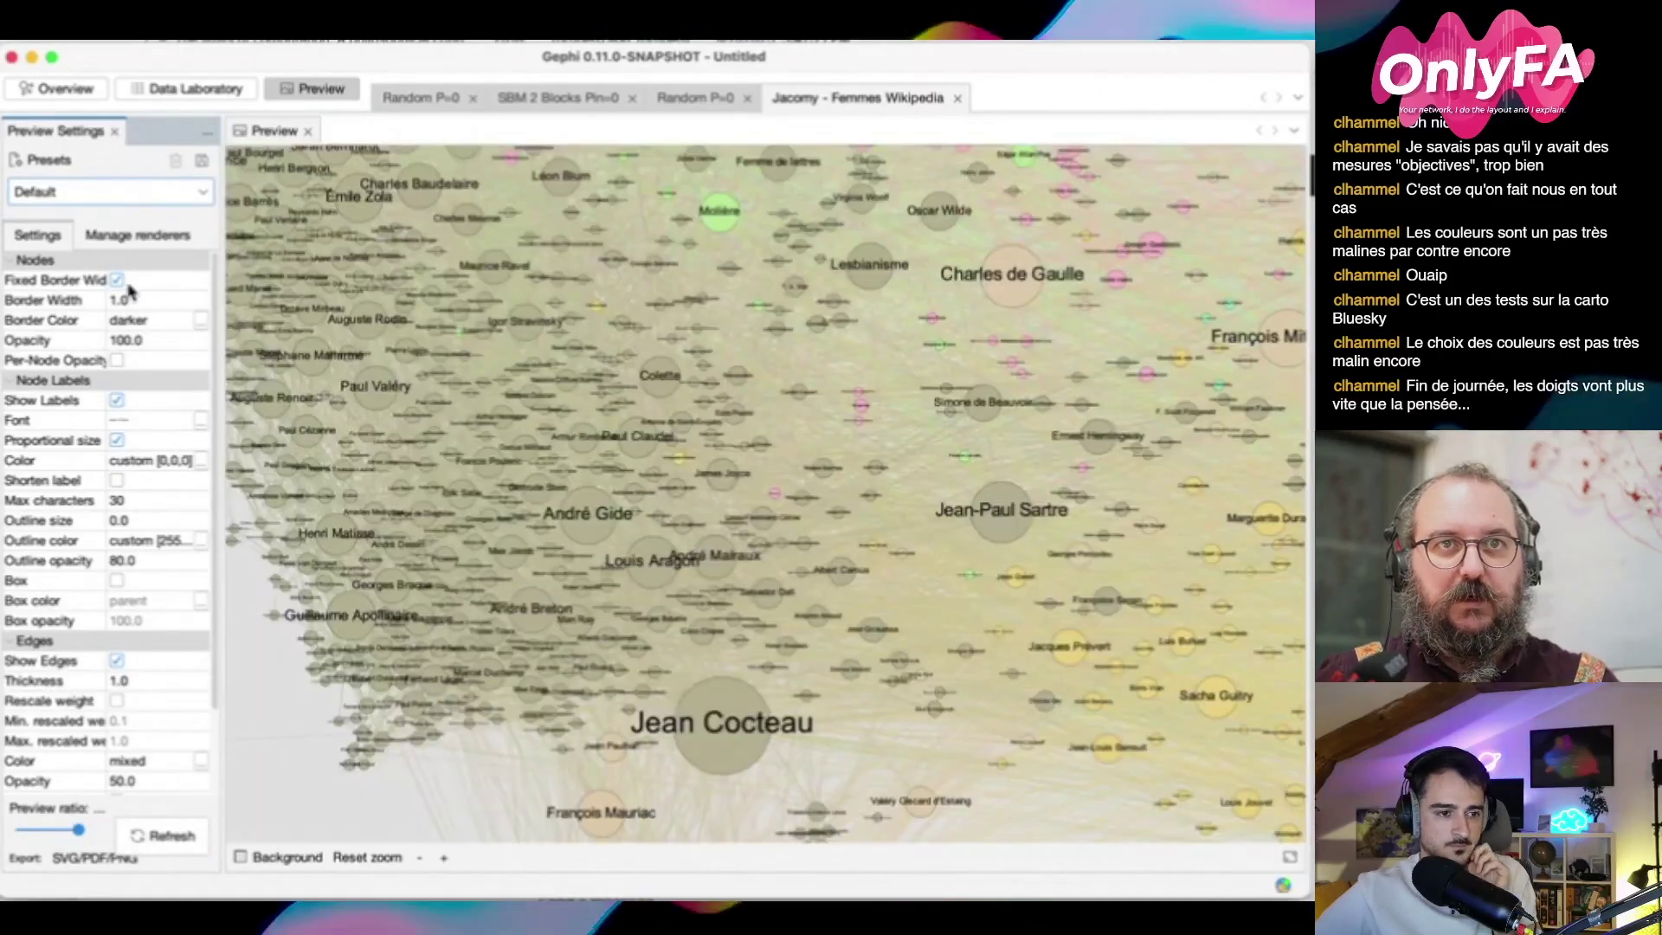
Turn off the fixed border width for nodes and refresh the preview
{"action": "left_click", "coordinate": [139, 303]}
{"action": "left_click", "coordinate": [118, 281]}
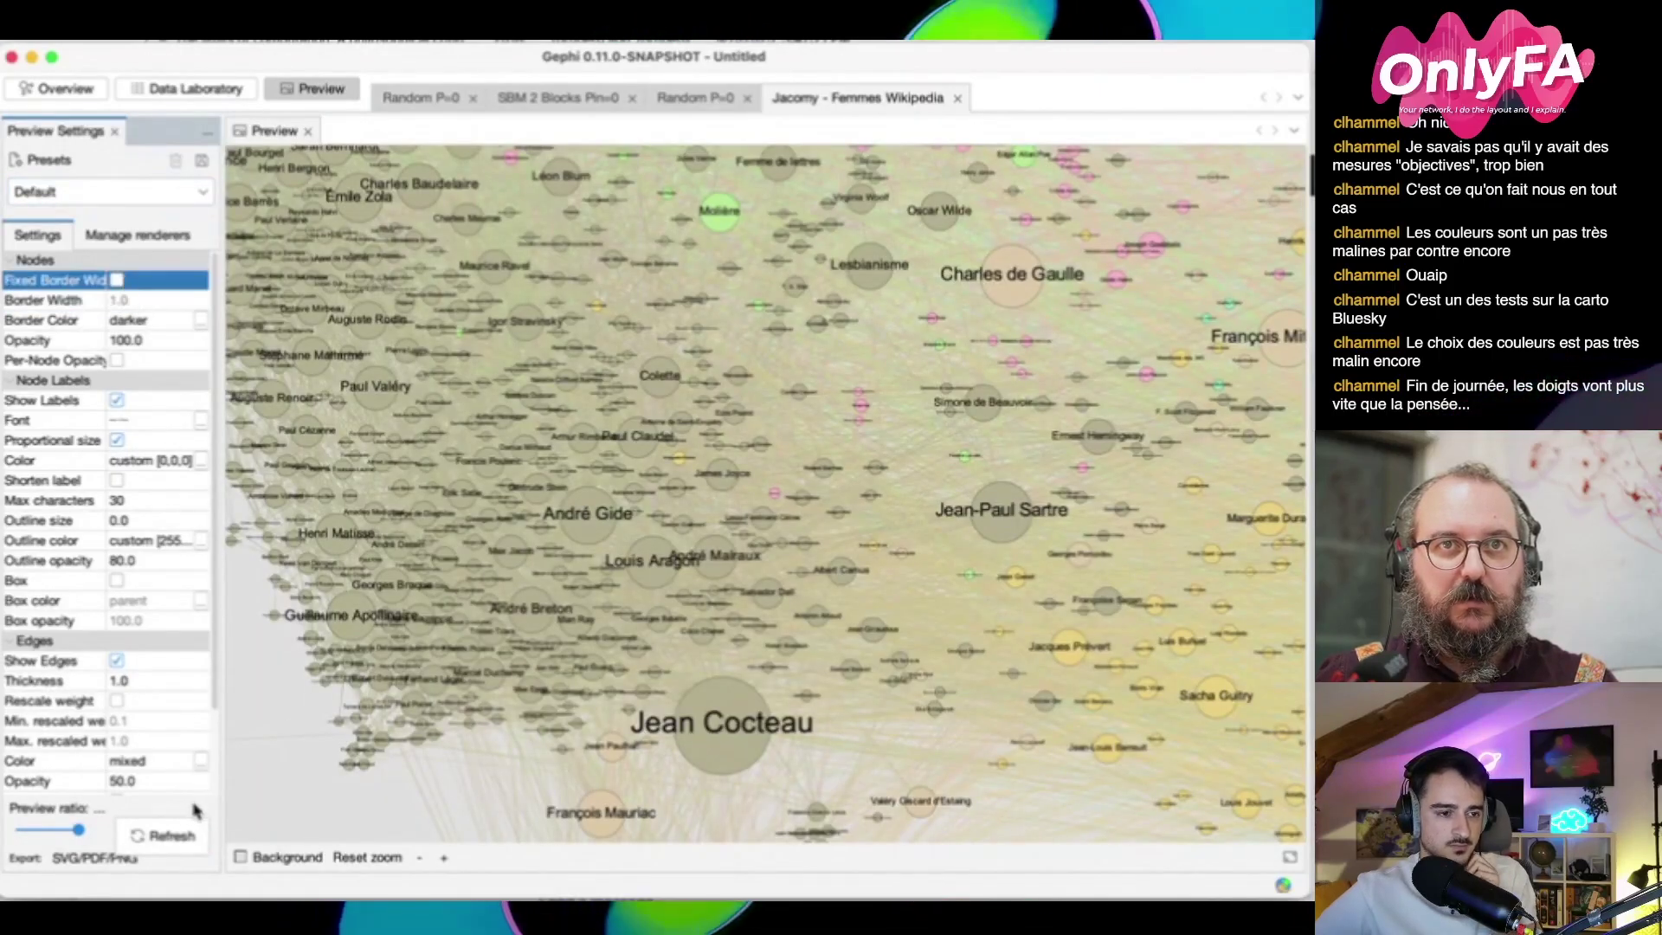
{"action": "left_click", "coordinate": [193, 835]}
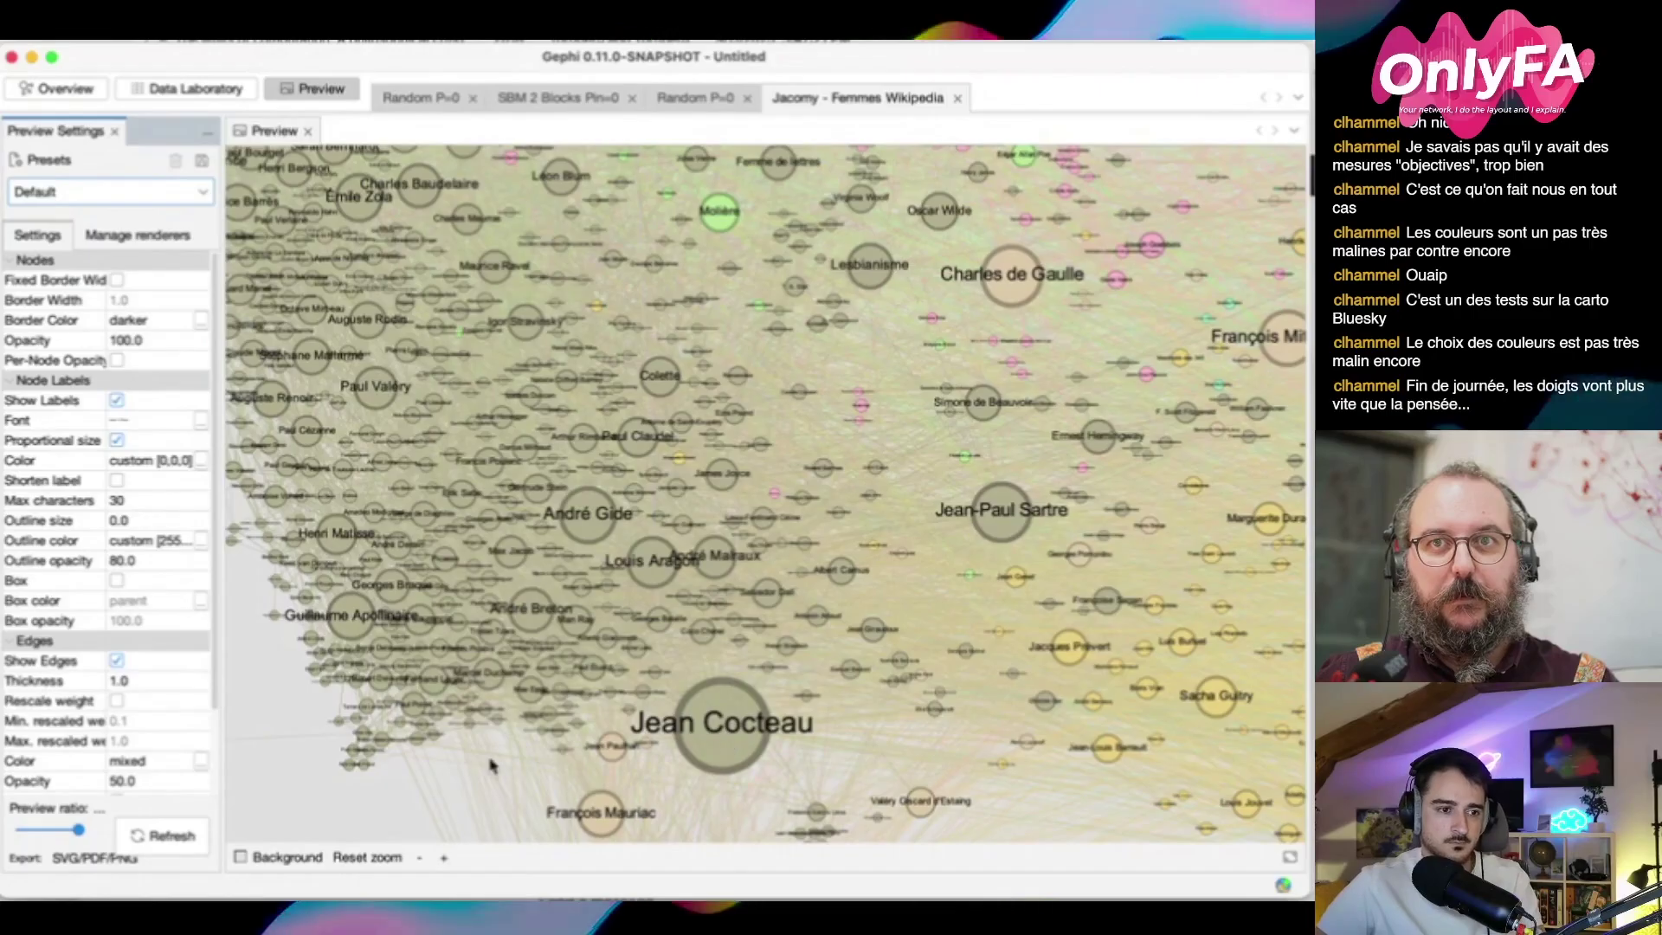
Inspect the rendered network in Preview, examining node borders, labels and mixed edge colors across its clusters
{"action": "scroll", "coordinate": [146, 745], "scroll_direction": "down", "scroll_amount": 3}
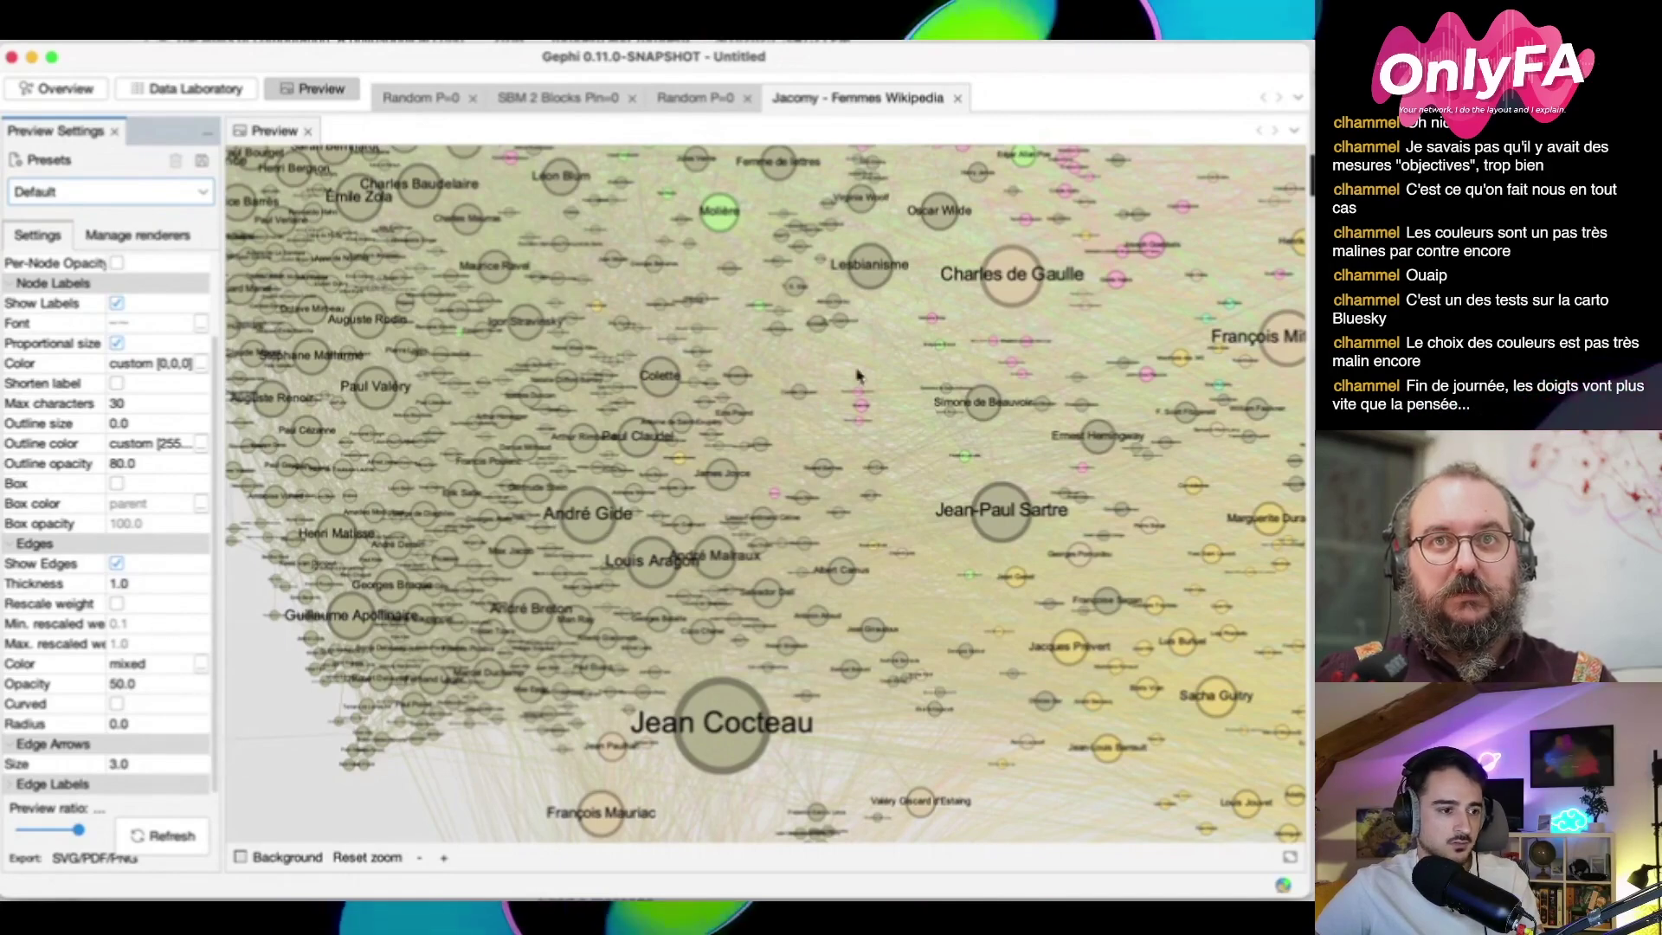
{"action": "scroll", "coordinate": [918, 382], "scroll_direction": "up", "scroll_amount": 3}
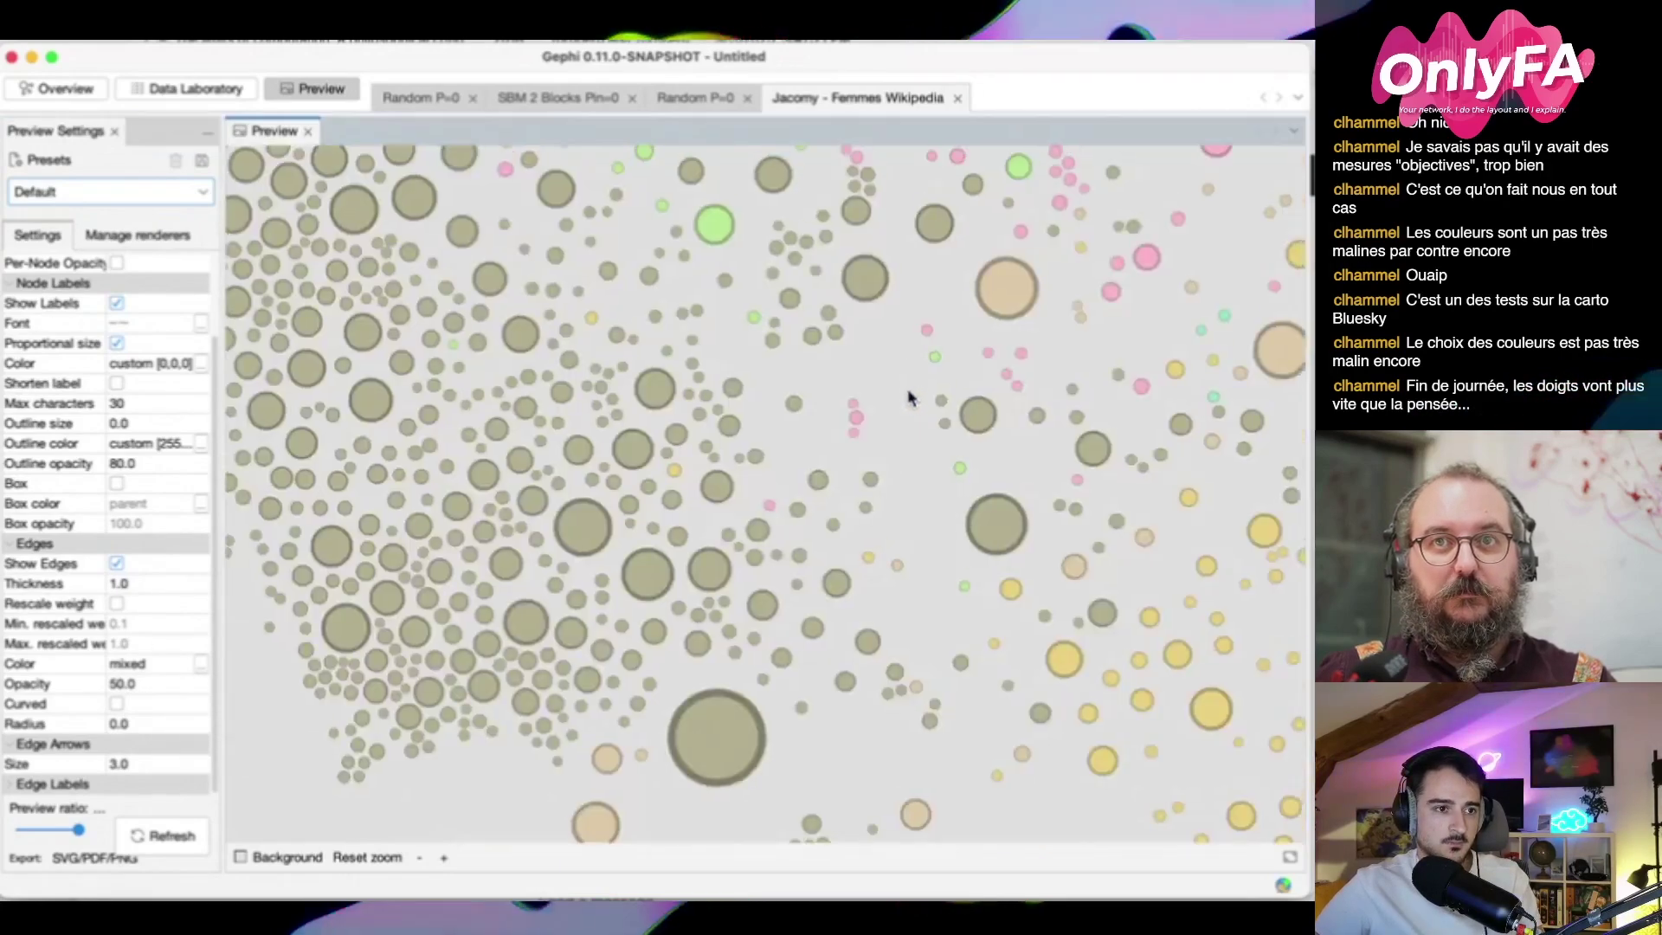
{"action": "left_click_drag", "start_coordinate": [916, 389], "coordinate": [794, 538]}
{"action": "scroll", "coordinate": [939, 471], "scroll_direction": "down", "scroll_amount": 5}
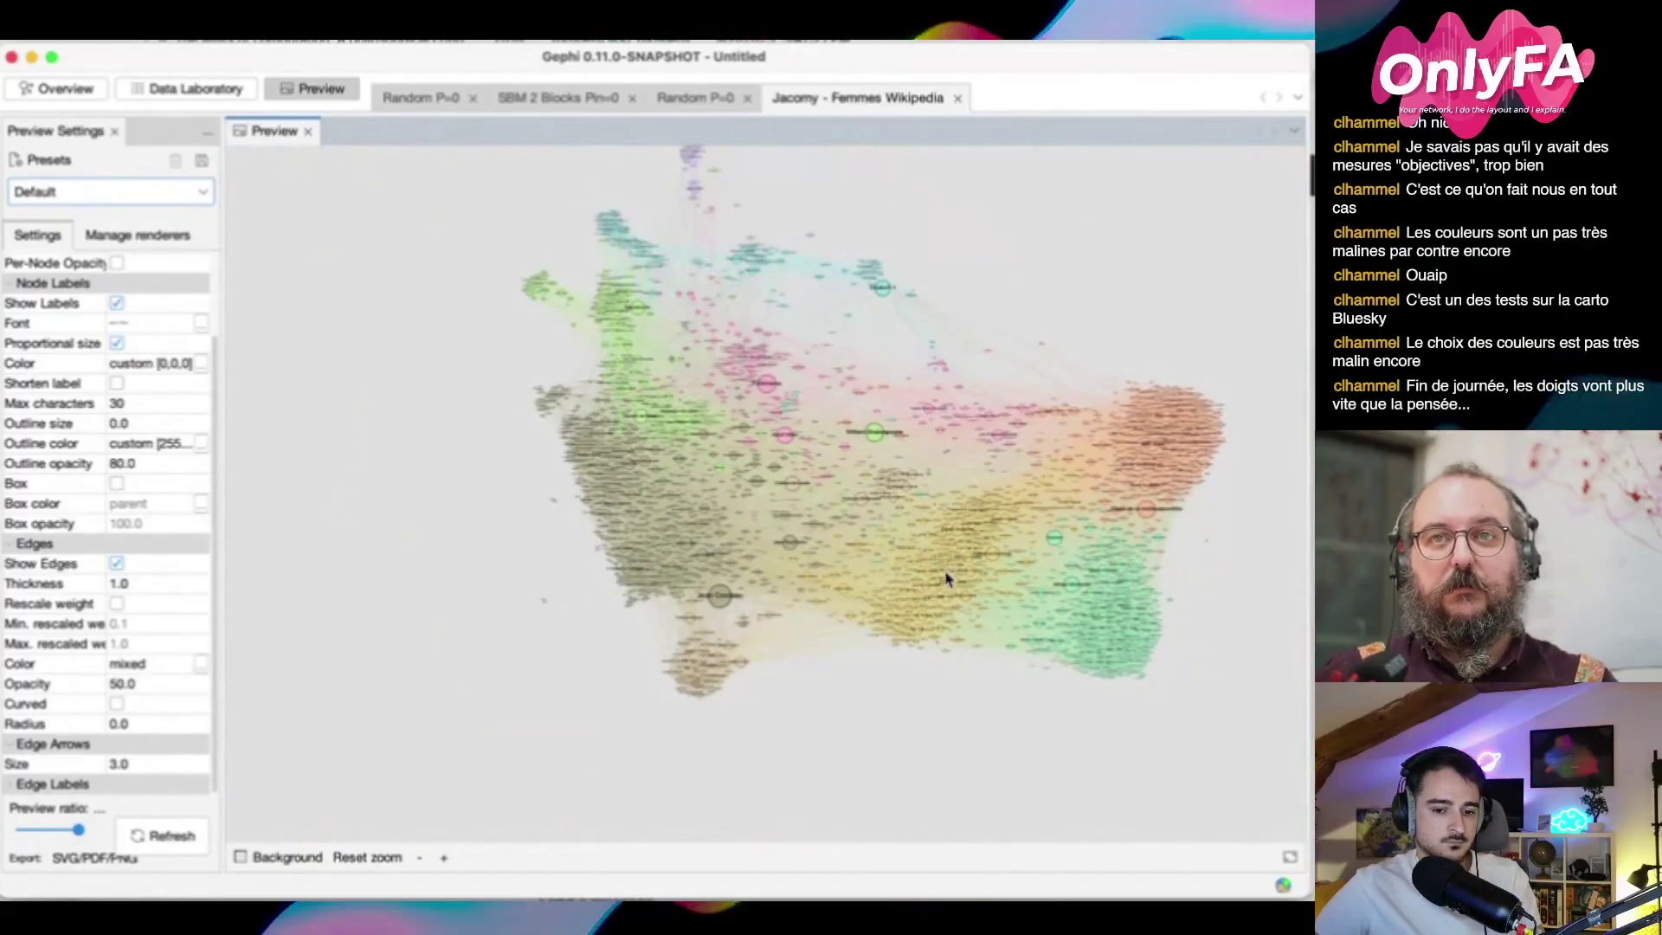
{"action": "scroll", "coordinate": [947, 580], "scroll_direction": "up", "scroll_amount": 5}
{"action": "scroll", "coordinate": [1063, 529], "scroll_direction": "down", "scroll_amount": 1}
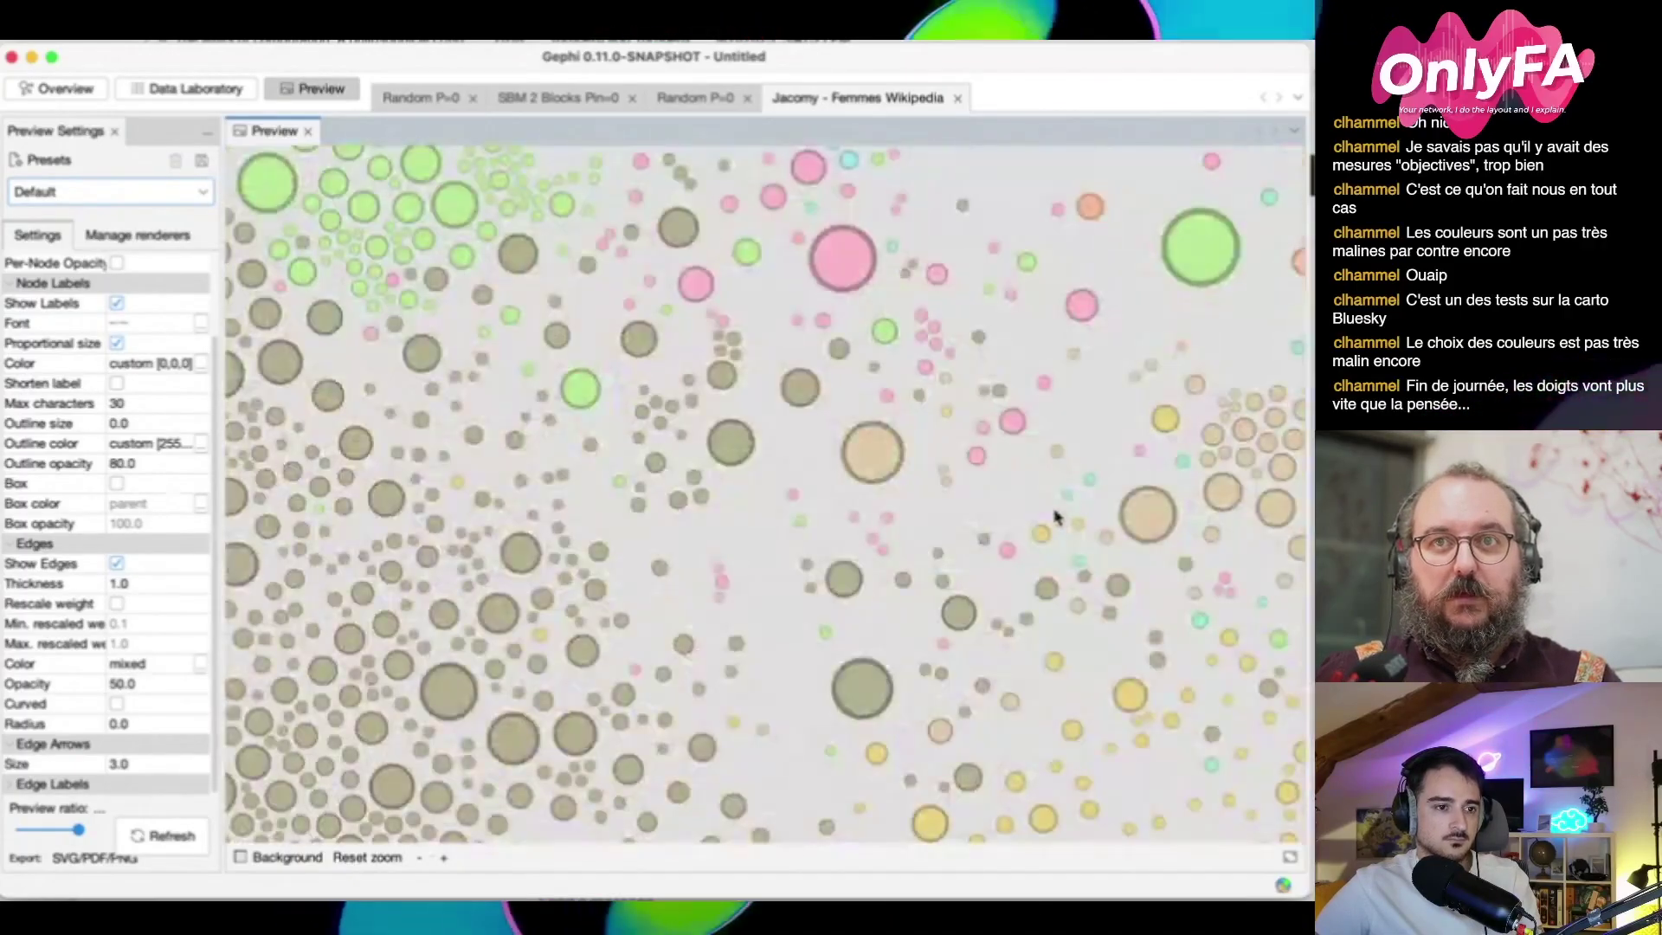
{"action": "left_click_drag", "start_coordinate": [1031, 499], "coordinate": [864, 656]}
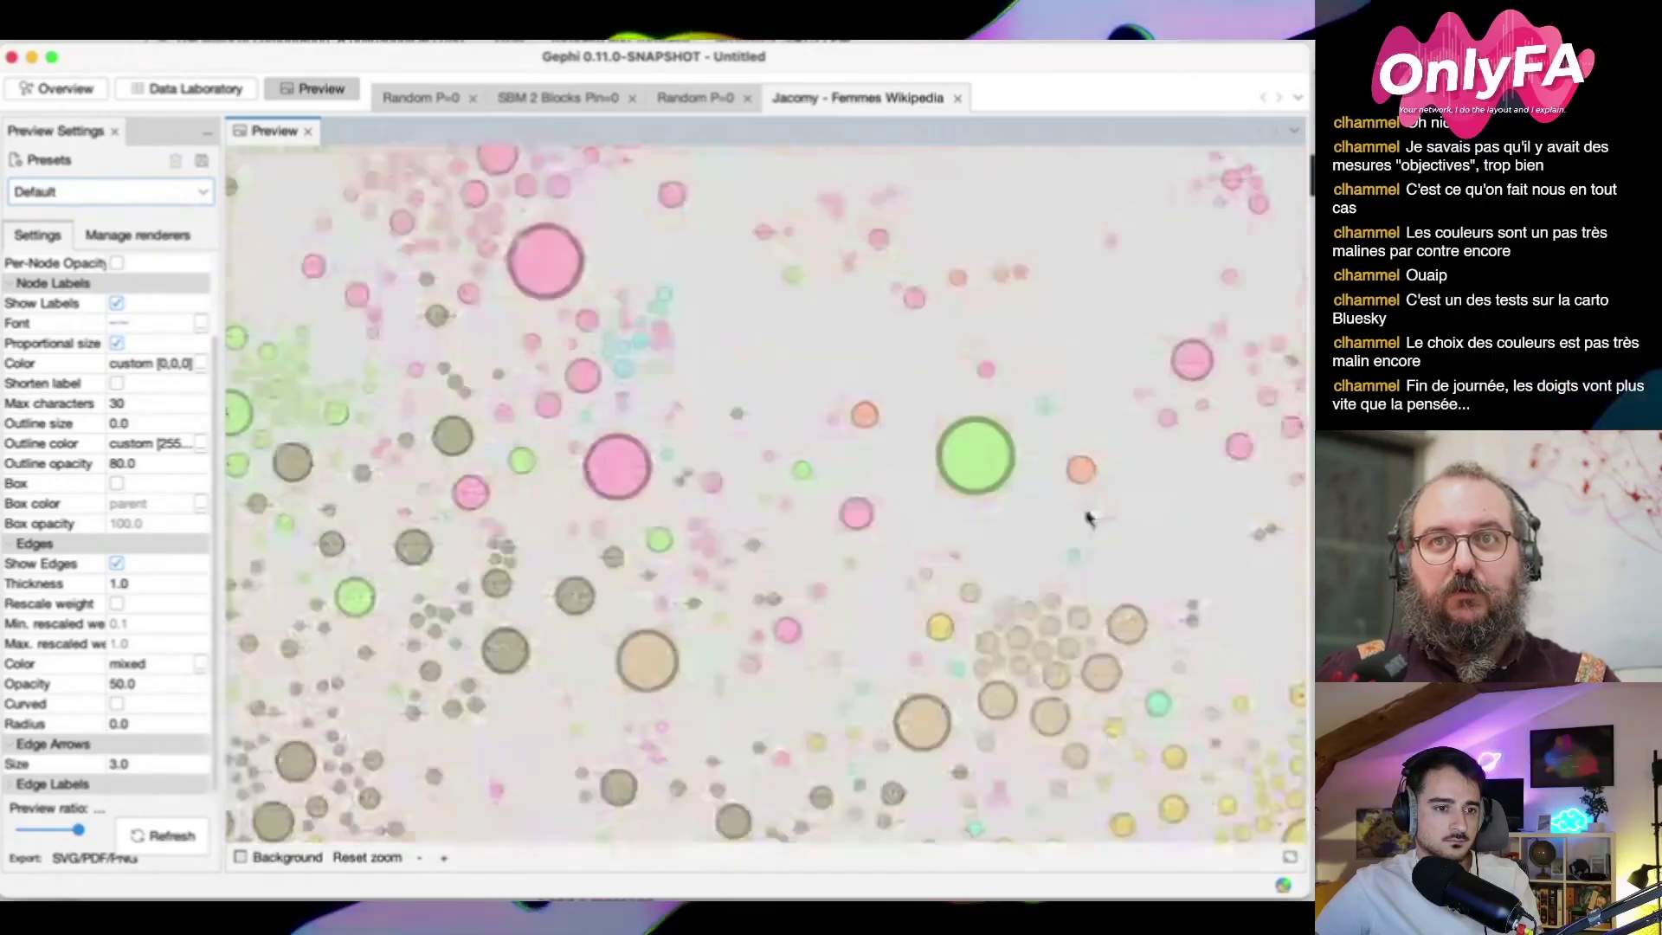
{"action": "left_click_drag", "start_coordinate": [1128, 276], "coordinate": [1095, 267]}
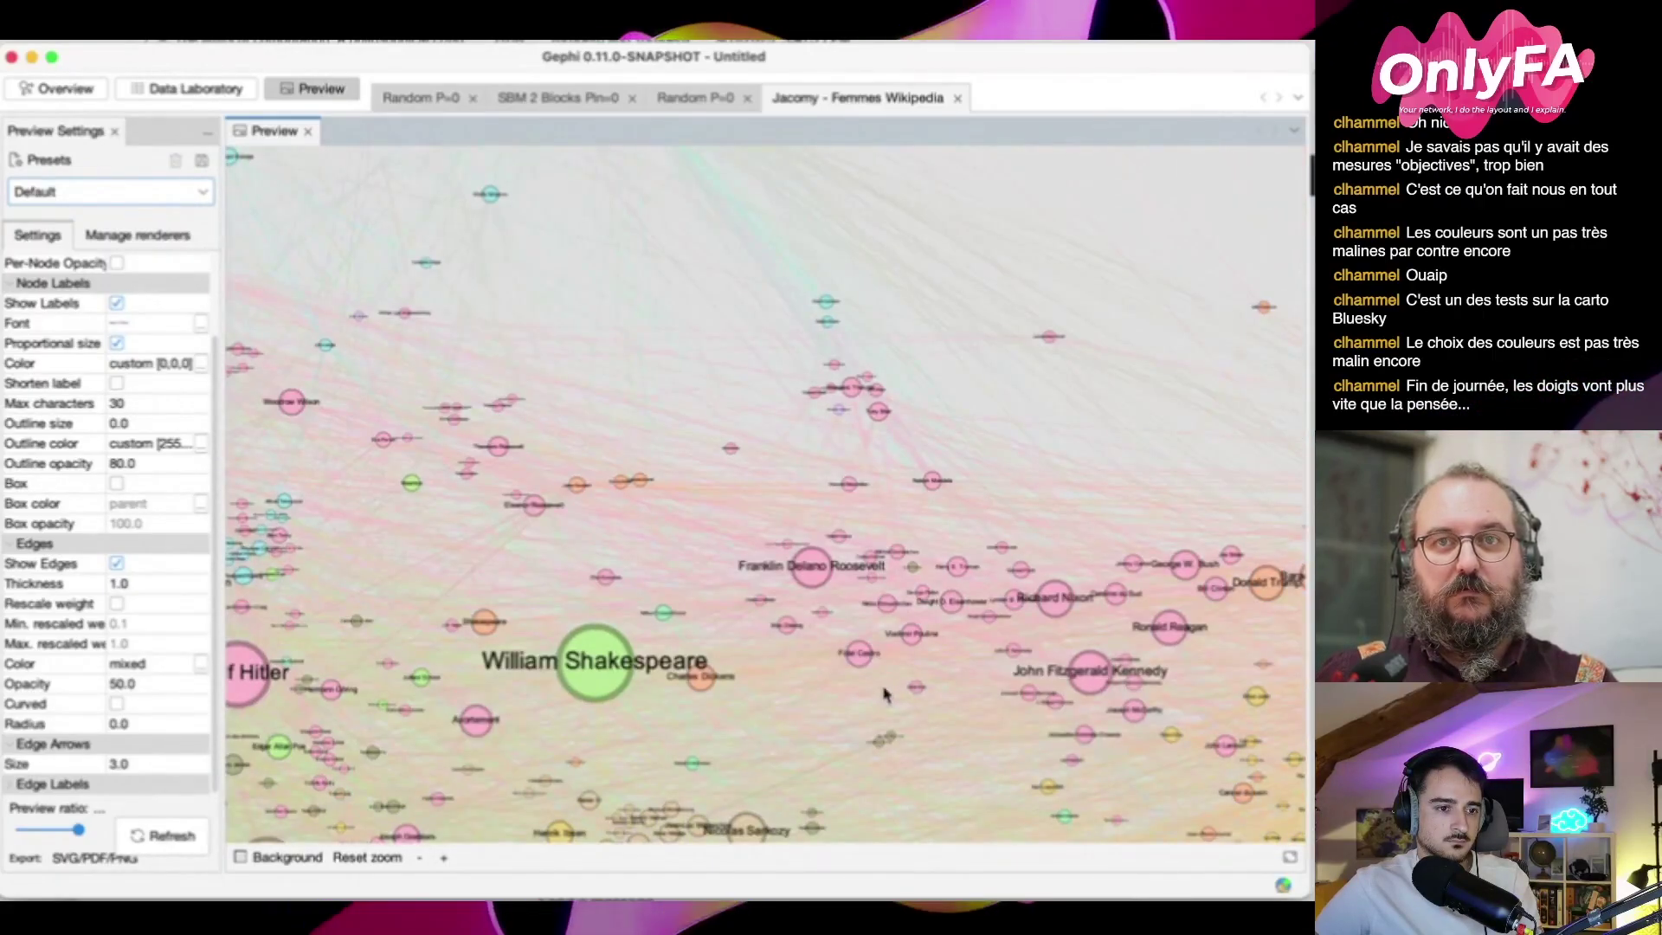
{"action": "left_click_drag", "start_coordinate": [974, 407], "coordinate": [809, 506]}
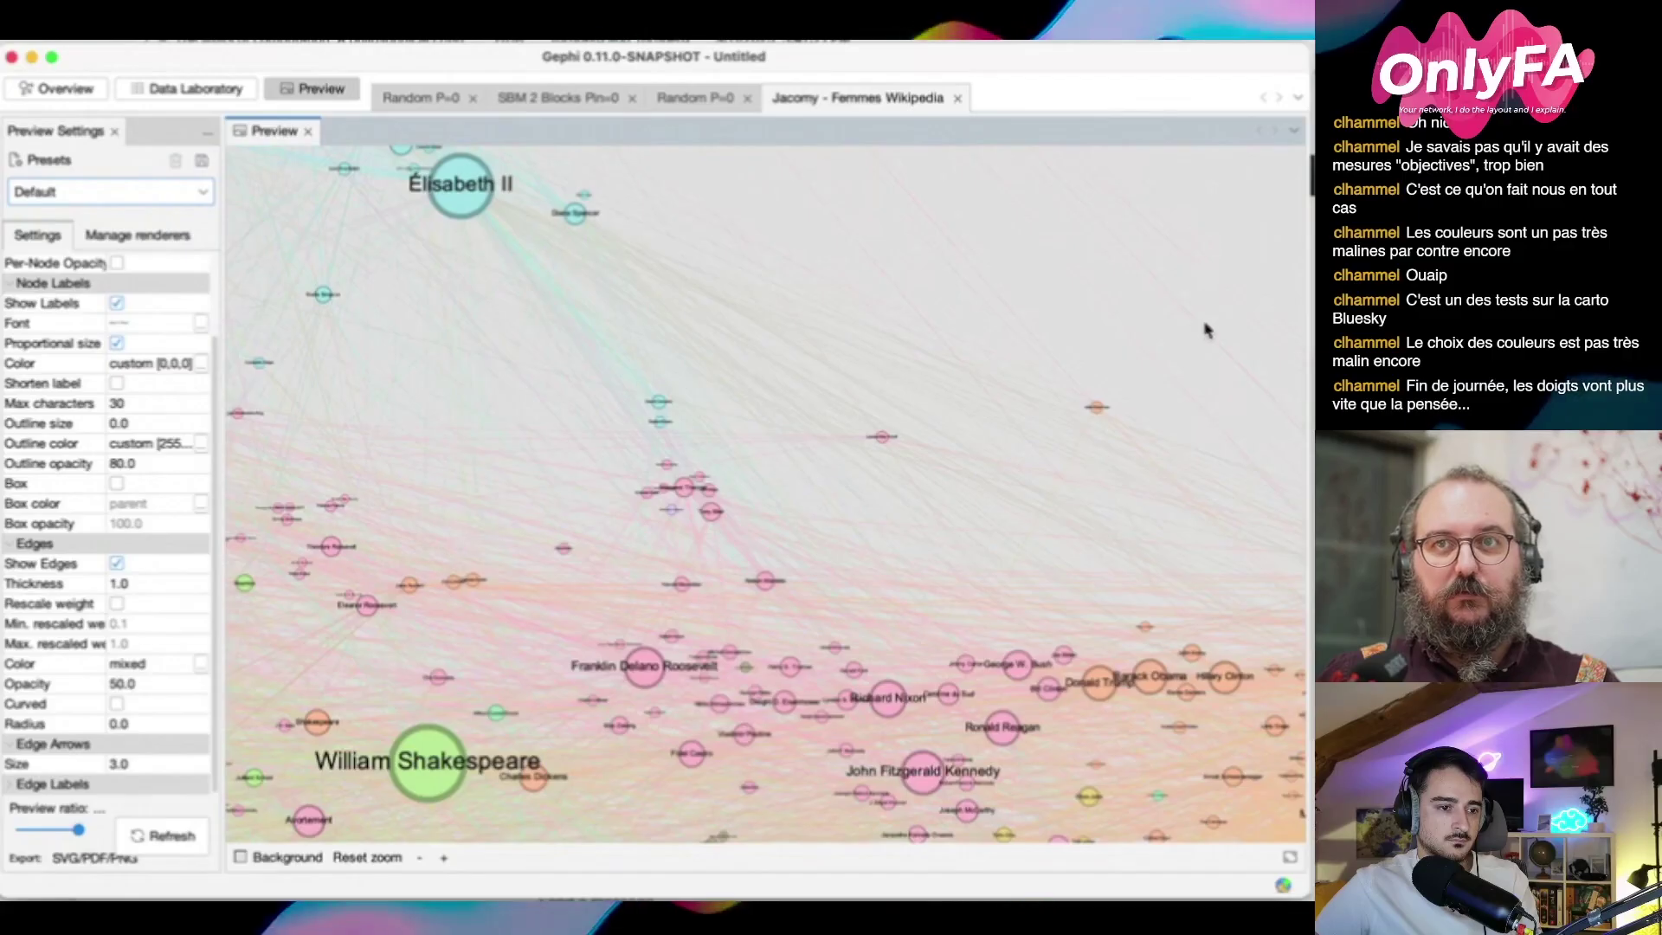
Switch to iWantHue, set the color space preset to Pastel, and reroll the palette of 4 colors
{"action": "key", "text": "super+Tab"}
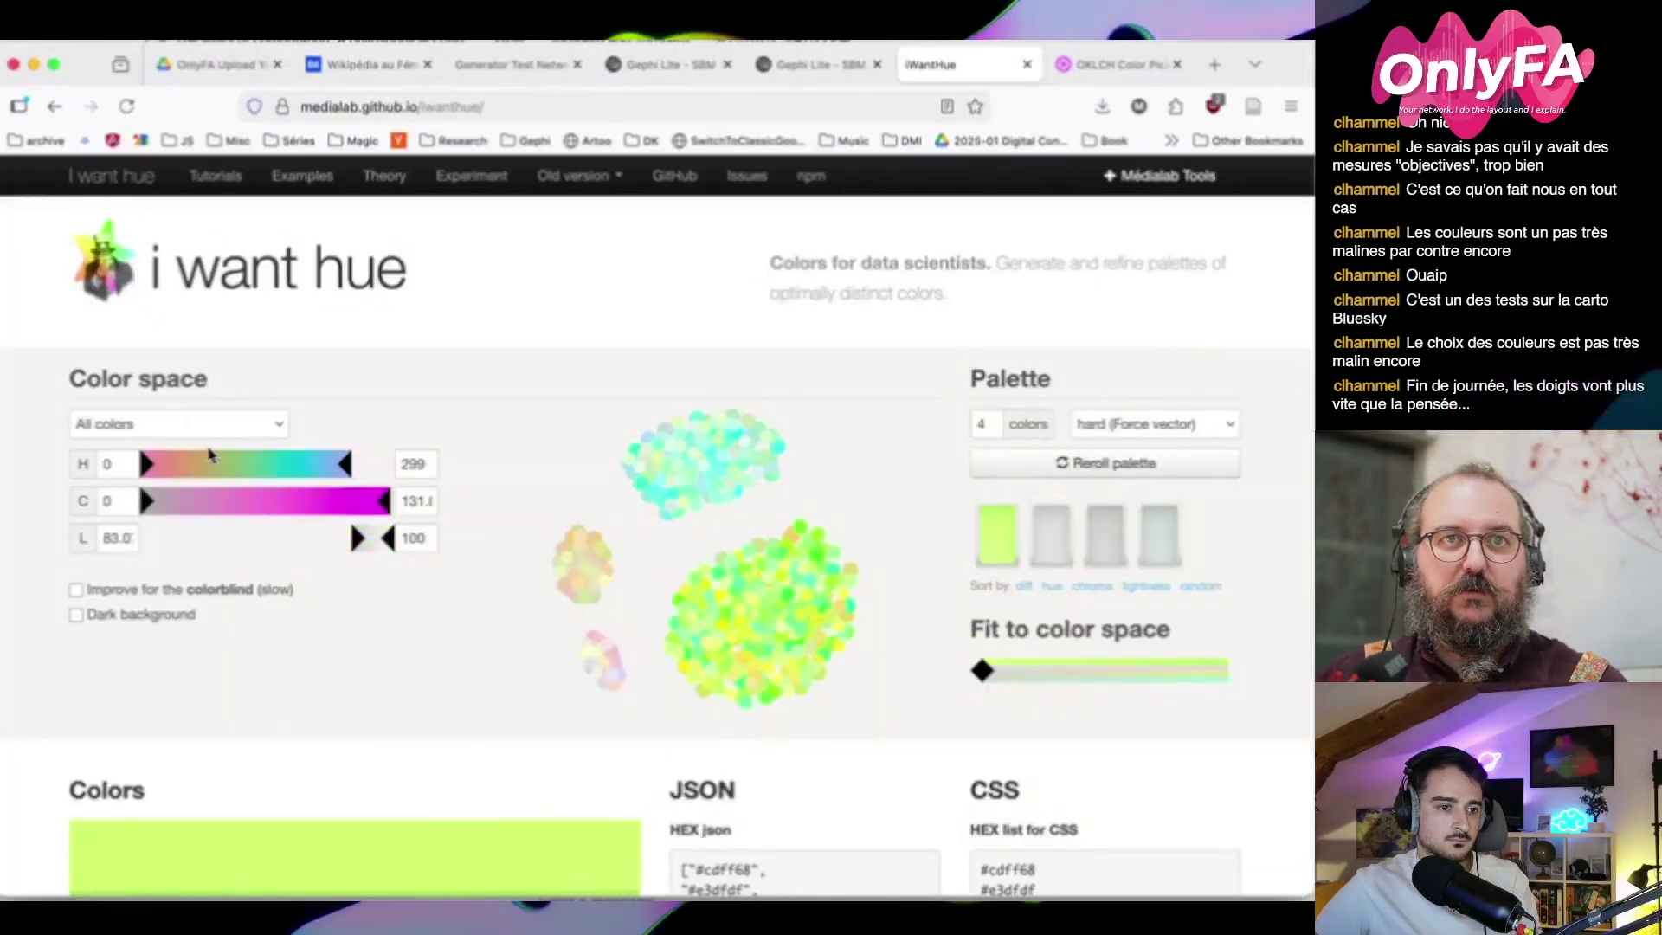
{"action": "left_click", "coordinate": [199, 425]}
{"action": "left_click", "coordinate": [192, 663]}
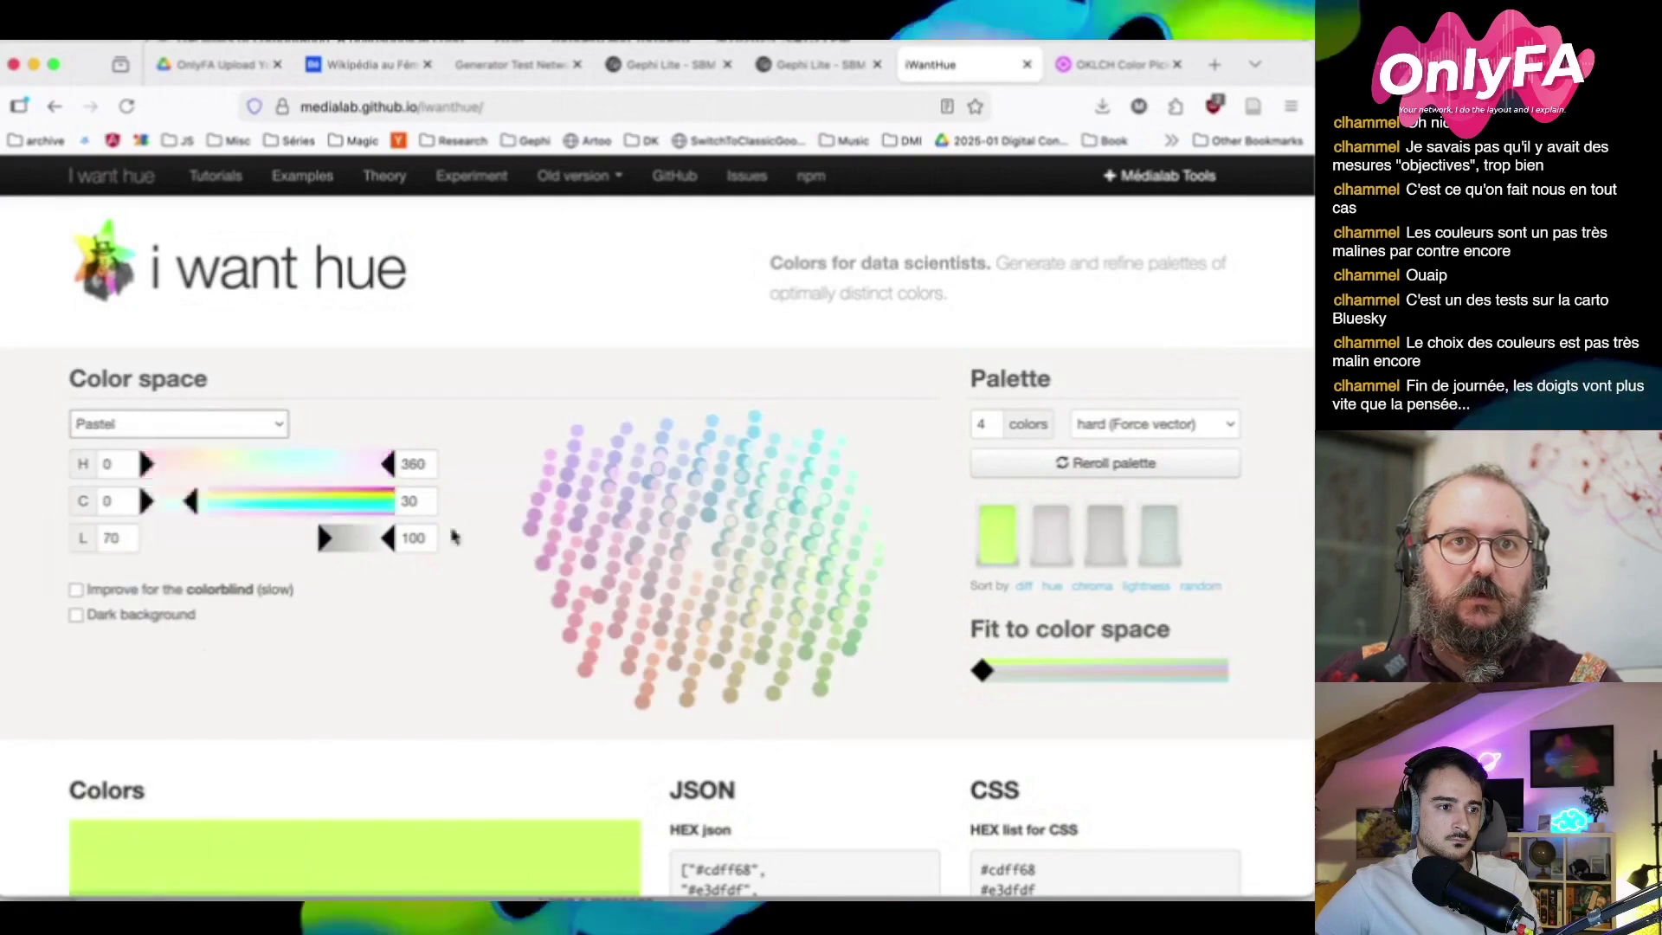
{"action": "left_click", "coordinate": [1092, 463]}
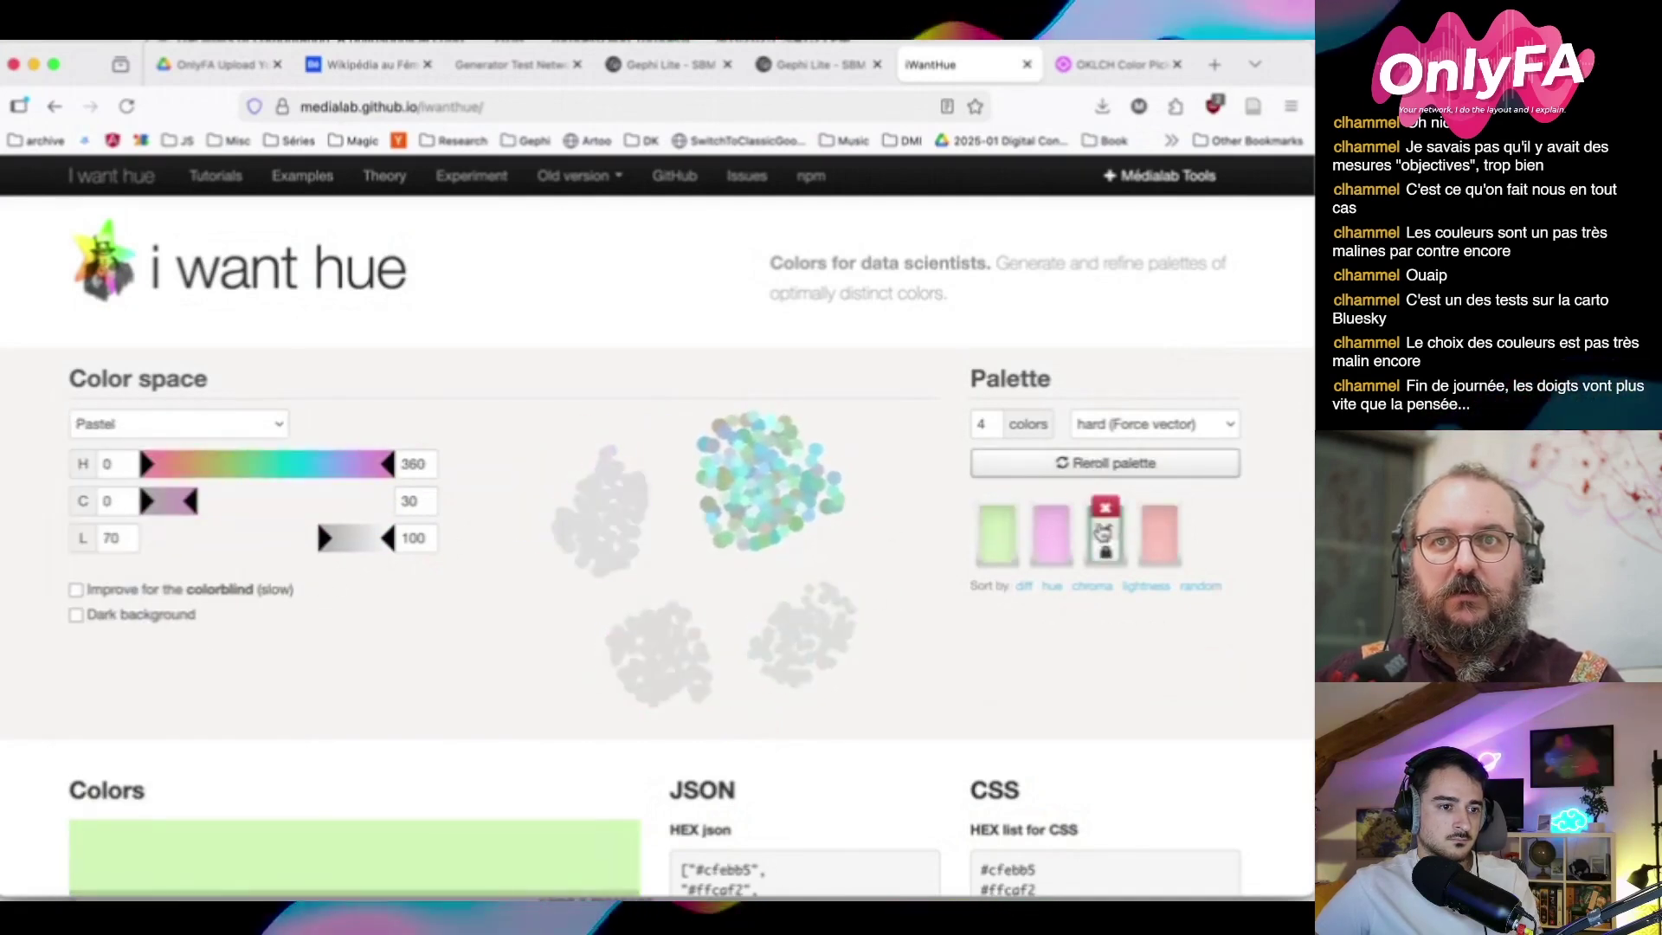
Try to turn the third palette color into the neutral gray #aaabab by reducing its chroma to 0
{"action": "left_click", "coordinate": [1106, 534]}
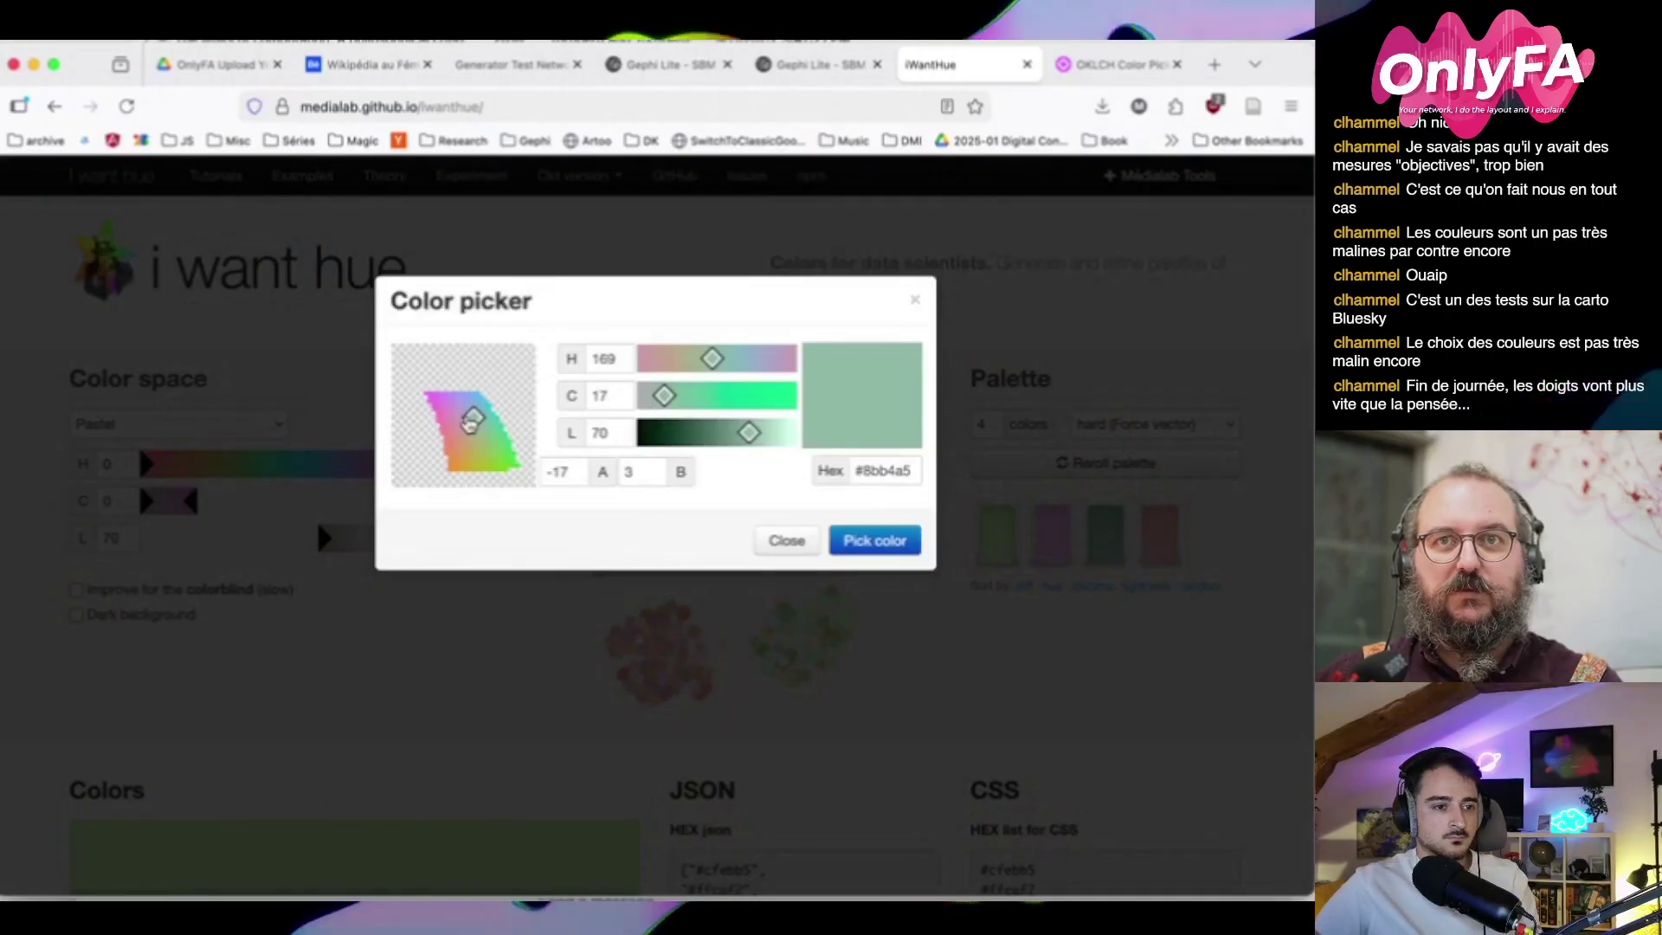
{"action": "left_click_drag", "start_coordinate": [664, 396], "coordinate": [641, 396]}
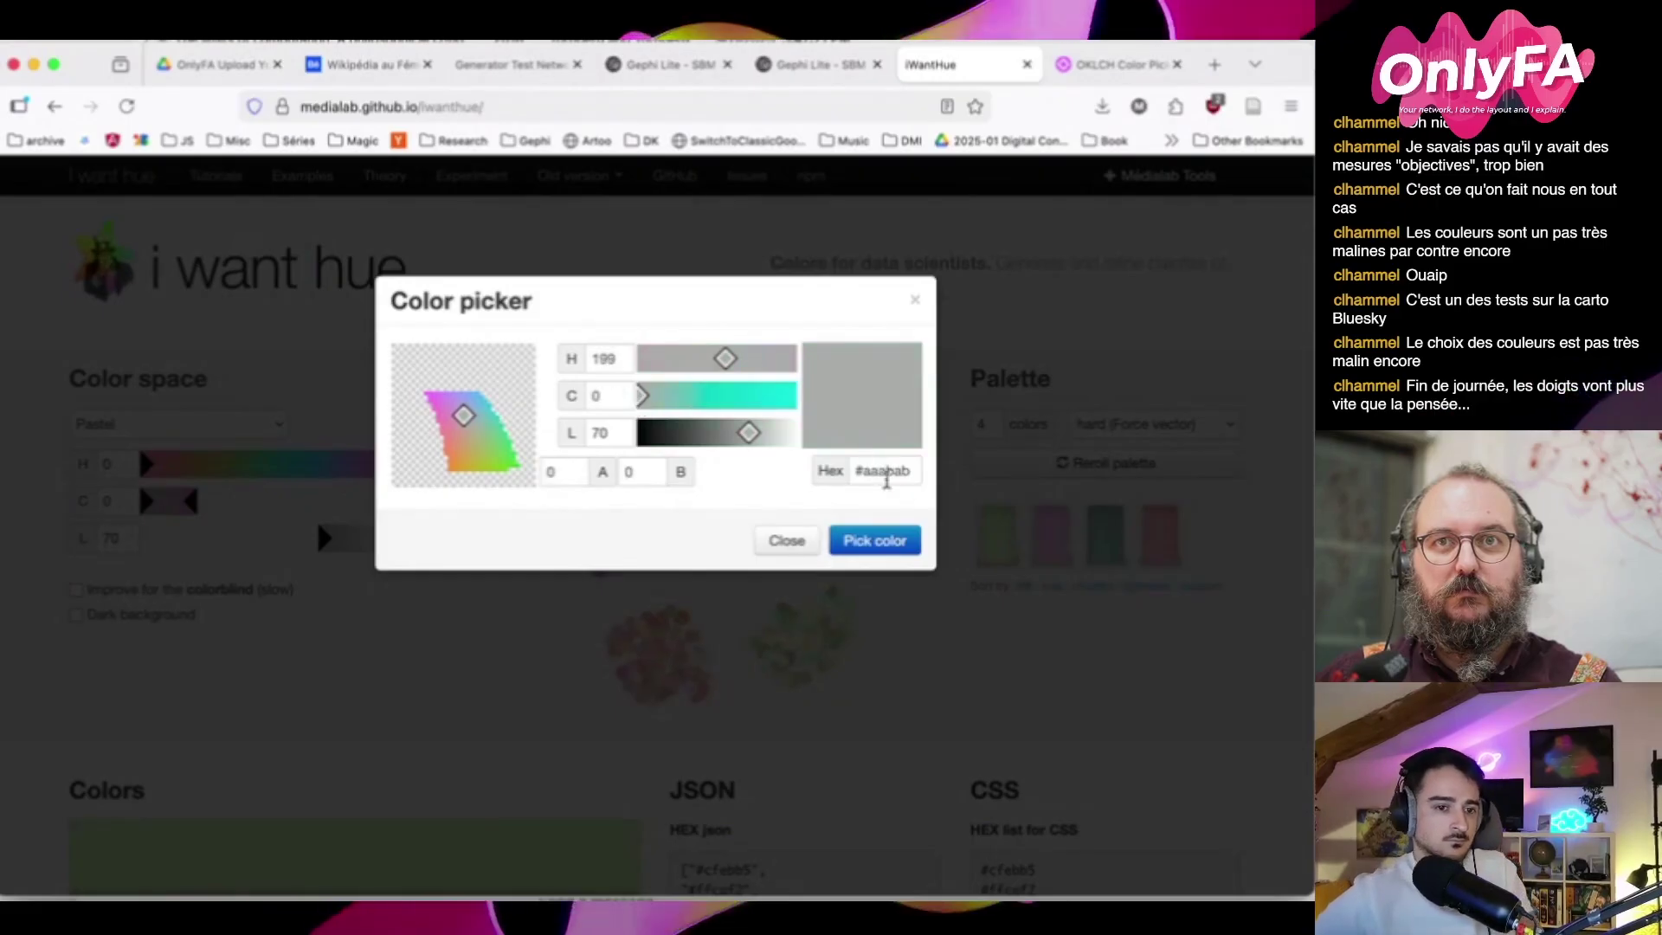
{"action": "double_click", "coordinate": [897, 463]}
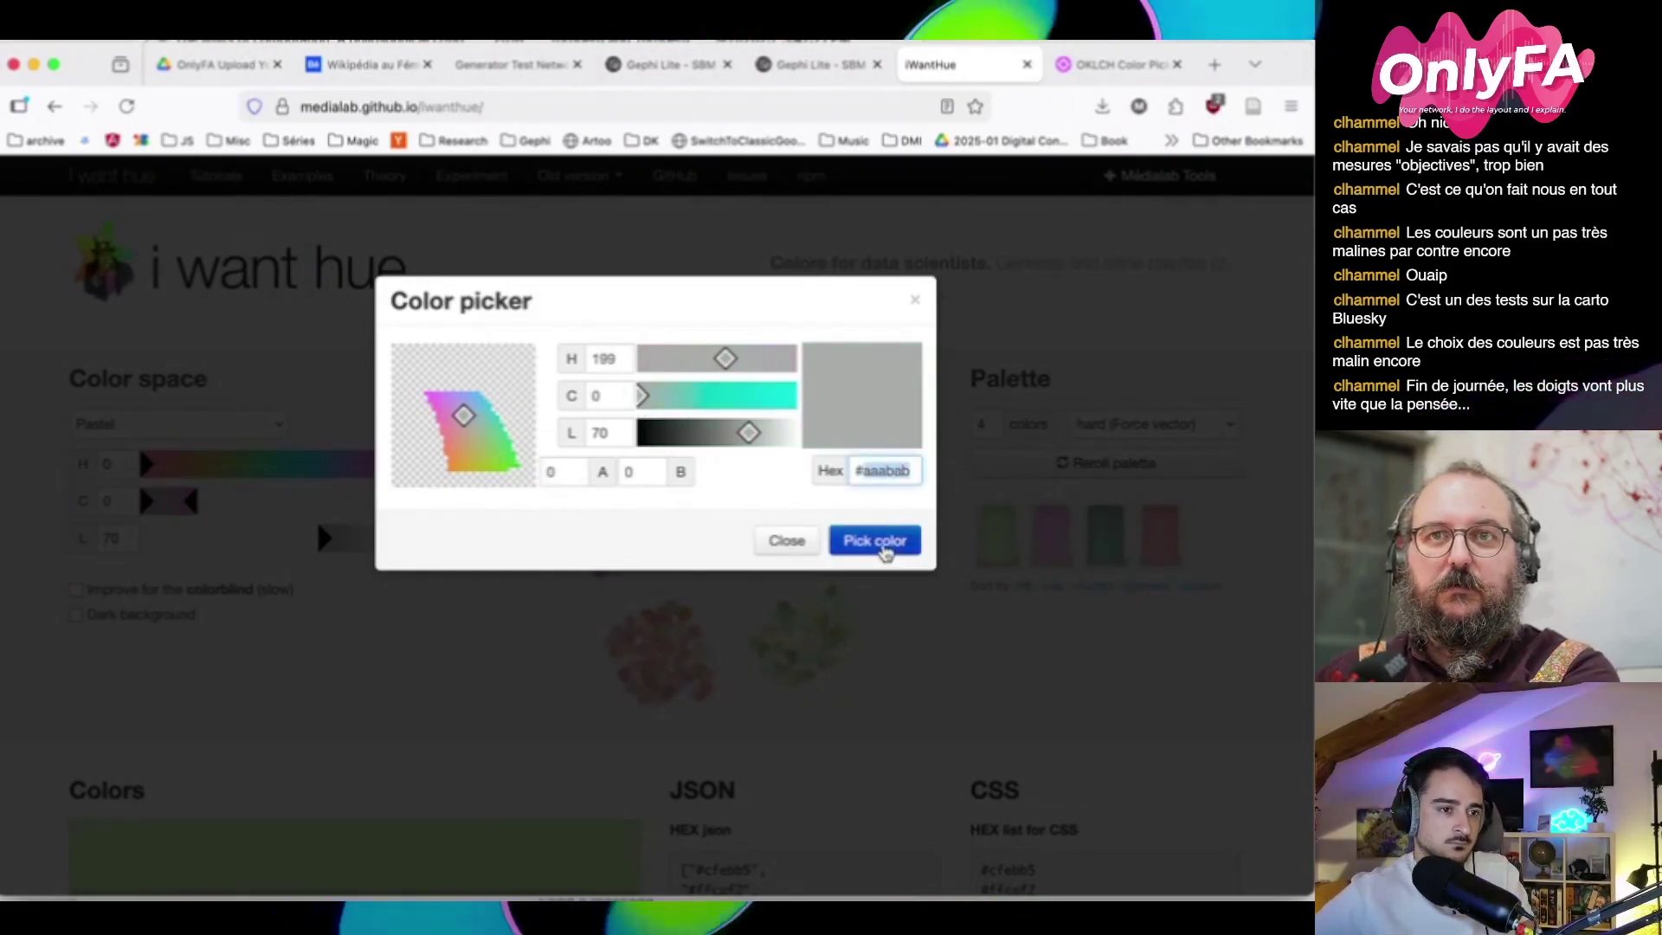
{"action": "left_click", "coordinate": [875, 542]}
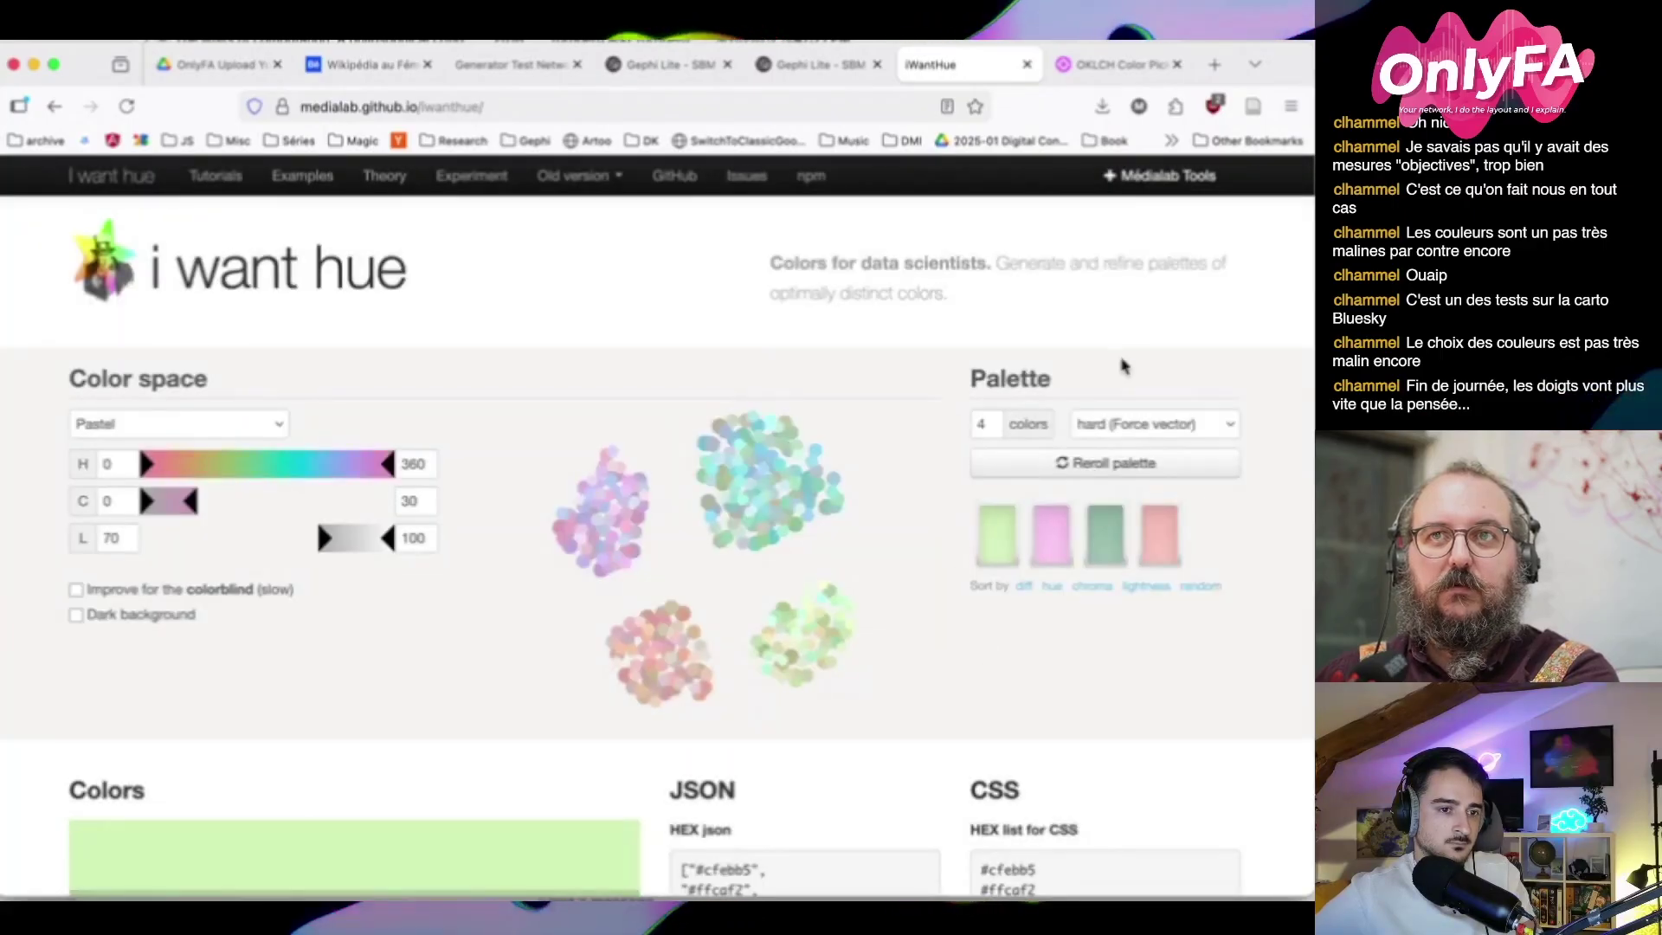
{"action": "key", "text": "super+Tab"}
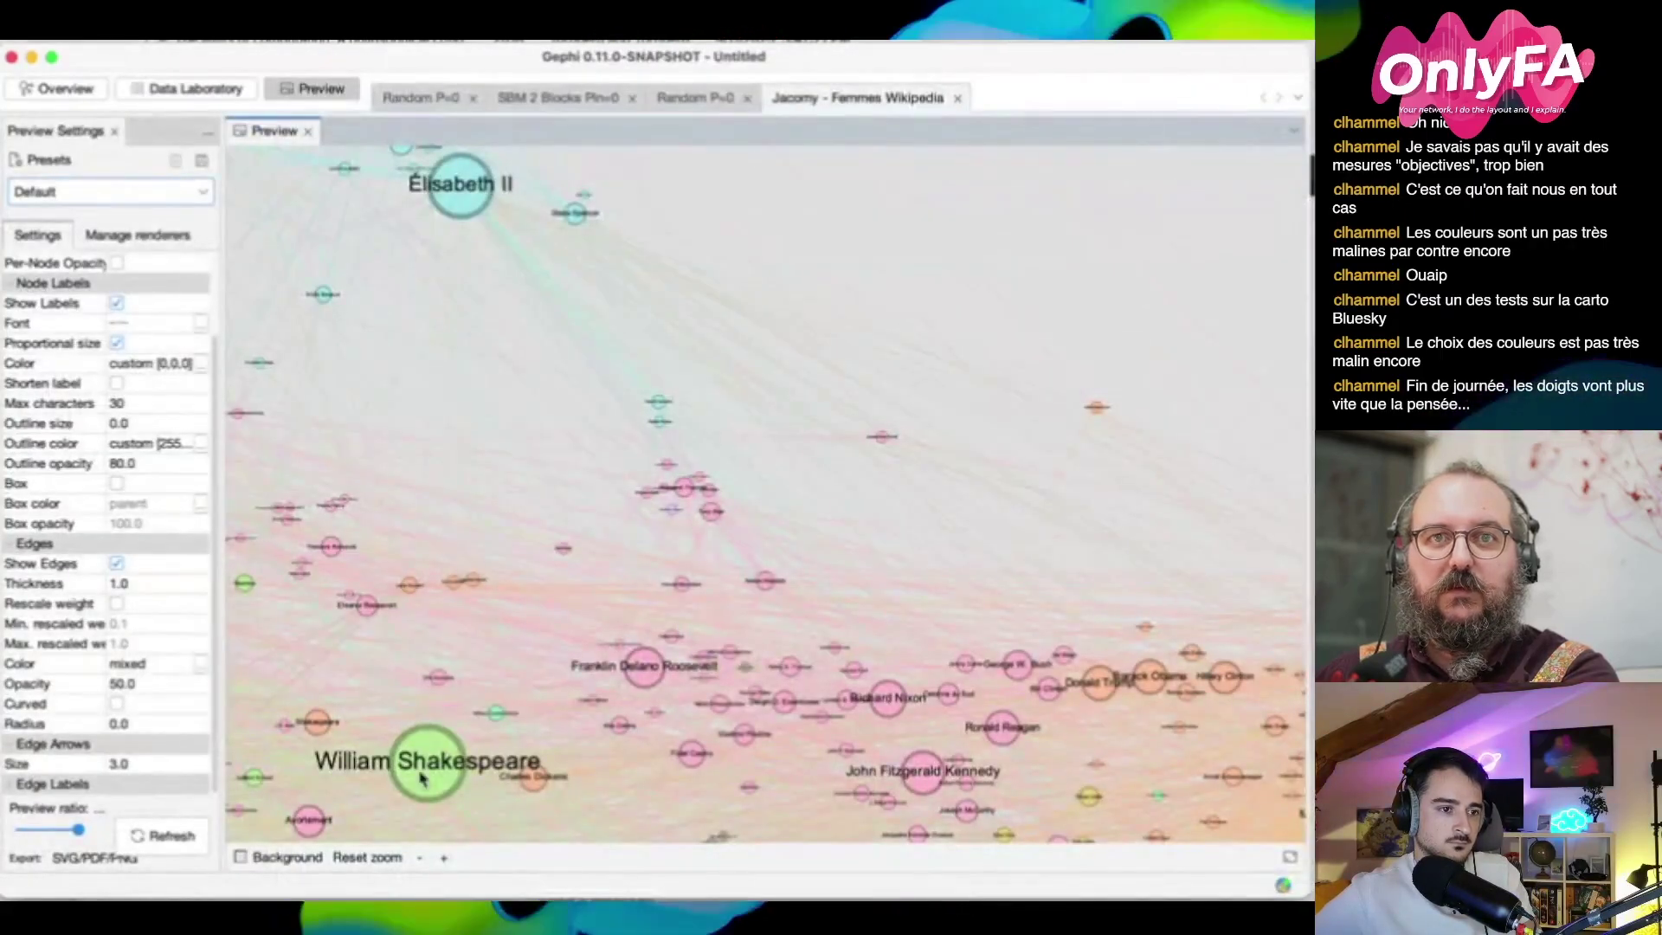
{"action": "left_click", "coordinate": [240, 857]}
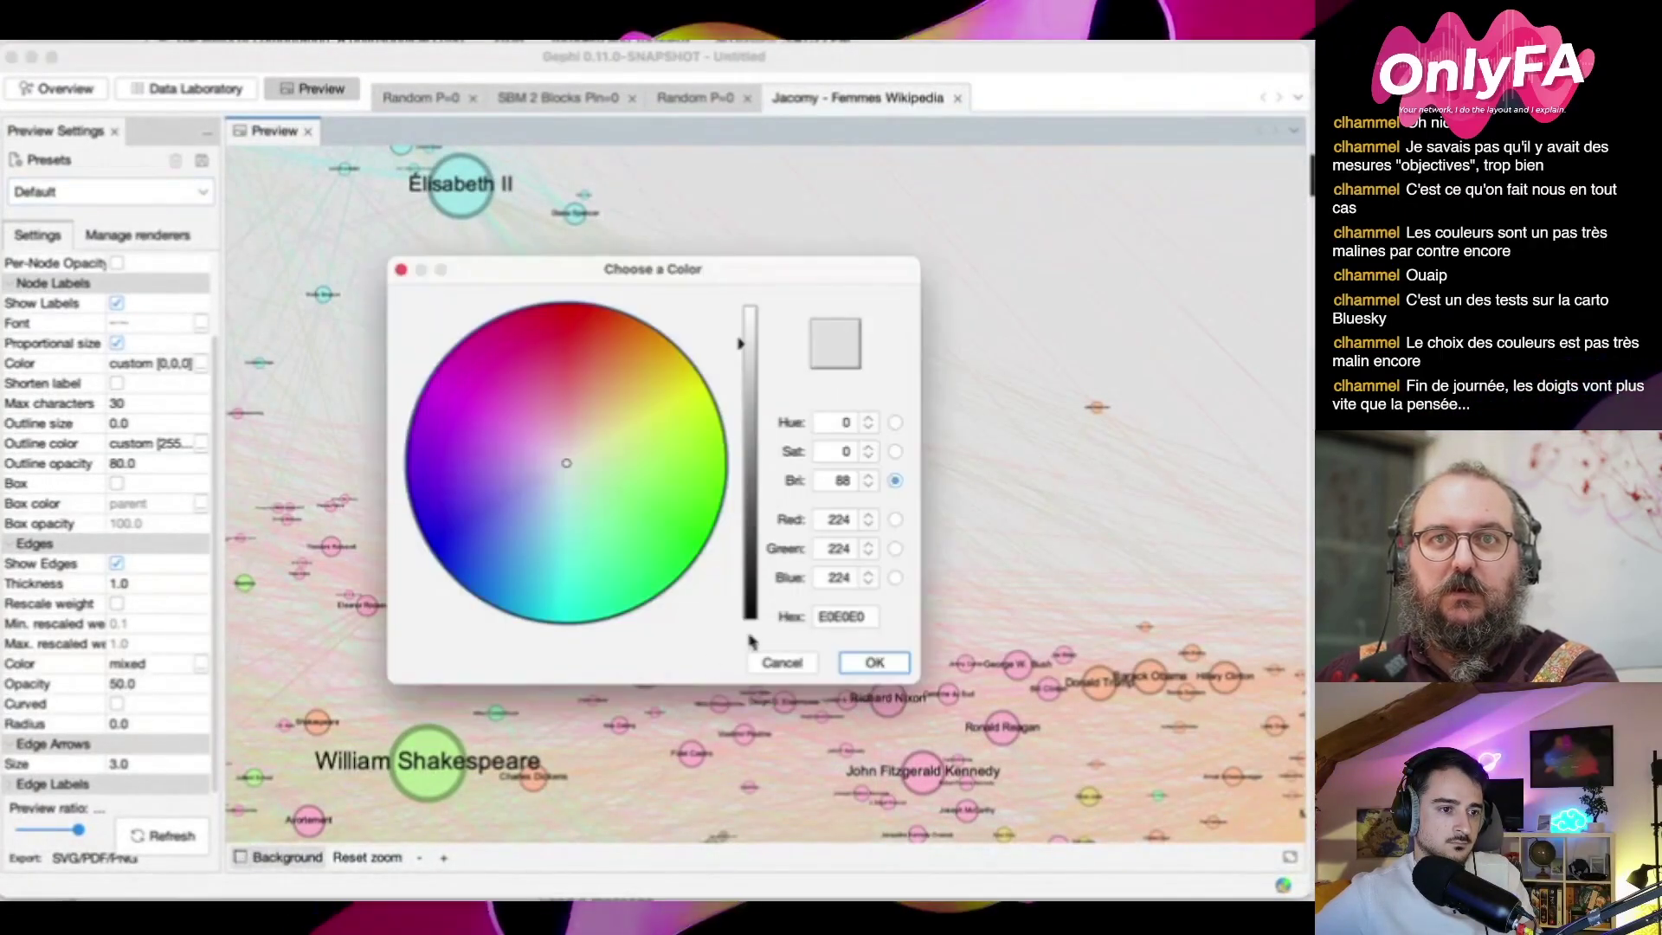
{"action": "double_click", "coordinate": [845, 615]}
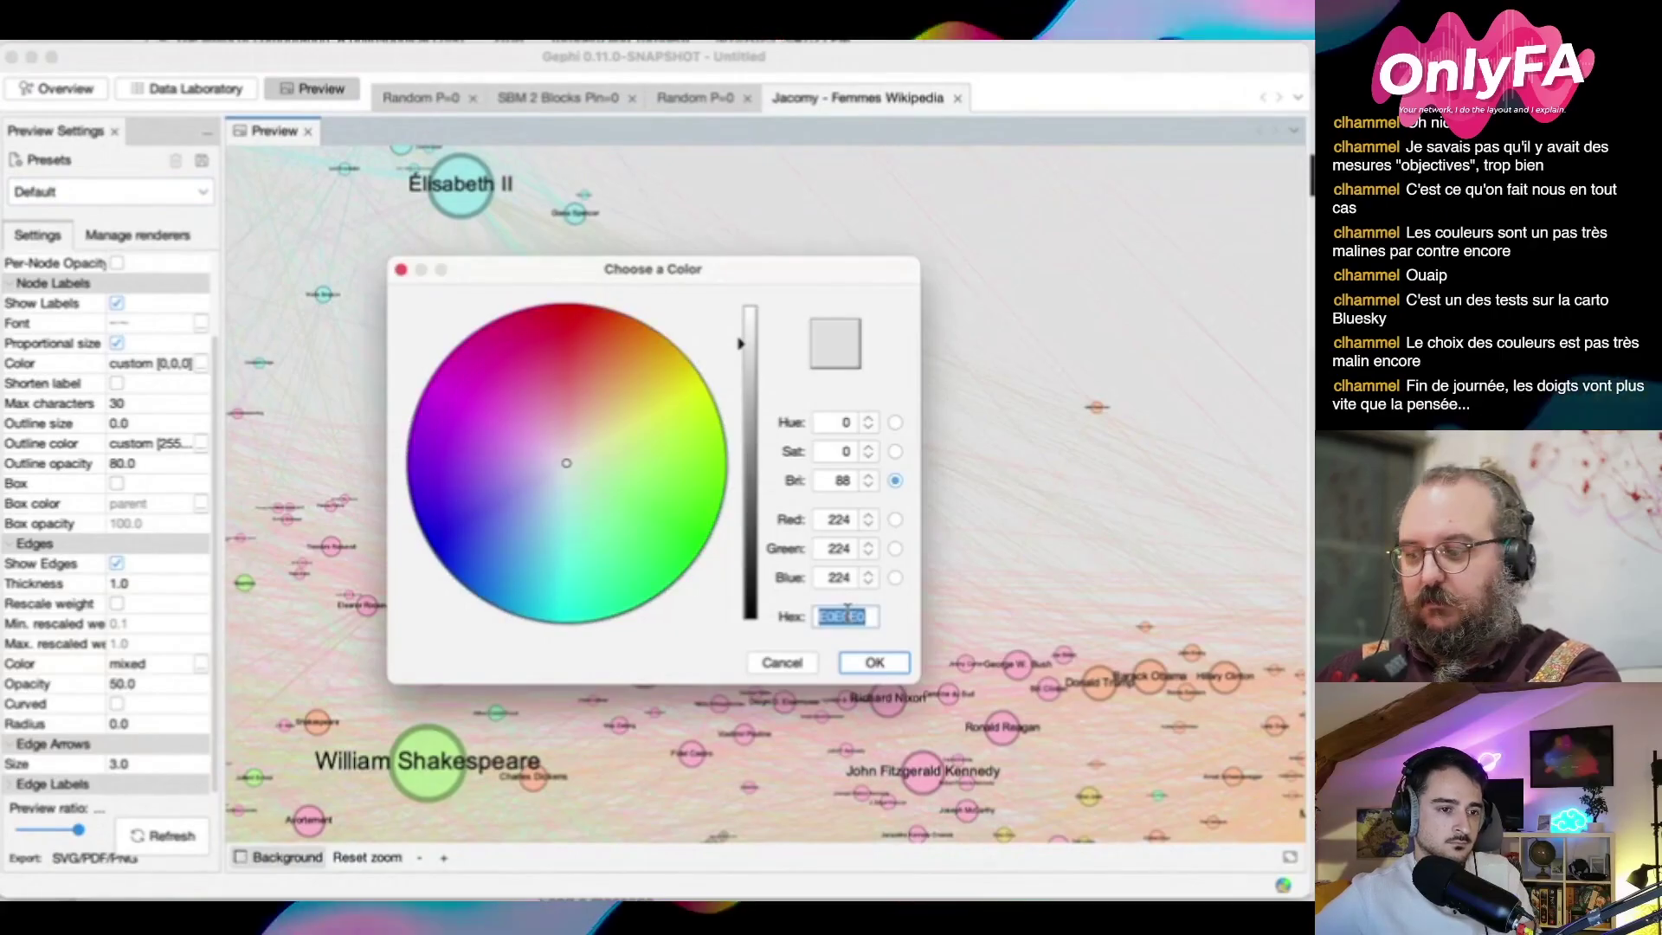
{"action": "key", "text": "Right"}
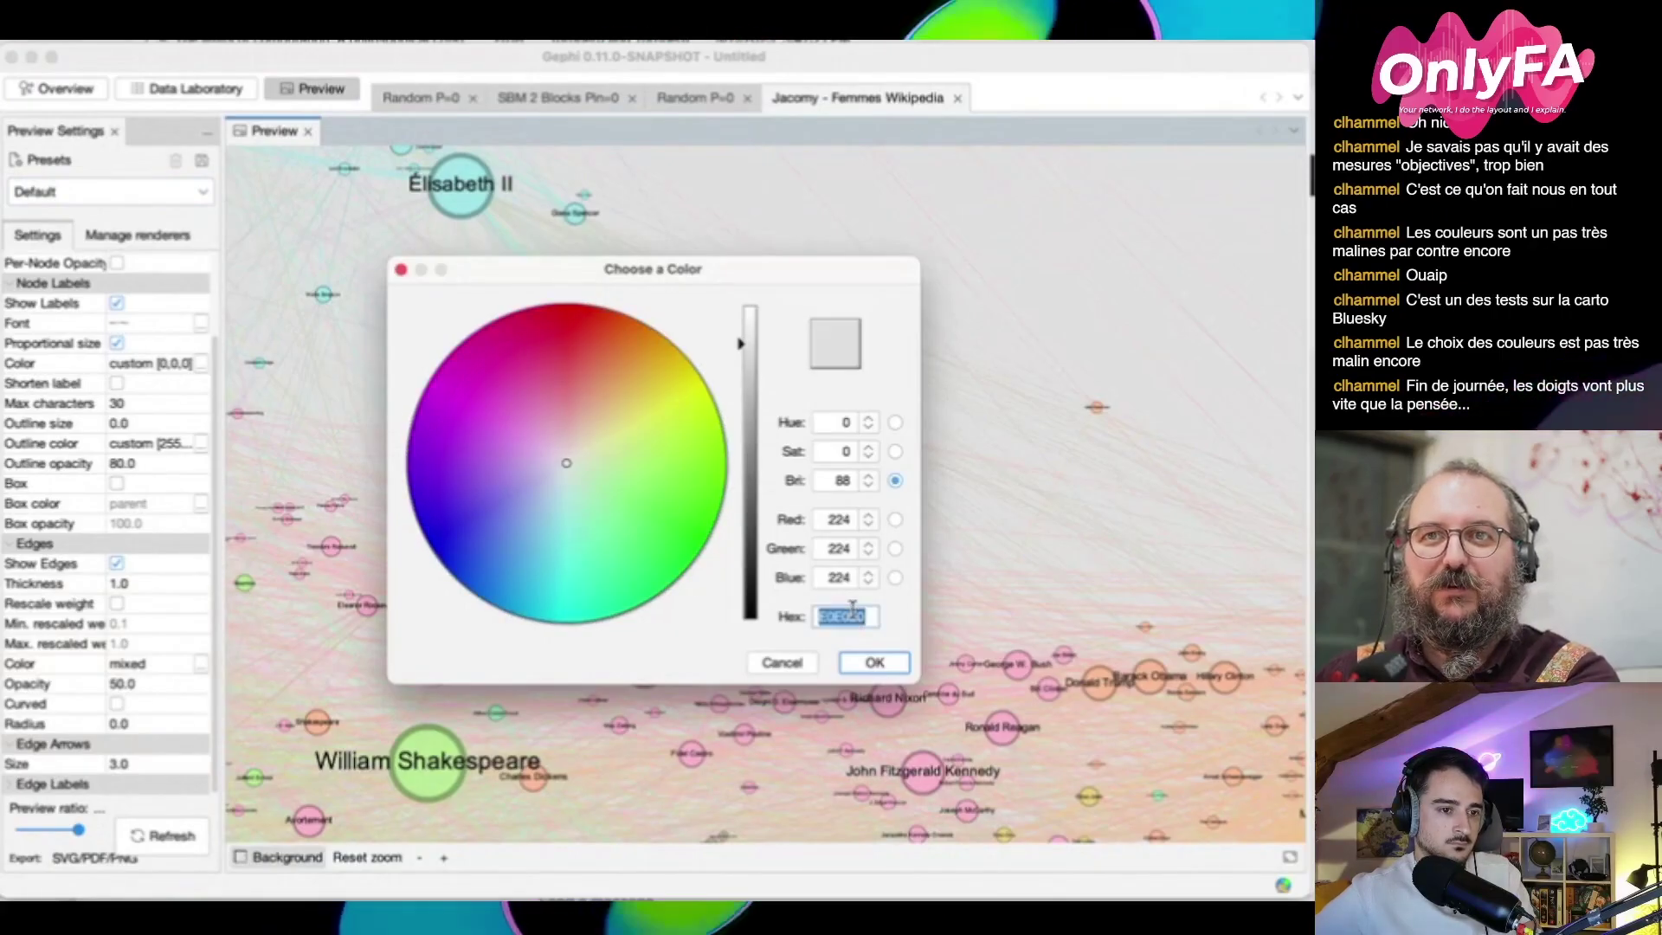
{"action": "key", "text": "super+Tab"}
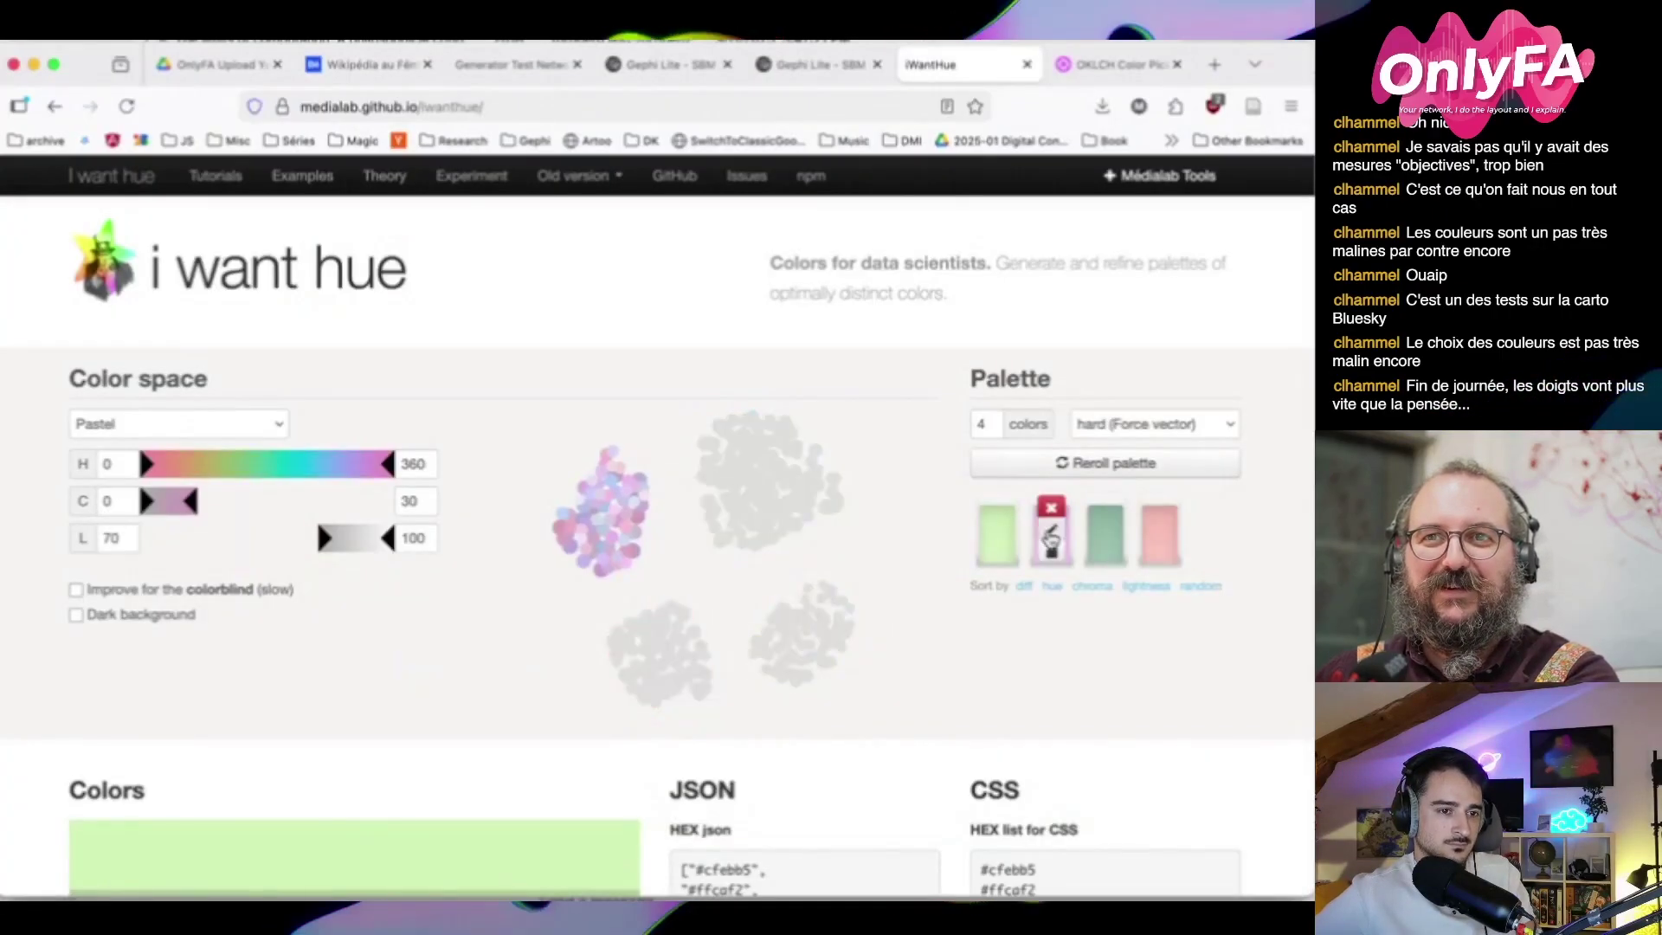
{"action": "mouse_move", "coordinate": [1102, 554]}
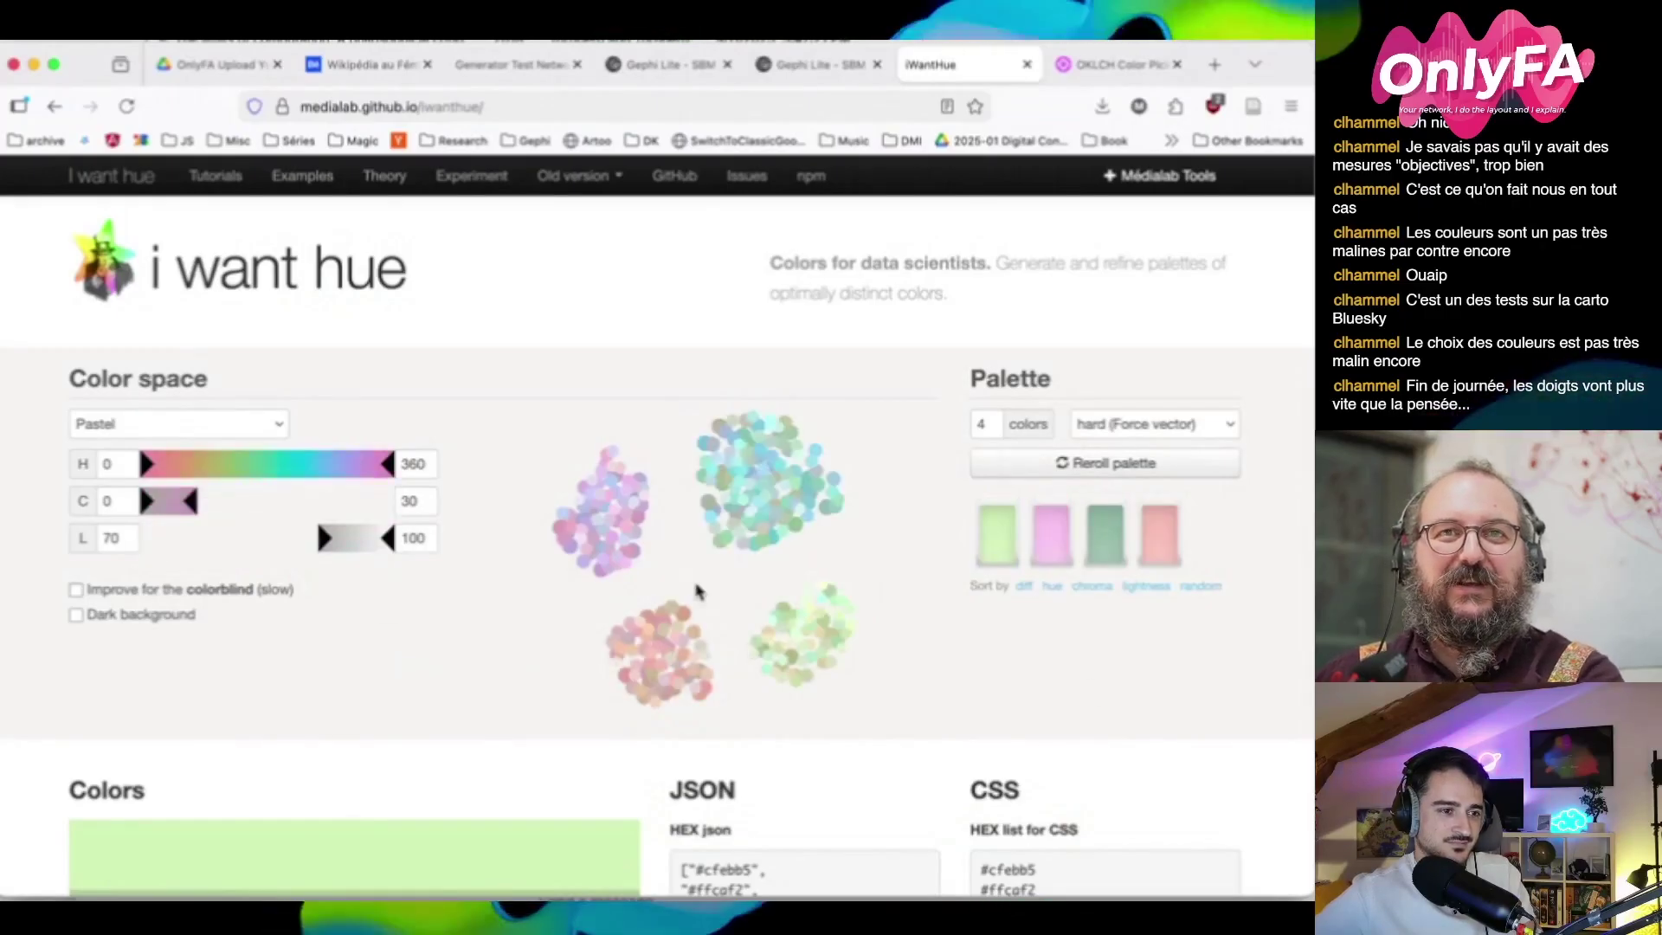
{"action": "key", "text": "super+Tab"}
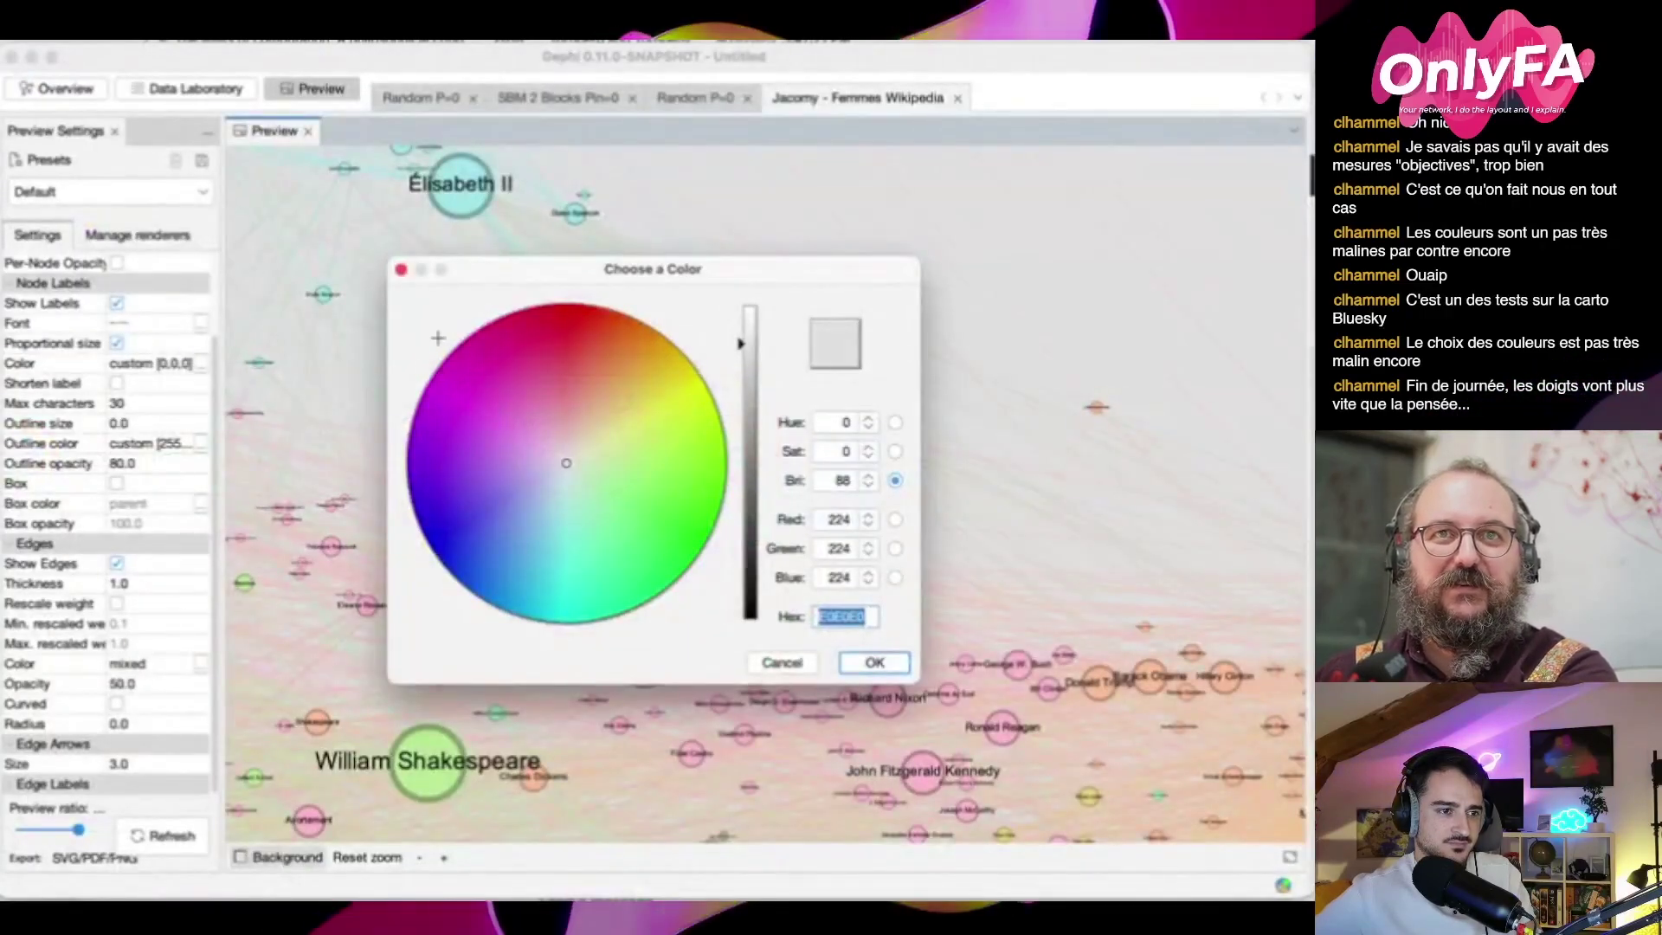
{"action": "key", "text": "Escape"}
In Gephi's Overview, generate an 8-color palette with the Pimp preset for Modularity Class and apply it to the nodes
{"action": "left_click", "coordinate": [61, 88]}
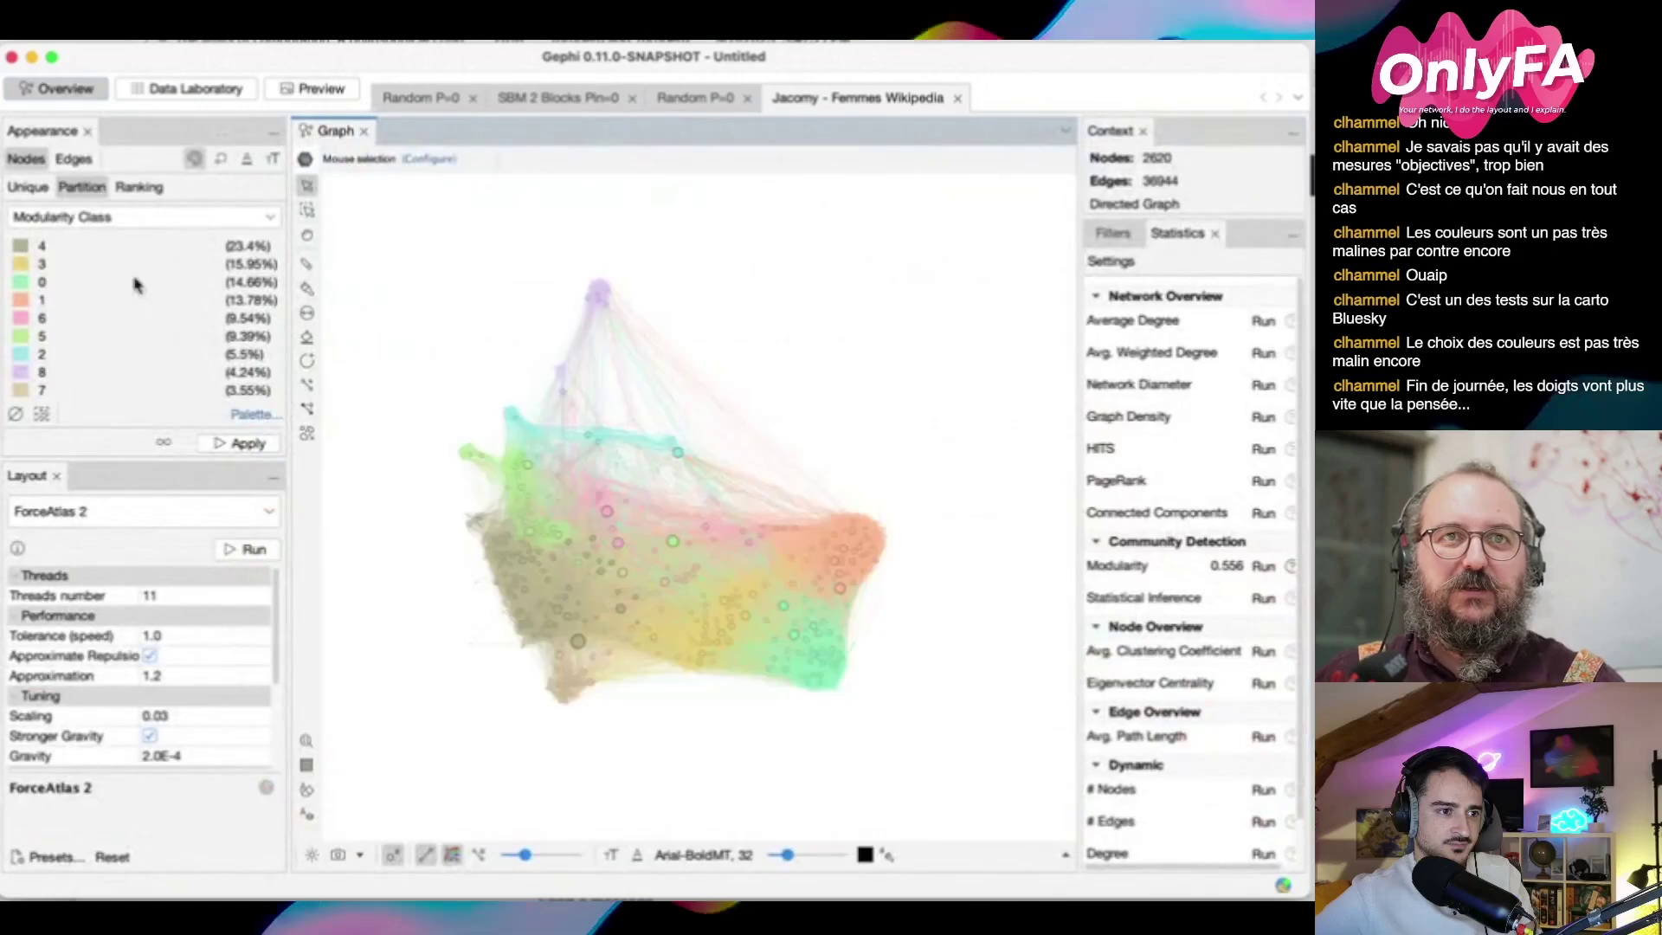
{"action": "left_click", "coordinate": [101, 219]}
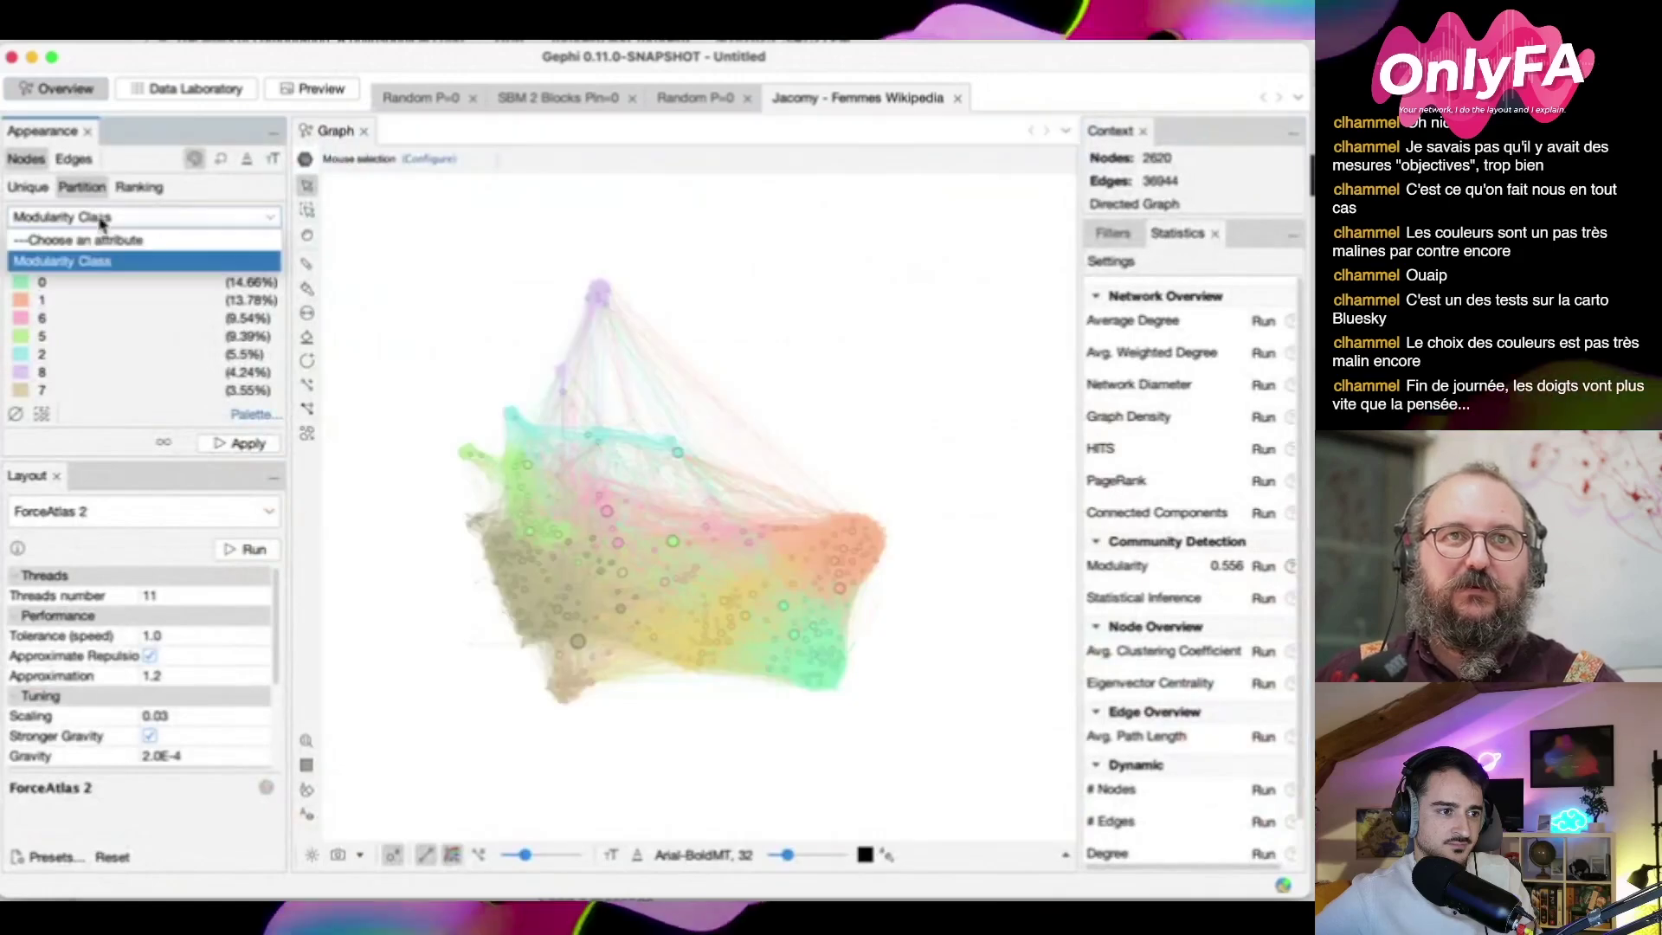
{"action": "left_click", "coordinate": [227, 440]}
{"action": "left_click", "coordinate": [252, 414]}
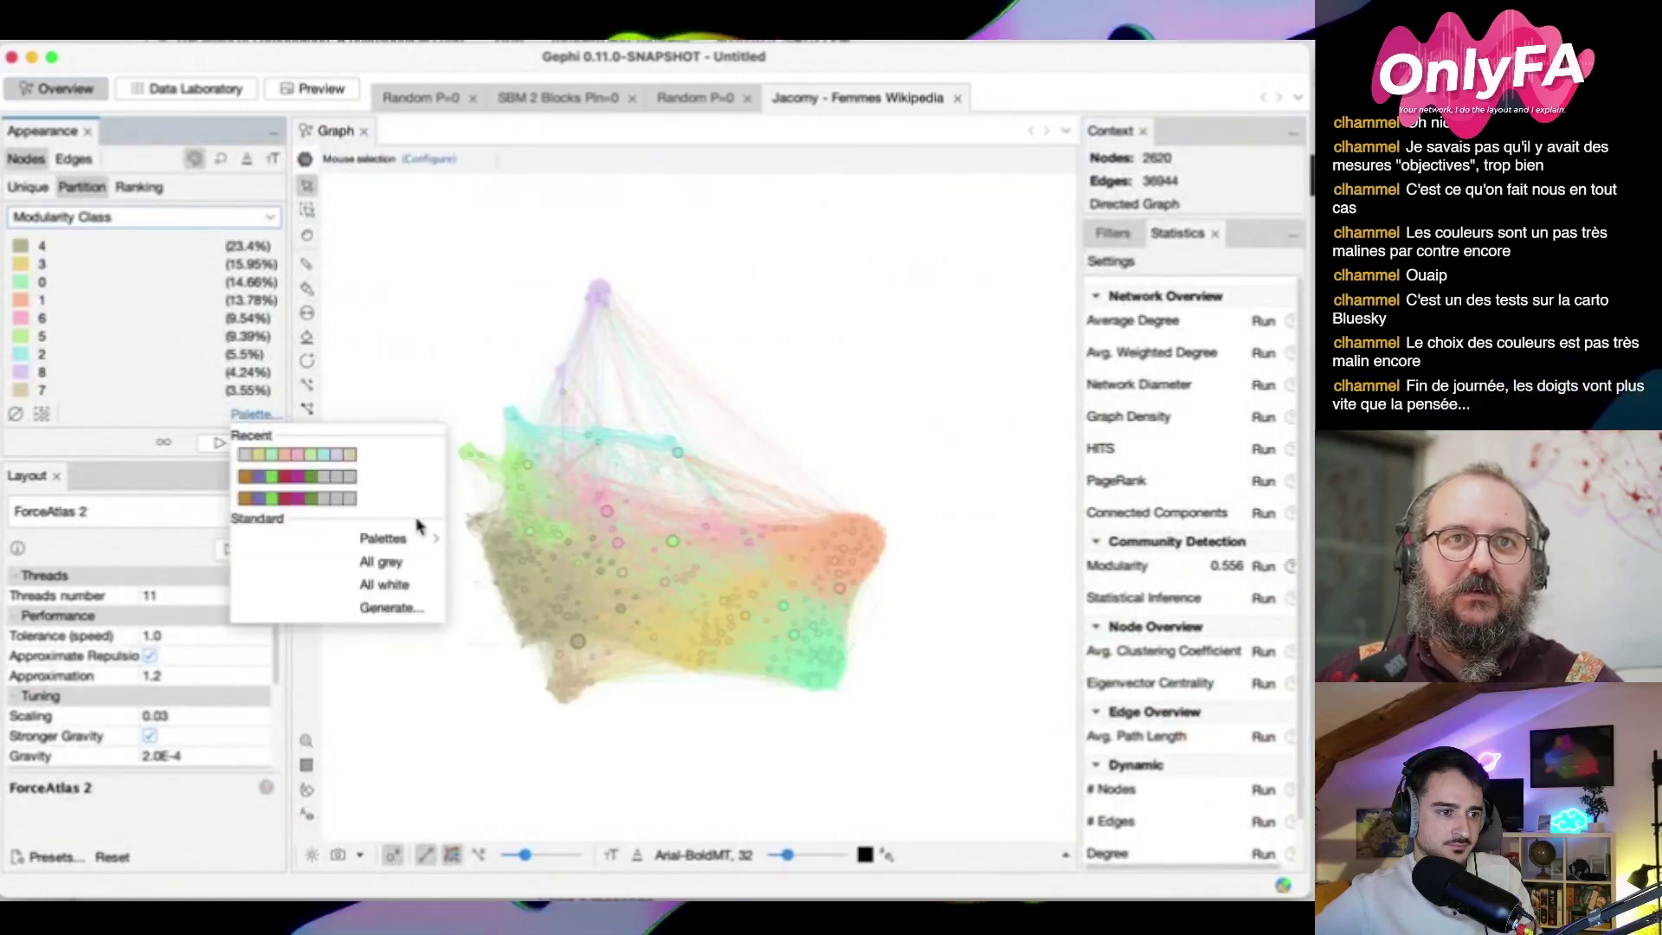
{"action": "mouse_move", "coordinate": [418, 537]}
{"action": "left_click", "coordinate": [405, 608]}
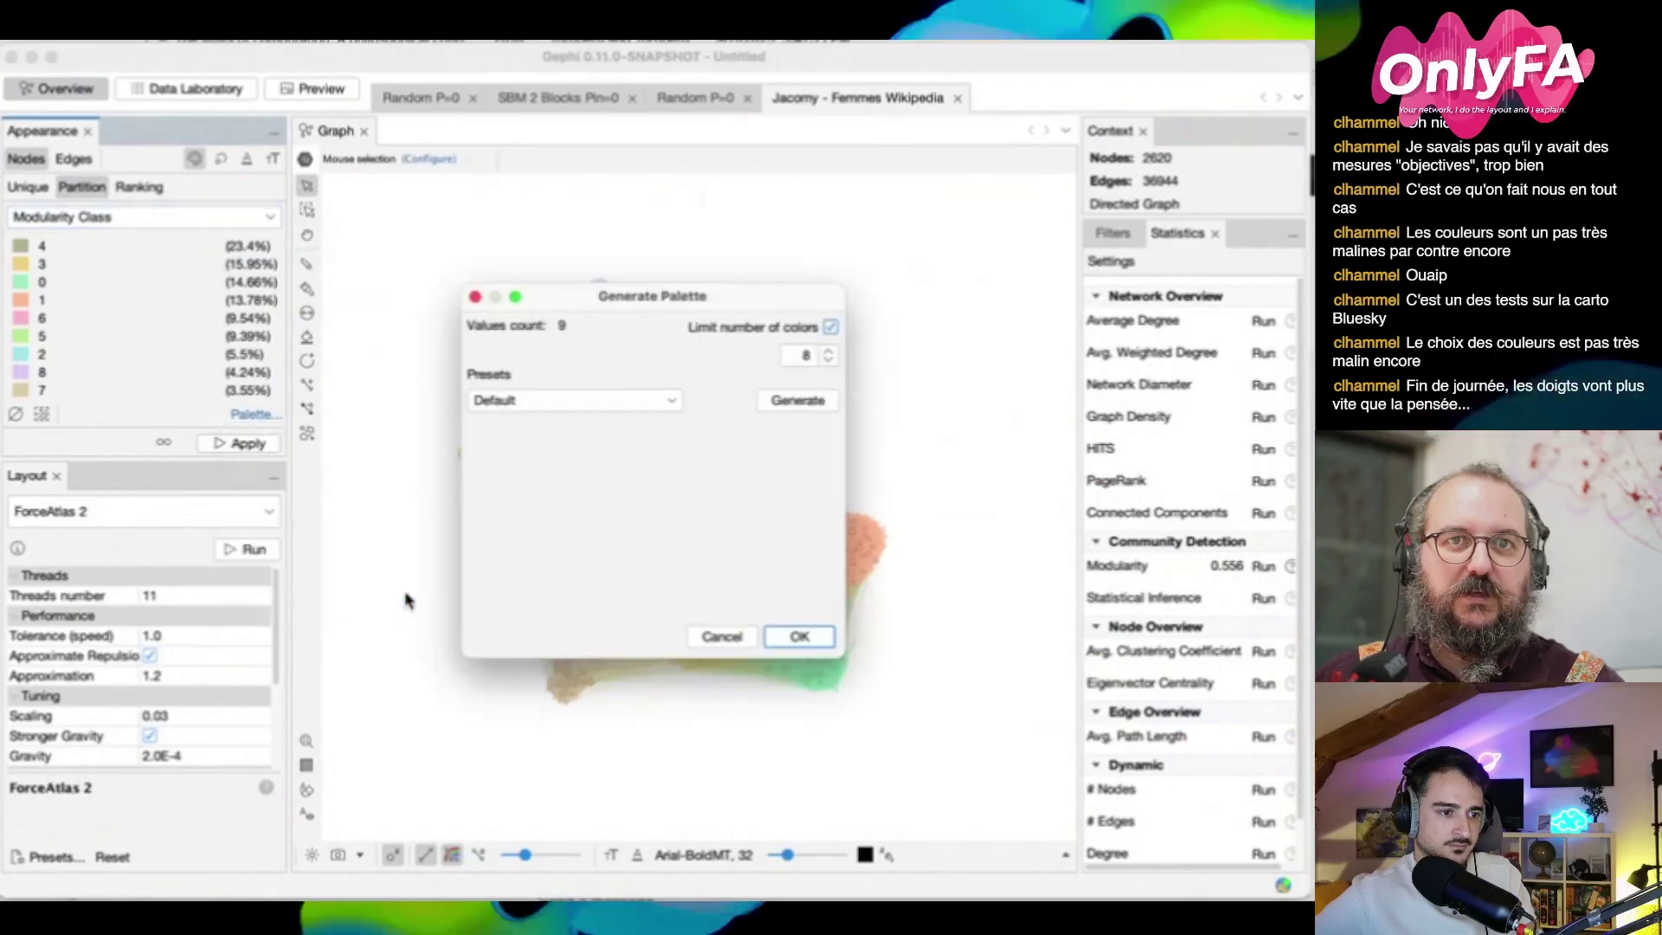
{"action": "left_click", "coordinate": [536, 405]}
{"action": "left_click", "coordinate": [557, 547]}
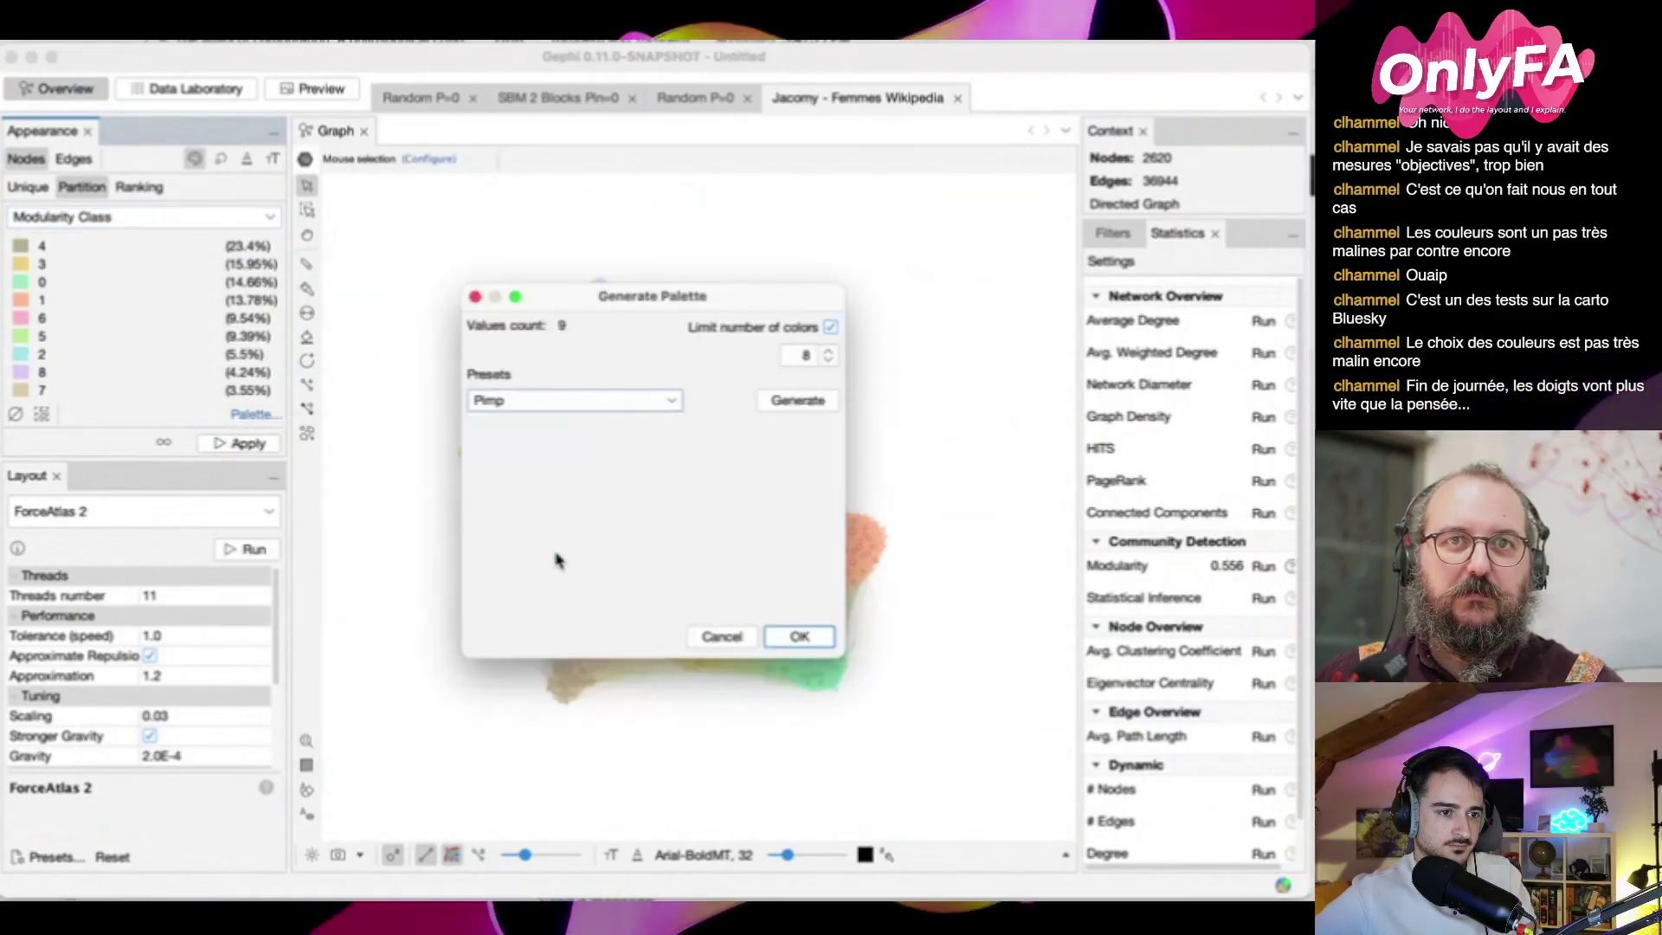
{"action": "left_click", "coordinate": [798, 408]}
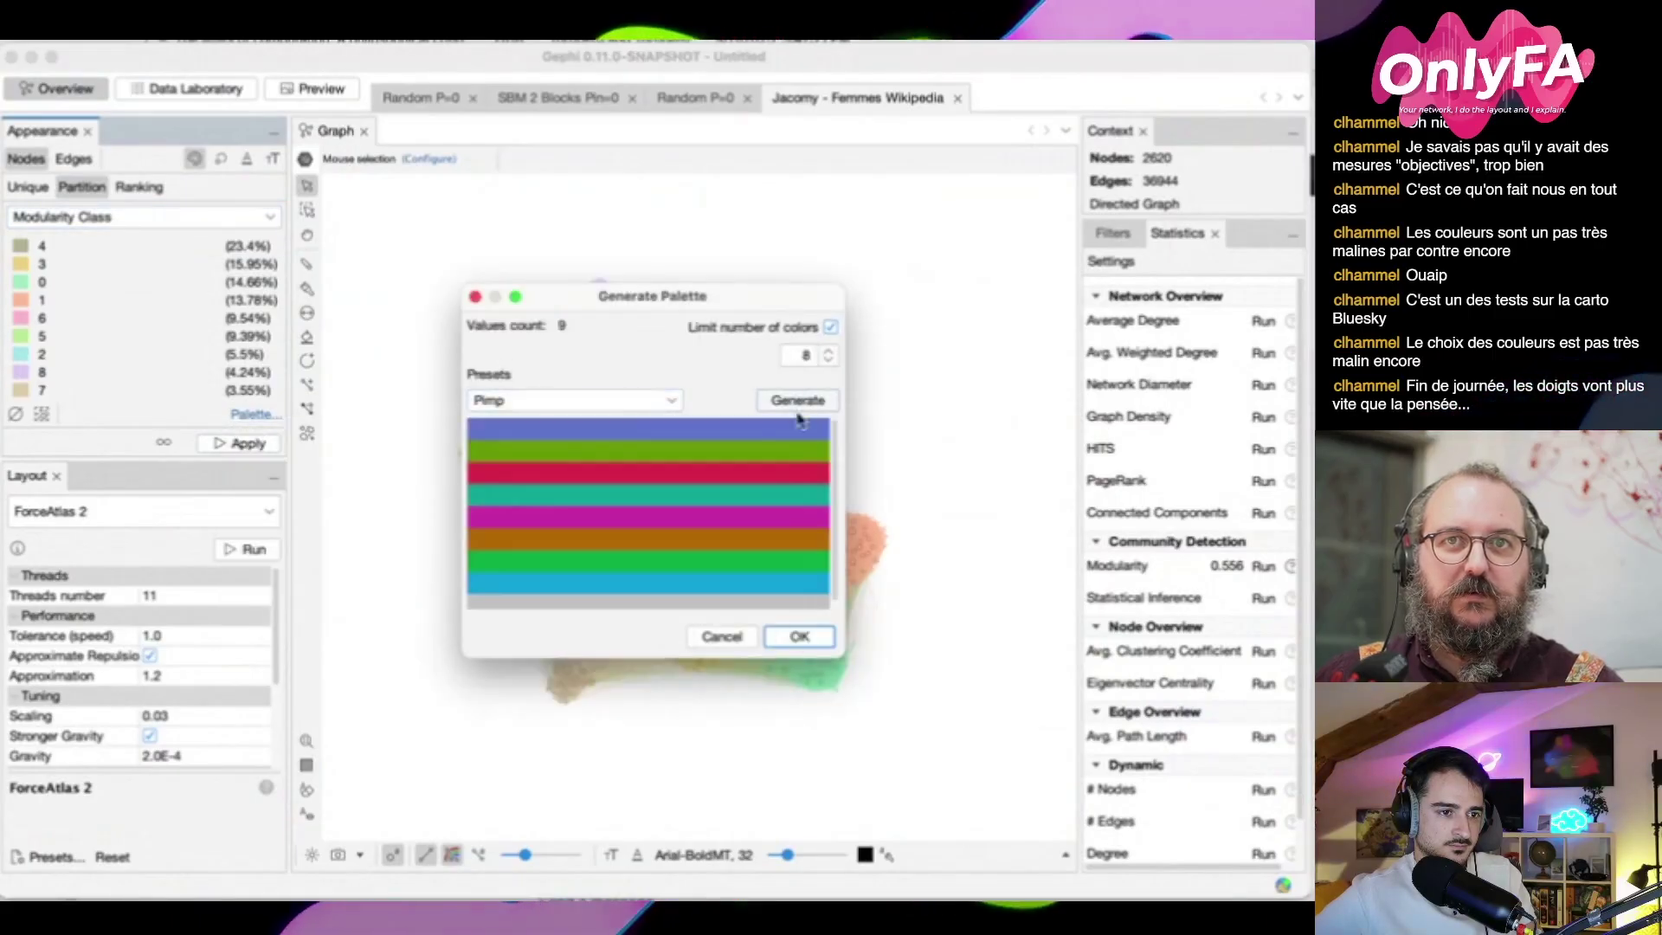
{"action": "left_click", "coordinate": [799, 637]}
{"action": "left_click", "coordinate": [241, 444]}
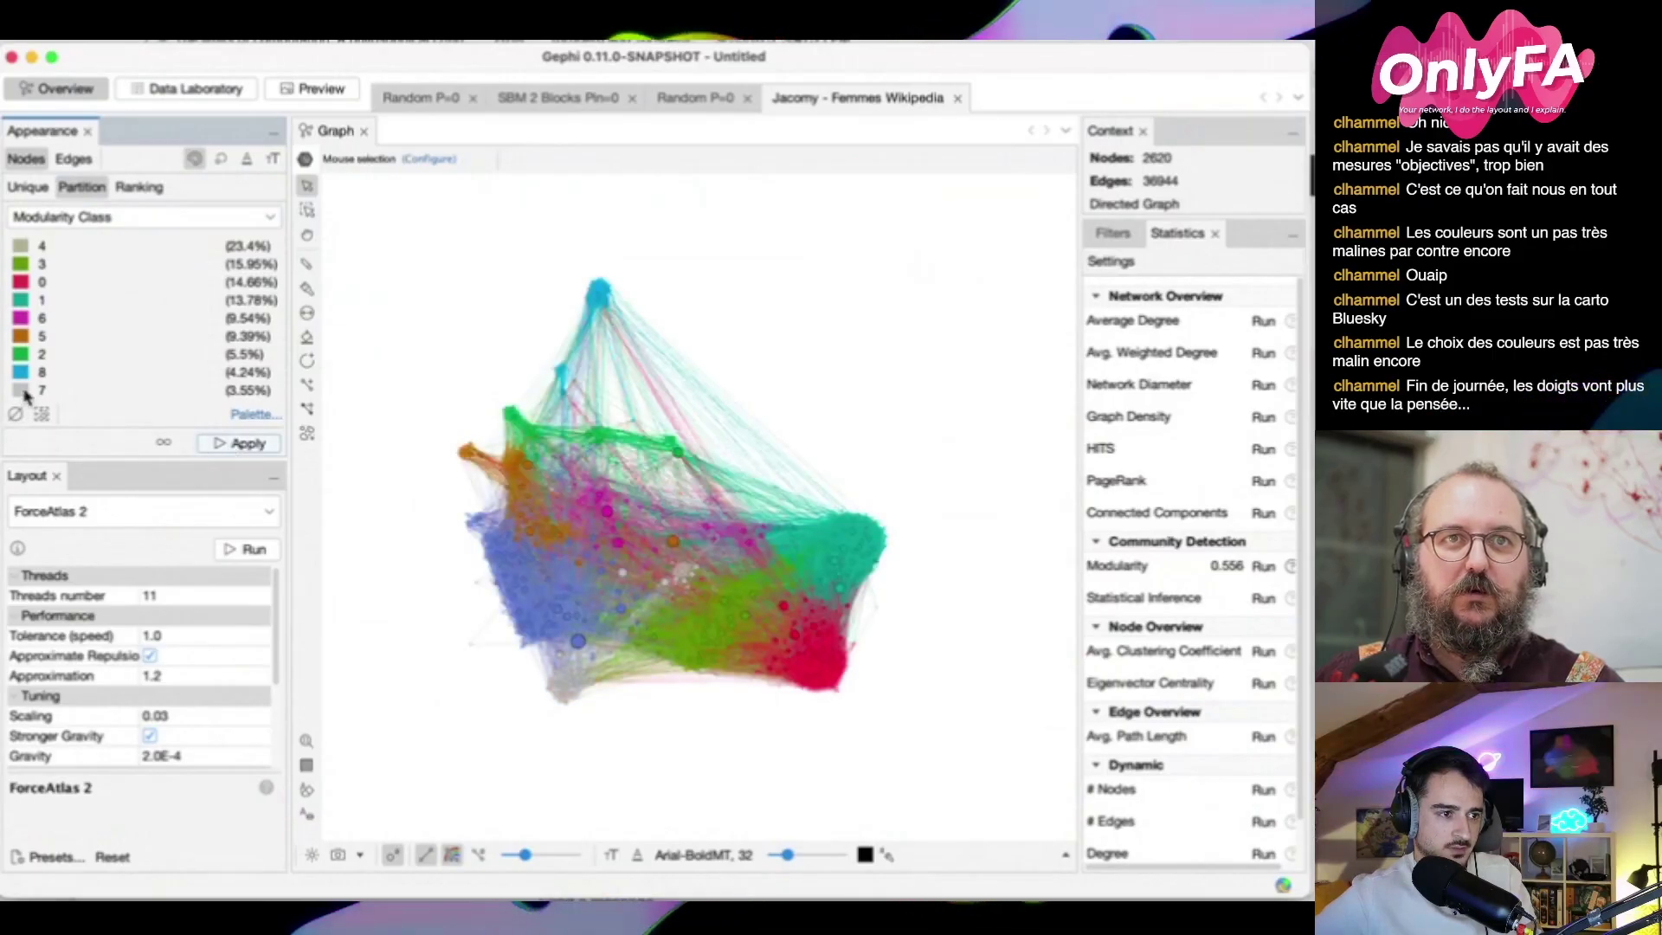
Generate a 9-color palette with the Default preset for Modularity Class and apply it to the nodes
{"action": "left_click", "coordinate": [248, 419]}
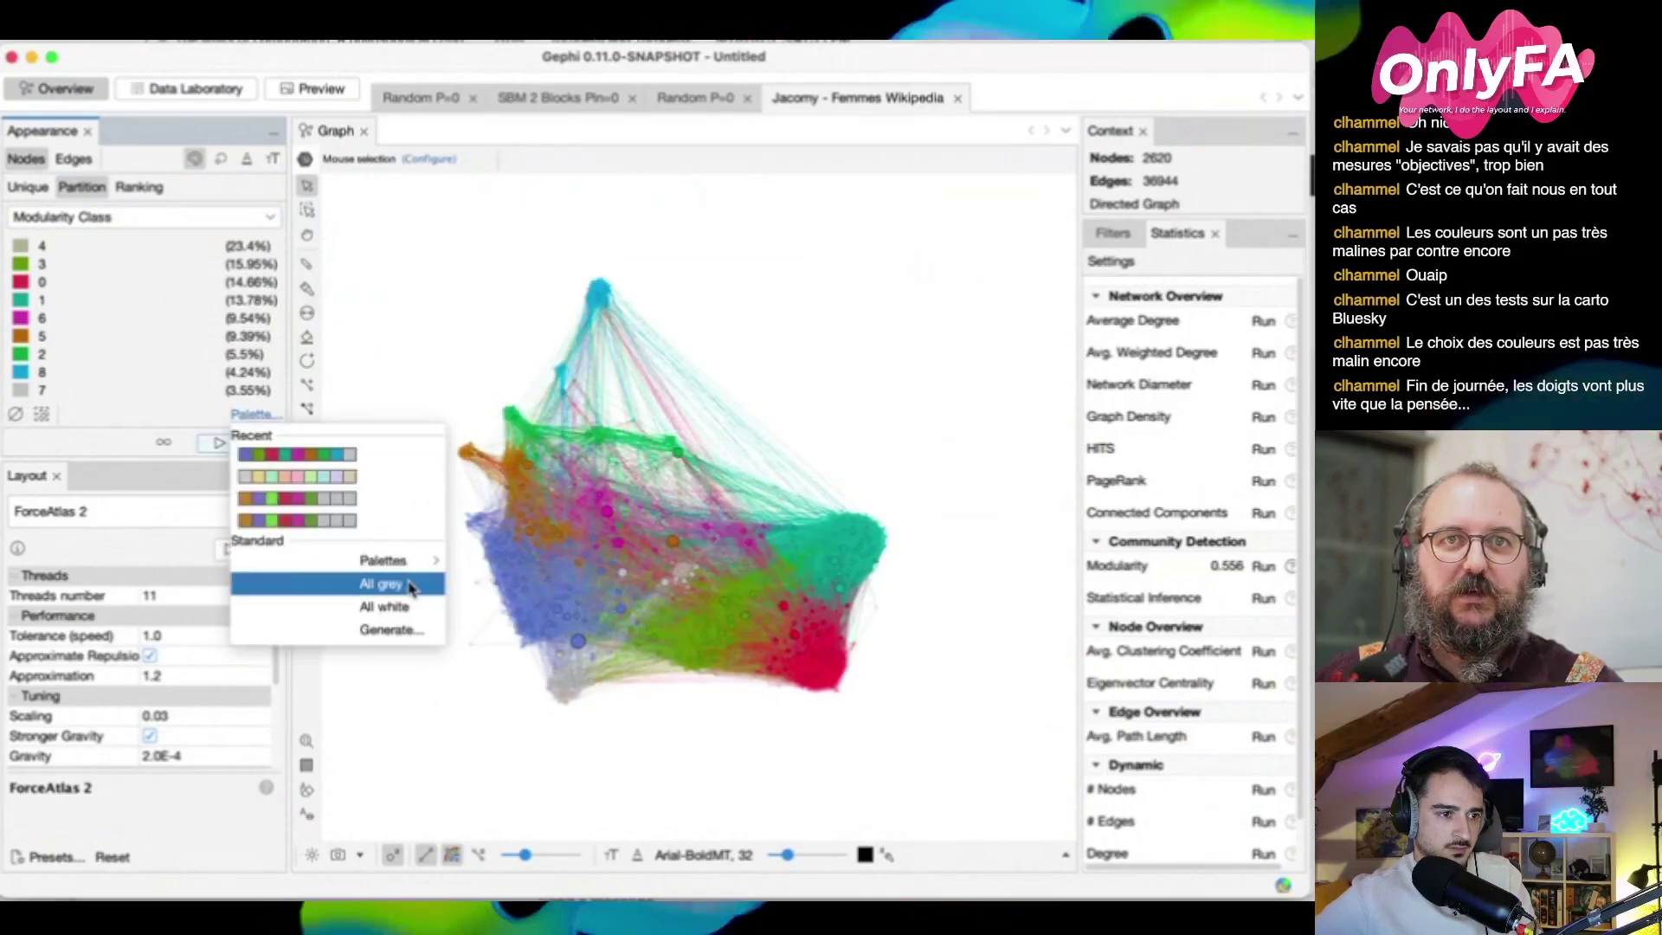
{"action": "left_click", "coordinate": [390, 629]}
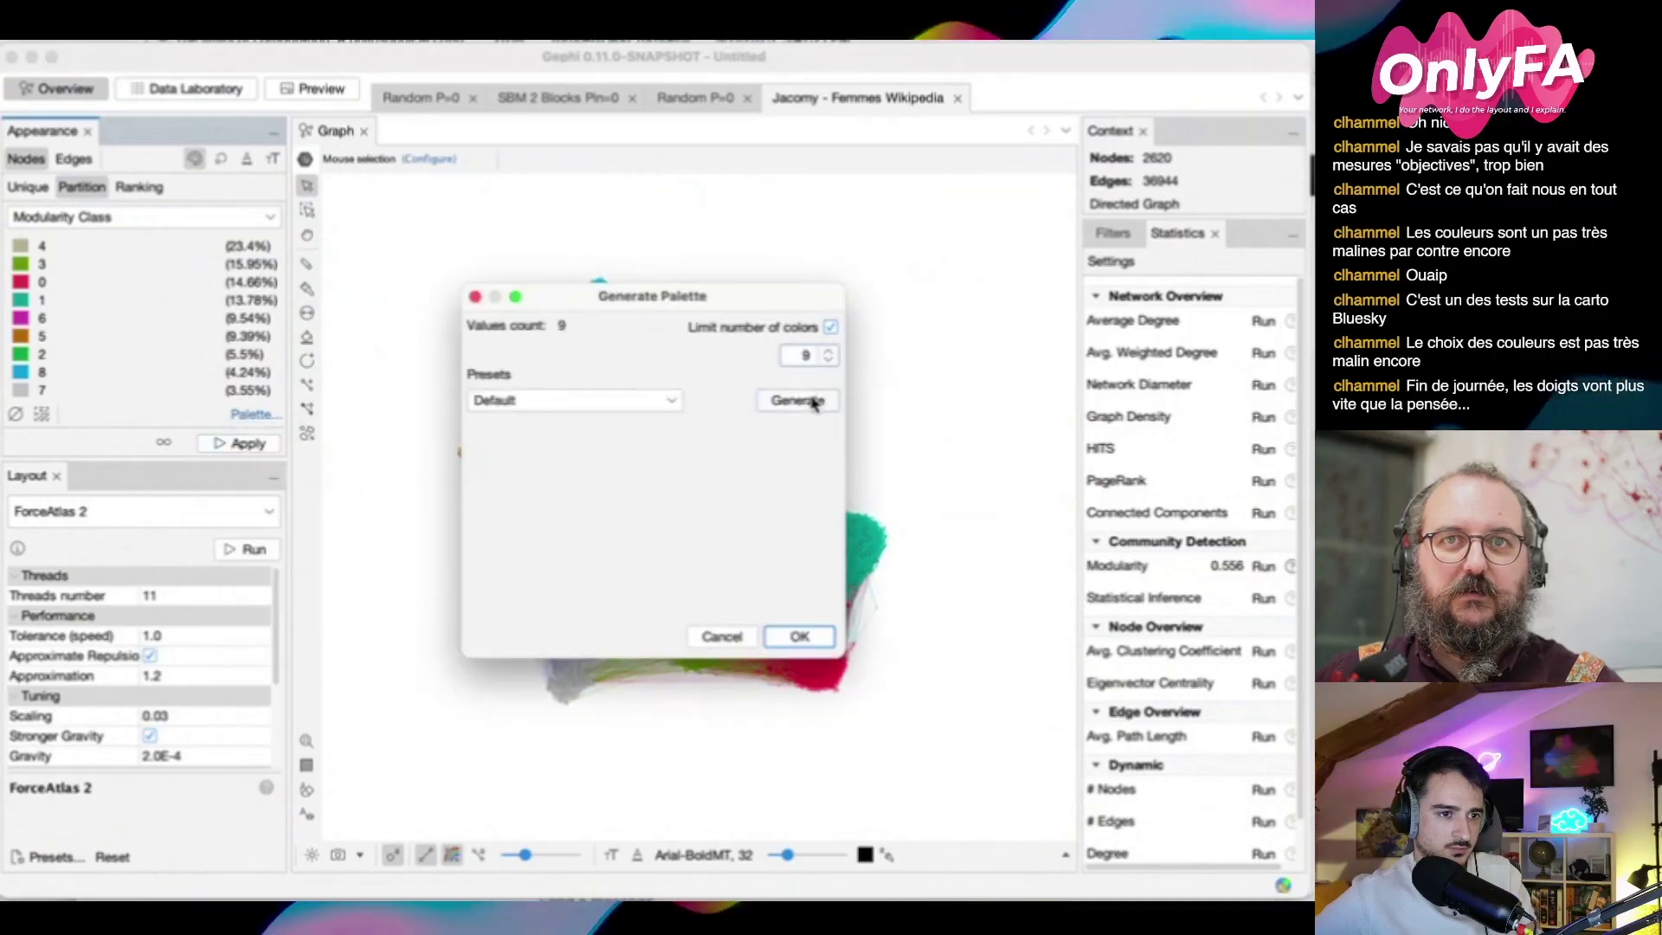
{"action": "left_click", "coordinate": [797, 400]}
{"action": "left_click", "coordinate": [809, 637]}
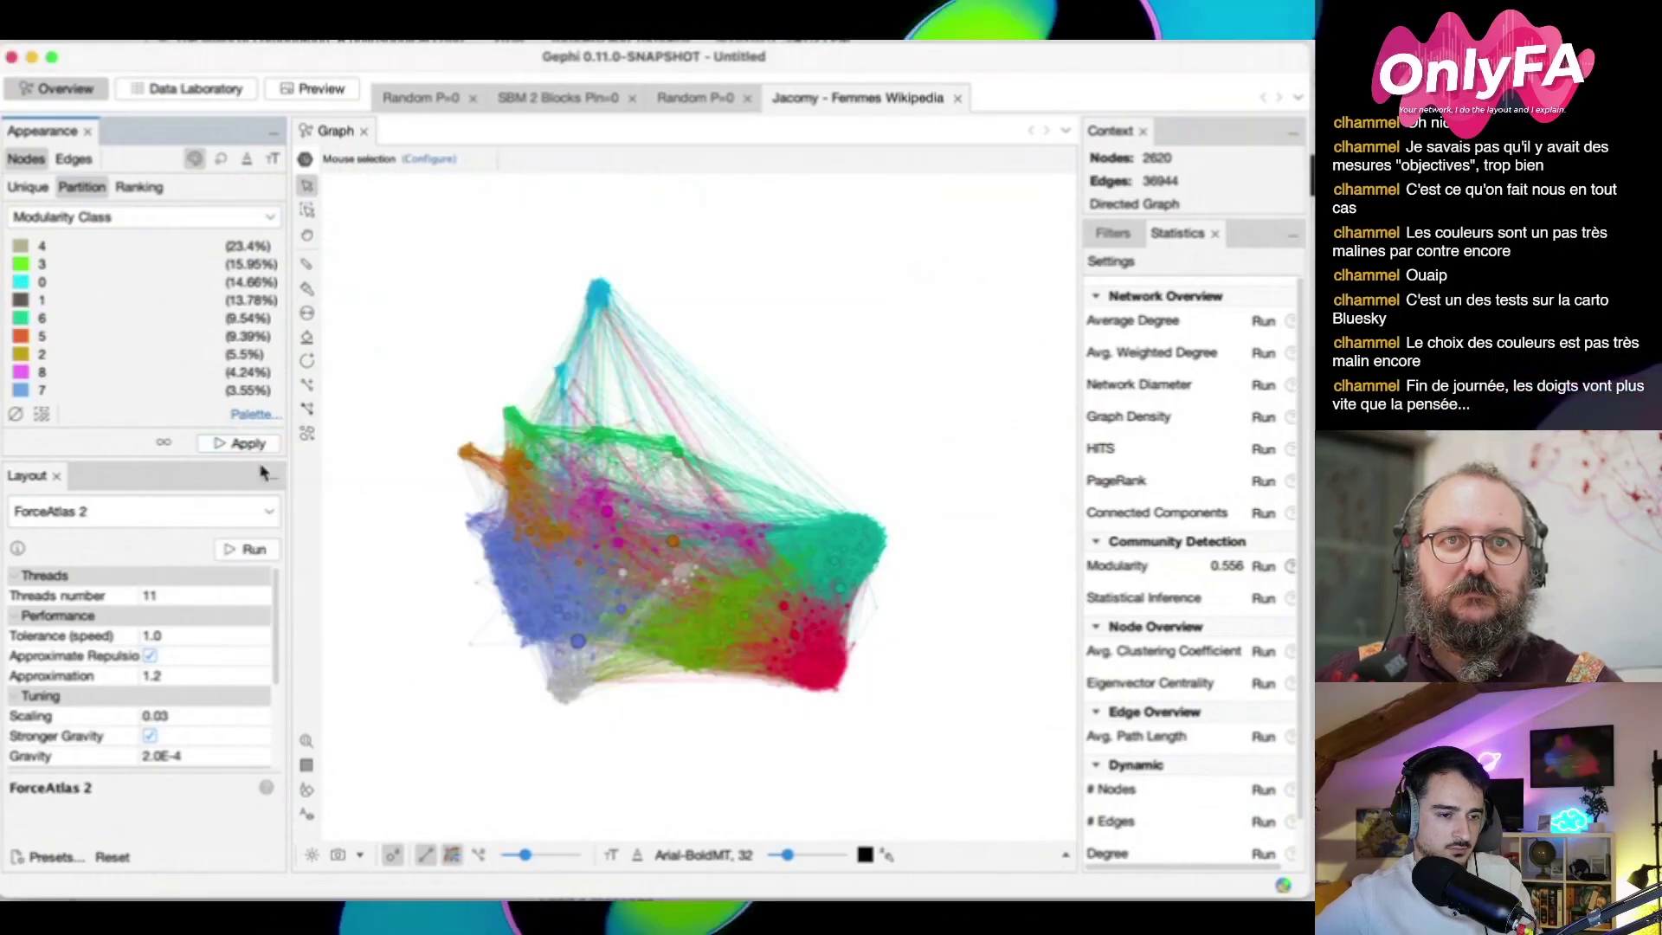
{"action": "left_click", "coordinate": [242, 443]}
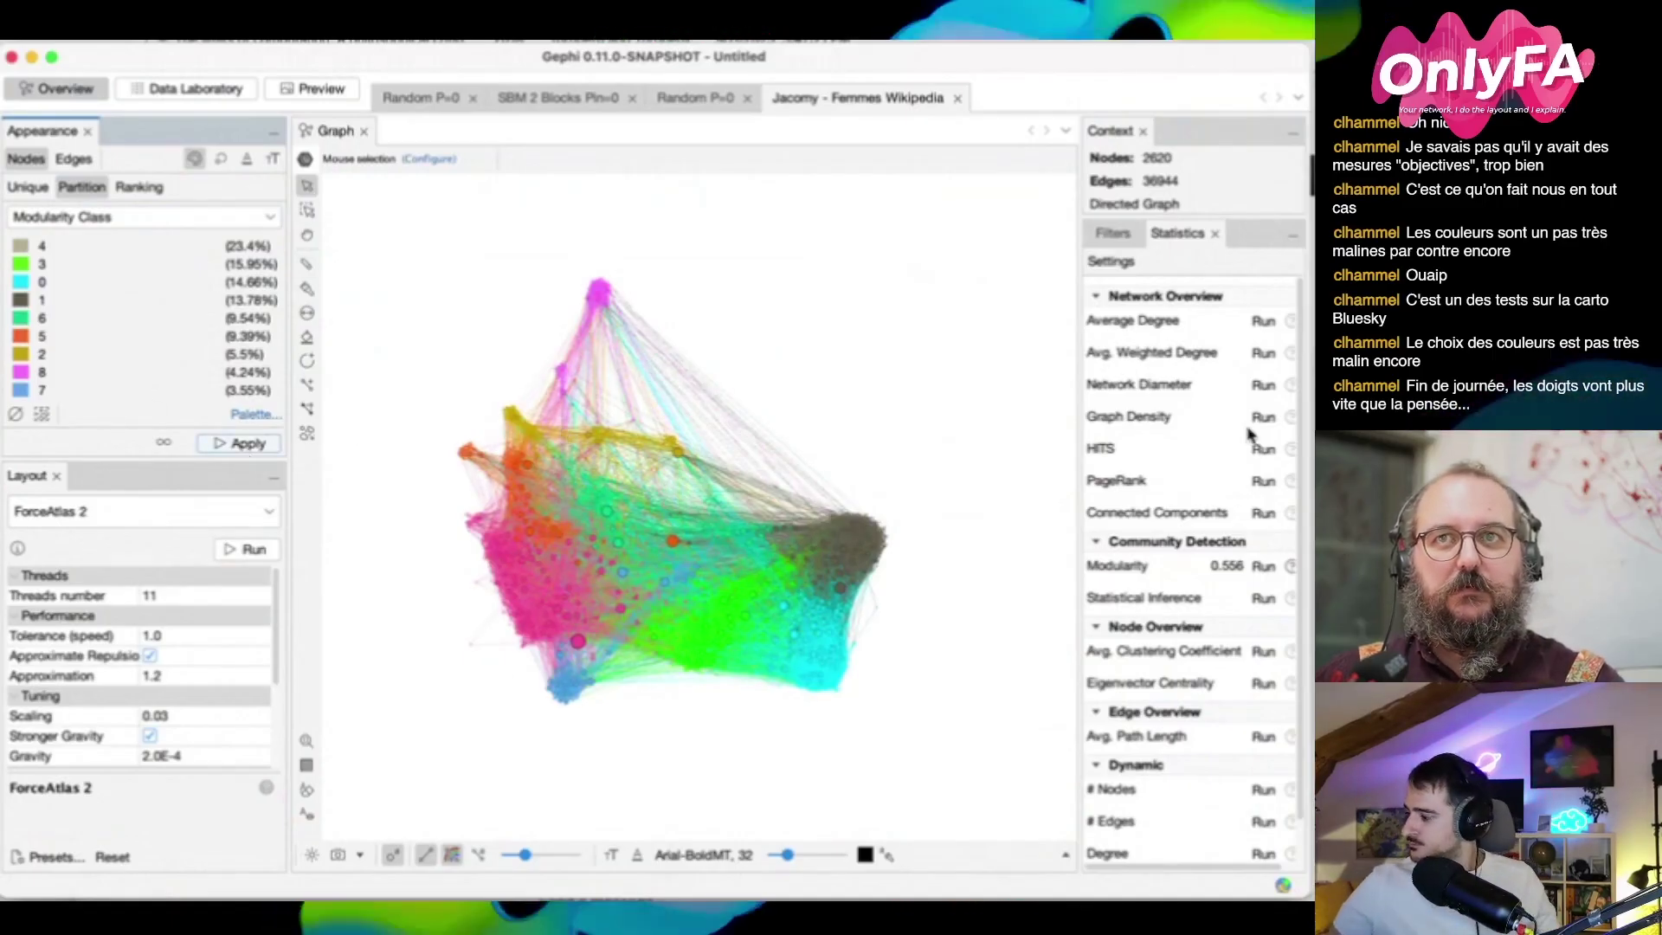
Switch to iWantHue and set the color space preset to Pimp
{"action": "key", "text": "super+Tab"}
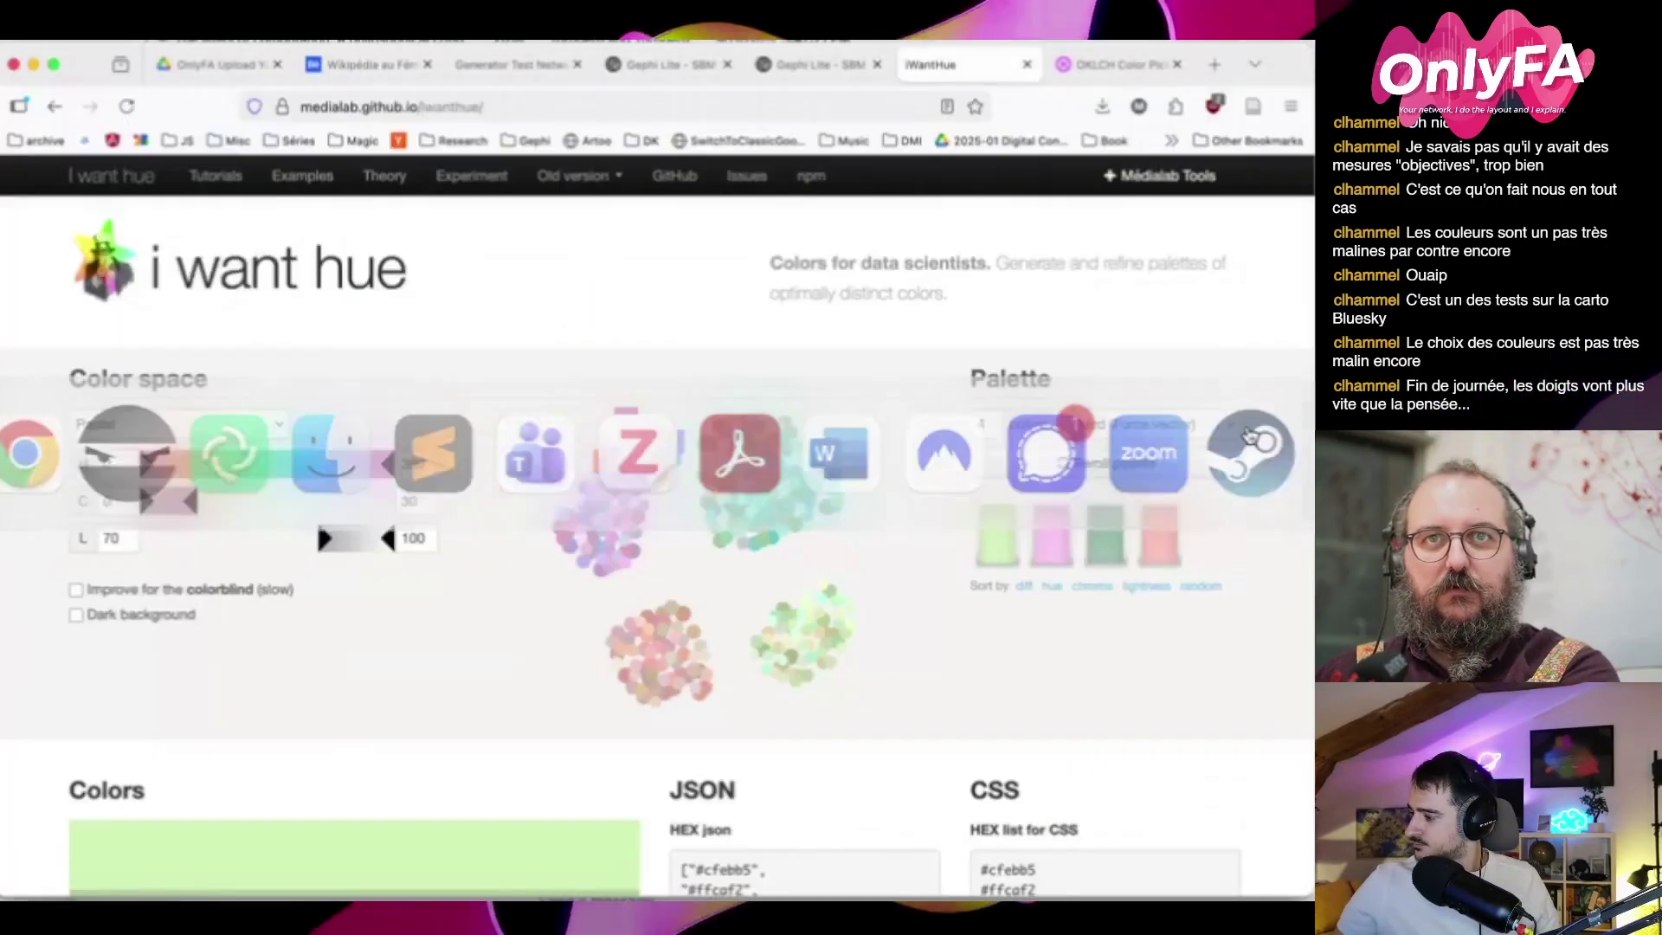
{"action": "left_click", "coordinate": [274, 422]}
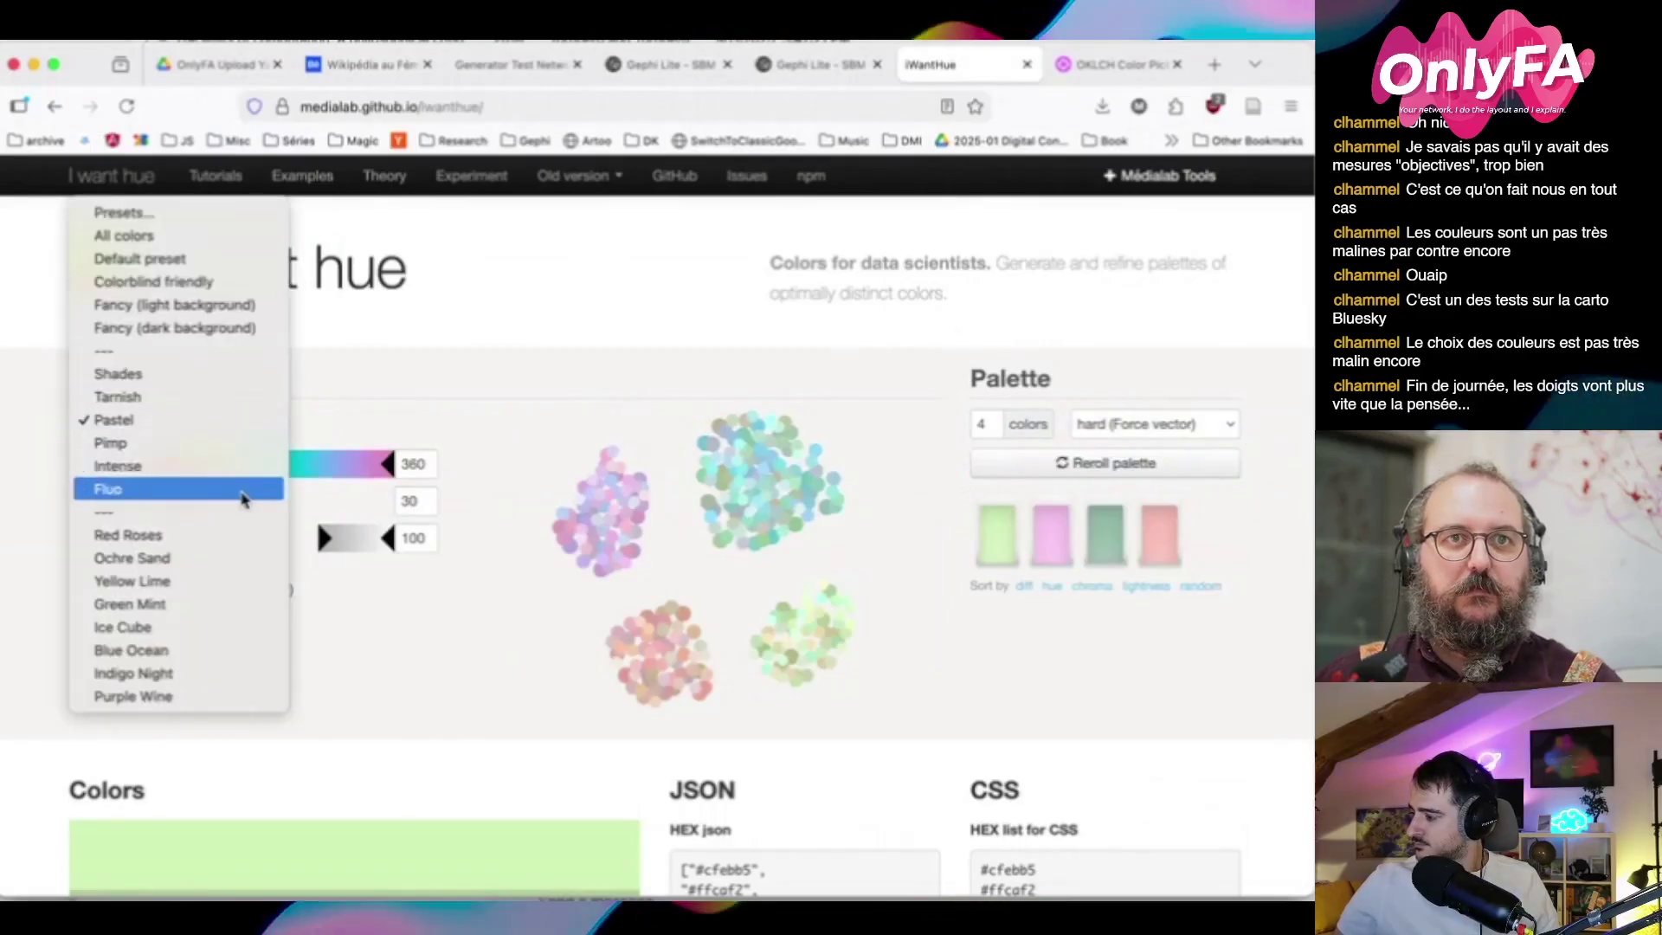
{"action": "left_click", "coordinate": [218, 444]}
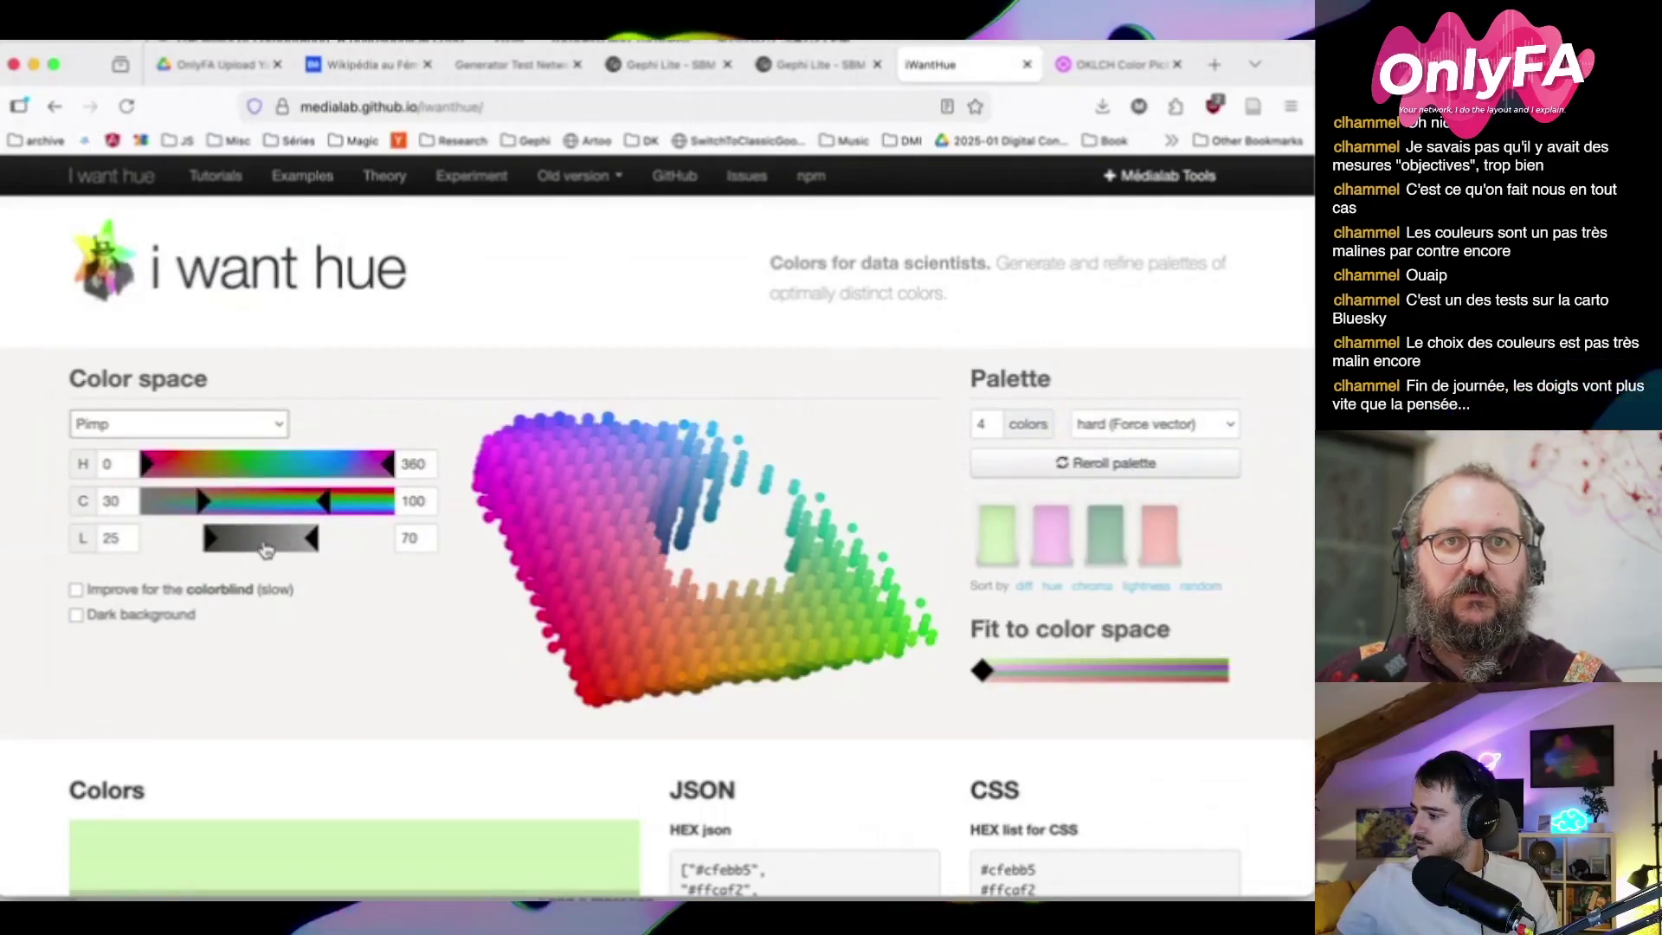
Narrow the lightness range to about 43–56 and change the first palette color to gray #777777 with chroma 0 and lightness 50
{"action": "left_click_drag", "start_coordinate": [313, 543], "coordinate": [250, 538]}
{"action": "mouse_move", "coordinate": [1022, 568]}
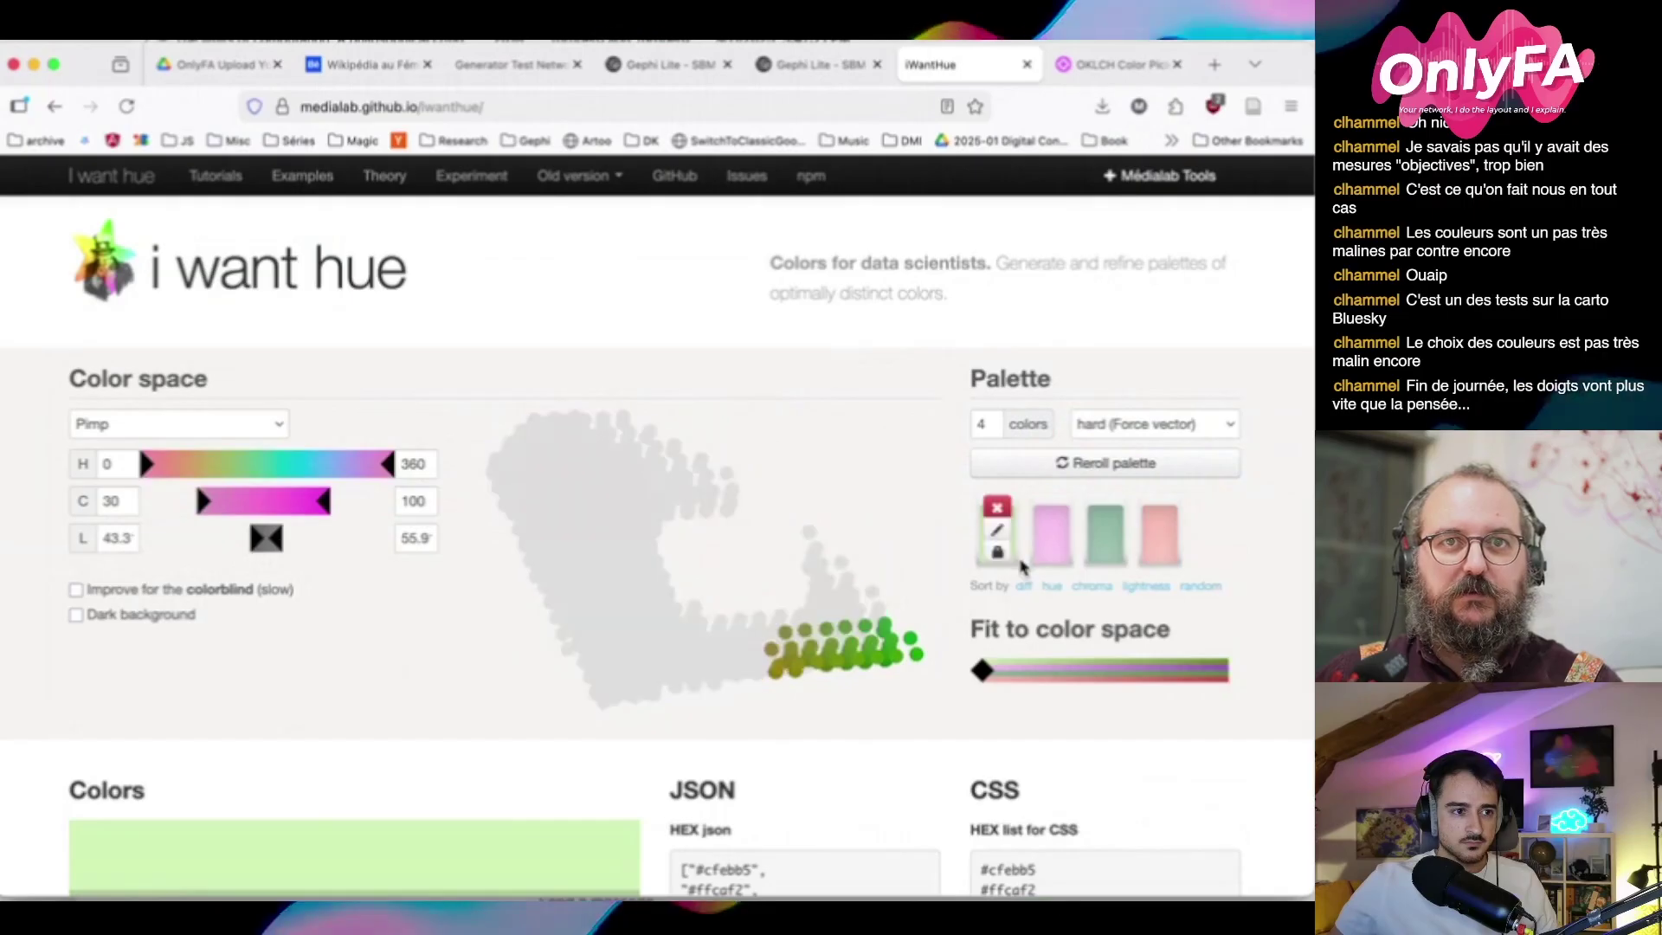
{"action": "left_click", "coordinate": [999, 535]}
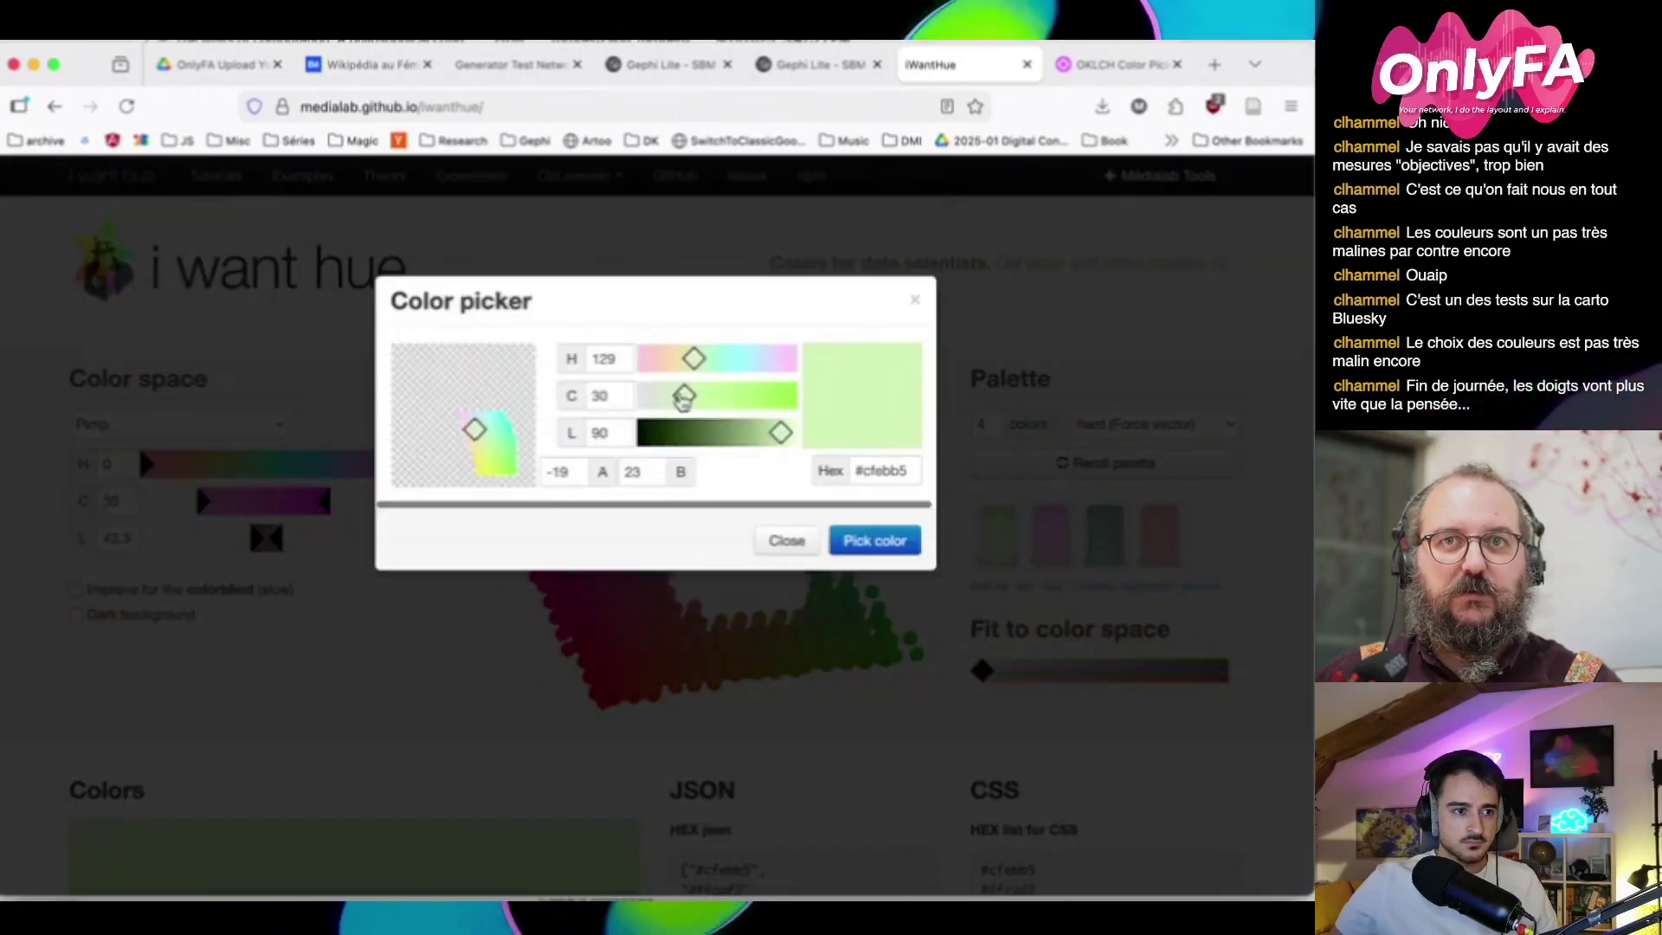
{"action": "left_click_drag", "start_coordinate": [671, 397], "coordinate": [448, 436]}
{"action": "type", "text": "5"}
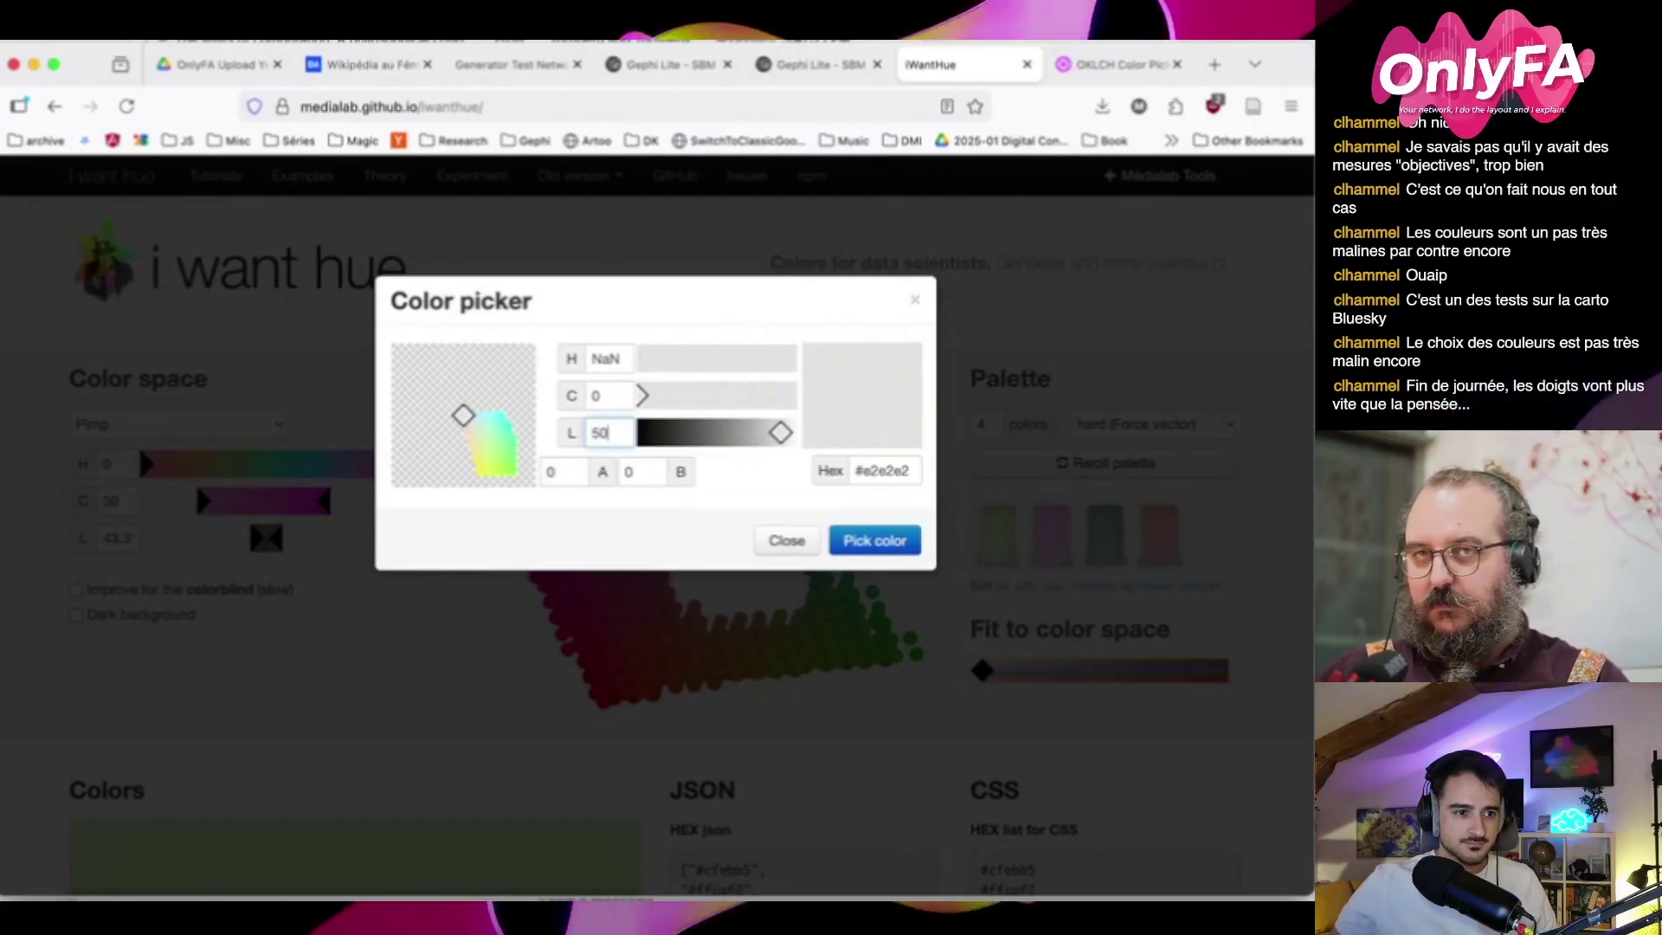
{"action": "type", "text": "0"}
{"action": "key", "text": "Tab"}
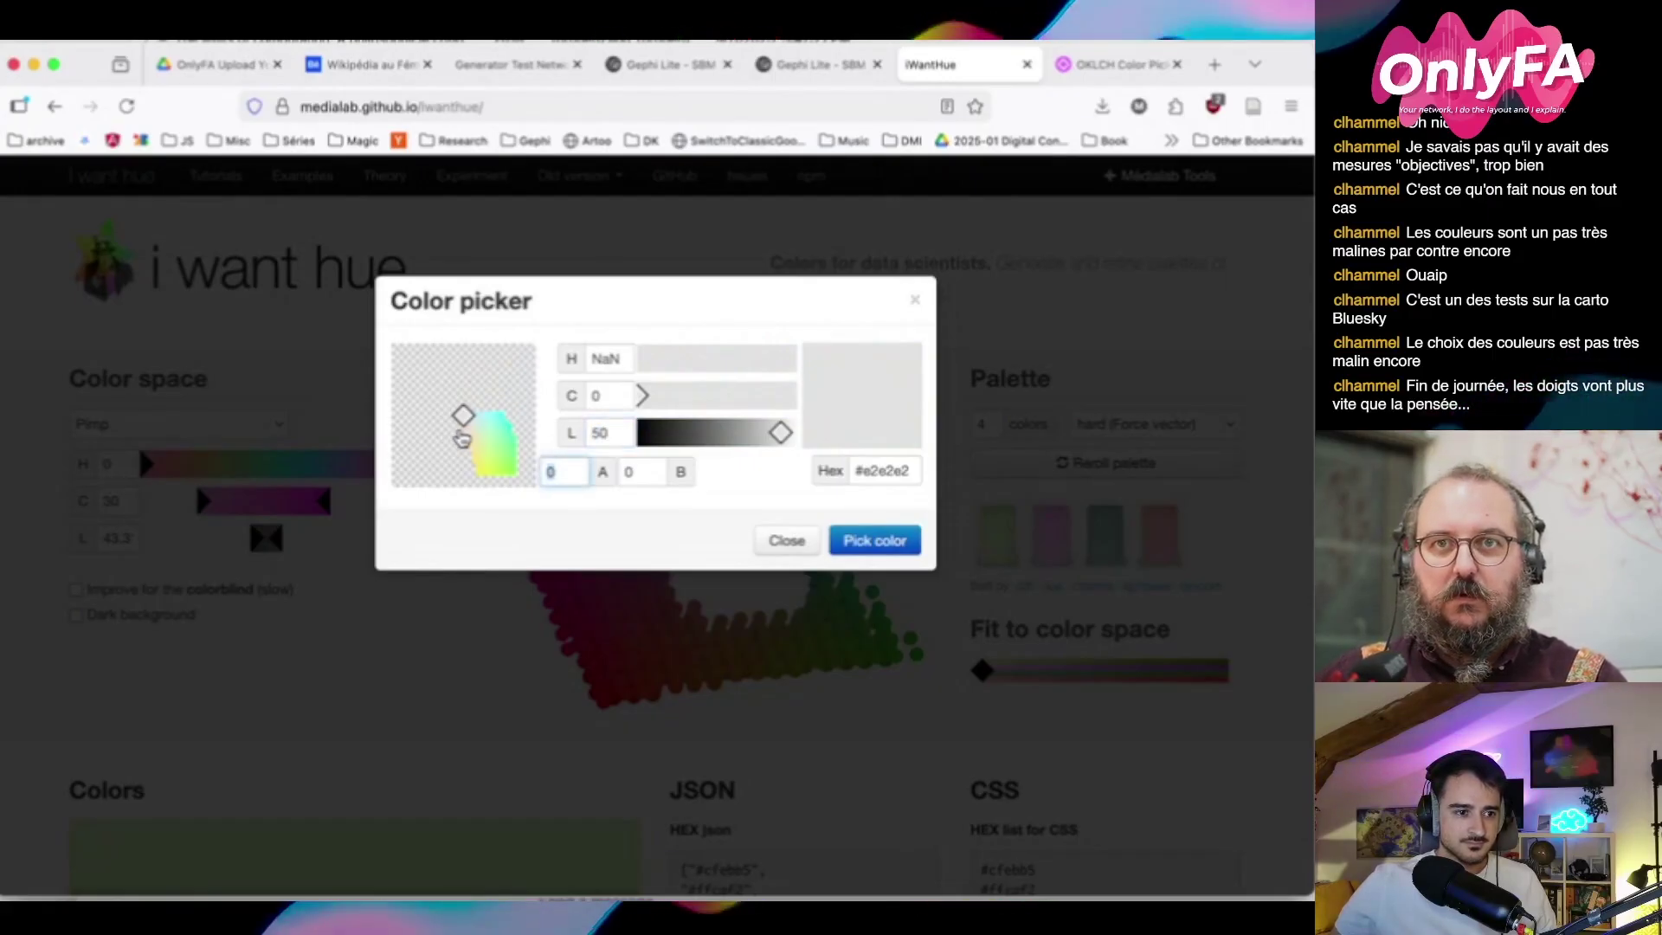
{"action": "key", "text": "shift+Tab"}
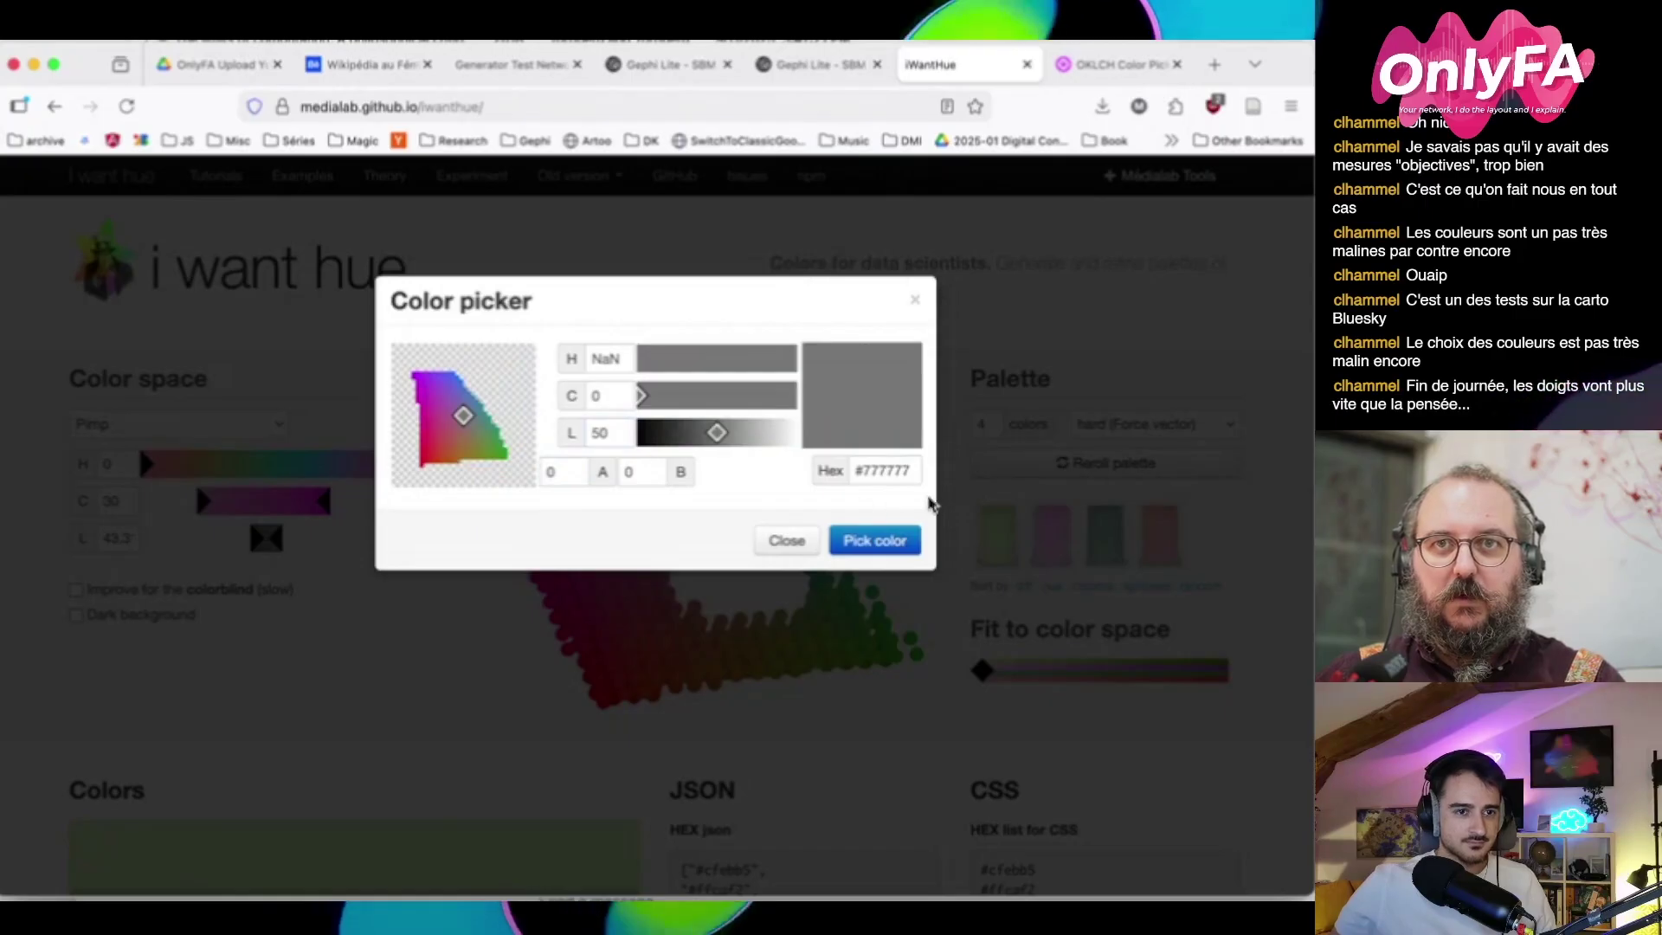
{"action": "double_click", "coordinate": [898, 470]}
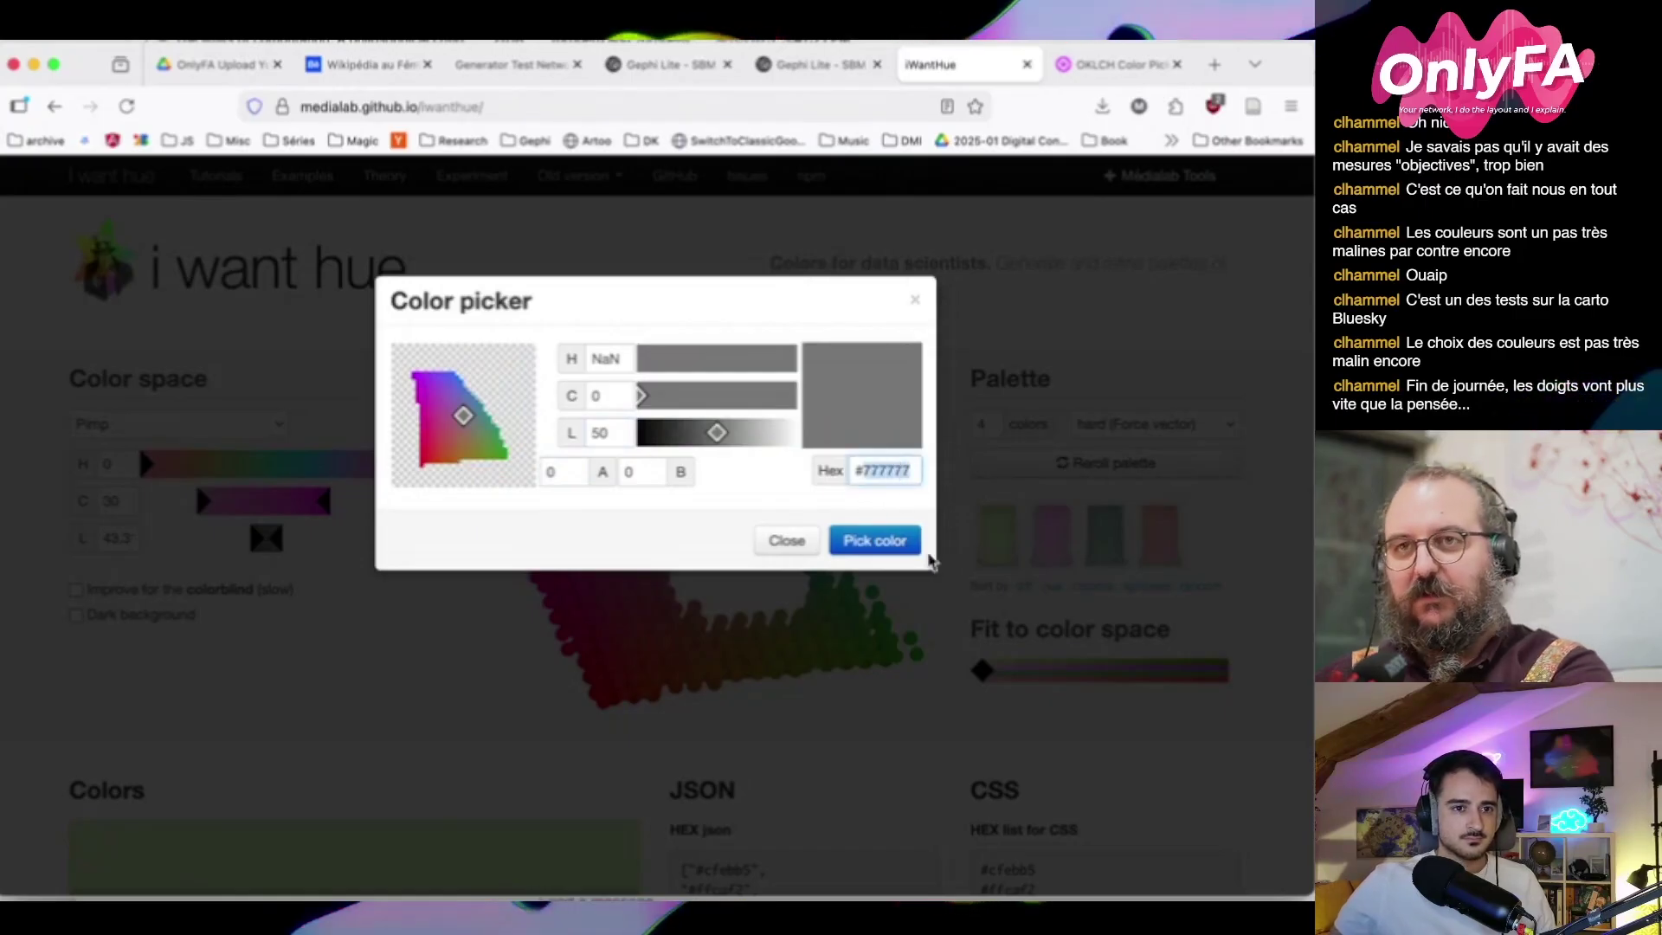
{"action": "left_click", "coordinate": [892, 545]}
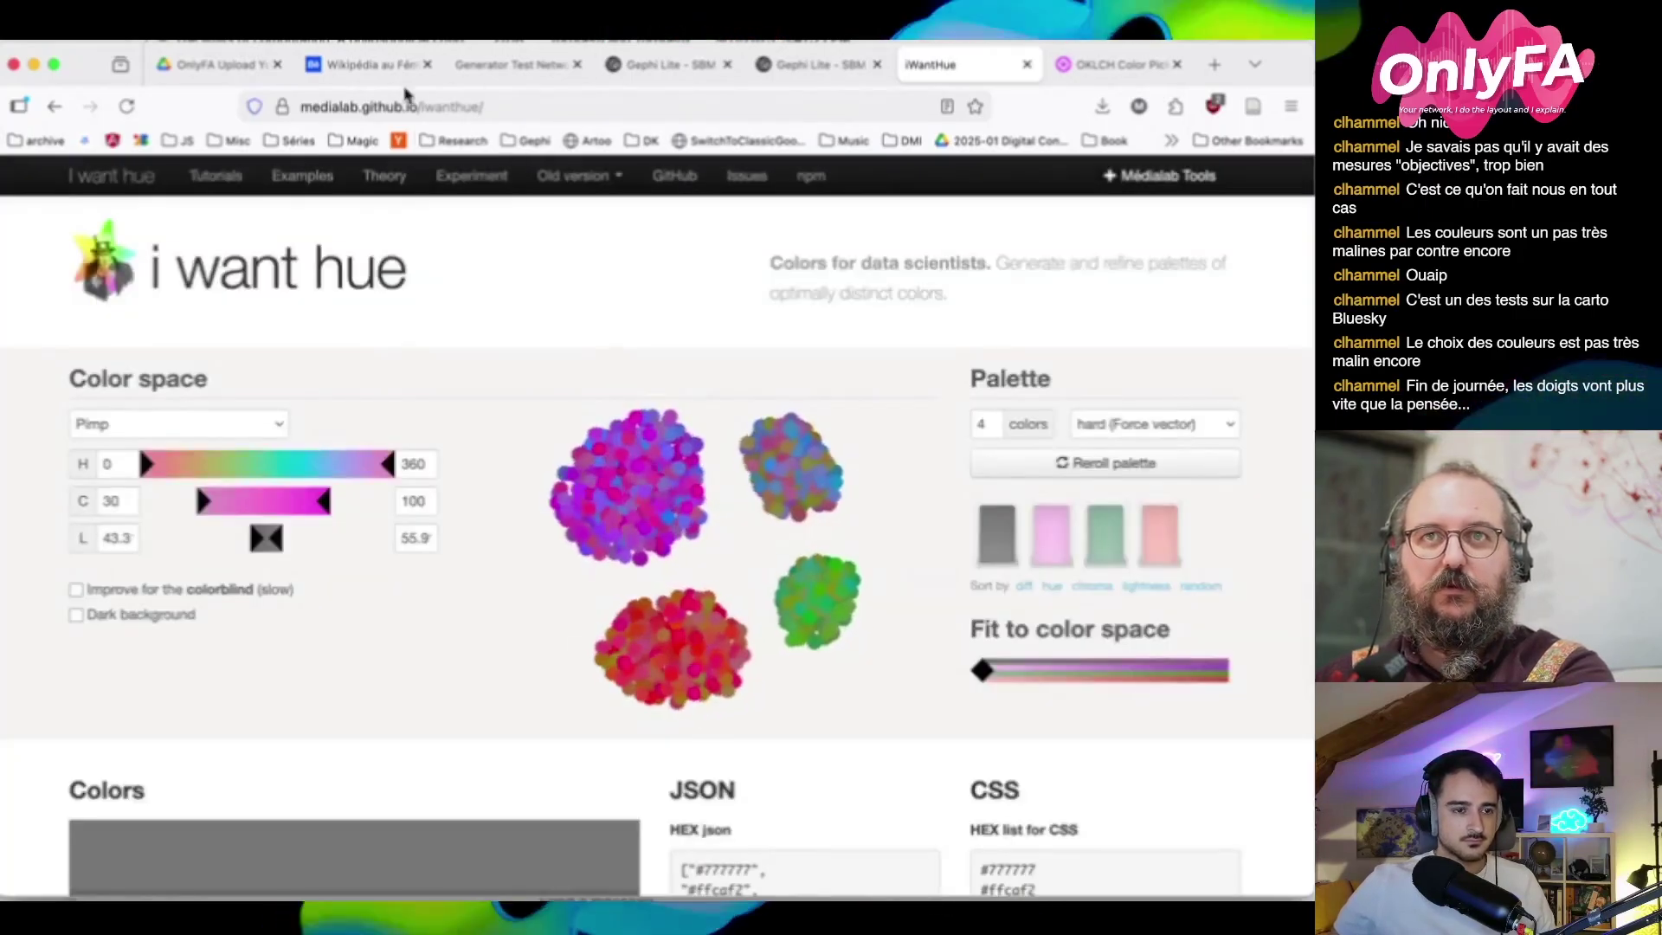
Switch to Gephi's Preview, refresh the rendering, and set the background color to gray 777777
{"action": "key", "text": "super+Tab"}
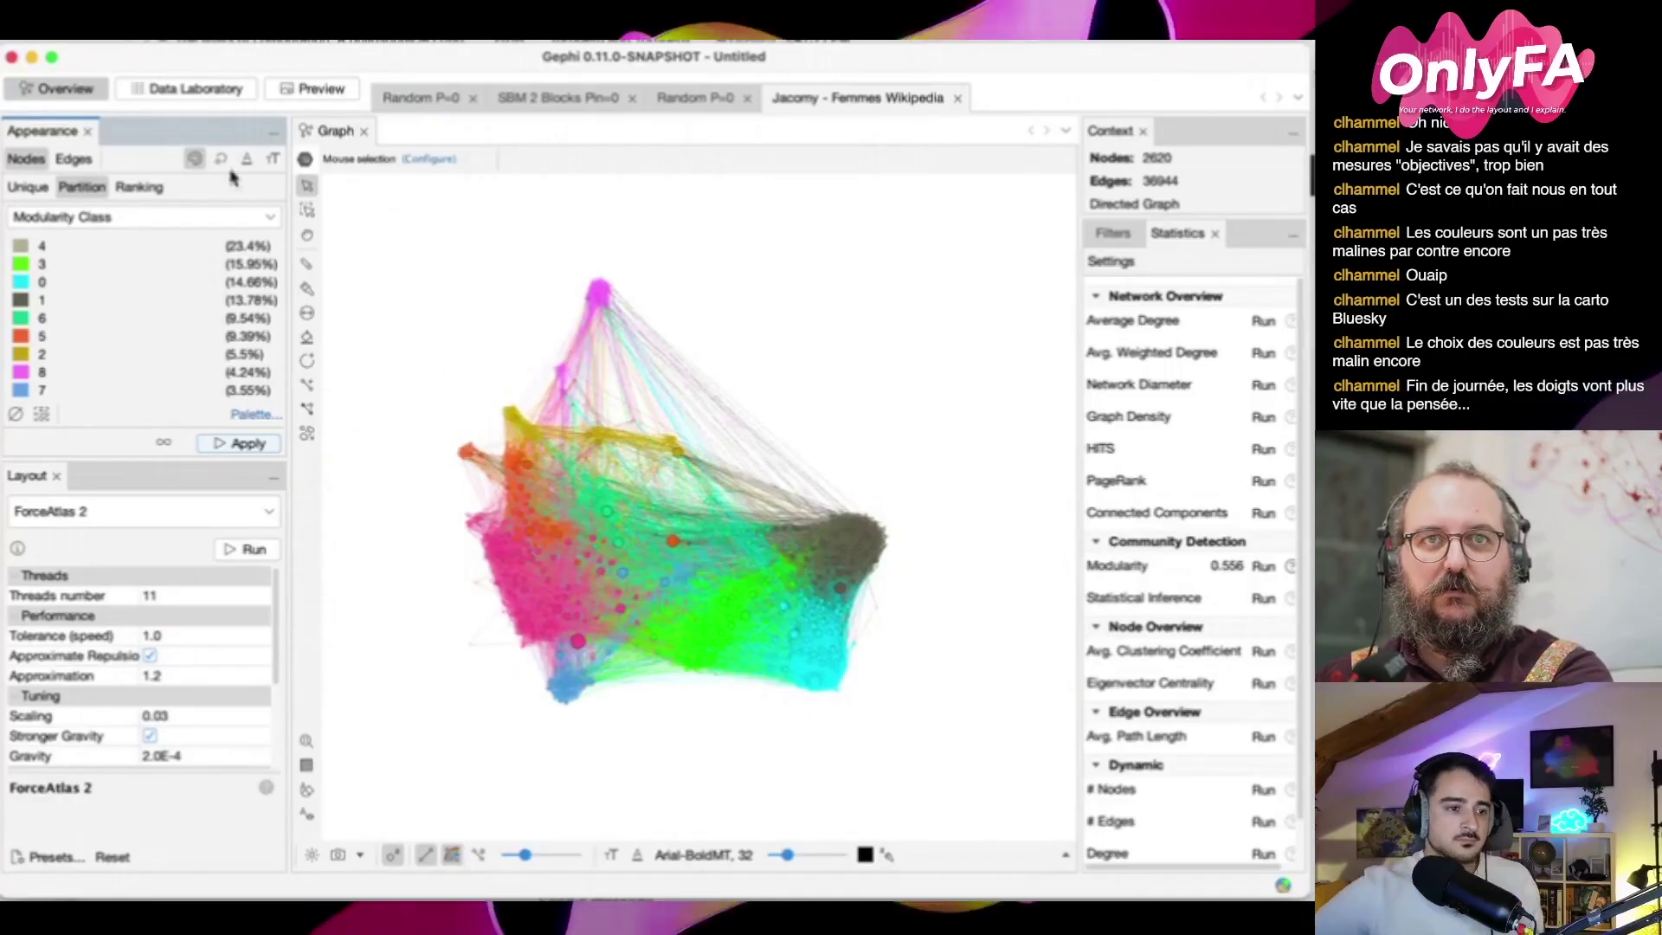
{"action": "left_click", "coordinate": [316, 89]}
{"action": "left_click", "coordinate": [186, 831]}
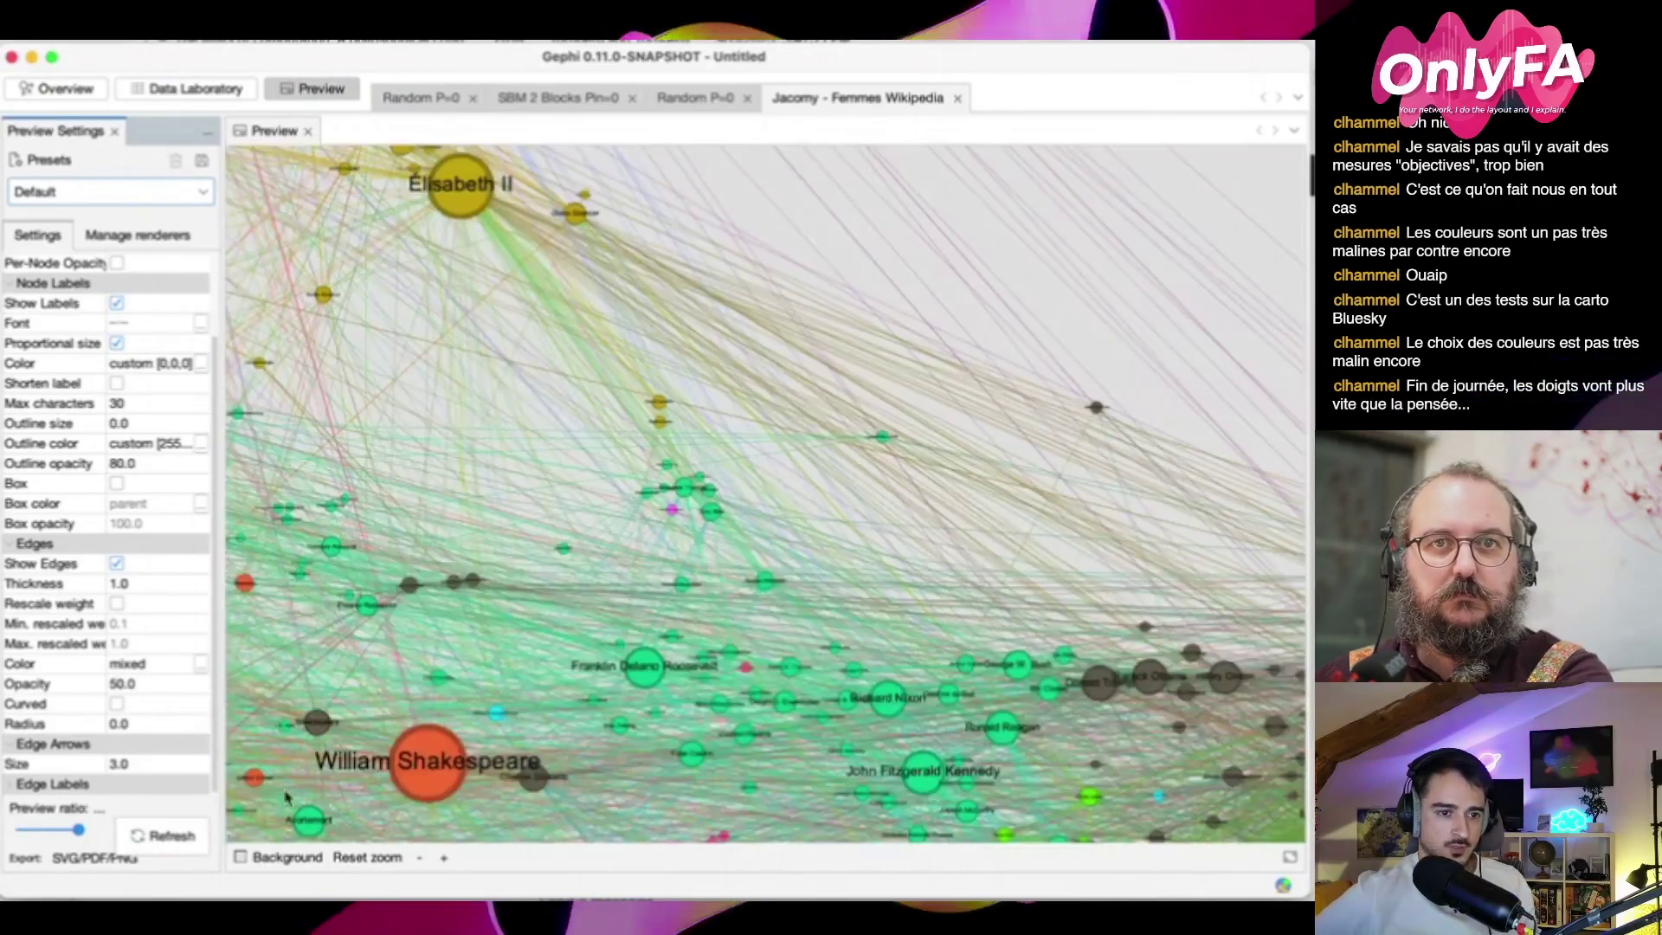
{"action": "left_click", "coordinate": [241, 857]}
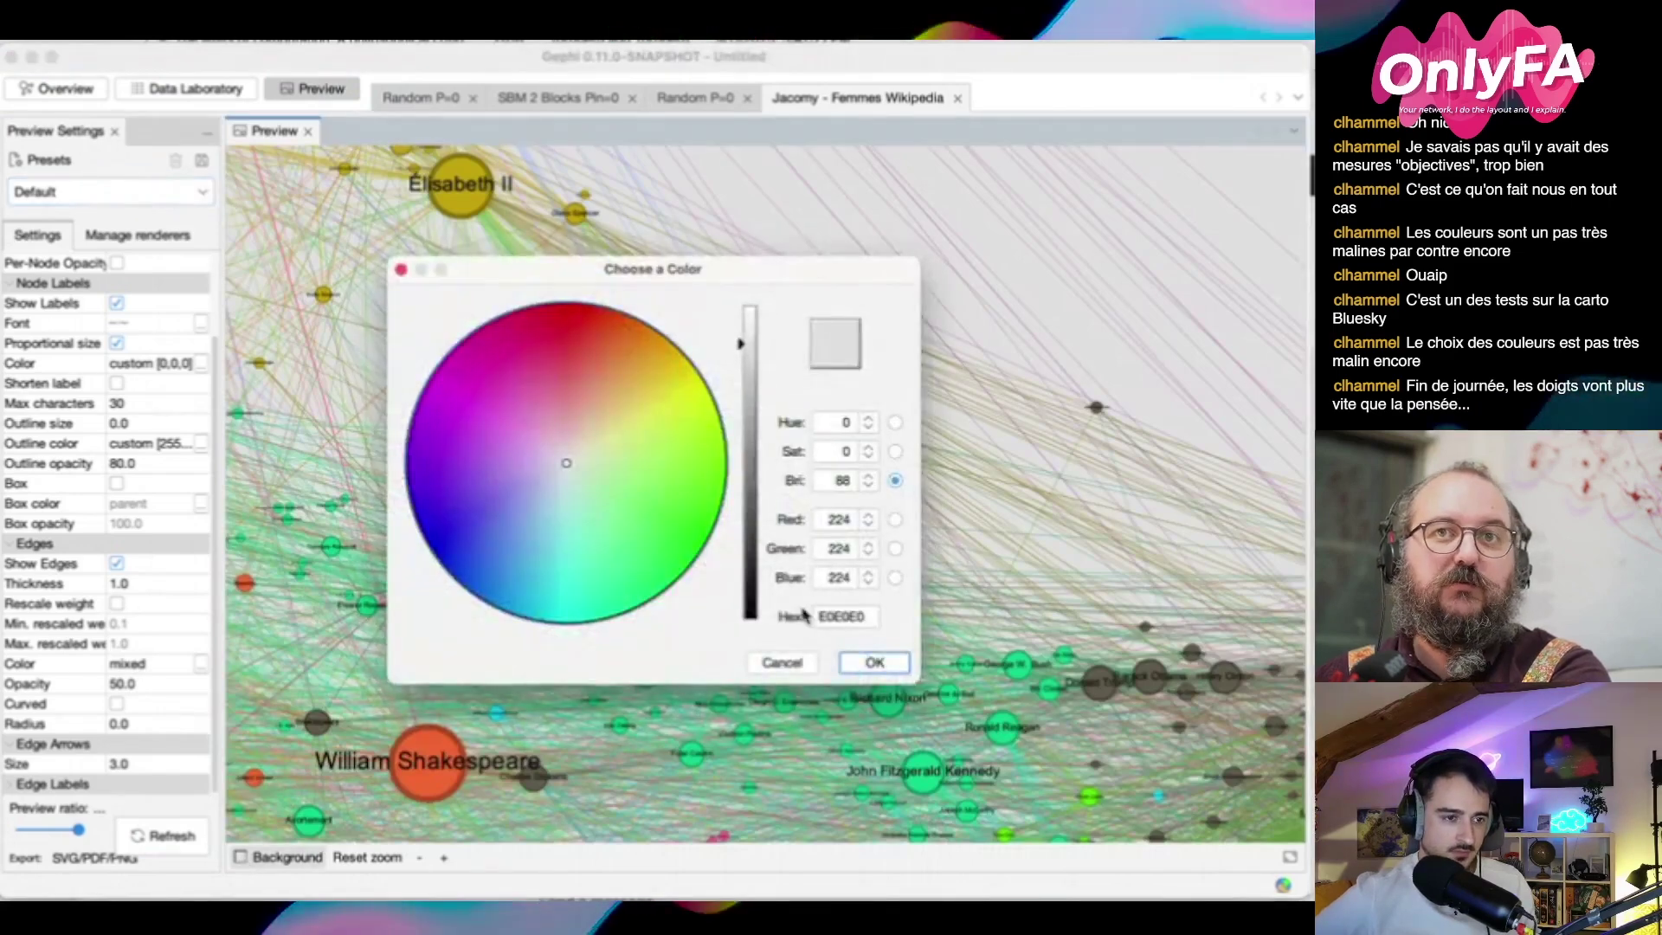
{"action": "type", "text": "777777"}
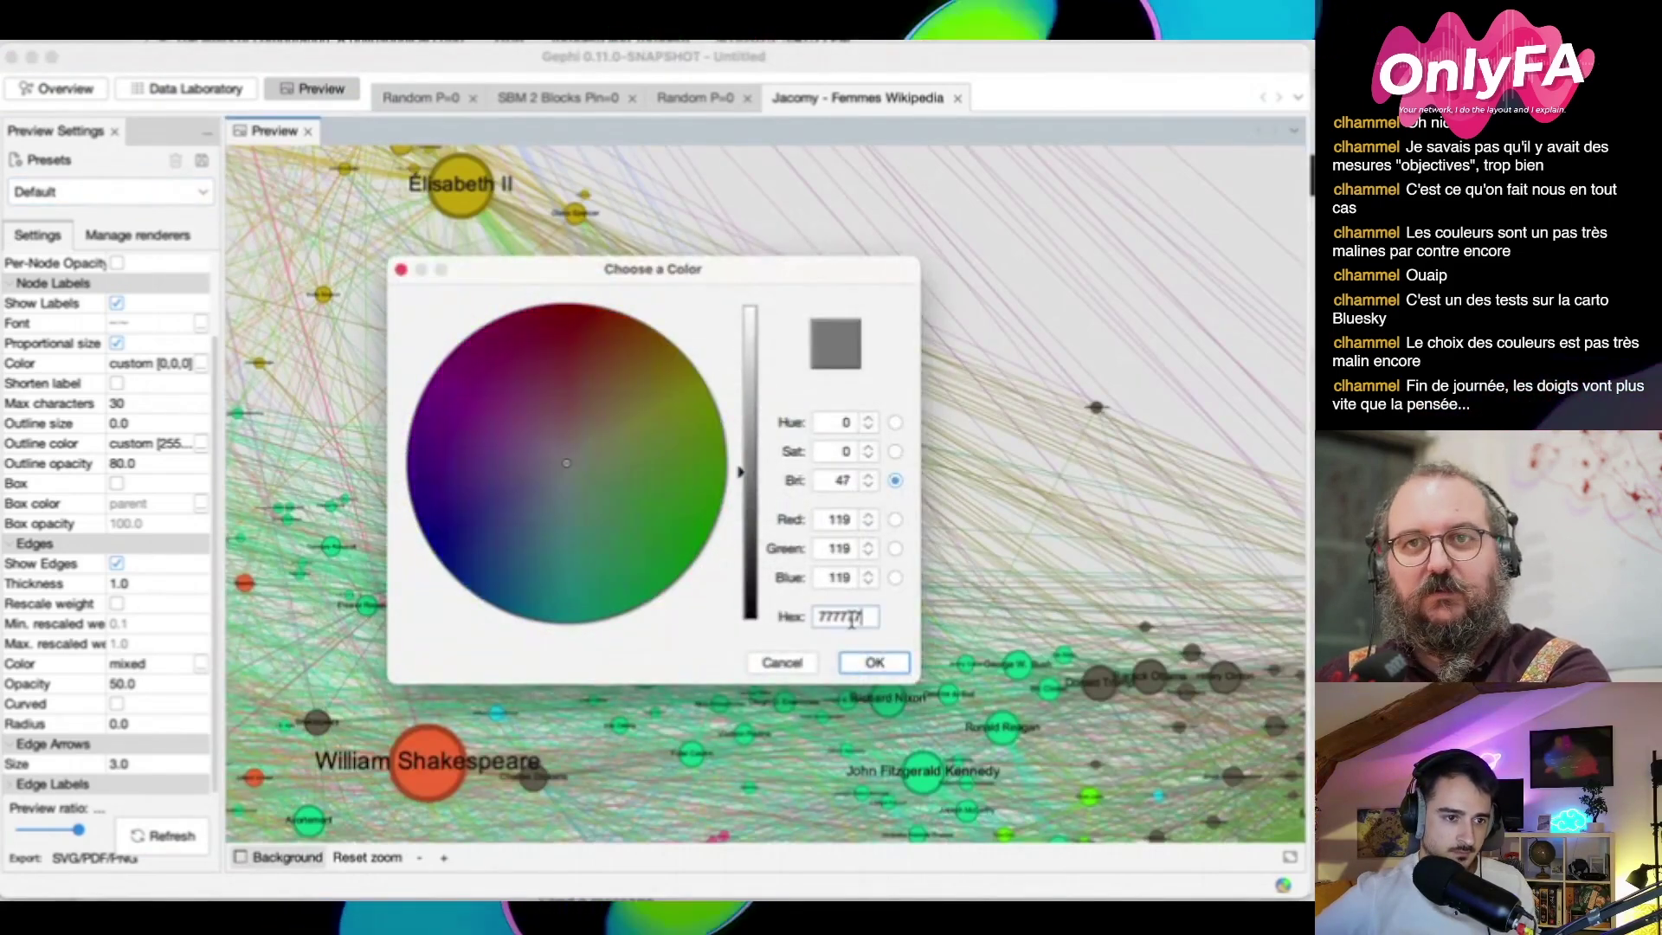
{"action": "key", "text": "Return"}
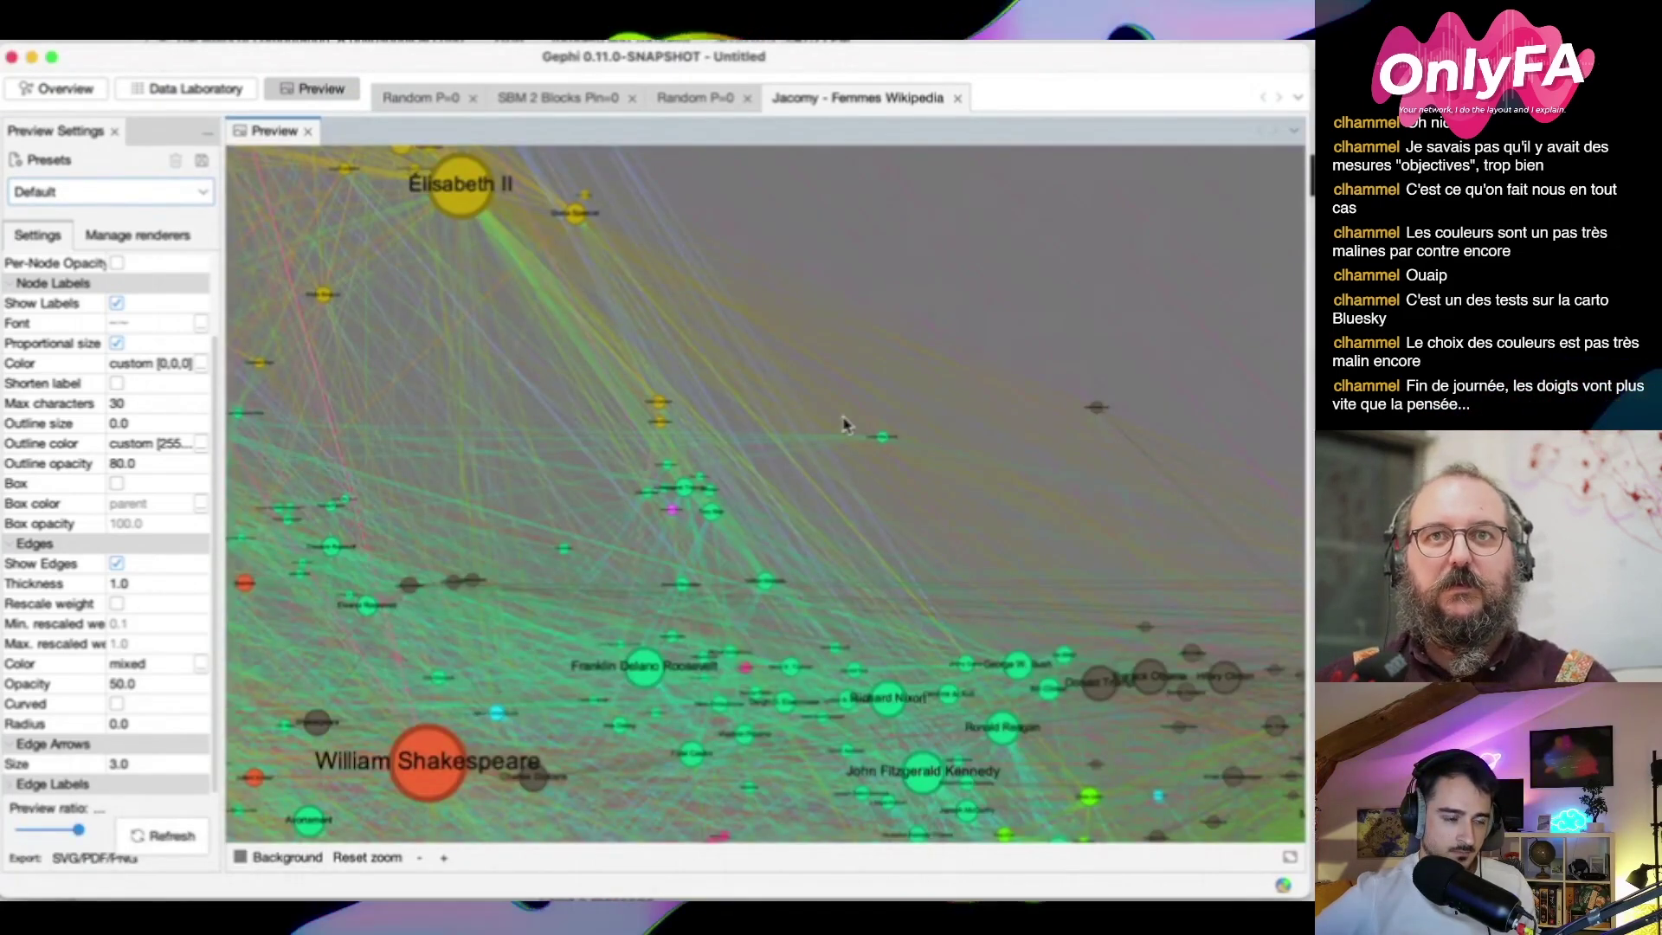
{"action": "scroll", "coordinate": [676, 604], "scroll_direction": "down", "scroll_amount": 5}
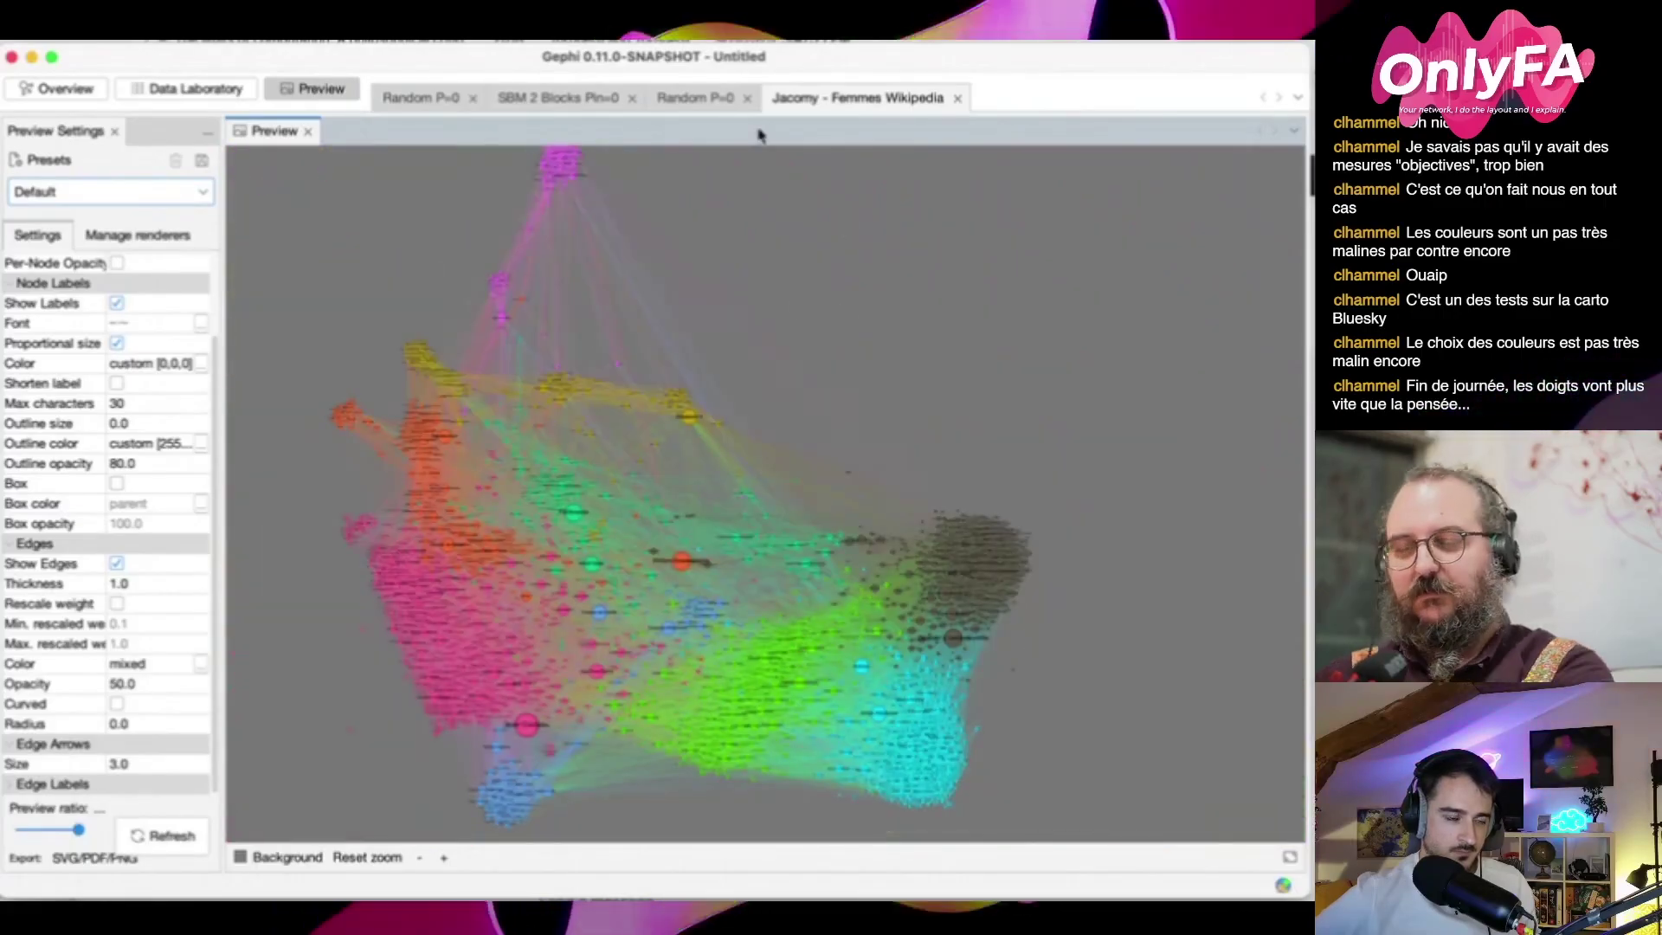
Switch to iWantHue, try the Fluo color space preset, and return to the Pimp preset
{"action": "key", "text": "super+Tab"}
{"action": "left_click", "coordinate": [203, 423]}
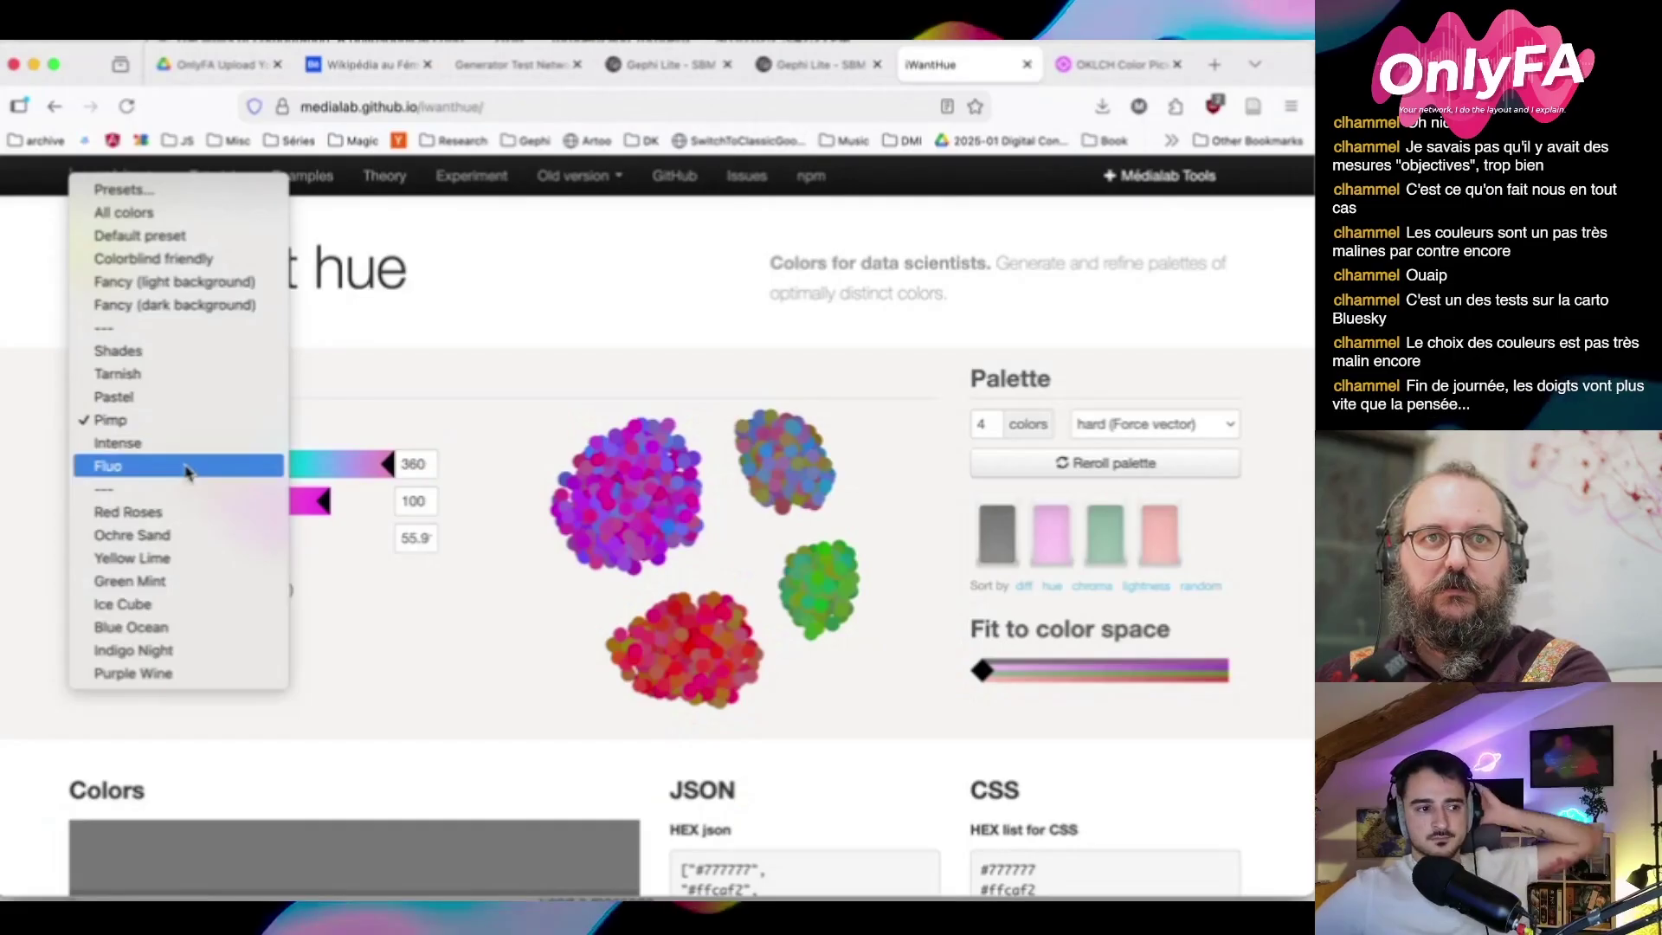
{"action": "left_click", "coordinate": [204, 468]}
{"action": "left_click", "coordinate": [191, 423]}
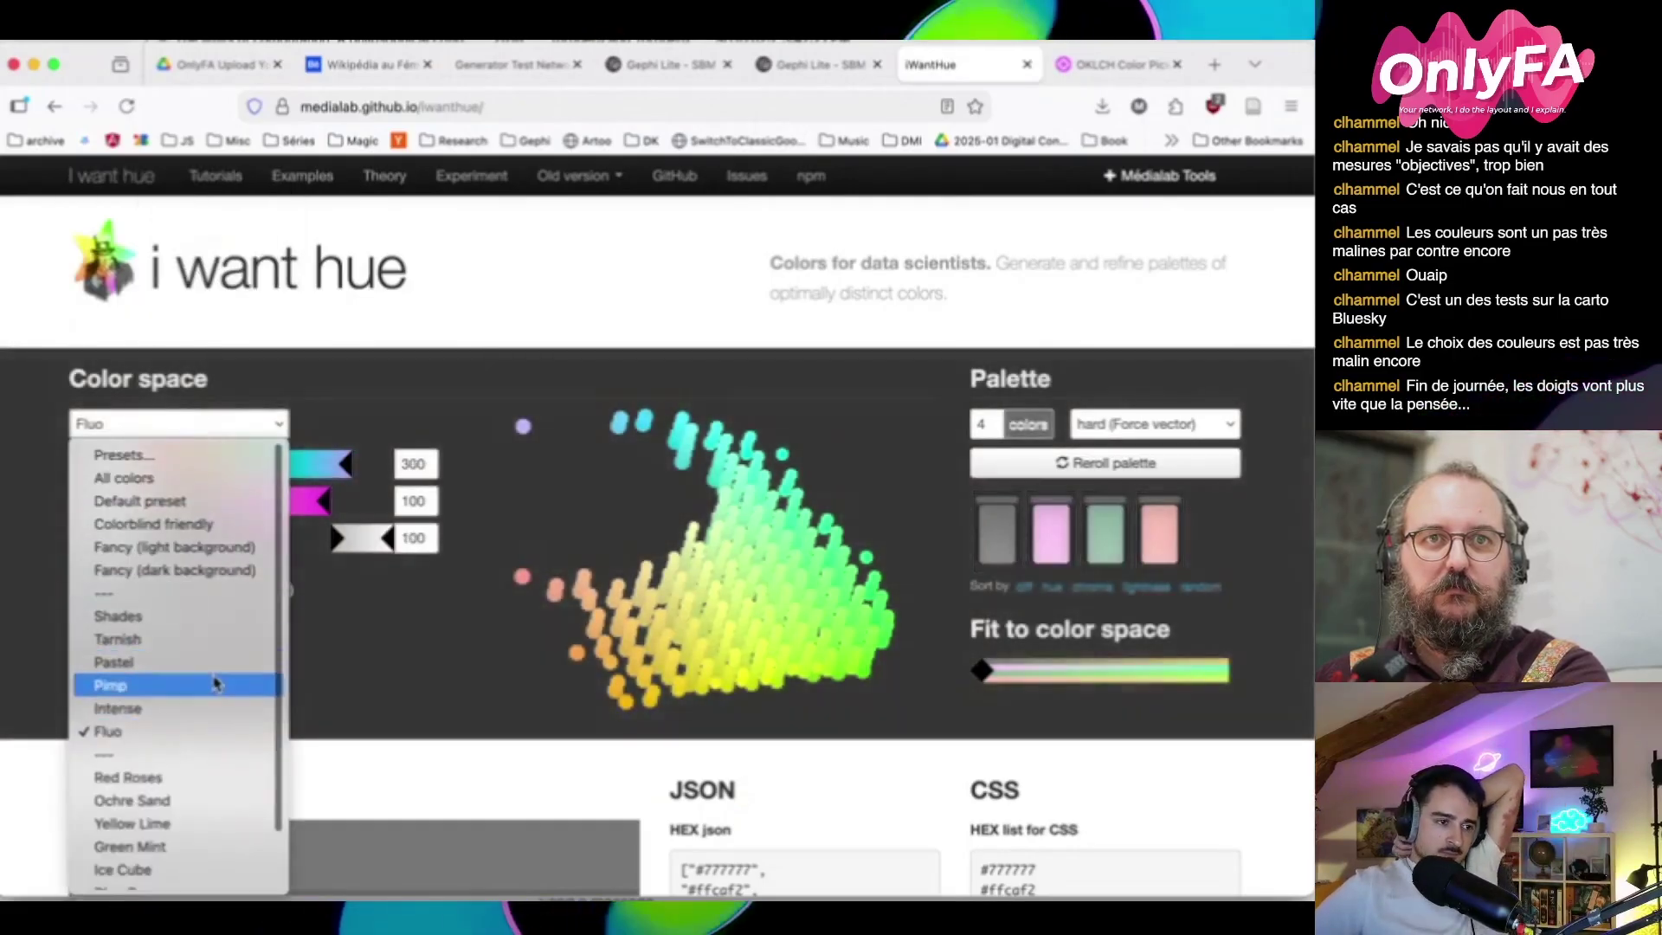
{"action": "left_click", "coordinate": [212, 685]}
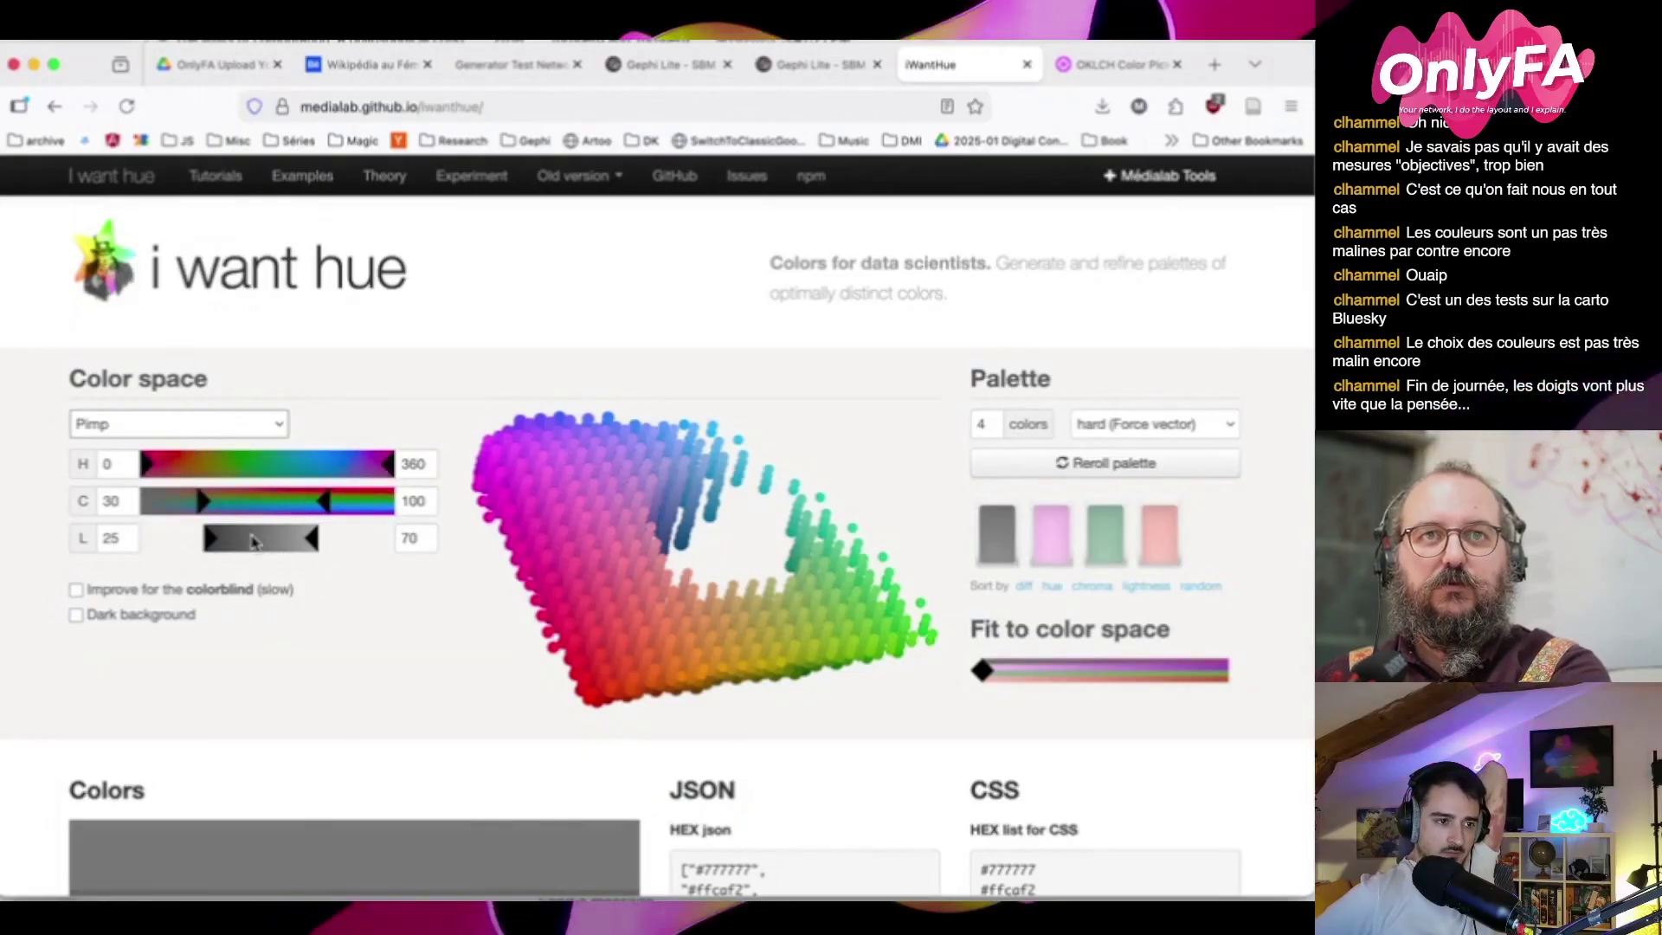
Switch back to Gephi and set the Preview background to white by raising its brightness to 100
{"action": "key", "text": "super+Tab"}
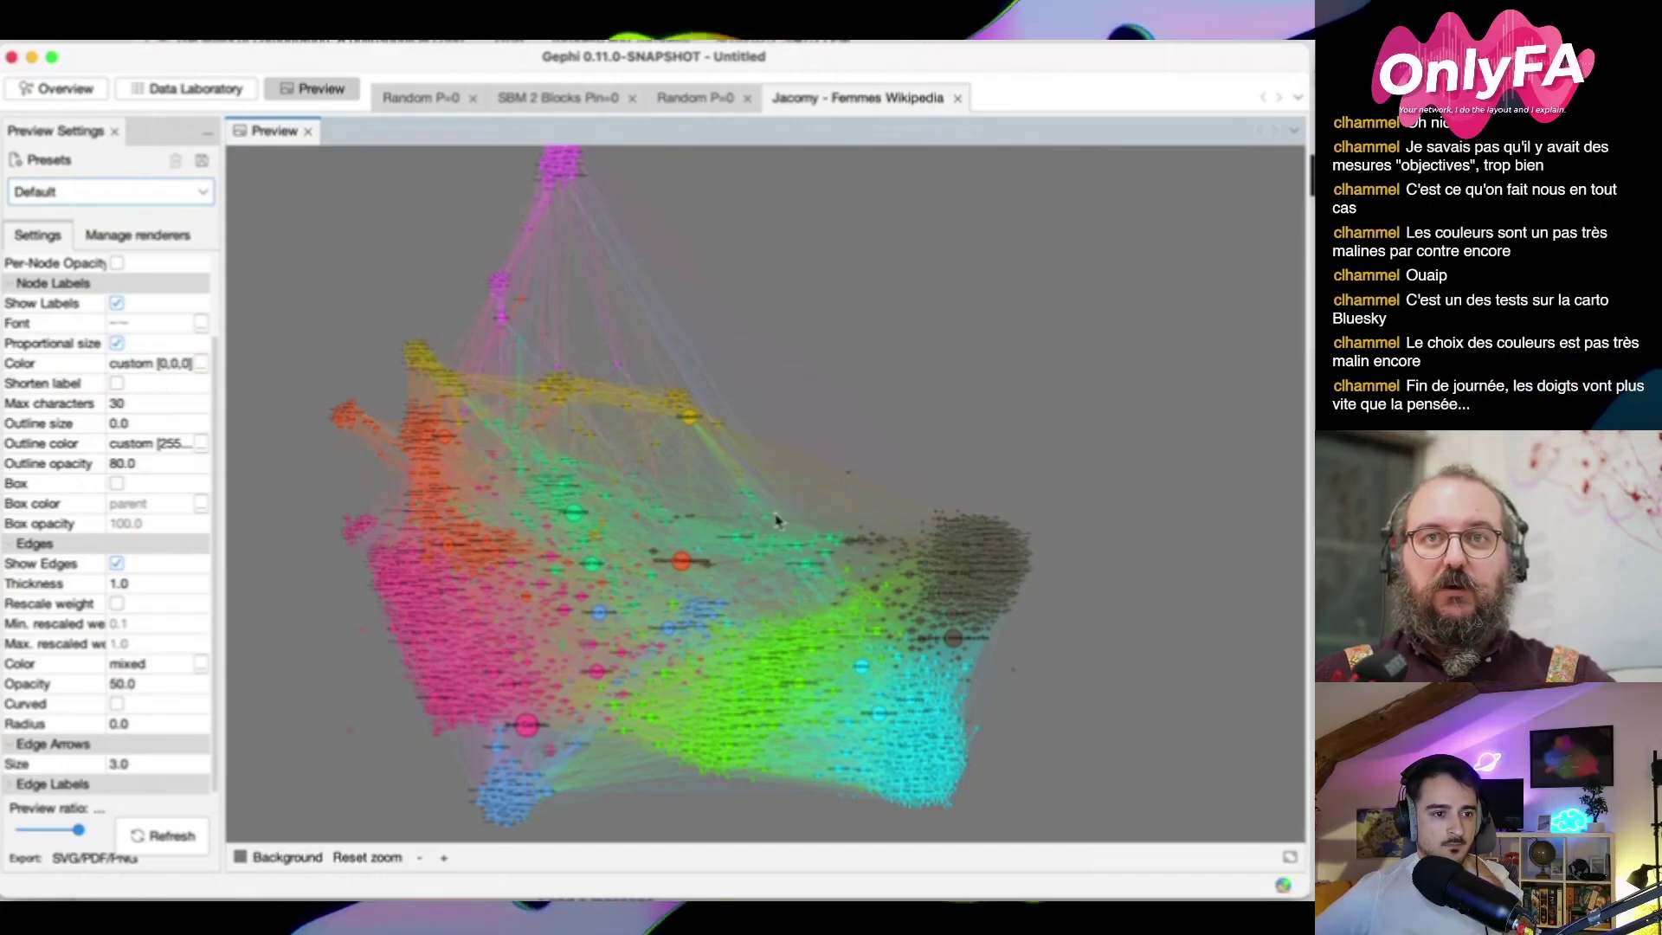
{"action": "left_click", "coordinate": [904, 336]}
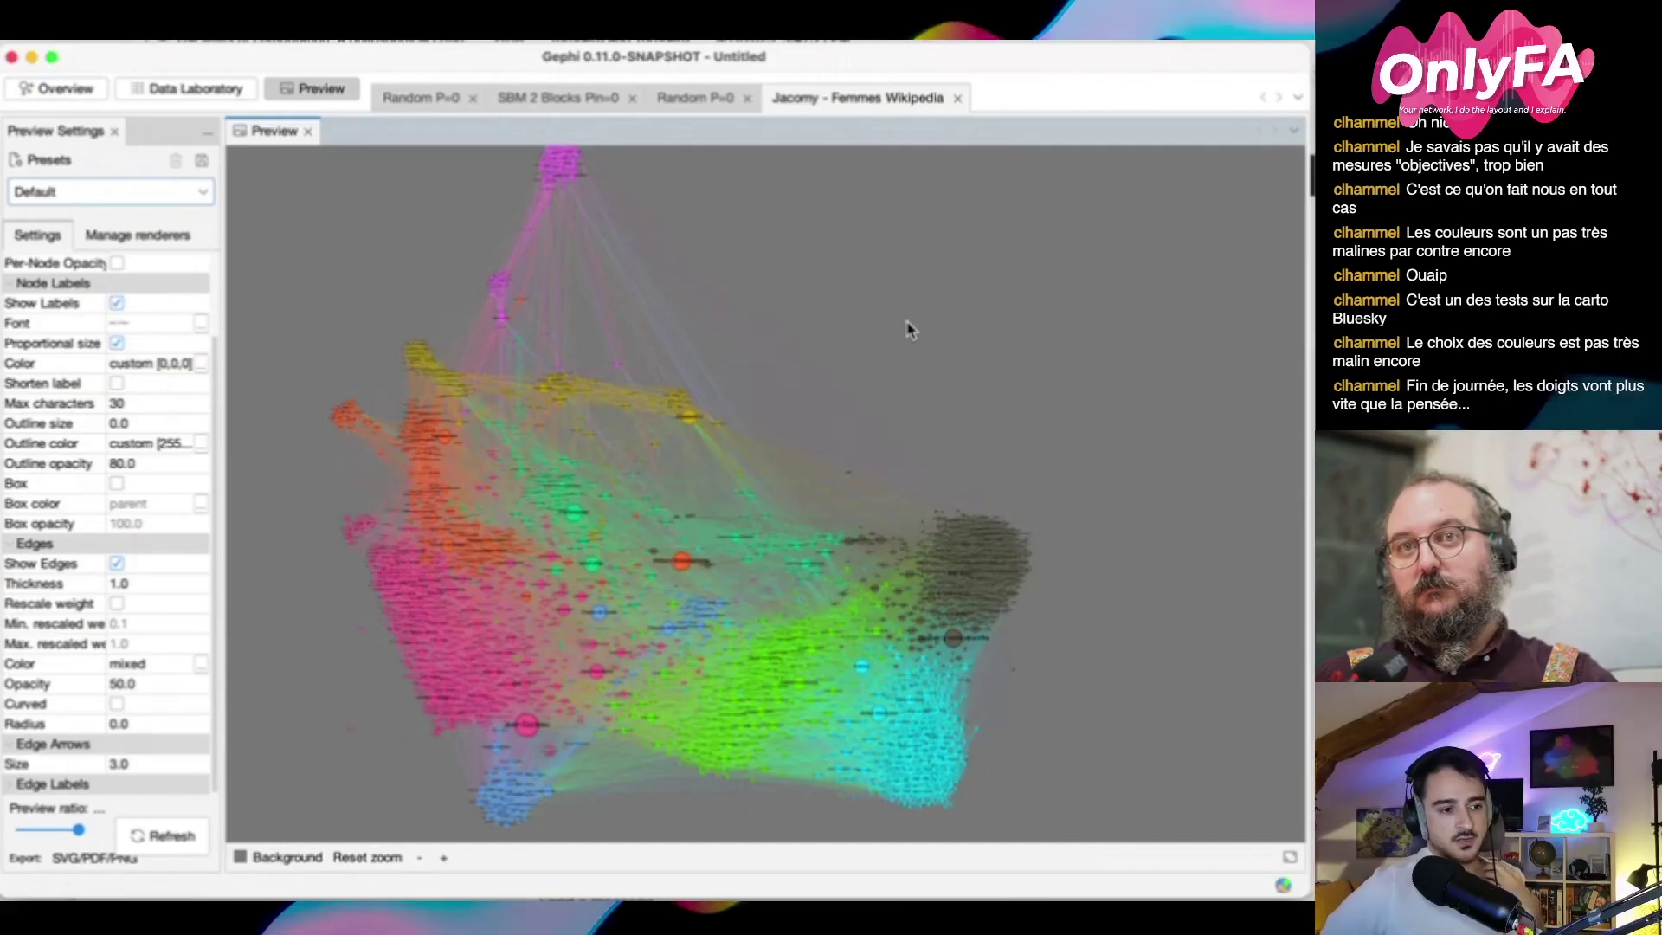
{"action": "left_click", "coordinate": [247, 857]}
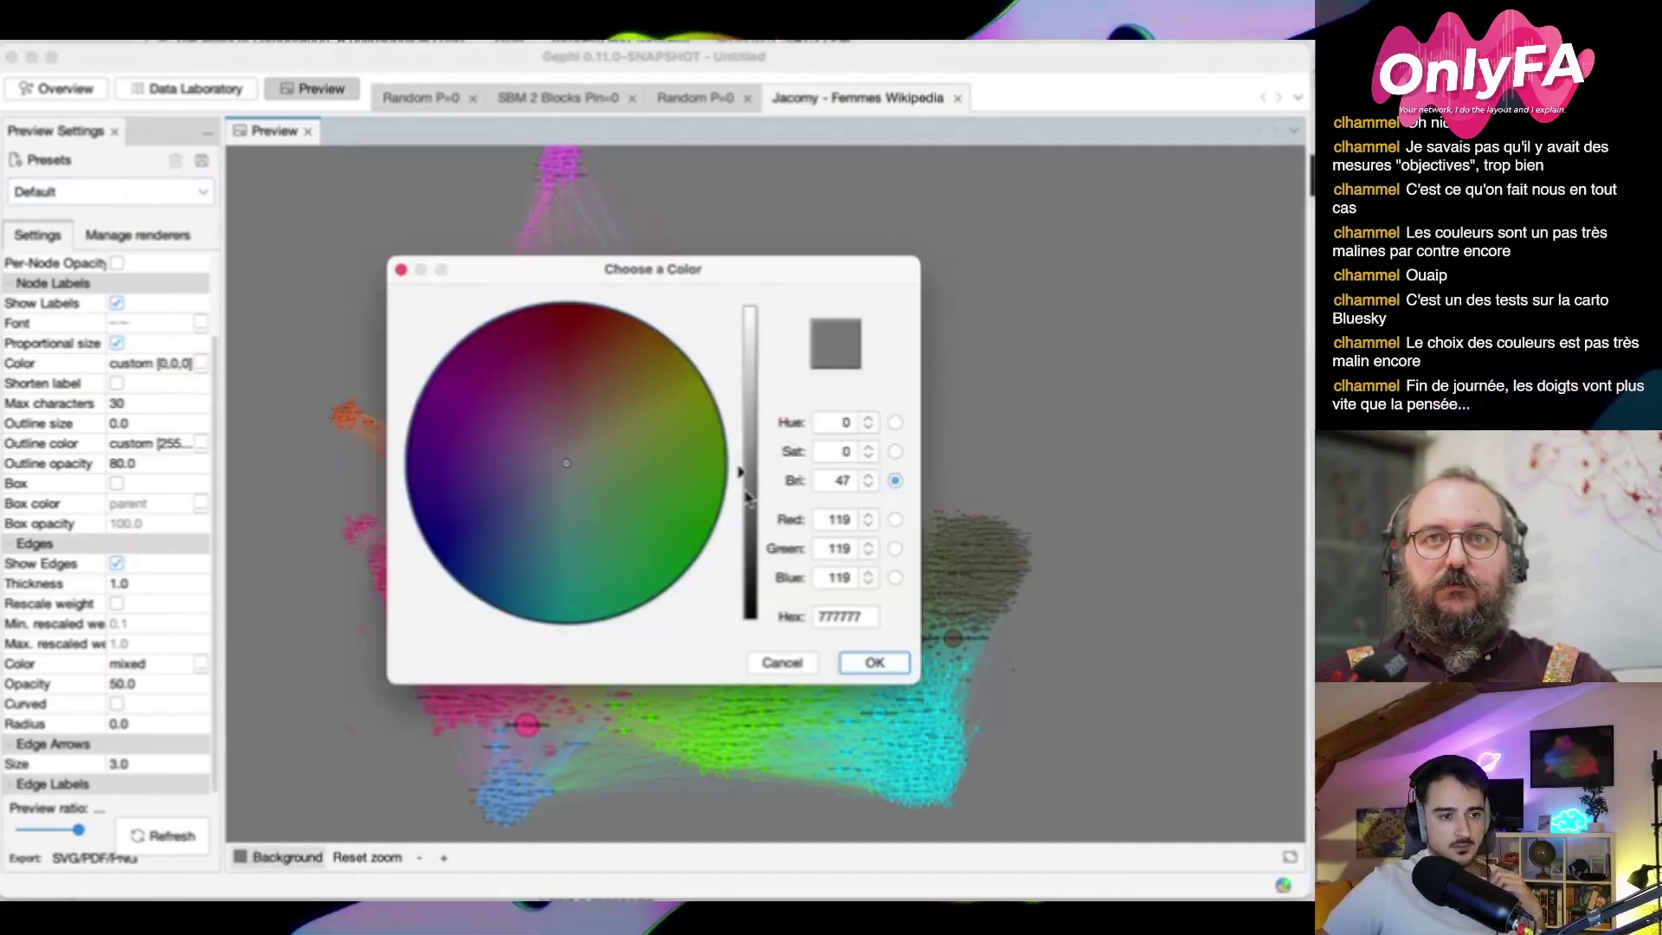
{"action": "left_click", "coordinate": [746, 416]}
{"action": "left_click_drag", "start_coordinate": [746, 410], "coordinate": [746, 248]}
{"action": "left_click", "coordinate": [876, 663]}
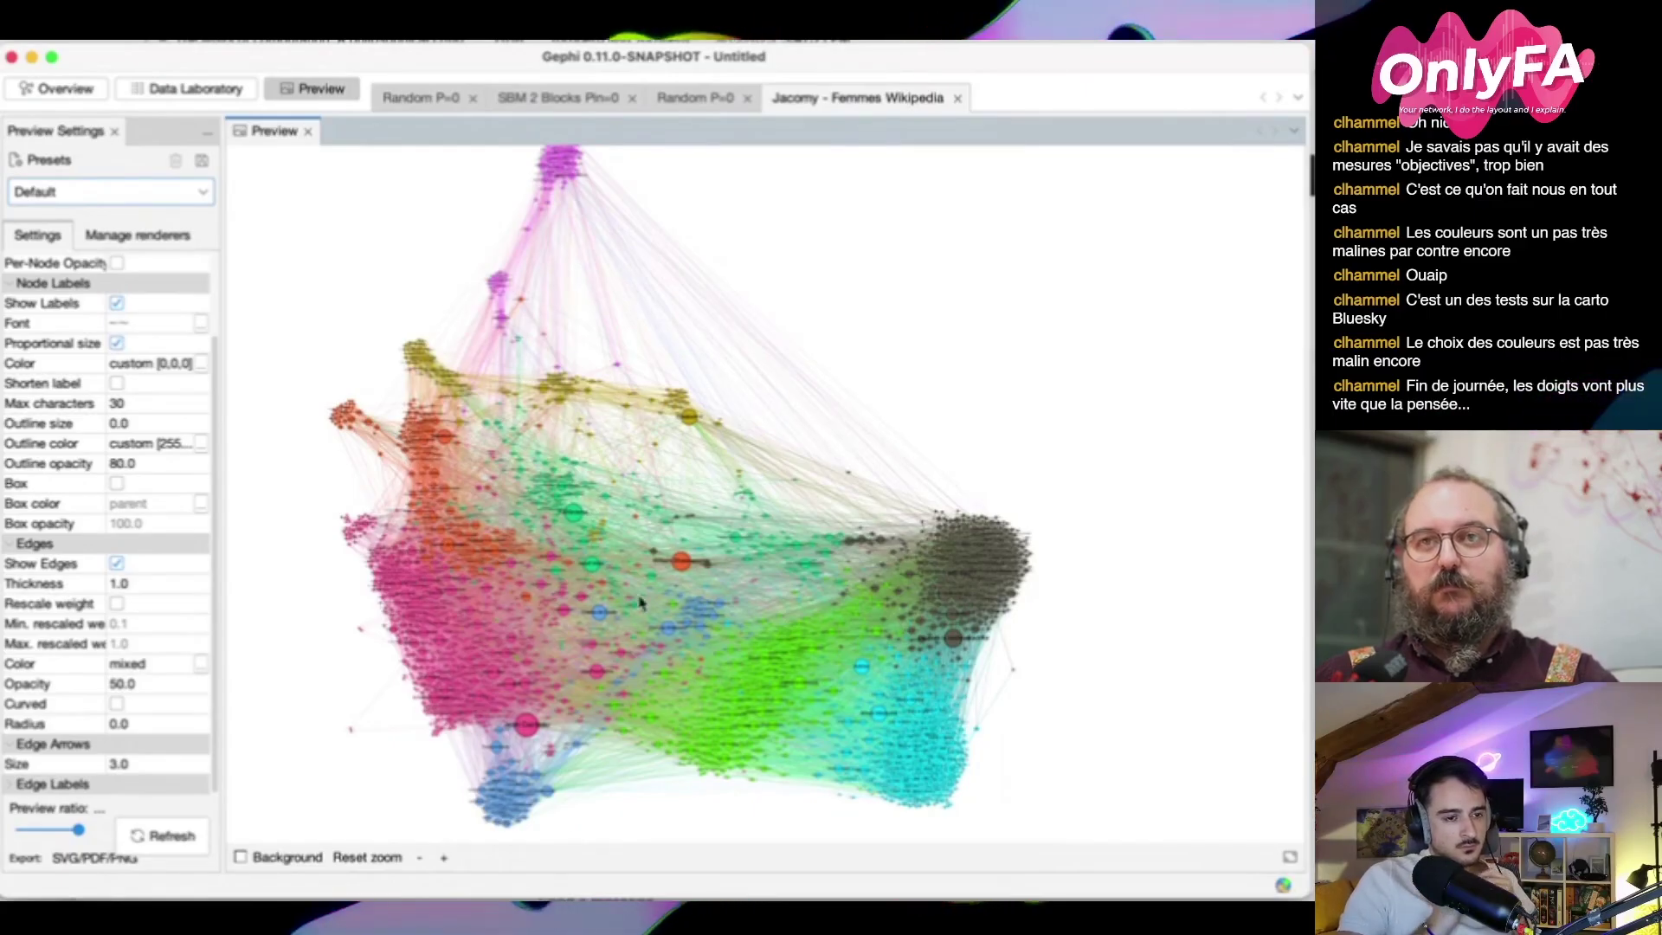
Set the Preview background to dark gray 616161 at 38 brightness and refresh the rendering
{"action": "left_click", "coordinate": [240, 857]}
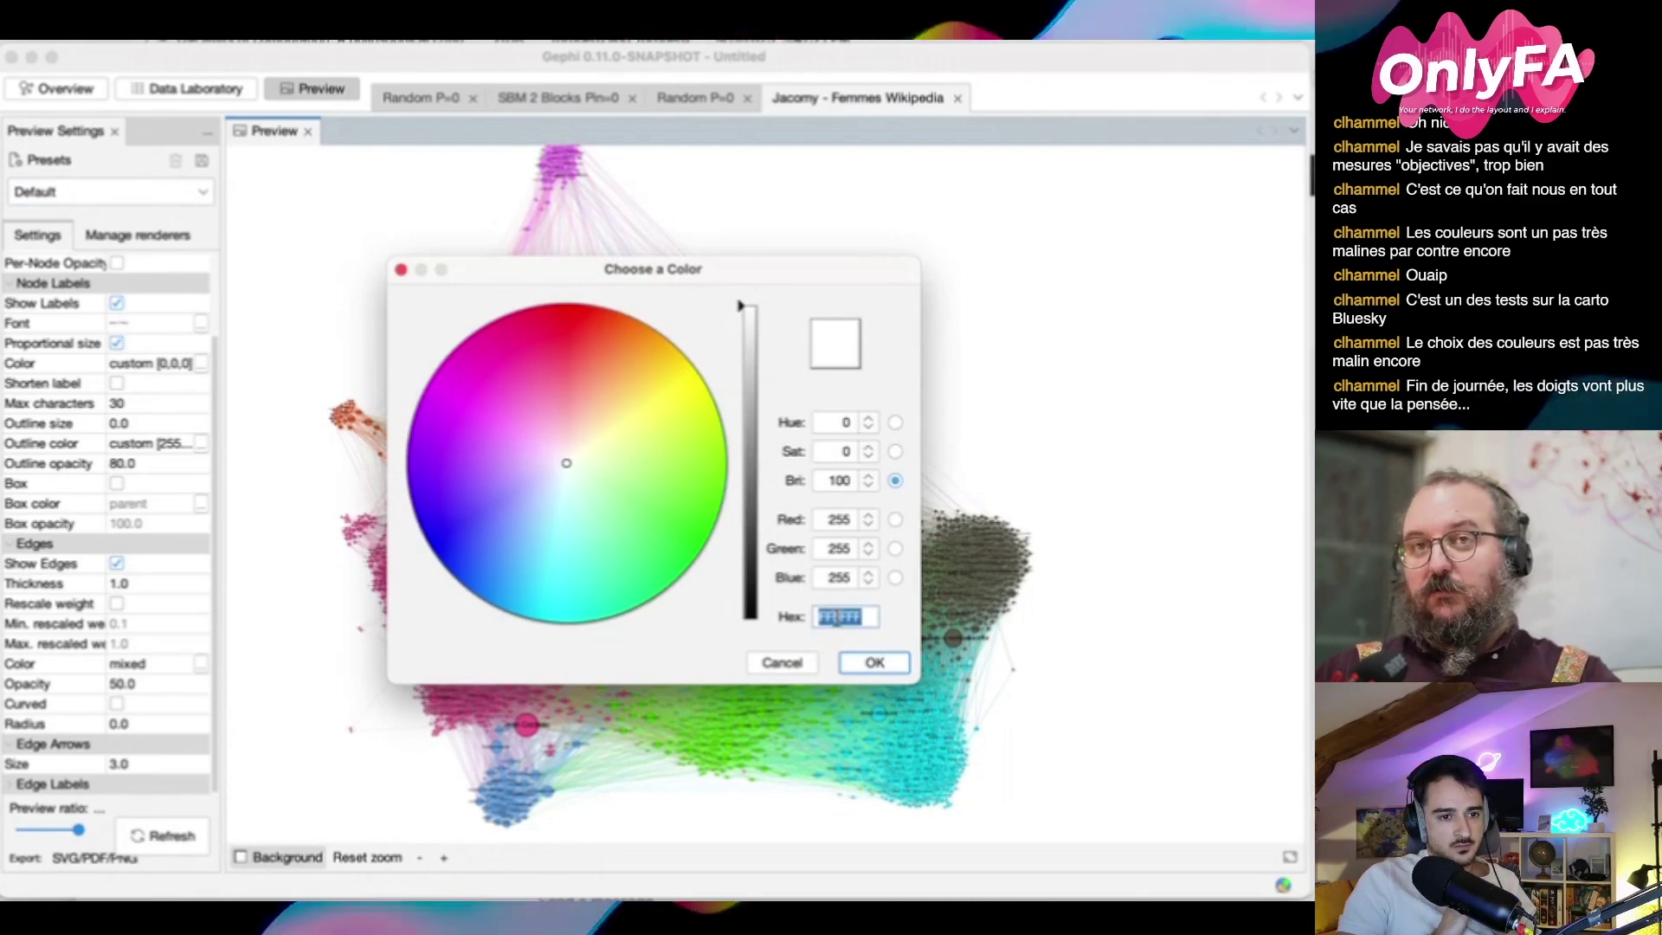
{"action": "left_click", "coordinate": [750, 468]}
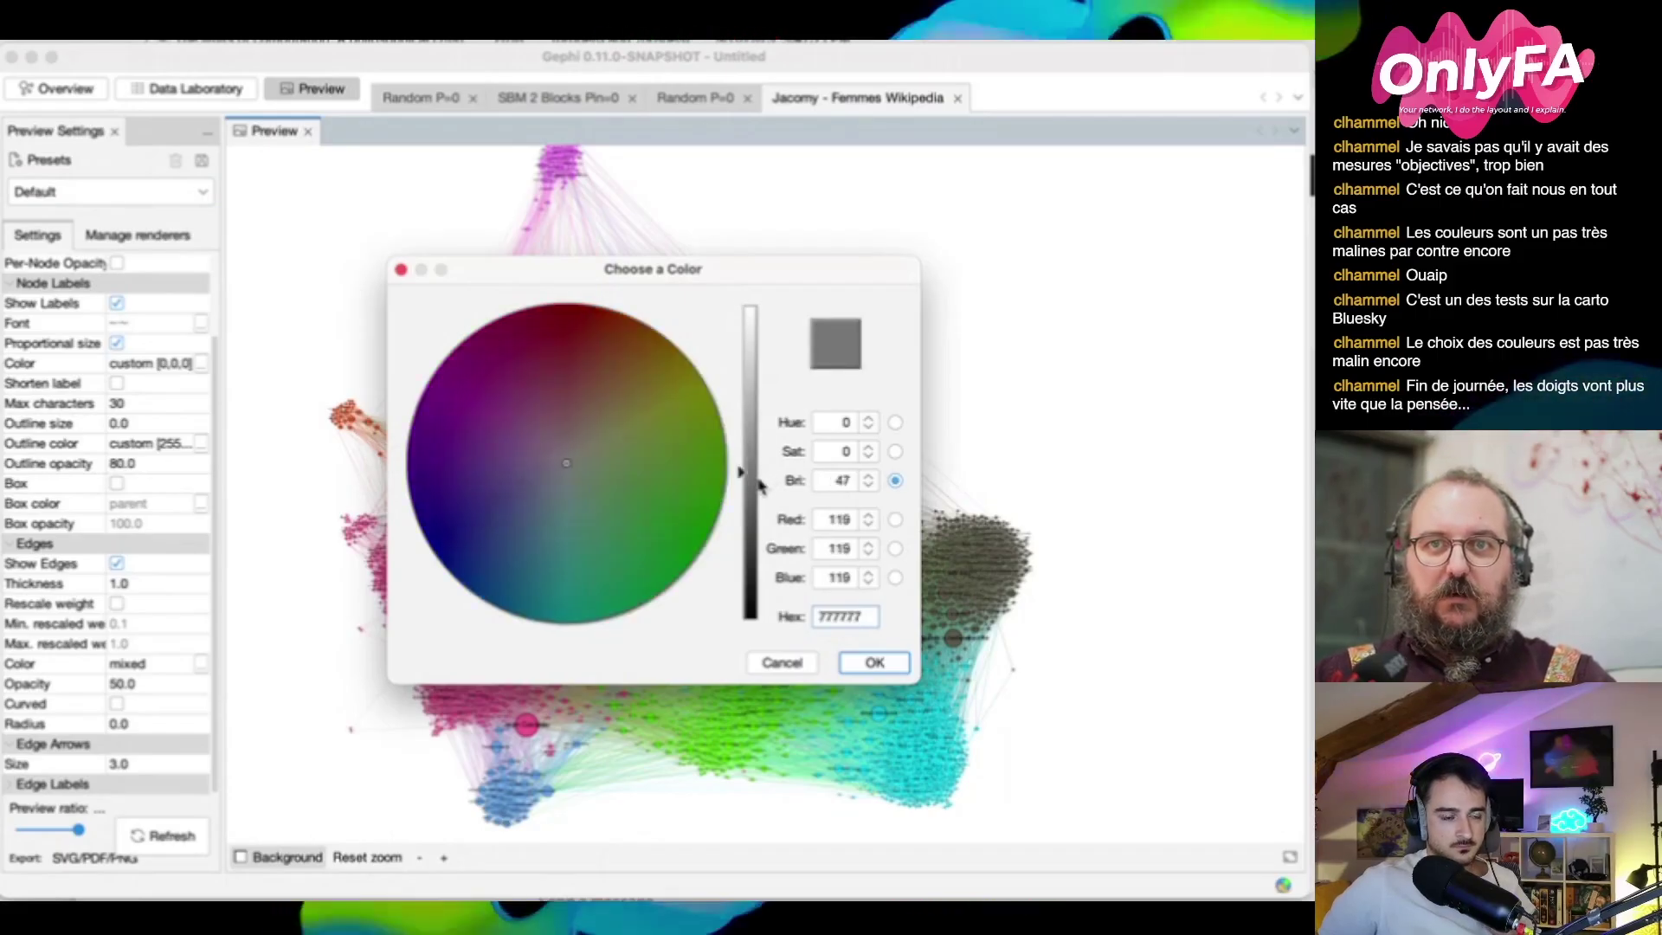
{"action": "left_click", "coordinate": [752, 498]}
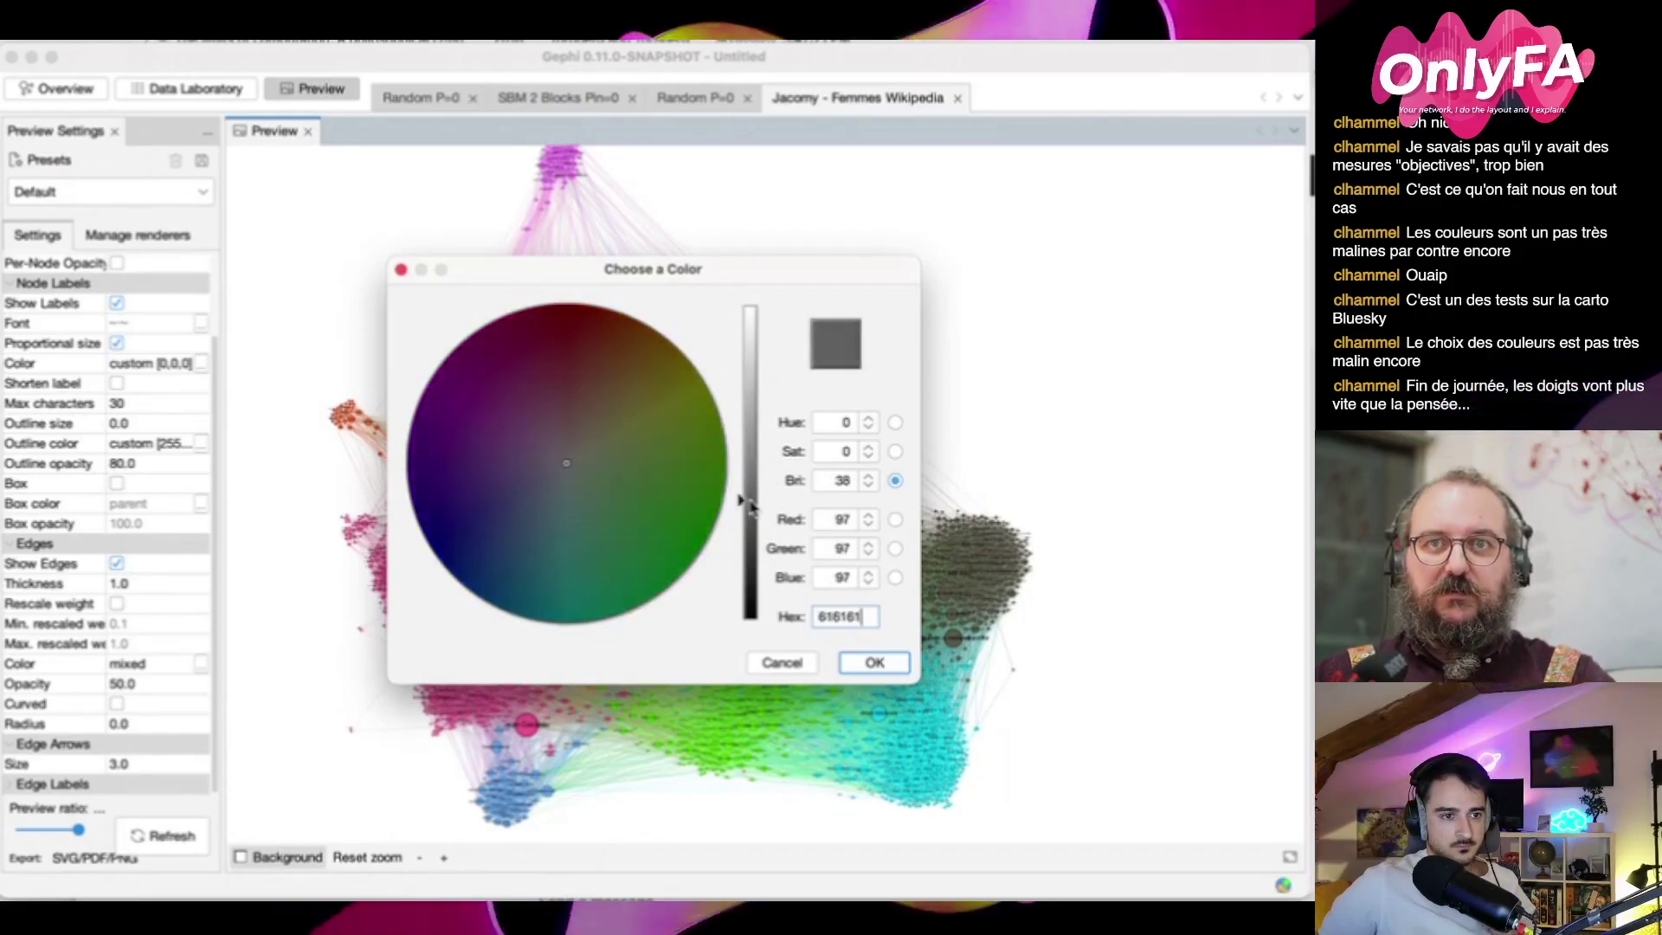
{"action": "left_click", "coordinate": [894, 668]}
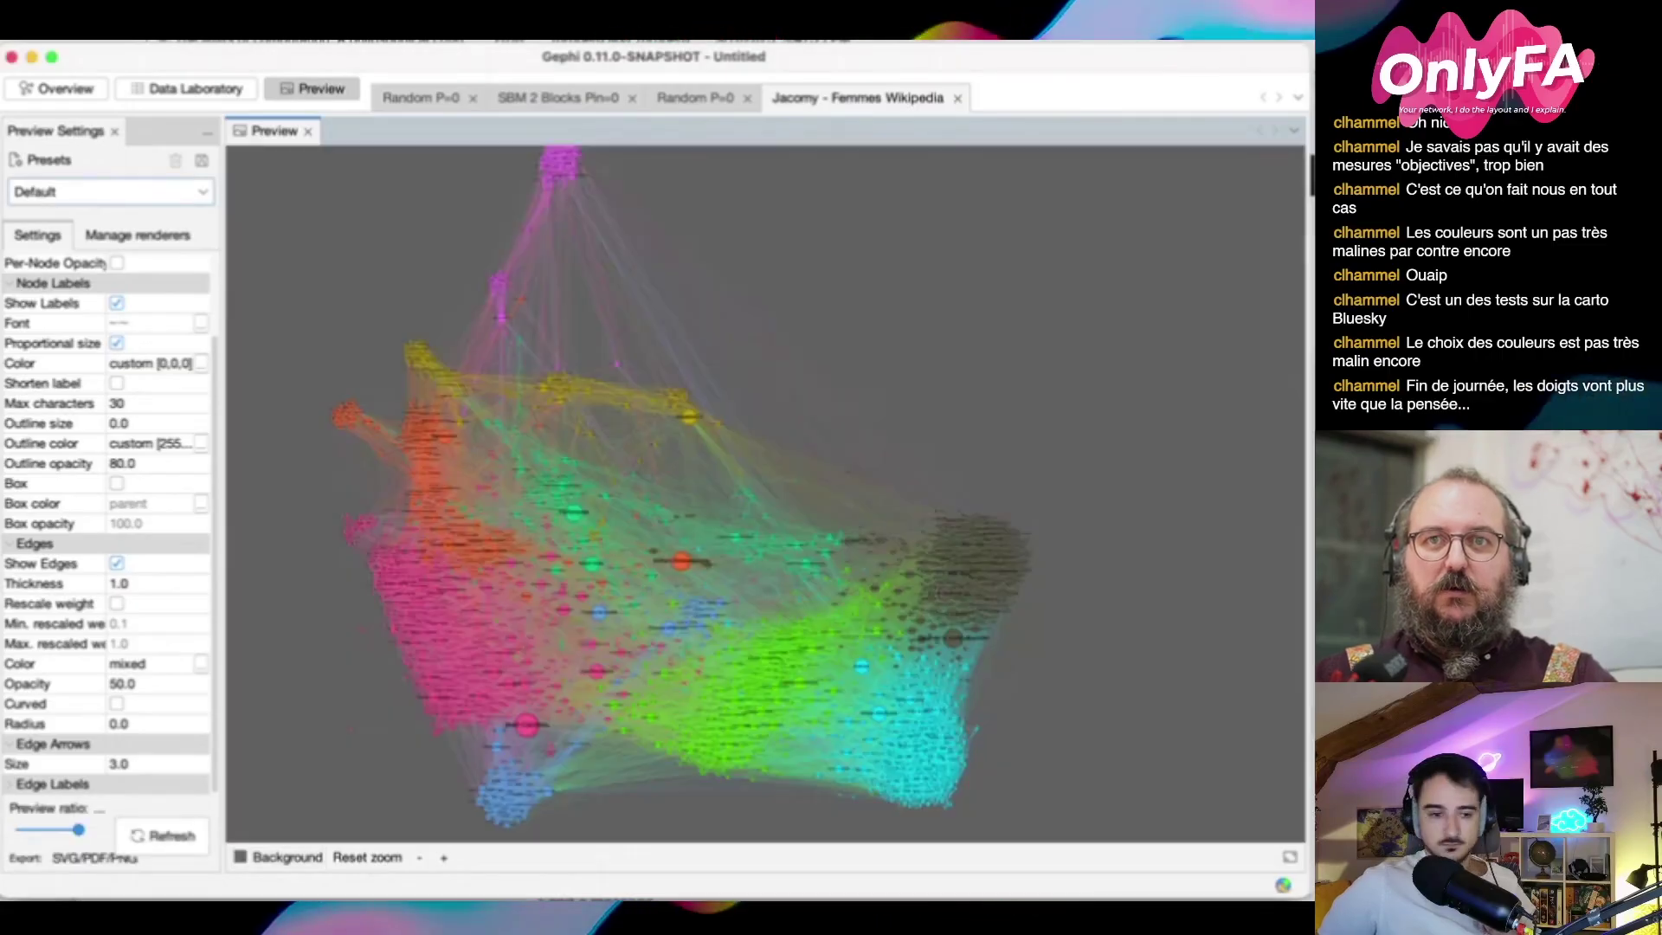
{"action": "left_click", "coordinate": [171, 837]}
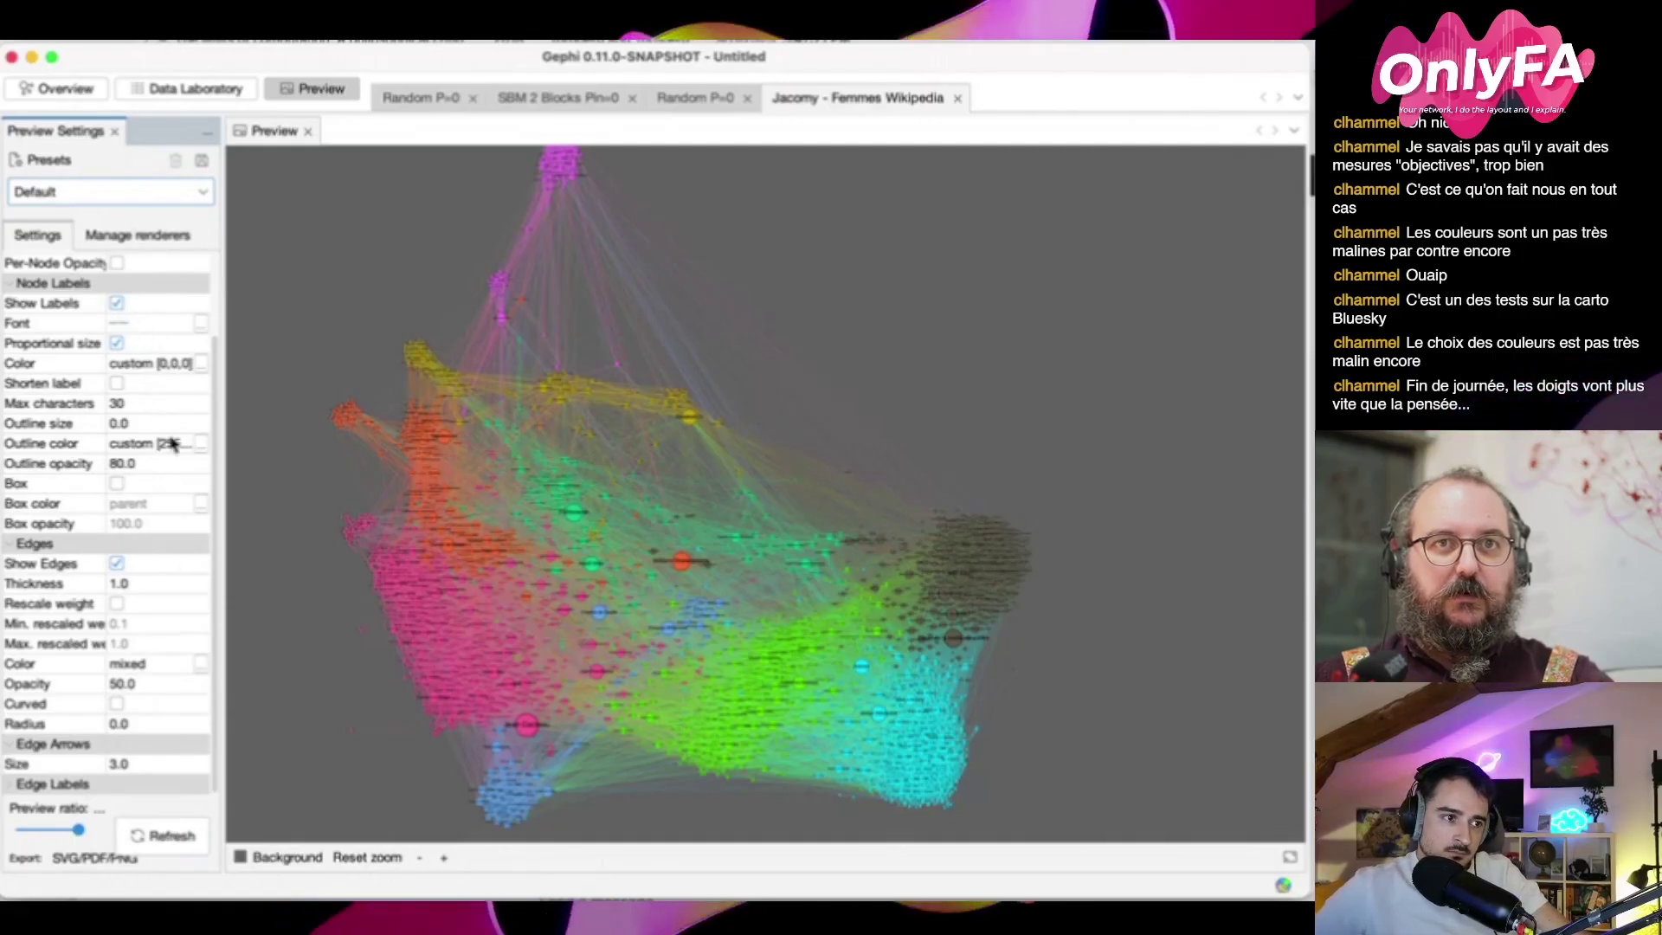
Set the node label color to custom white FFFFFF and refresh the network preview
{"action": "left_click", "coordinate": [201, 364]}
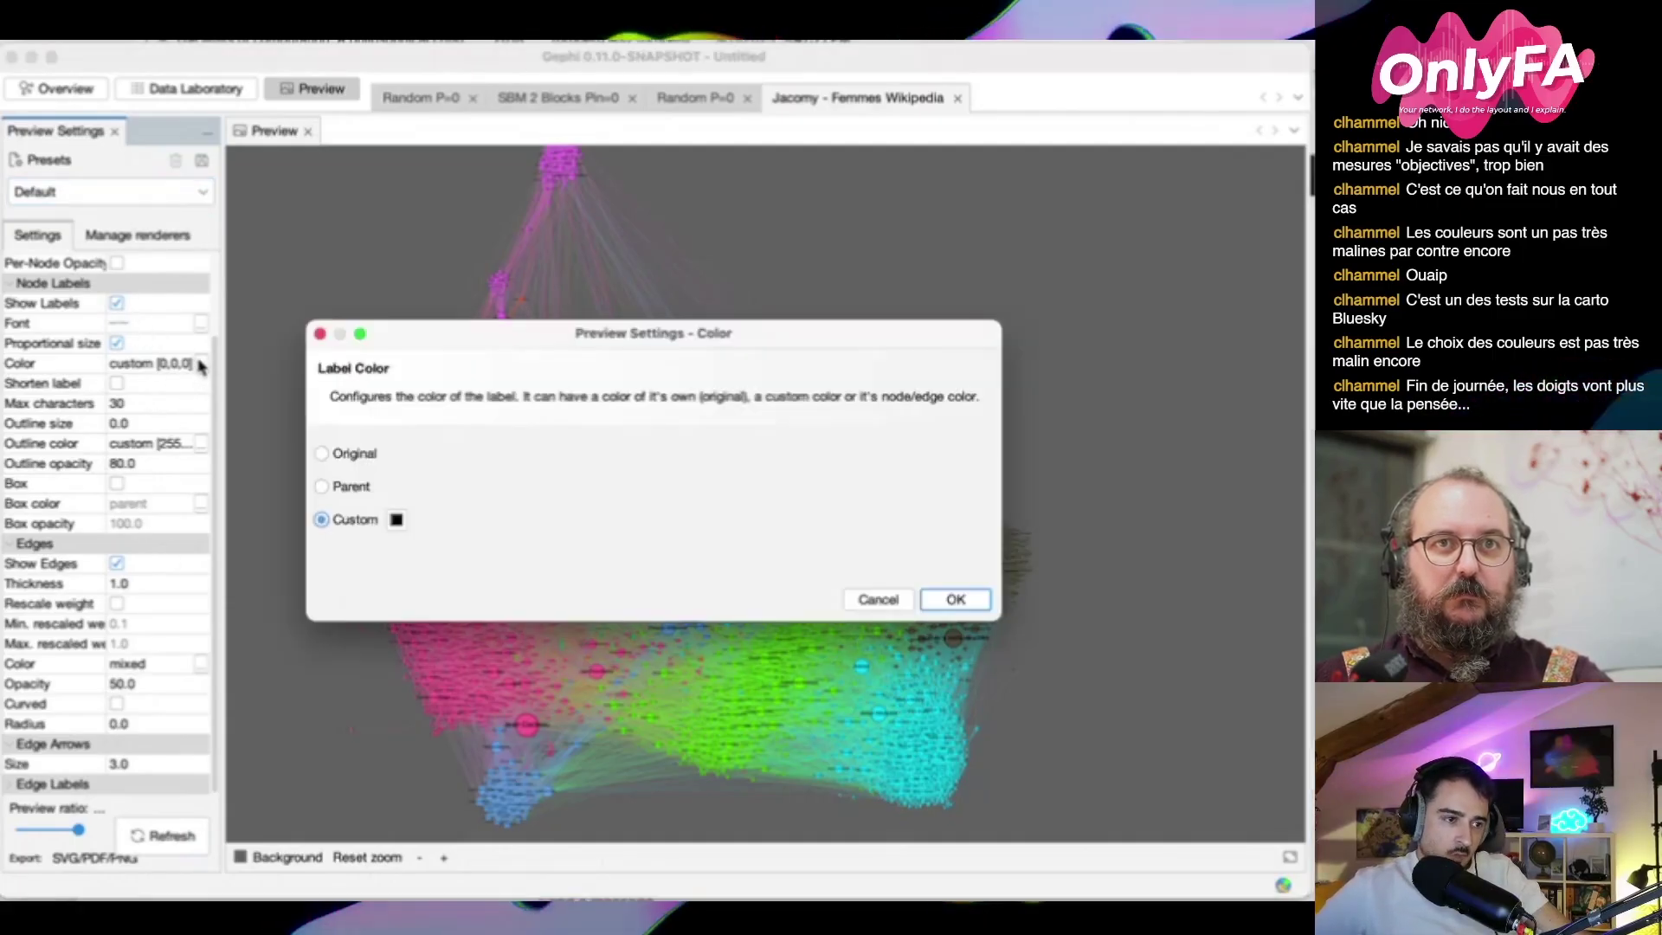
{"action": "left_click", "coordinate": [396, 520]}
{"action": "left_click", "coordinate": [746, 346]}
{"action": "left_click_drag", "start_coordinate": [746, 346], "coordinate": [749, 275]}
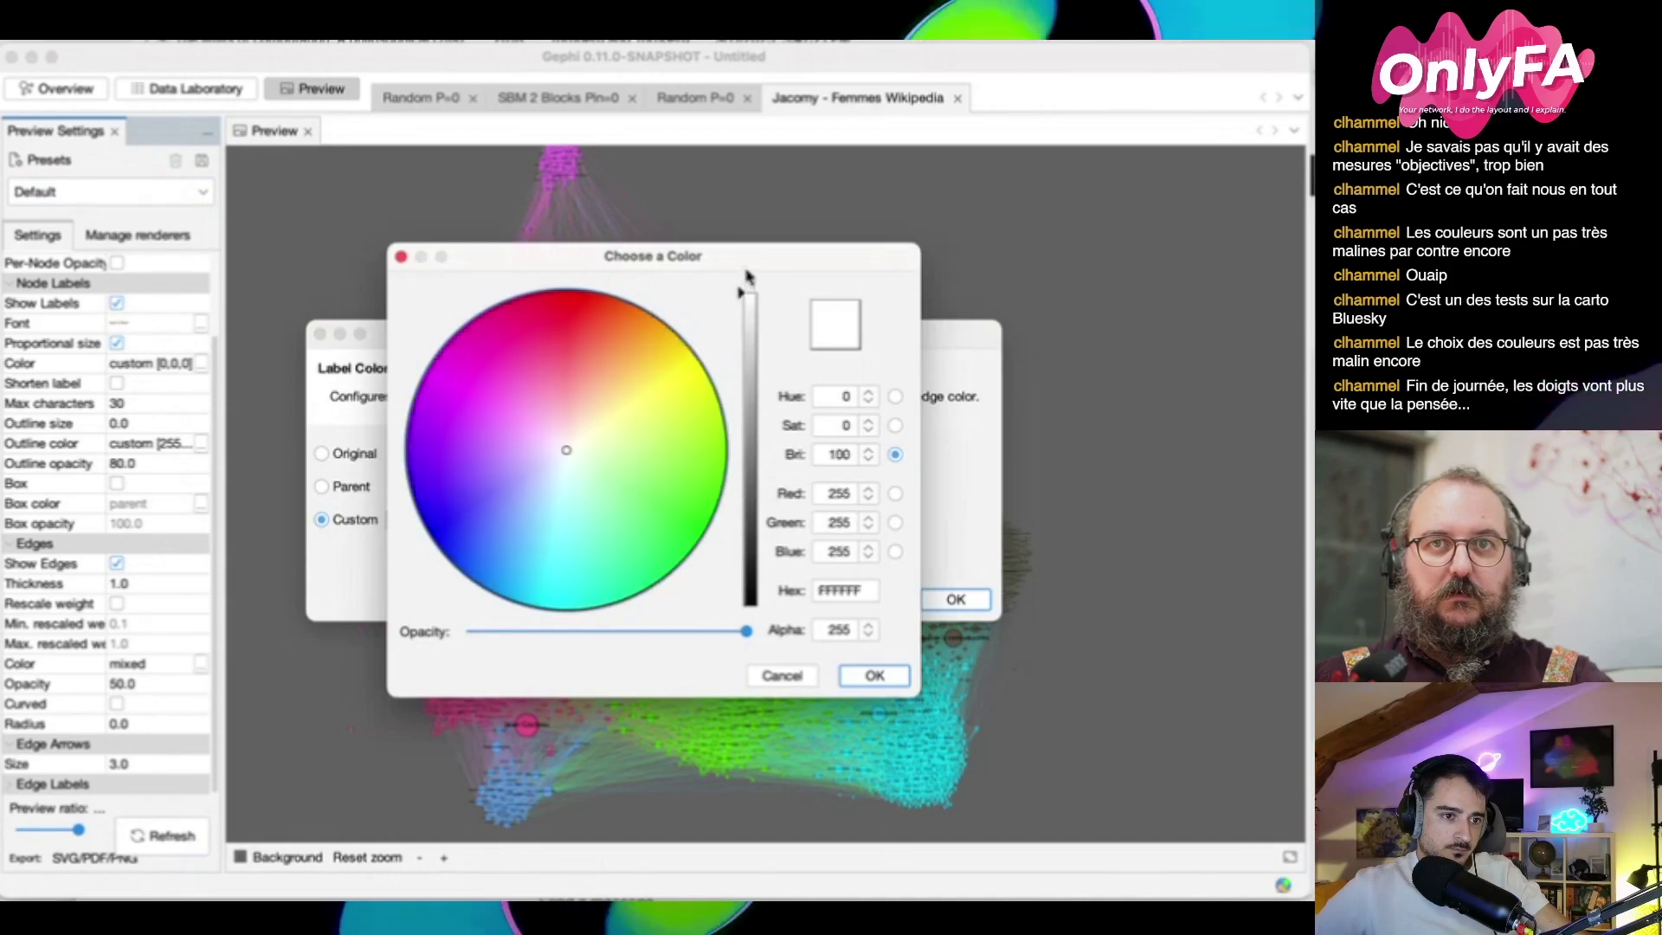
{"action": "left_click", "coordinate": [876, 675]}
{"action": "left_click", "coordinate": [956, 600]}
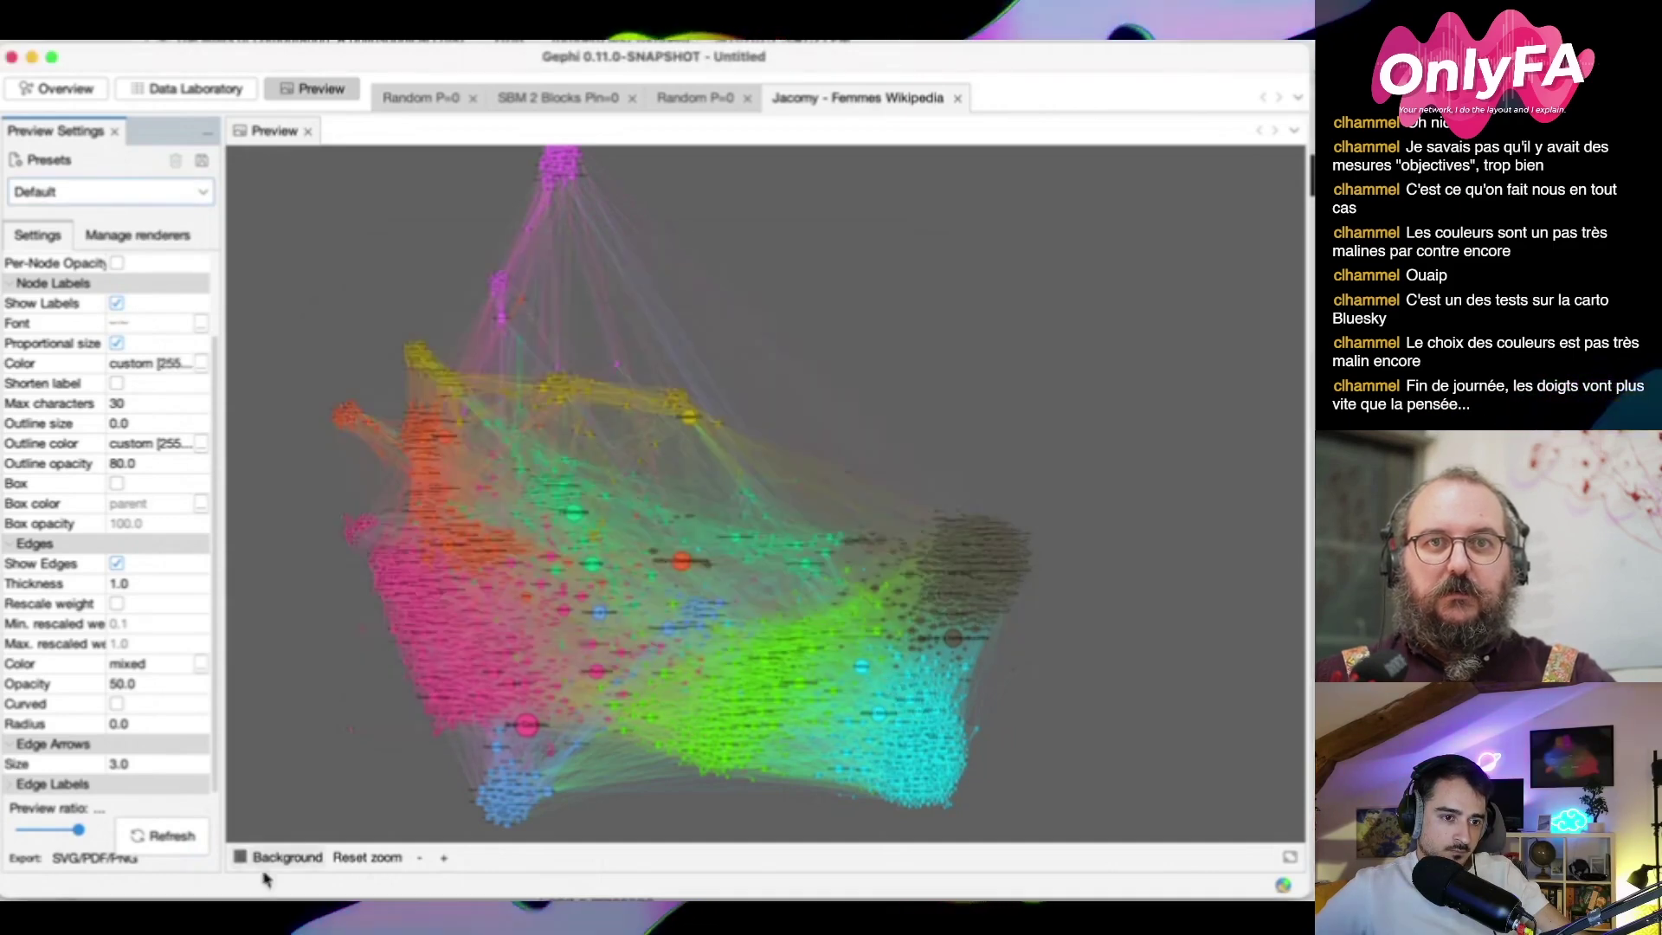
{"action": "left_click", "coordinate": [156, 835]}
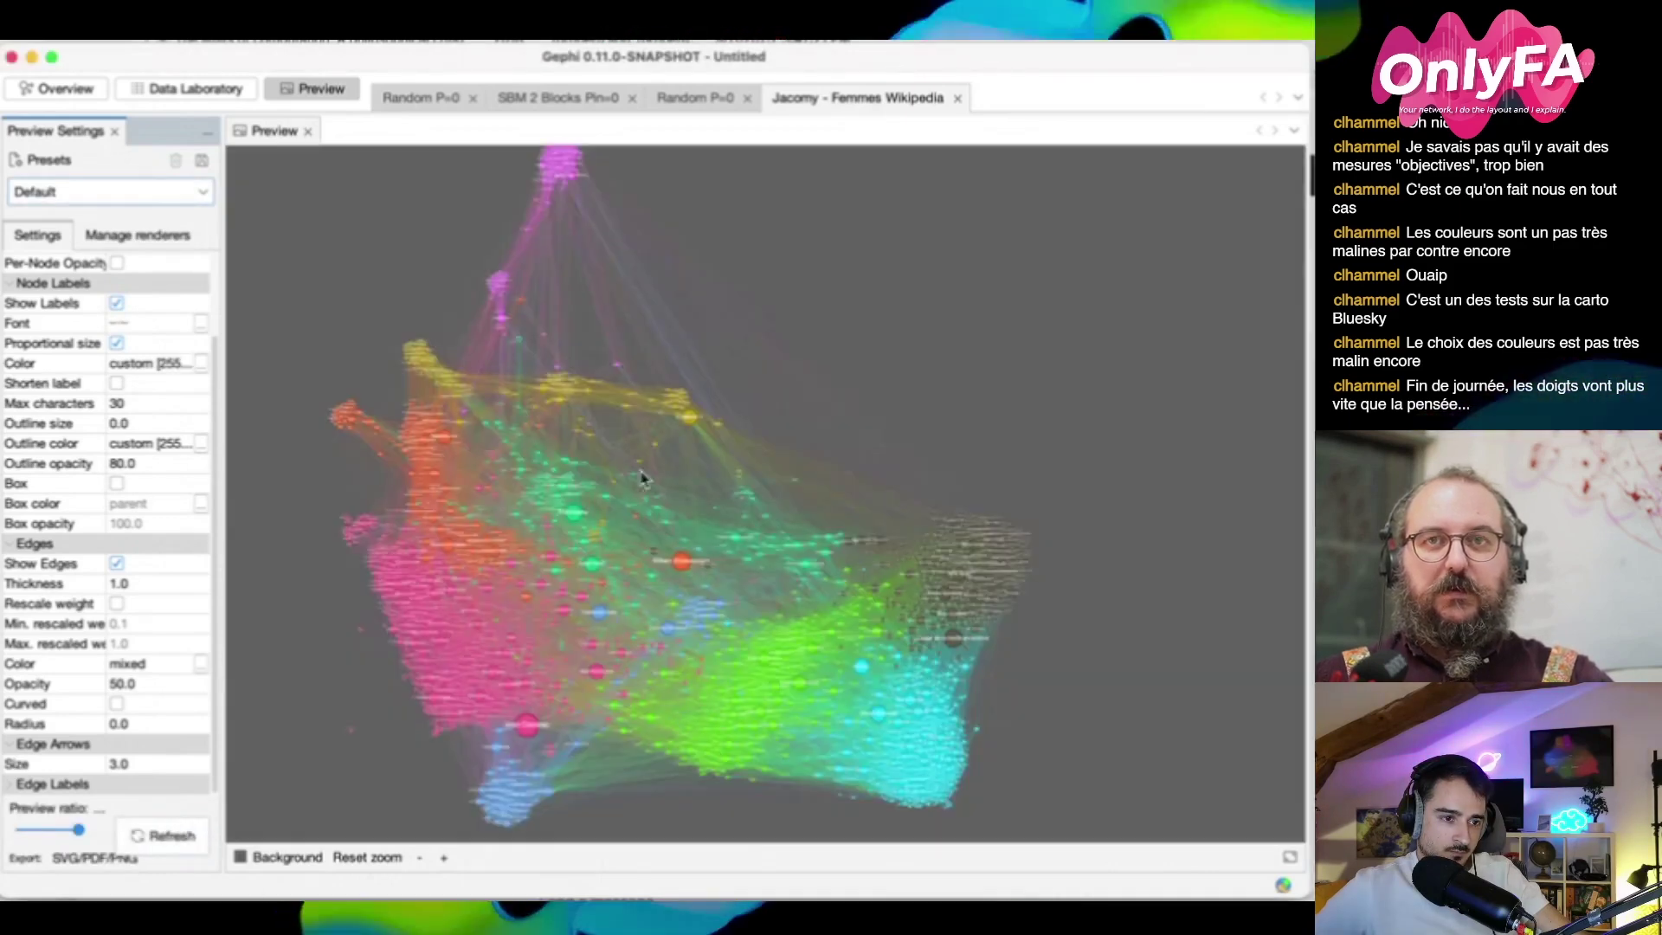
Examine the white labels against the colored nodes and edges up close in several areas of the network
{"action": "scroll", "coordinate": [493, 609], "scroll_direction": "up", "scroll_amount": 5}
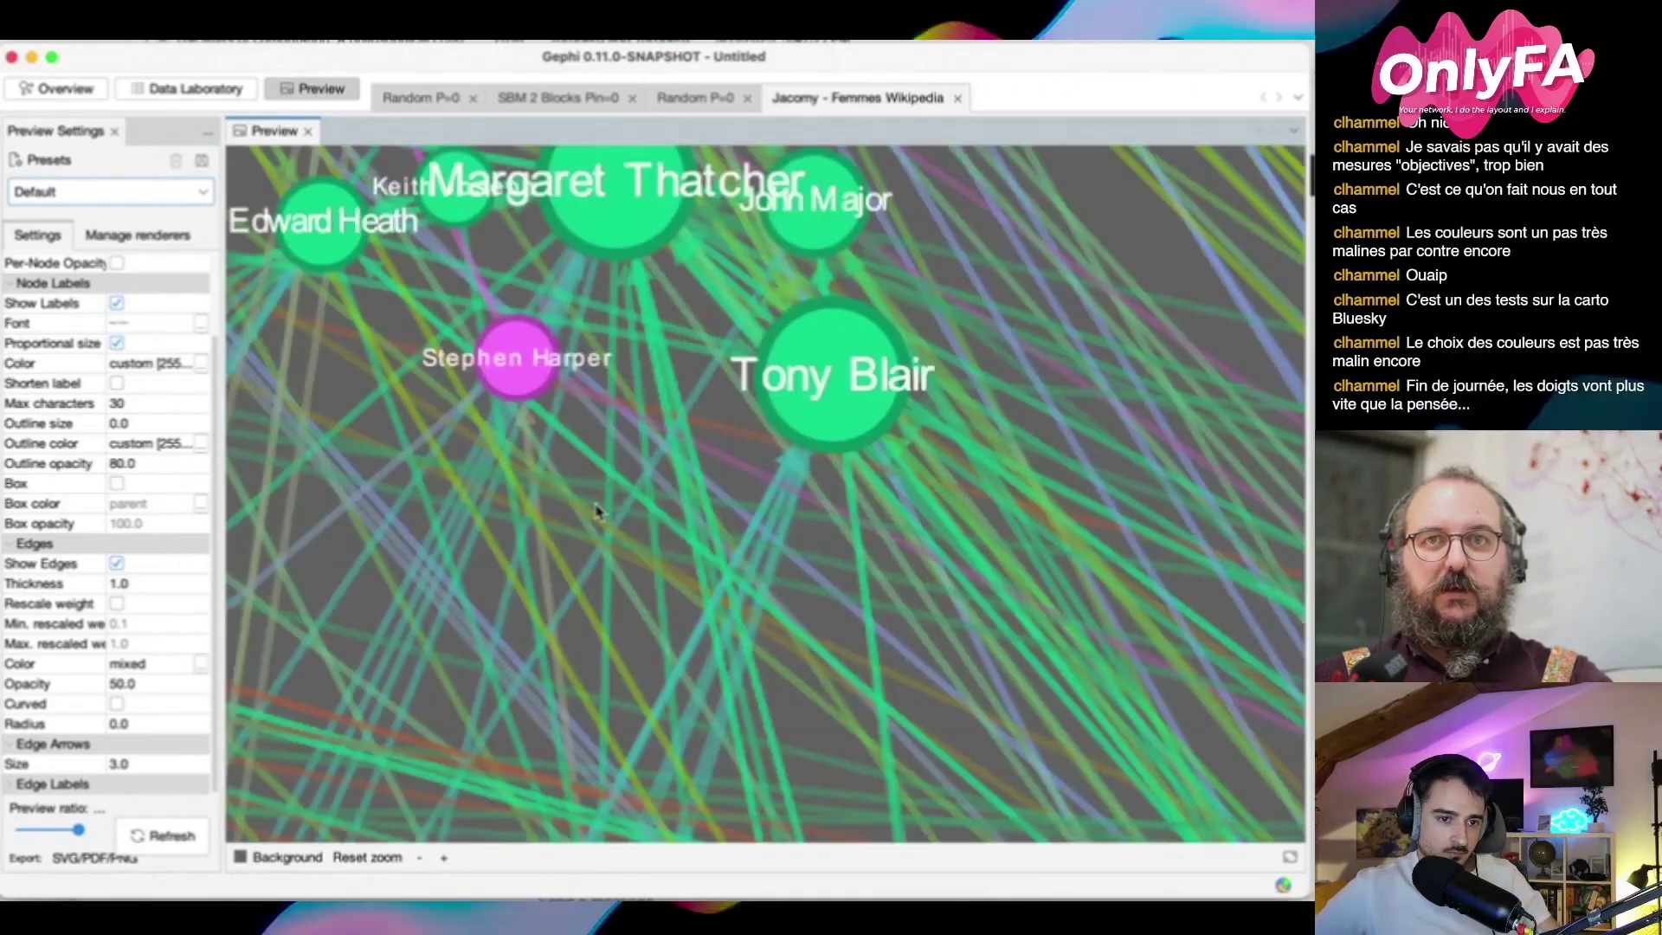
{"action": "left_click_drag", "start_coordinate": [595, 511], "coordinate": [762, 483]}
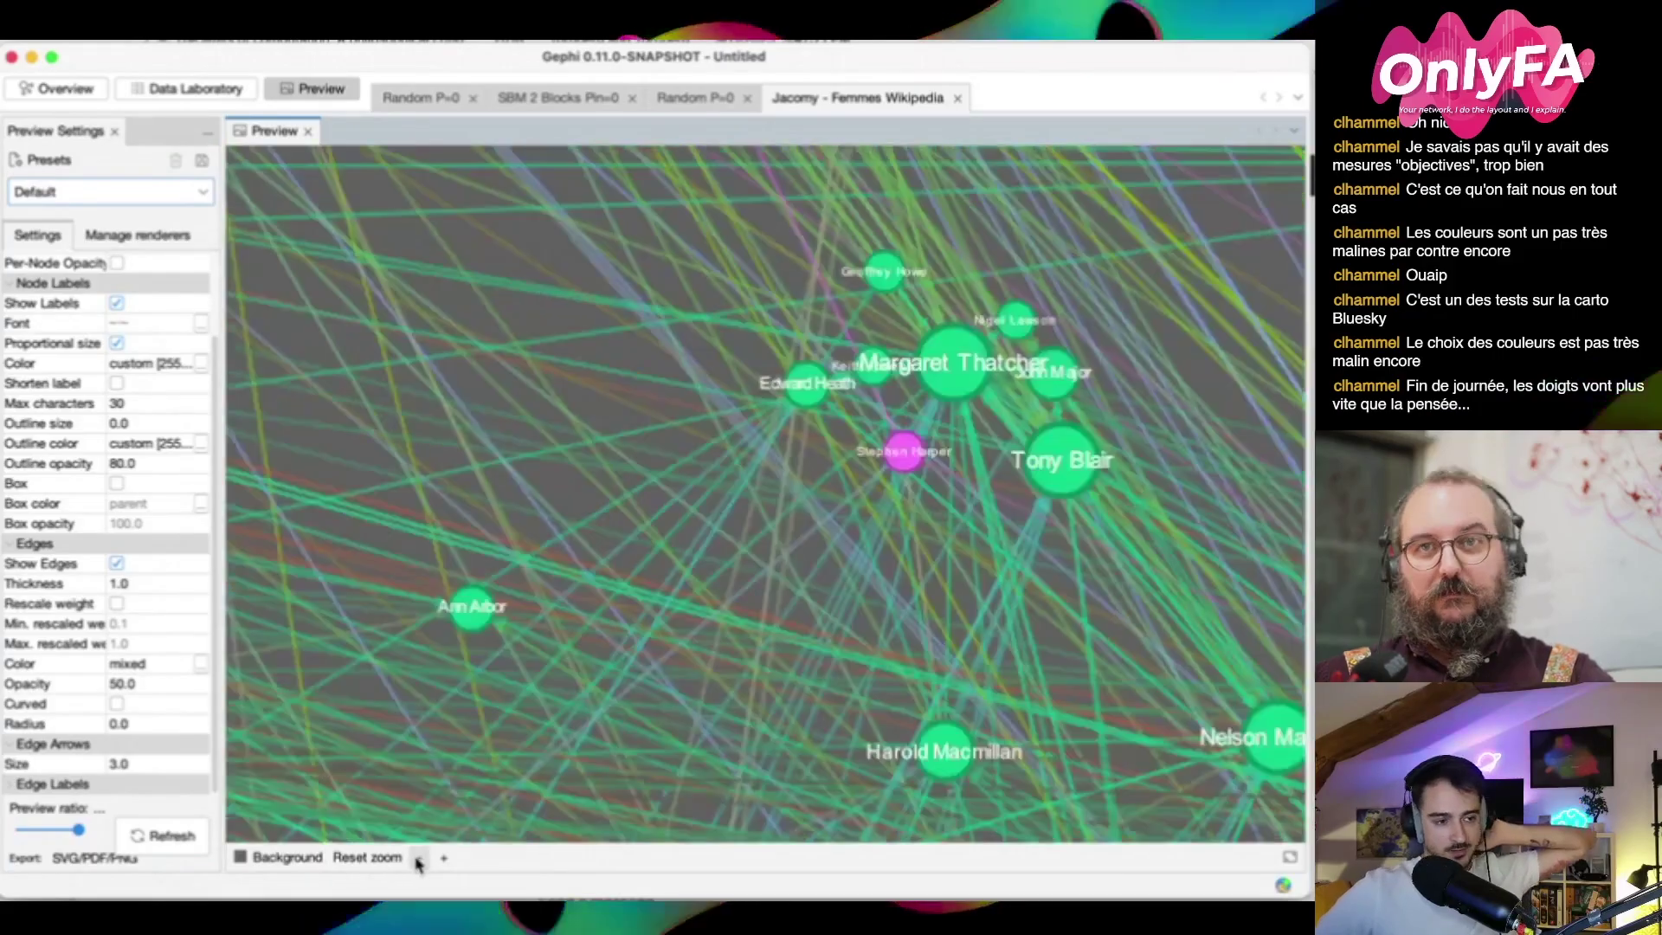
{"action": "left_click", "coordinate": [419, 858]}
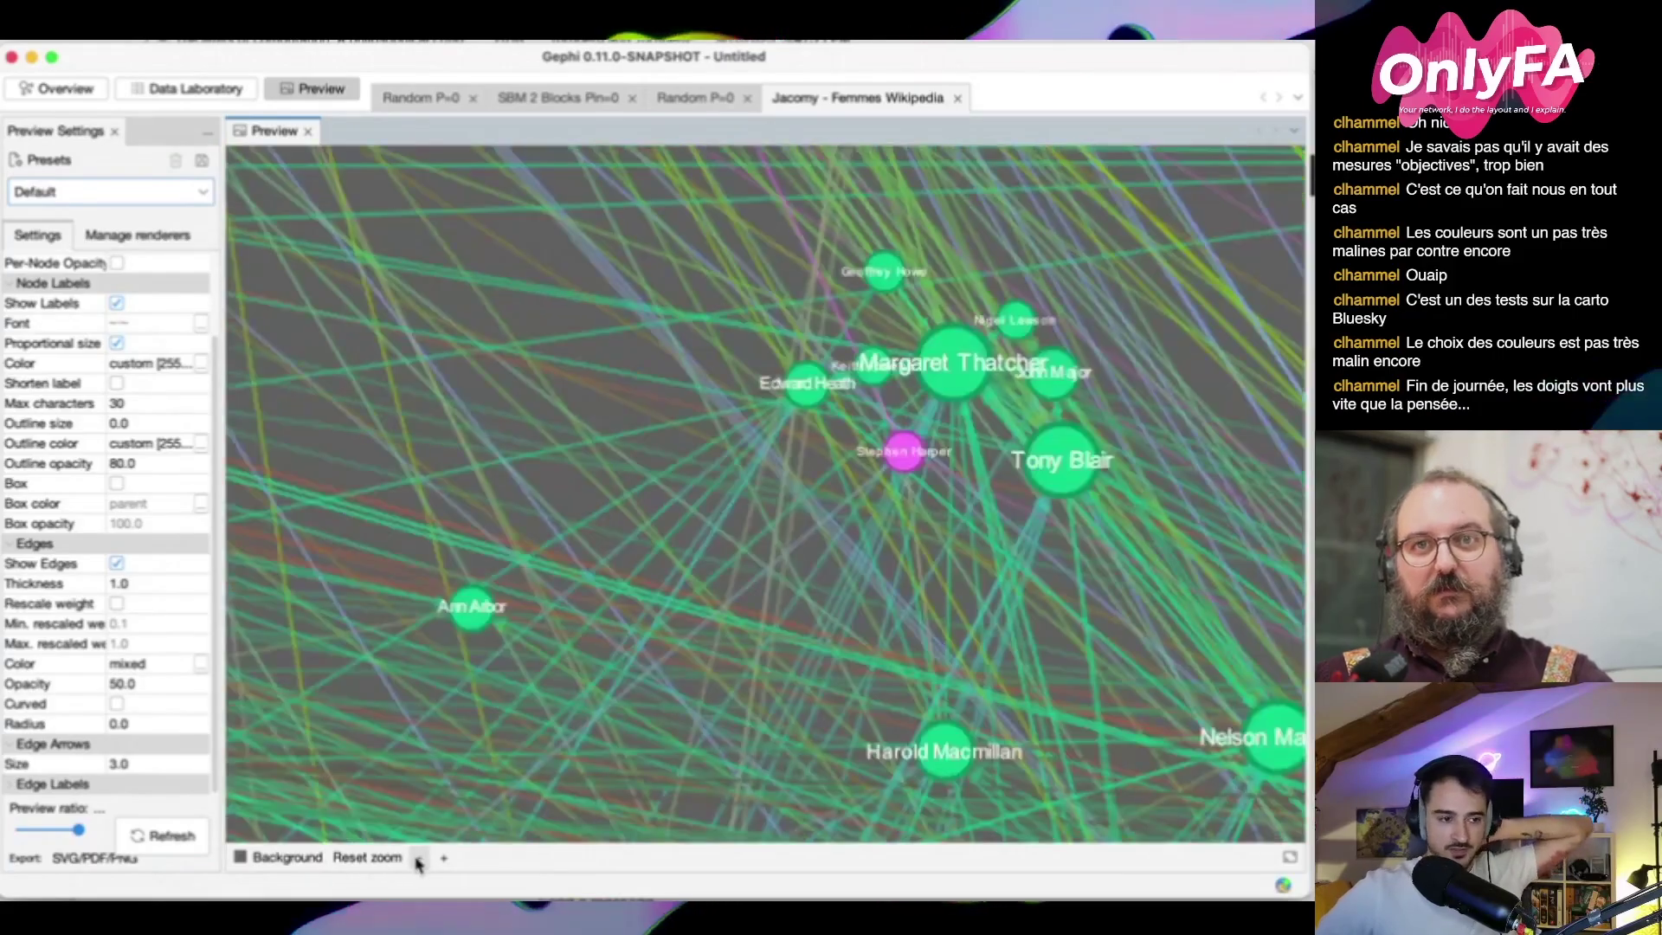
{"action": "left_click", "coordinate": [419, 858]}
{"action": "left_click", "coordinate": [419, 858]}
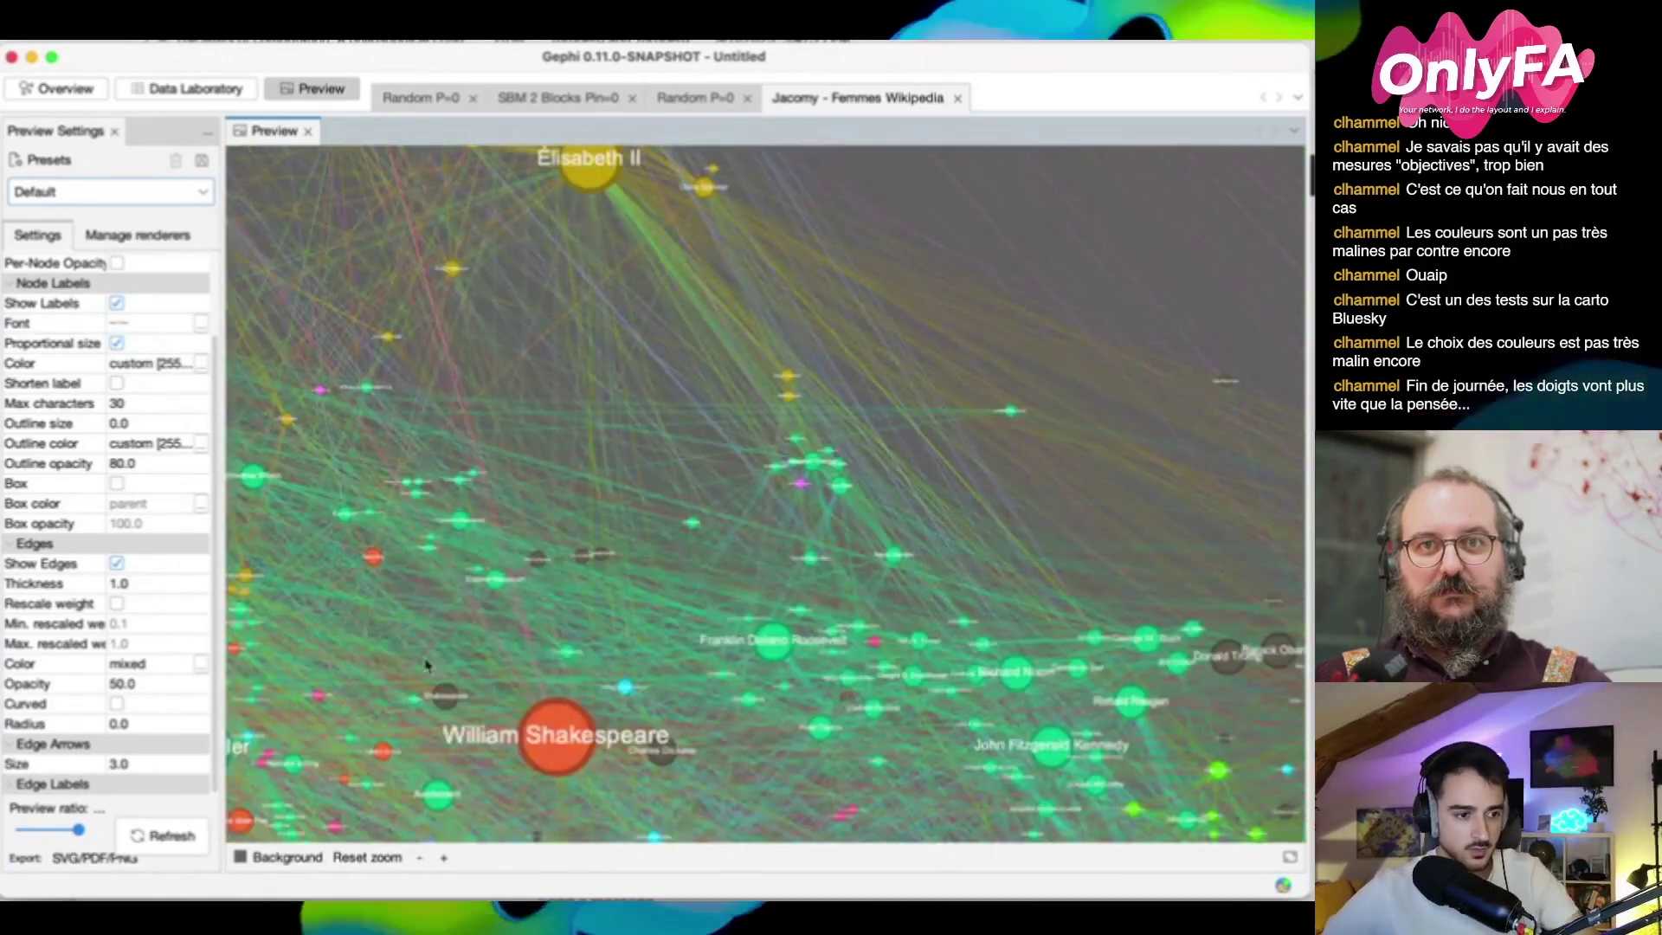
{"action": "left_click_drag", "start_coordinate": [426, 664], "coordinate": [949, 438]}
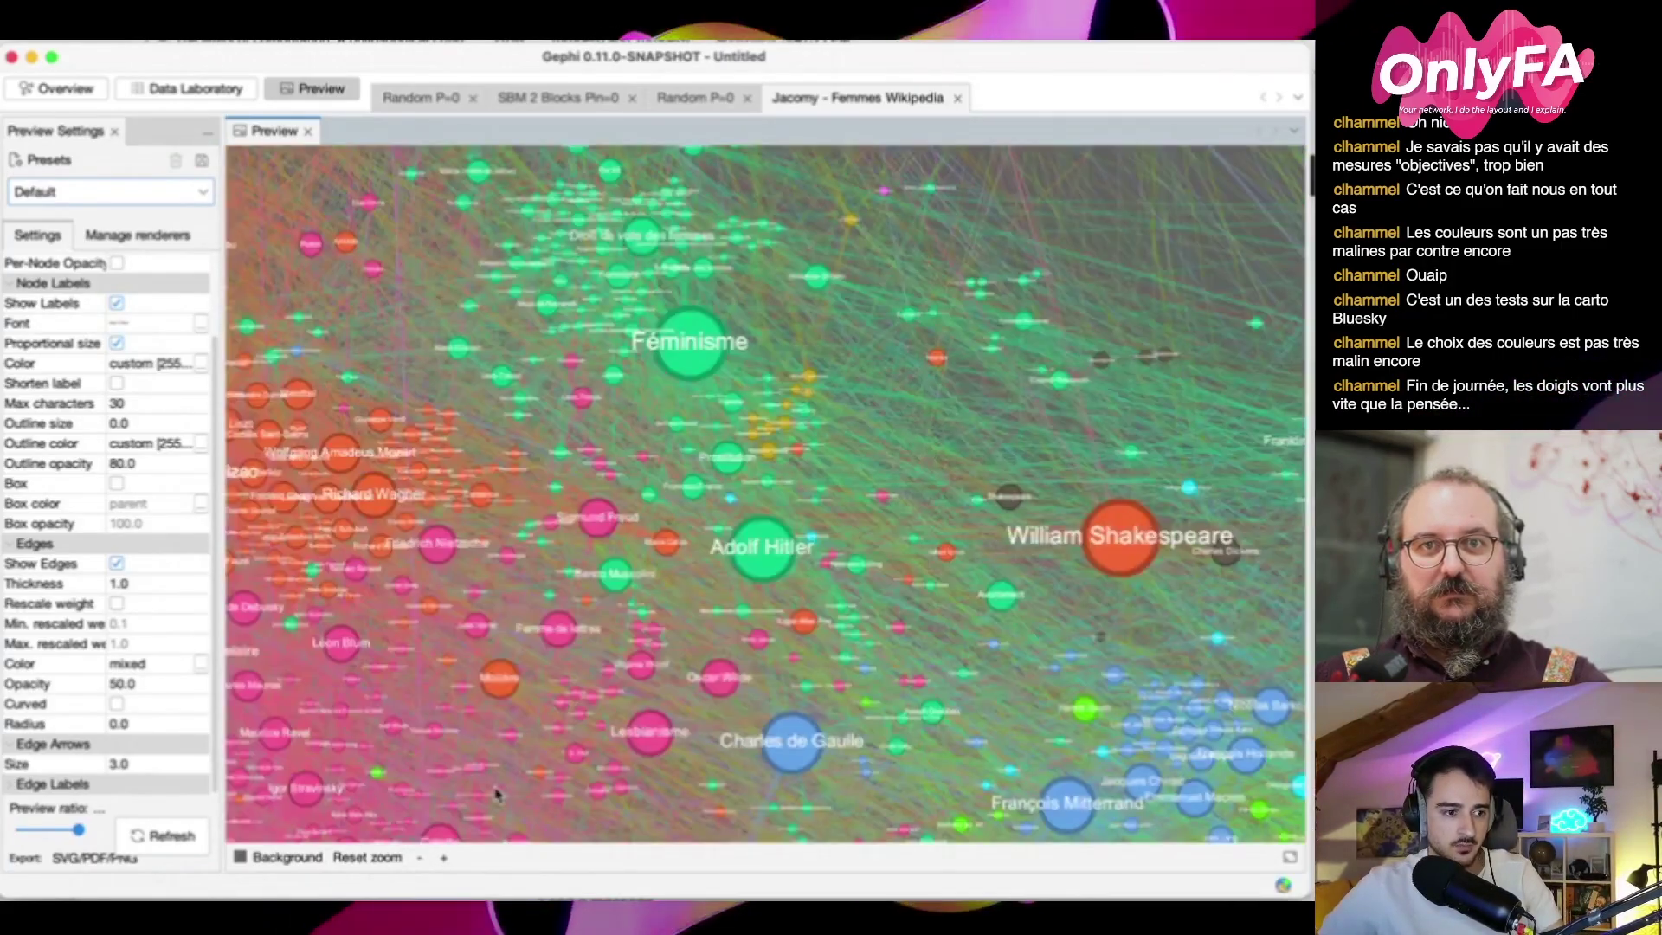